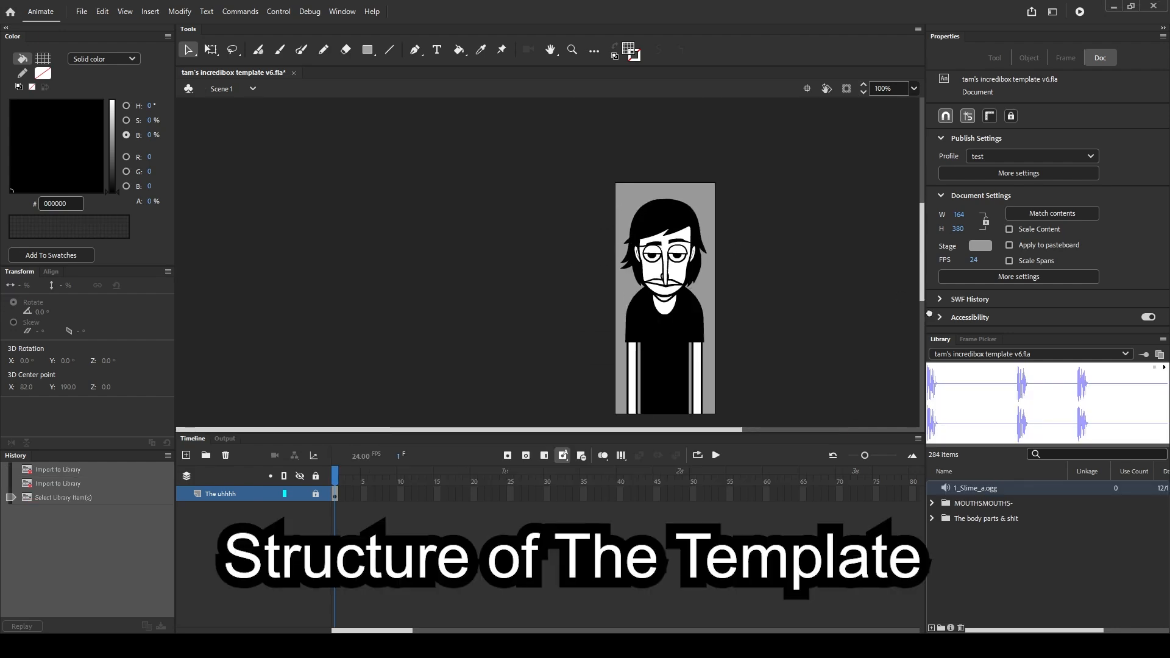
# Unlock the "The uhhhh" layer and open the character's "The body and head" symbol for editing
pyautogui.moveTo(503, 244); pyautogui.dragTo(445, 296)
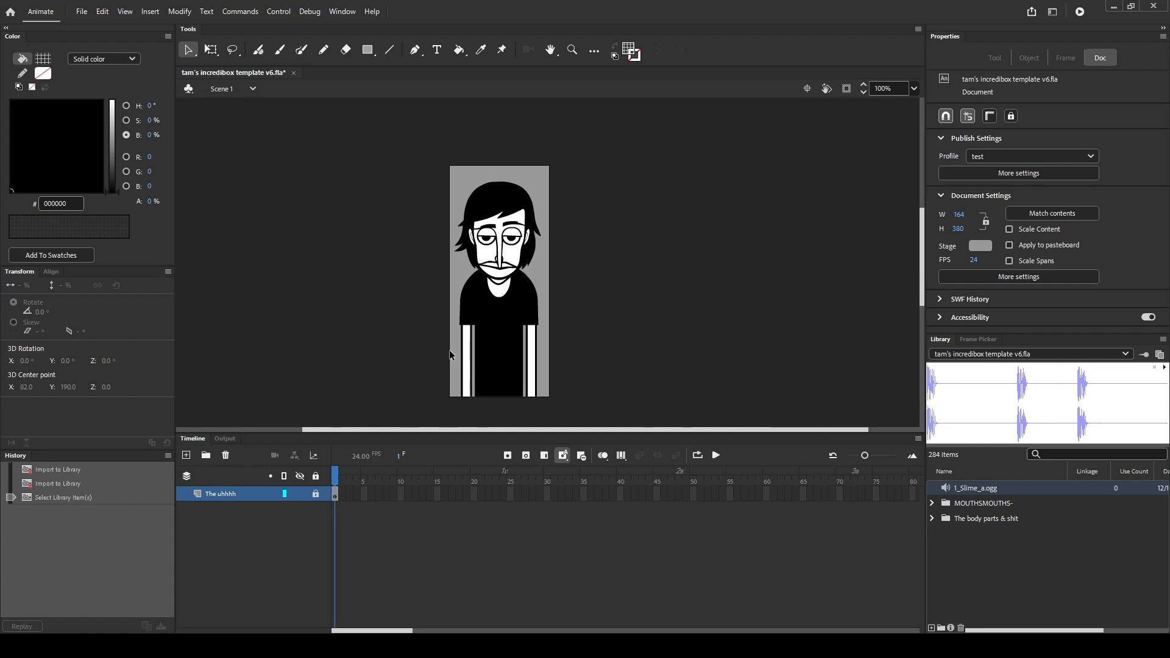
pyautogui.moveTo(449, 361); pyautogui.dragTo(420, 405)
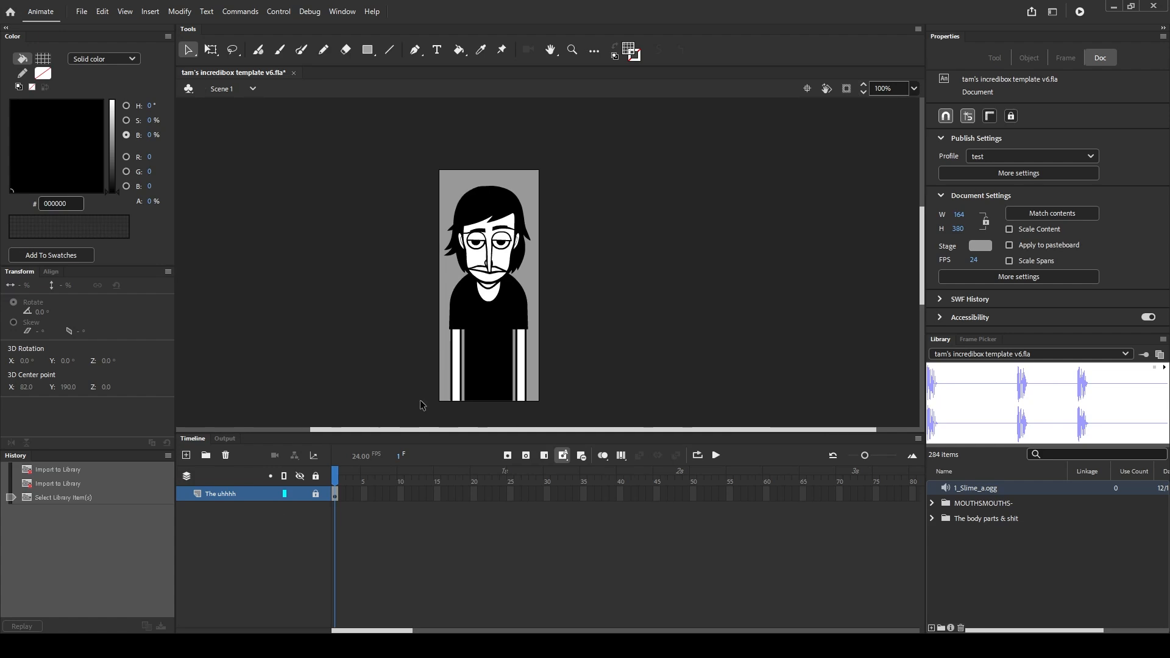
pyautogui.click(315, 493)
pyautogui.click(495, 245)
pyautogui.moveTo(300, 321); pyautogui.dragTo(235, 263)
pyautogui.doubleClick(462, 231)
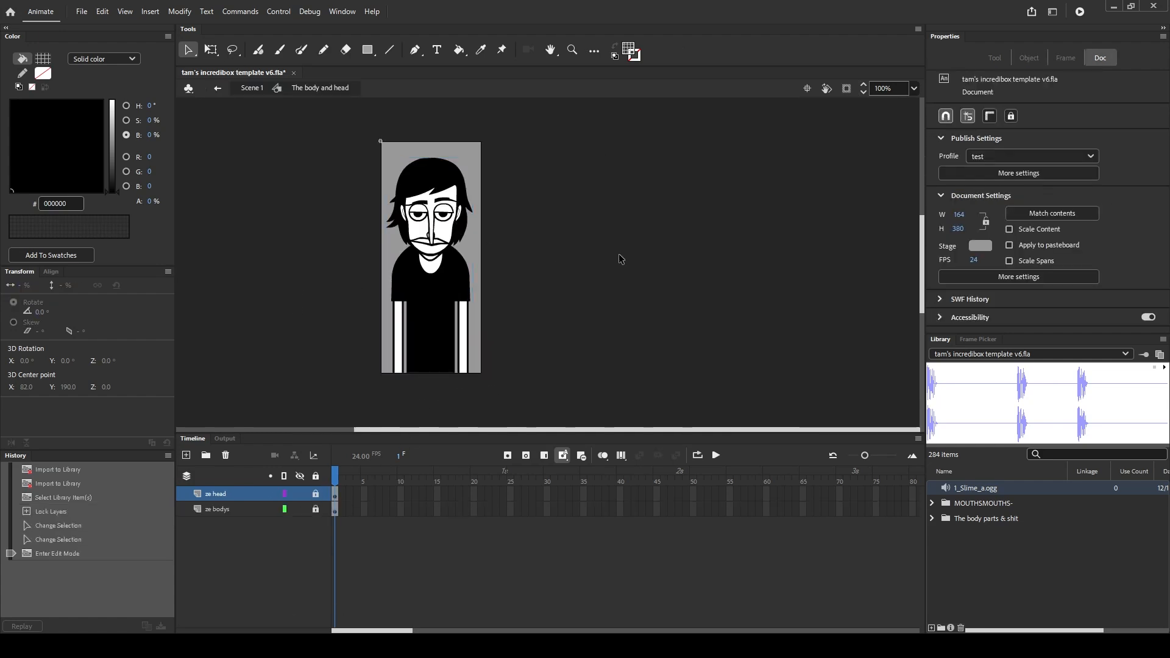
# Unlock the "ze head" and "ze bodys" layers in the body and head symbol
pyautogui.moveTo(619, 254); pyautogui.dragTo(636, 270)
pyautogui.click(224, 496)
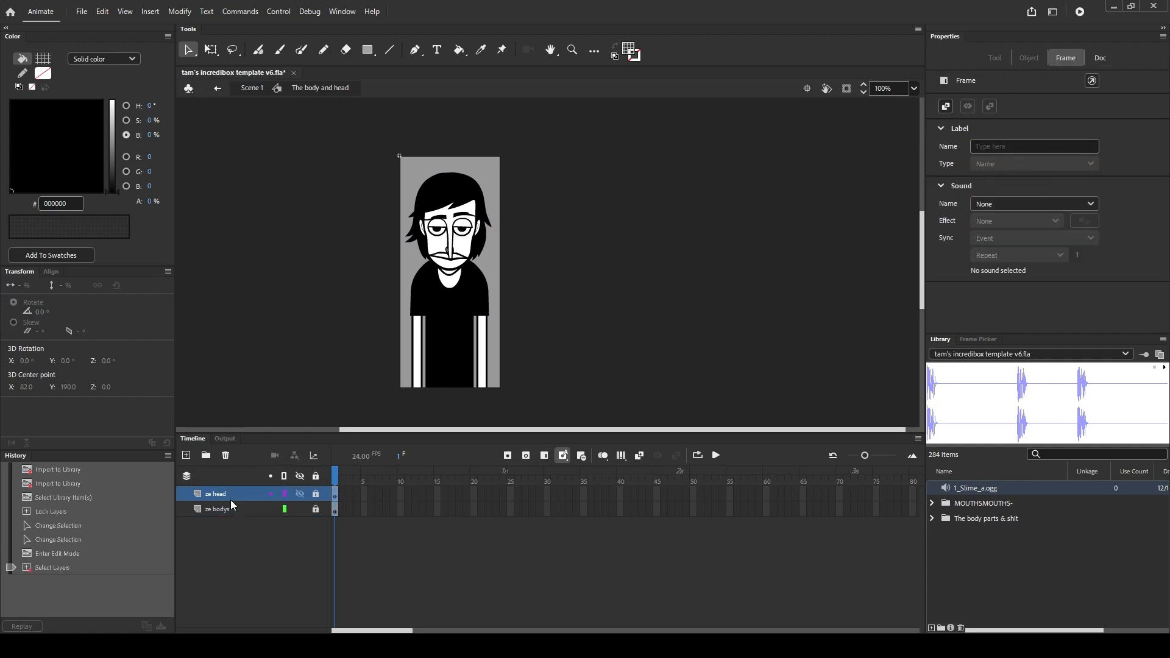
pyautogui.click(316, 493)
pyautogui.click(316, 507)
# Select the contents of the "ze bodys" and "ze head" layers in turn and open the "Ze body" symbol for editing
pyautogui.click(334, 506)
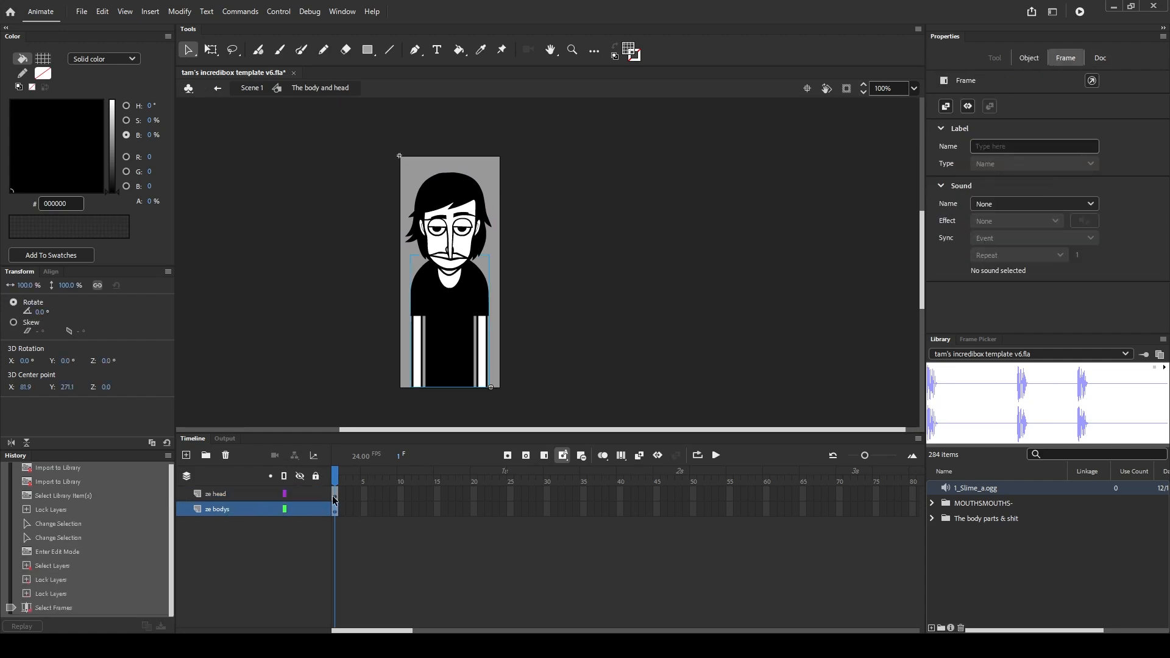
pyautogui.click(335, 494)
pyautogui.moveTo(269, 358)
pyautogui.mouseDown()
pyautogui.moveTo(254, 306)
pyautogui.moveTo(272, 372)
pyautogui.mouseUp()
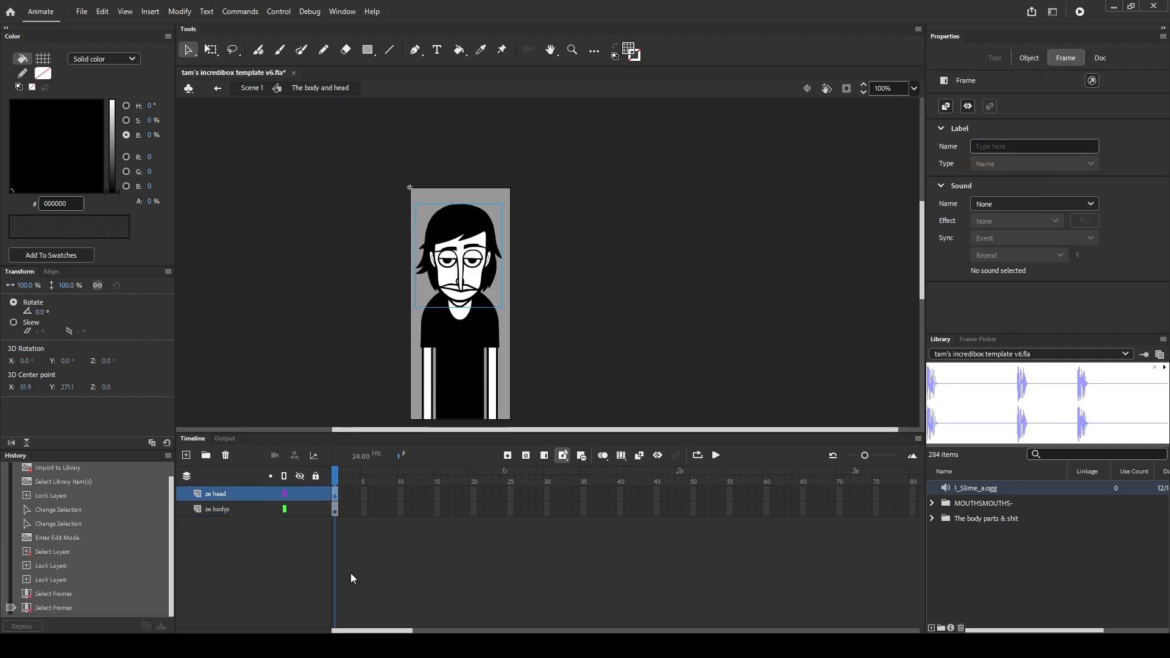
pyautogui.click(334, 512)
pyautogui.doubleClick(457, 386)
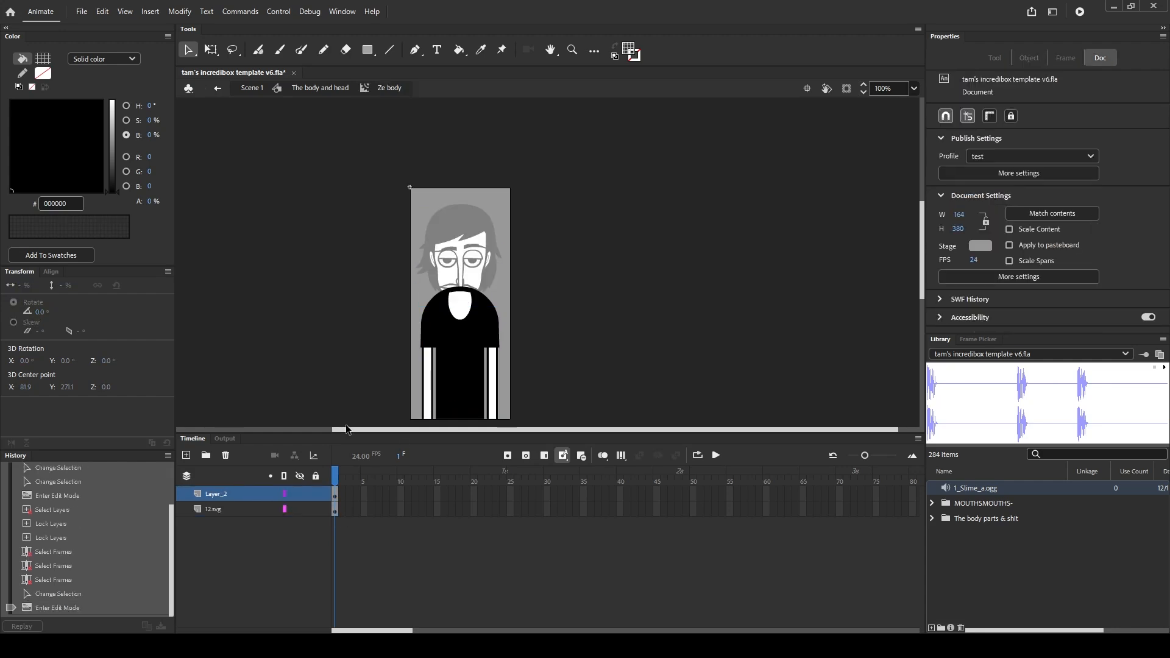
# Add a new layer to the body symbol and move it beneath the 12.svg layer
pyautogui.click(335, 496)
pyautogui.click(186, 456)
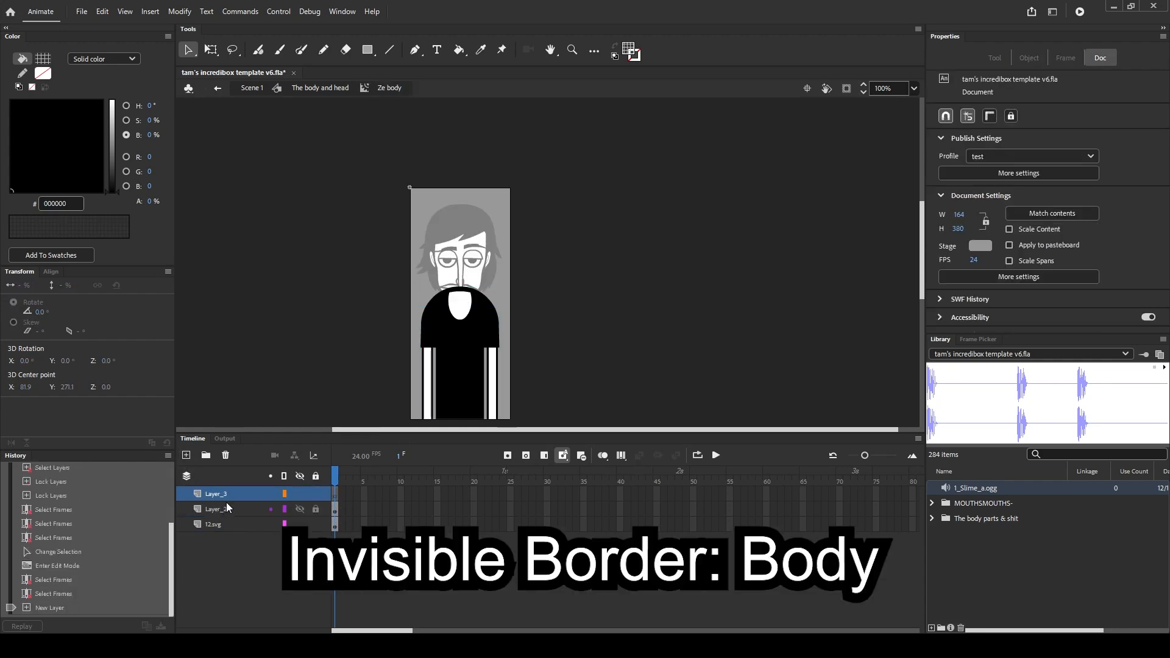
pyautogui.moveTo(214, 498); pyautogui.dragTo(195, 548)
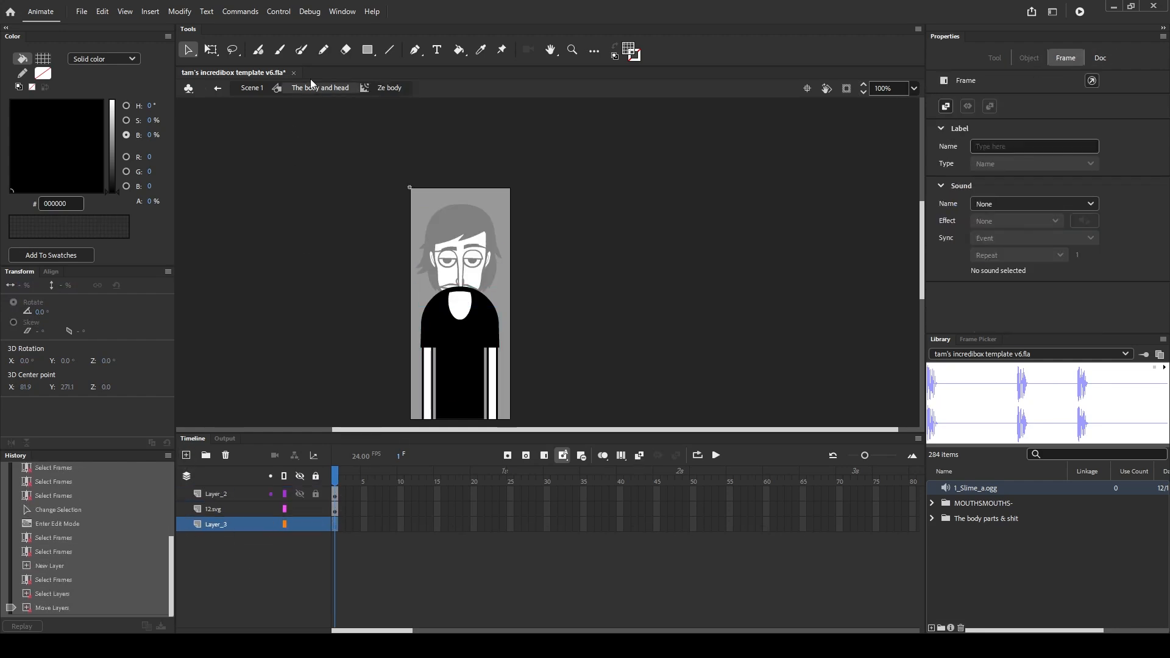
# Draw a rectangle with 0% fill opacity around the character on the body symbol's new bottom layer
pyautogui.click(367, 51)
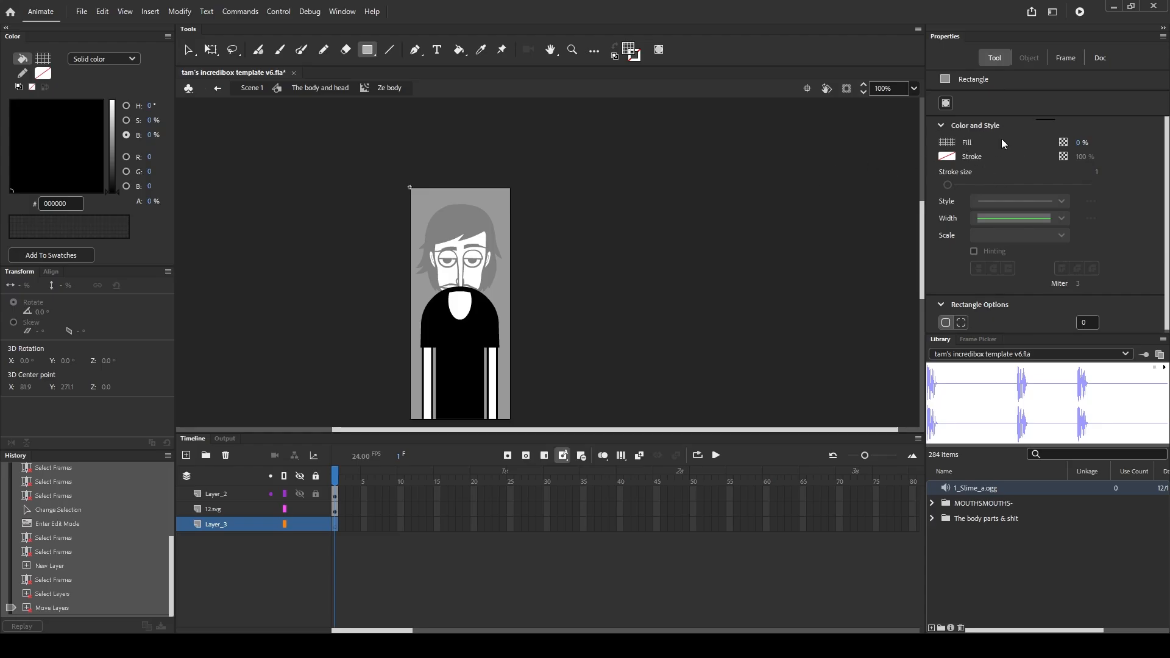
pyautogui.click(1077, 142)
pyautogui.write('100')
pyautogui.press('Return')
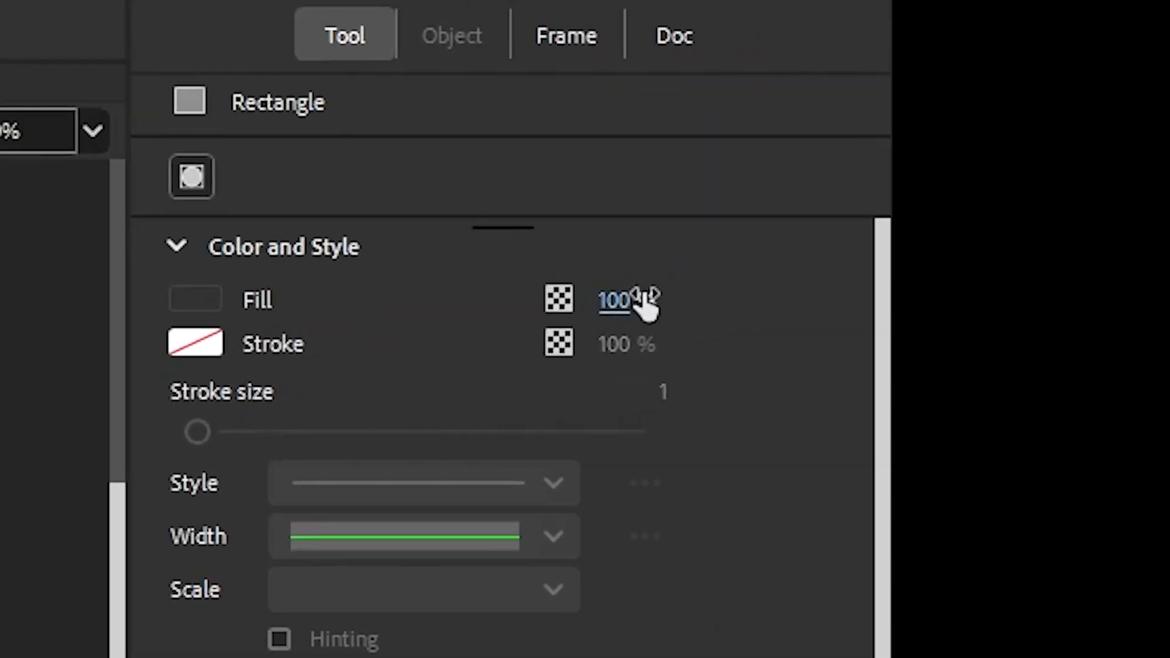
pyautogui.click(642, 298)
pyautogui.write('0')
pyautogui.press('Return')
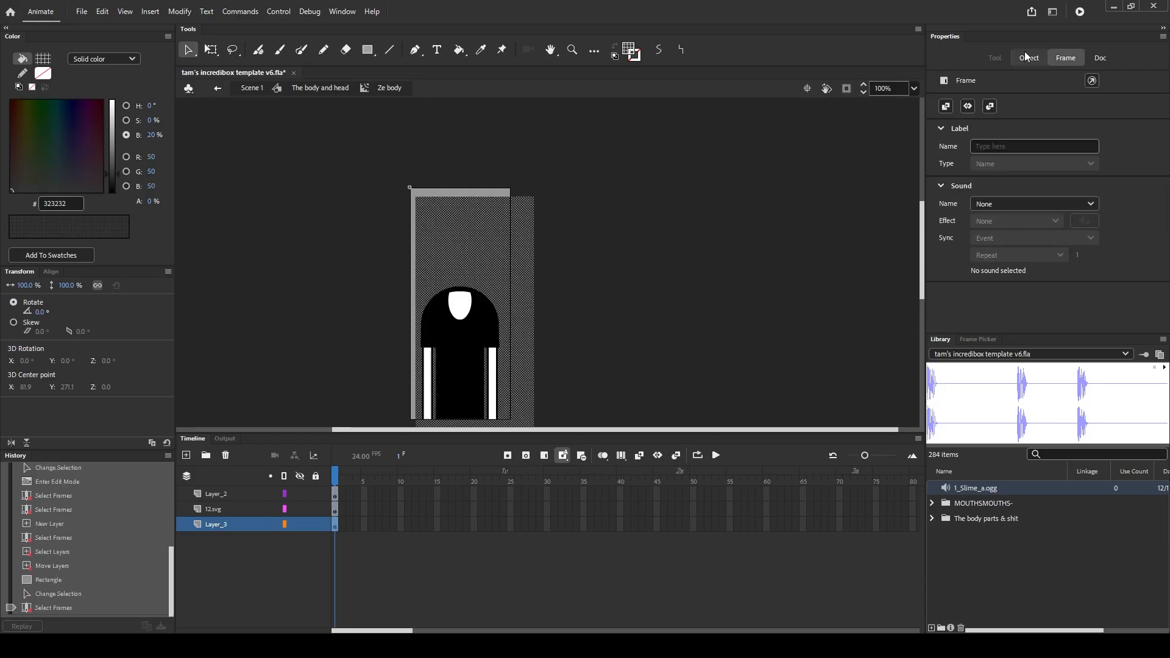
# Position the body symbol's transparent rectangle at X 0 and Y 0
pyautogui.click(1026, 56)
pyautogui.click(1029, 144)
pyautogui.write('0')
pyautogui.click(1031, 157)
pyautogui.write('0')
pyautogui.press('Return')
# Set the body's transparent rectangle to a width of 164 and a height of 380
pyautogui.click(992, 150)
pyautogui.click(972, 143)
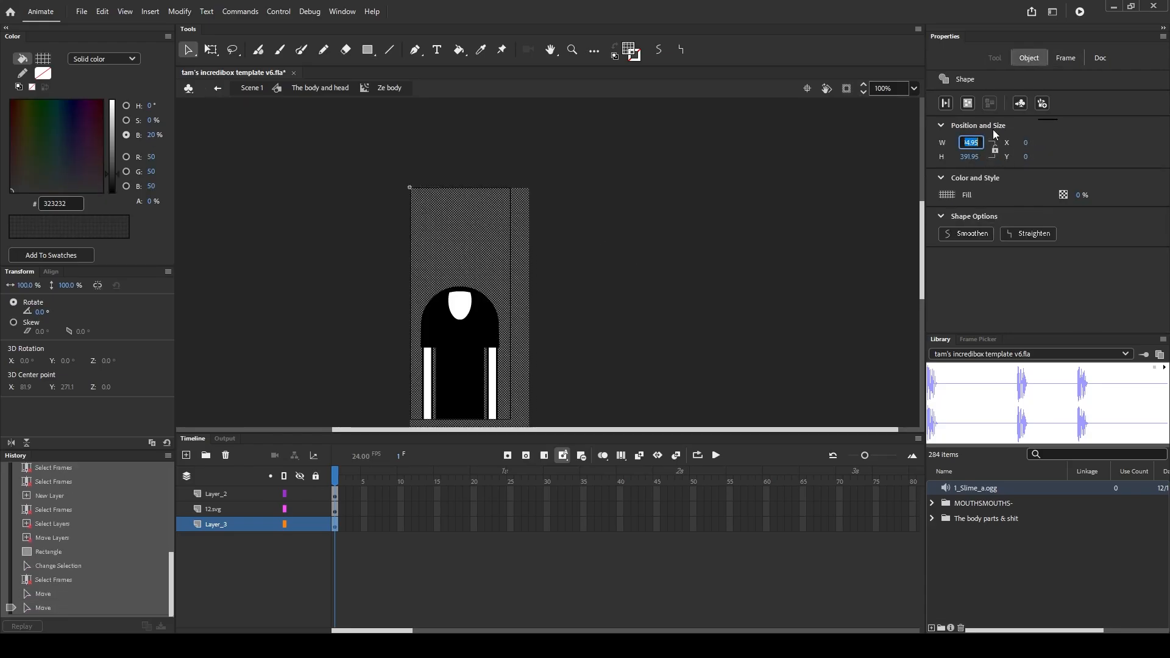
pyautogui.write('164')
pyautogui.press('Return')
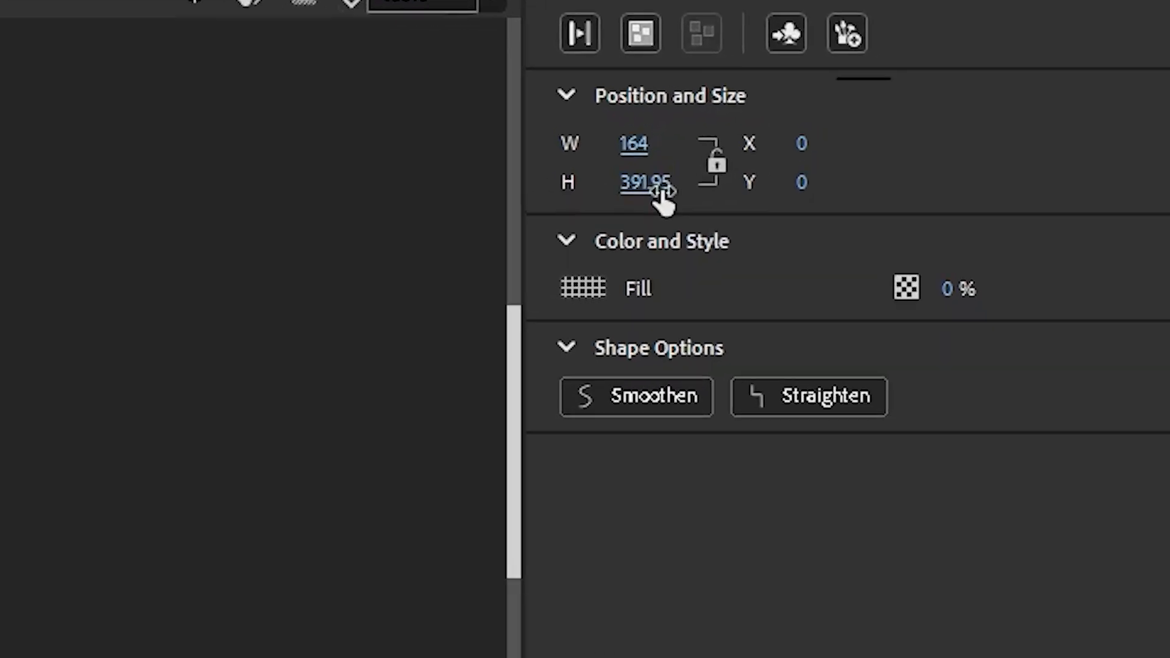
pyautogui.click(971, 158)
pyautogui.write('380')
pyautogui.press('Return')
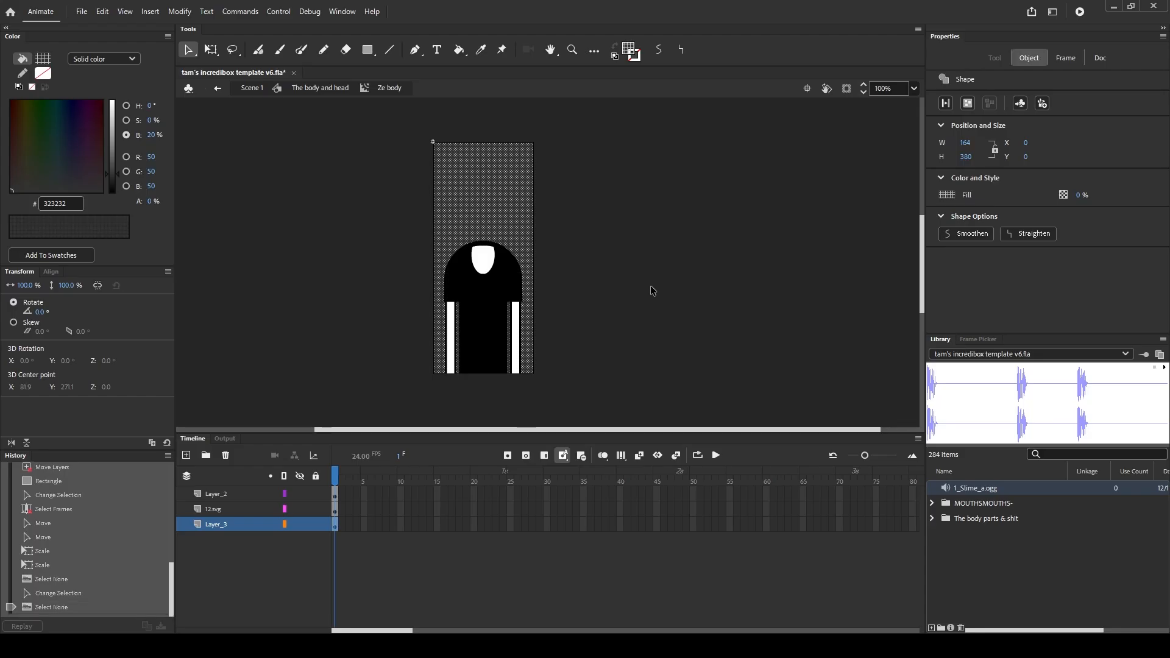
# Leave the body symbol and open the "head(cannibalising machine)" symbol for editing
pyautogui.doubleClick(650, 287)
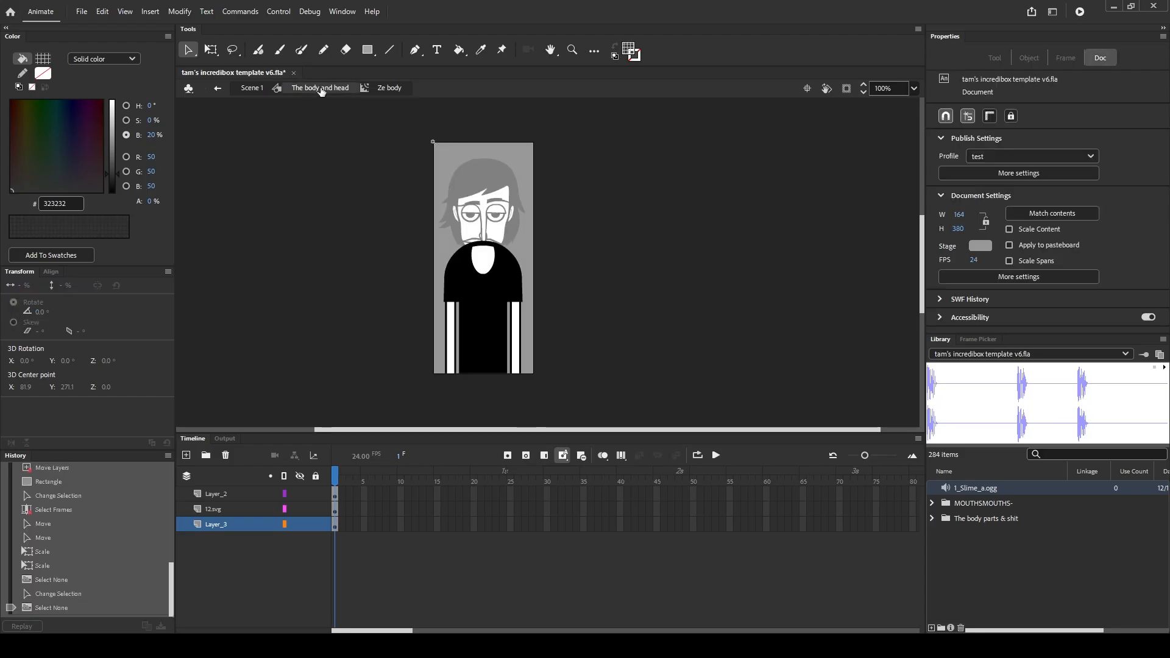
pyautogui.click(484, 223)
pyautogui.doubleClick(483, 186)
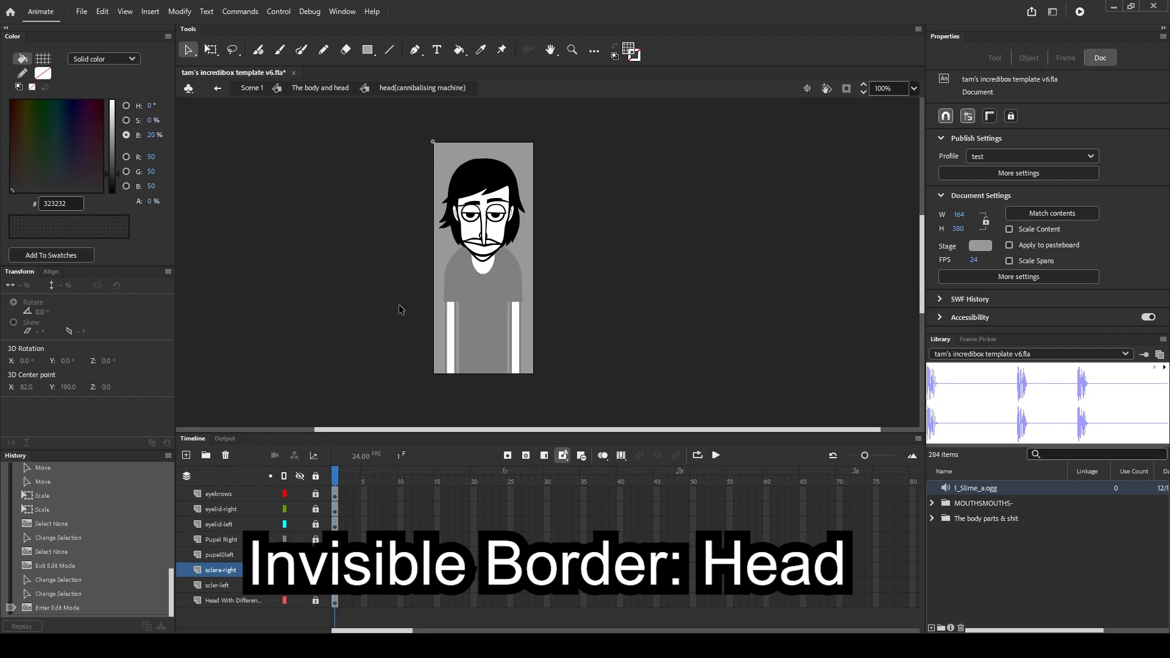
# Unlock the head symbol's locked layers and add a new layer at the bottom of the layer stack
pyautogui.click(208, 493)
pyautogui.click(187, 455)
pyautogui.moveTo(213, 494); pyautogui.dragTo(331, 615)
# Draw a transparent rectangle on the head's new bottom layer, positioned at X 0, Y 0 with a width of 164
pyautogui.click(367, 50)
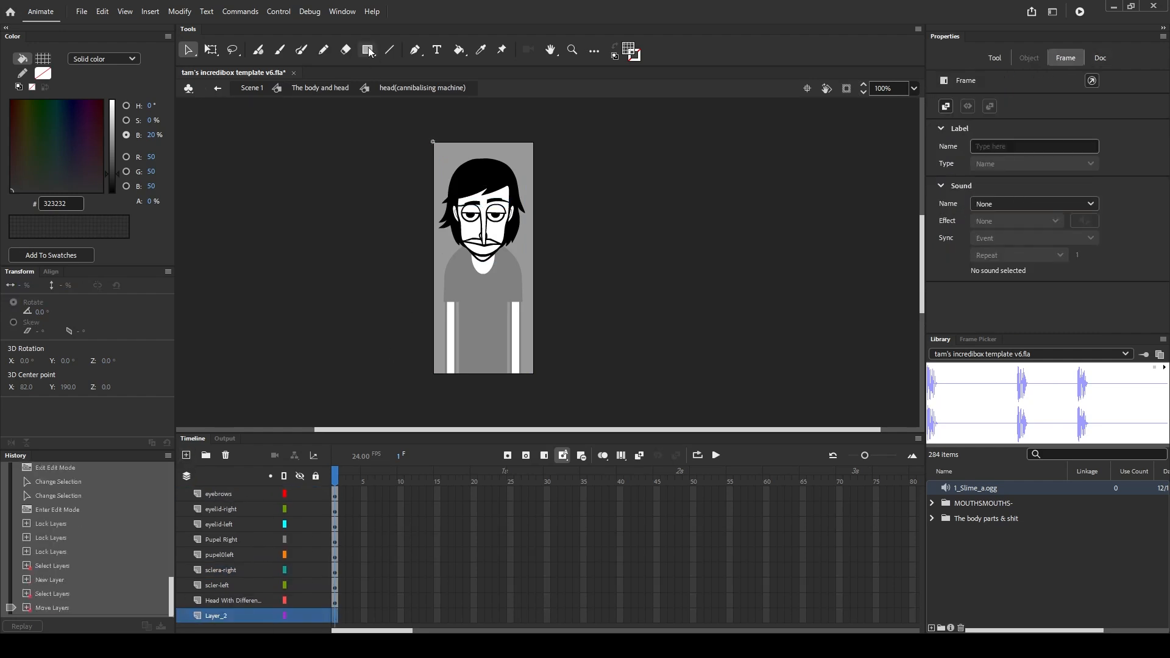
pyautogui.click(334, 616)
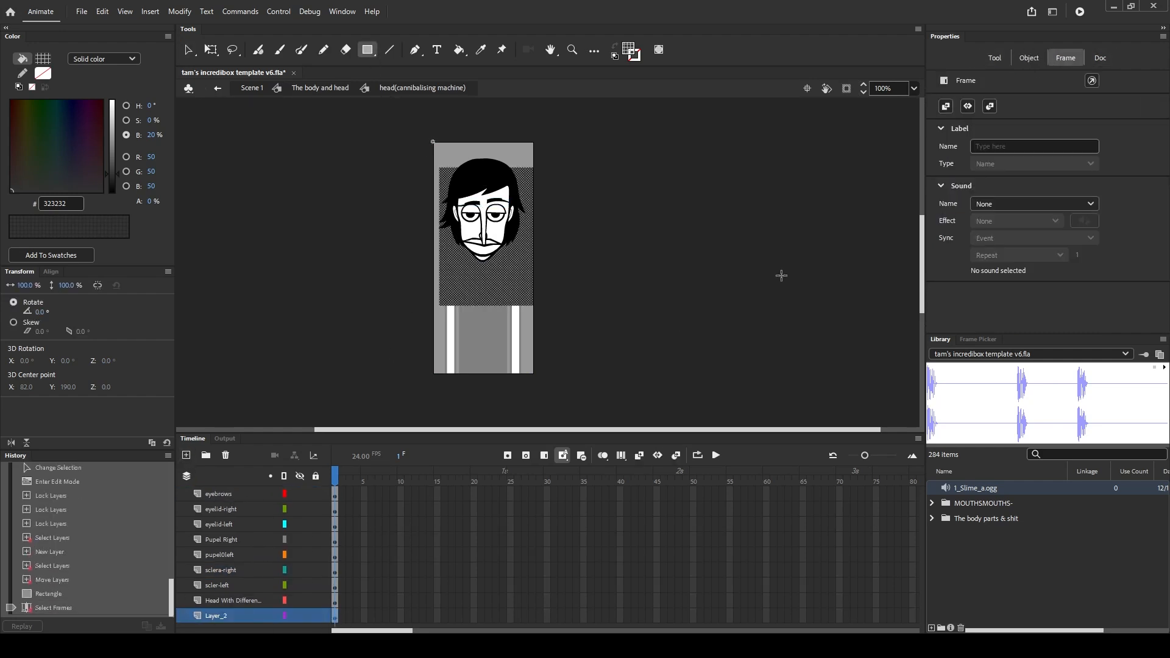
pyautogui.click(1024, 58)
pyautogui.click(1027, 144)
pyautogui.write('0')
pyautogui.press('Tab')
pyautogui.write('0')
pyautogui.press('Return')
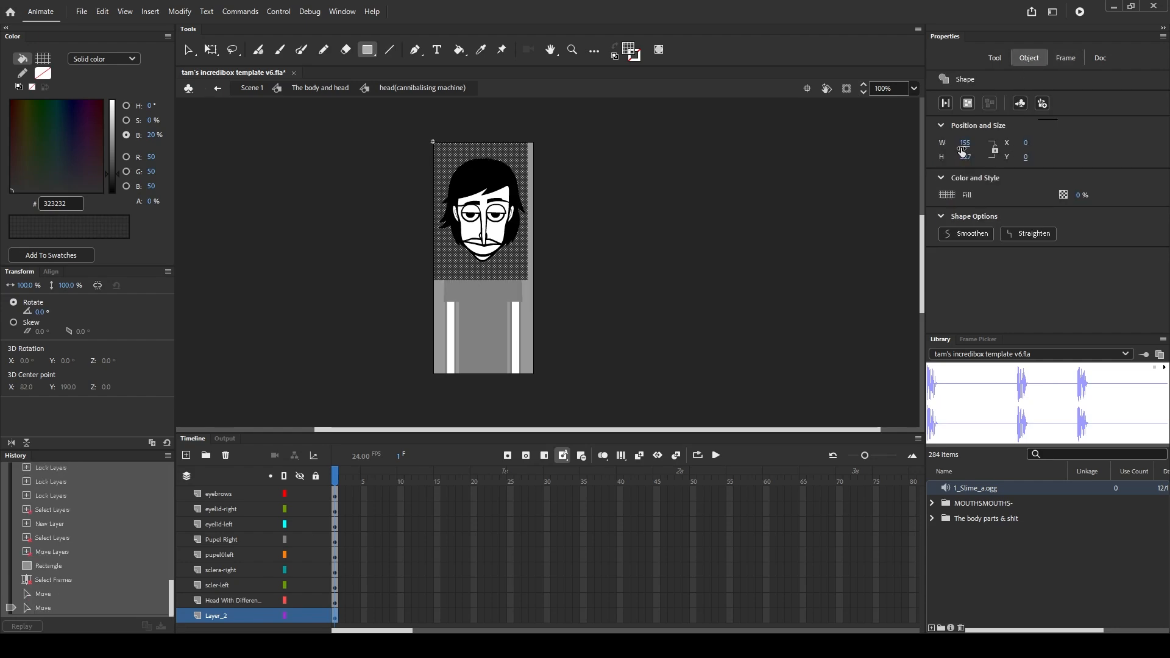
pyautogui.write('164')
pyautogui.press('Return')
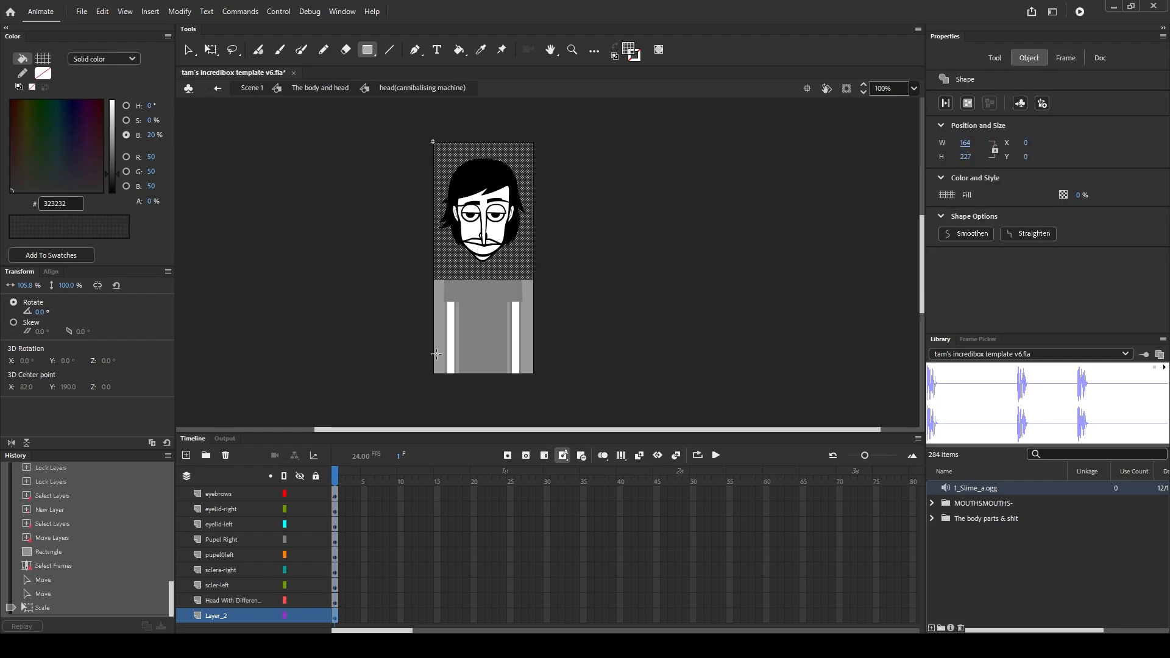
pyautogui.scroll(2, 539, 227)
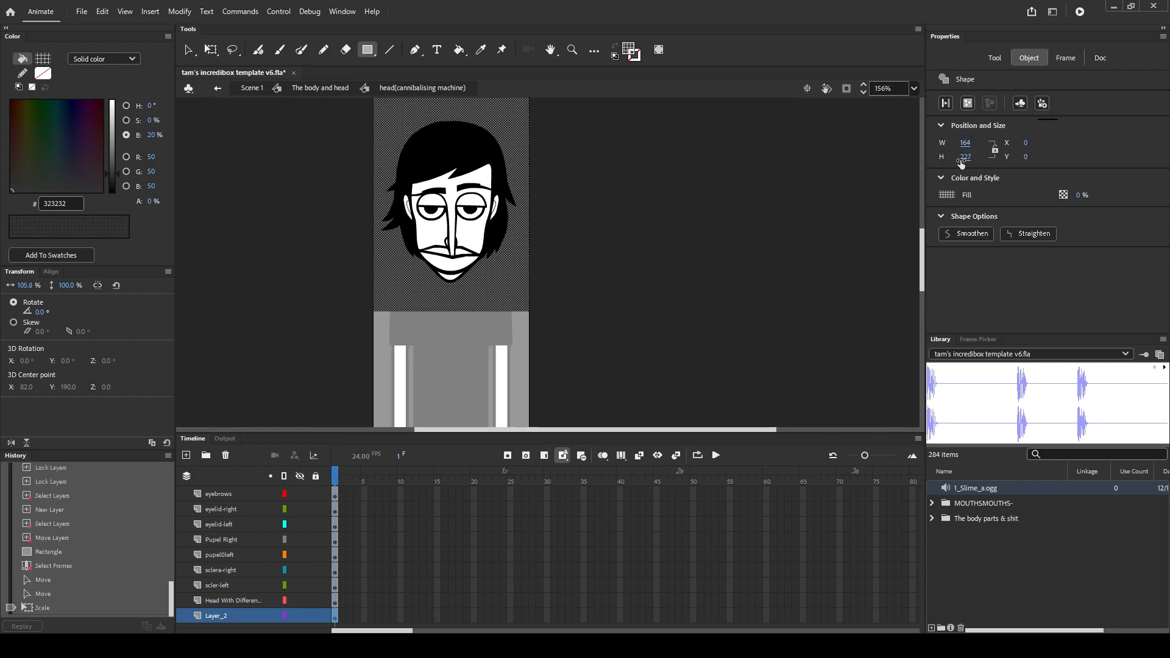
pyautogui.click(211, 50)
pyautogui.moveTo(450, 308); pyautogui.dragTo(468, 251)
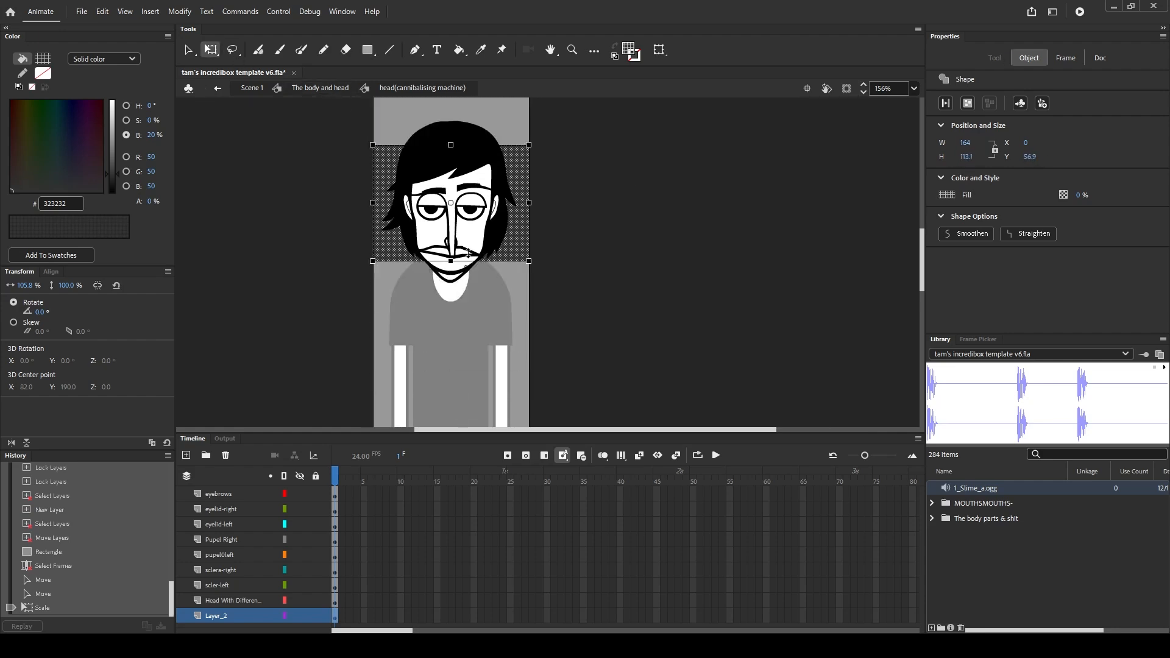
pyautogui.hotkey('ctrl', 'z')
pyautogui.press('v')
# Set the height of the head's transparent rectangle to 220 and deselect it
pyautogui.click(336, 616)
pyautogui.click(1021, 60)
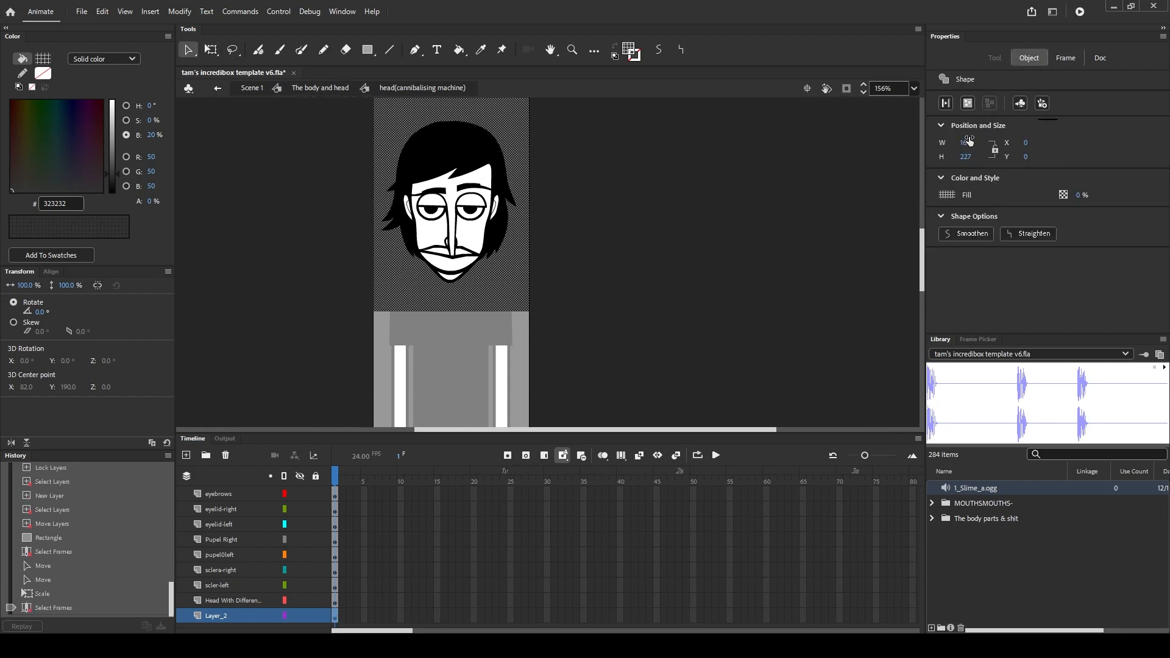
pyautogui.write('220')
pyautogui.press('Return')
pyautogui.moveTo(783, 279); pyautogui.dragTo(711, 240)
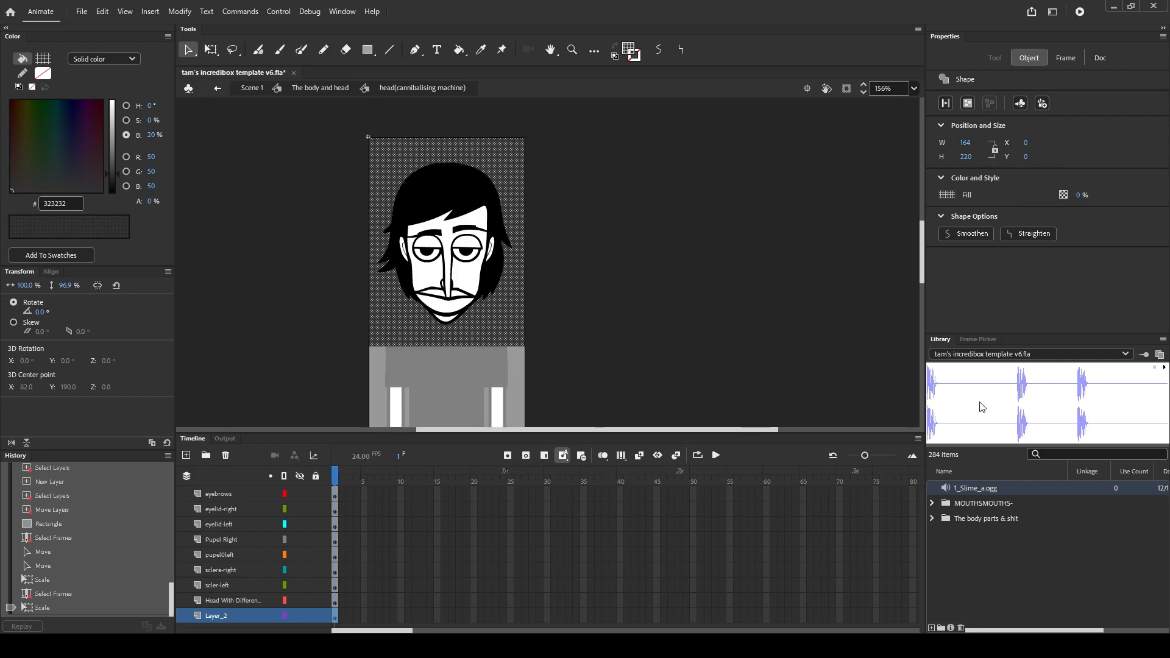
pyautogui.click(722, 166)
pyautogui.hotkey('ctrl', '1')
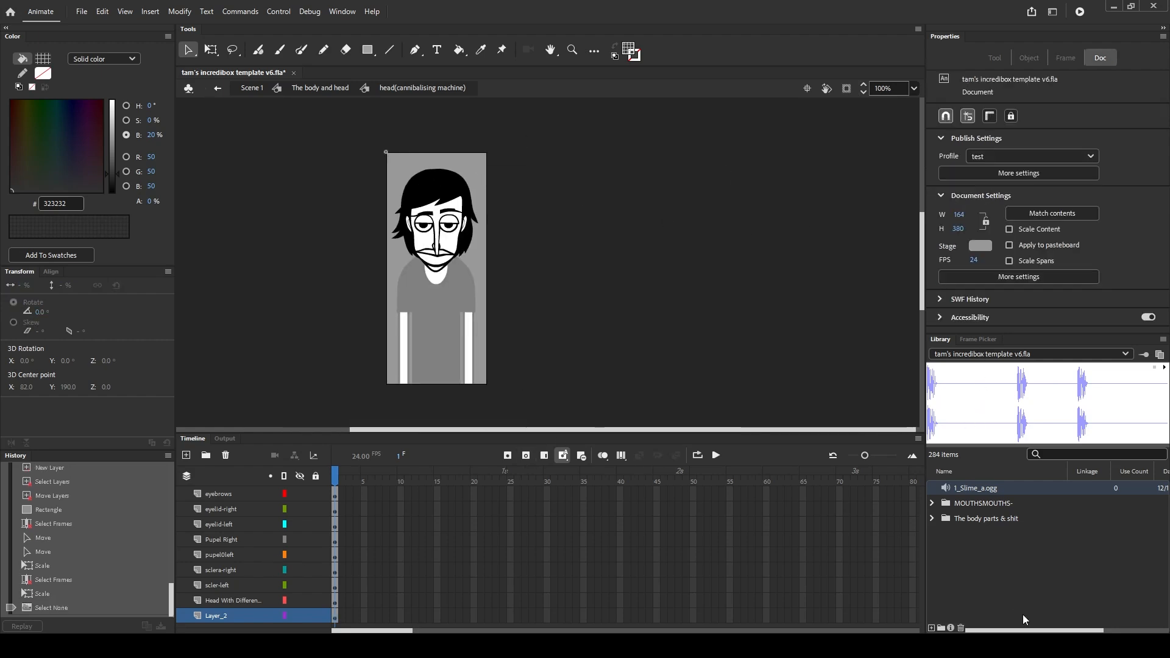
# Create a new symbol named "Idle Head" and return to the main scene
pyautogui.click(1034, 592)
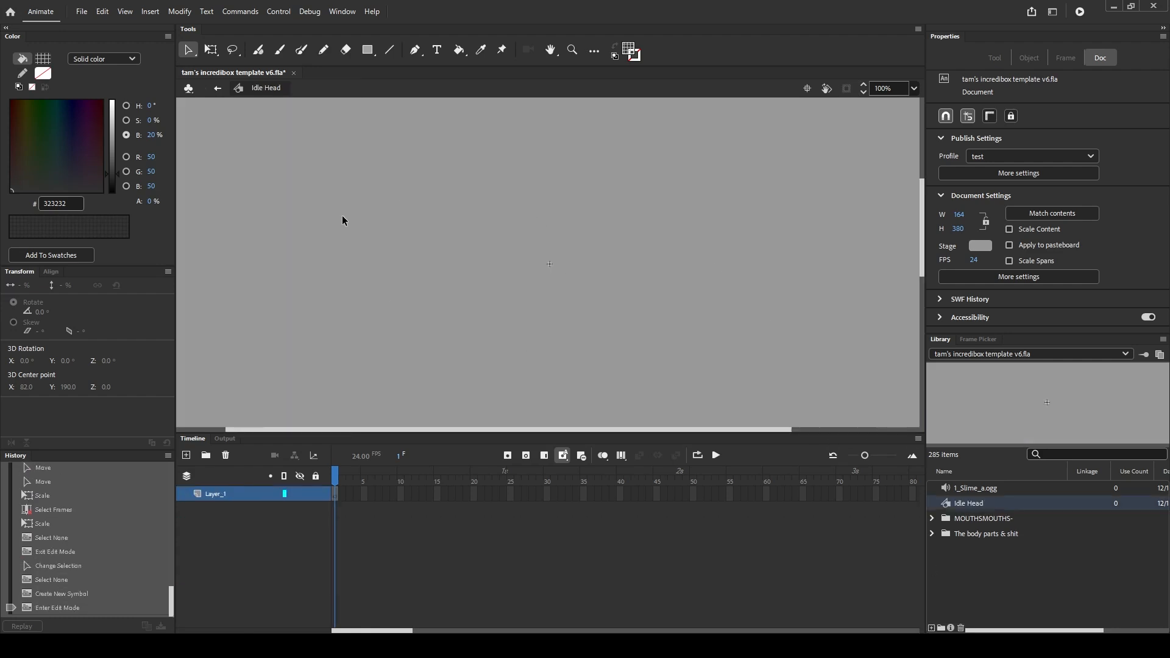
pyautogui.click(217, 89)
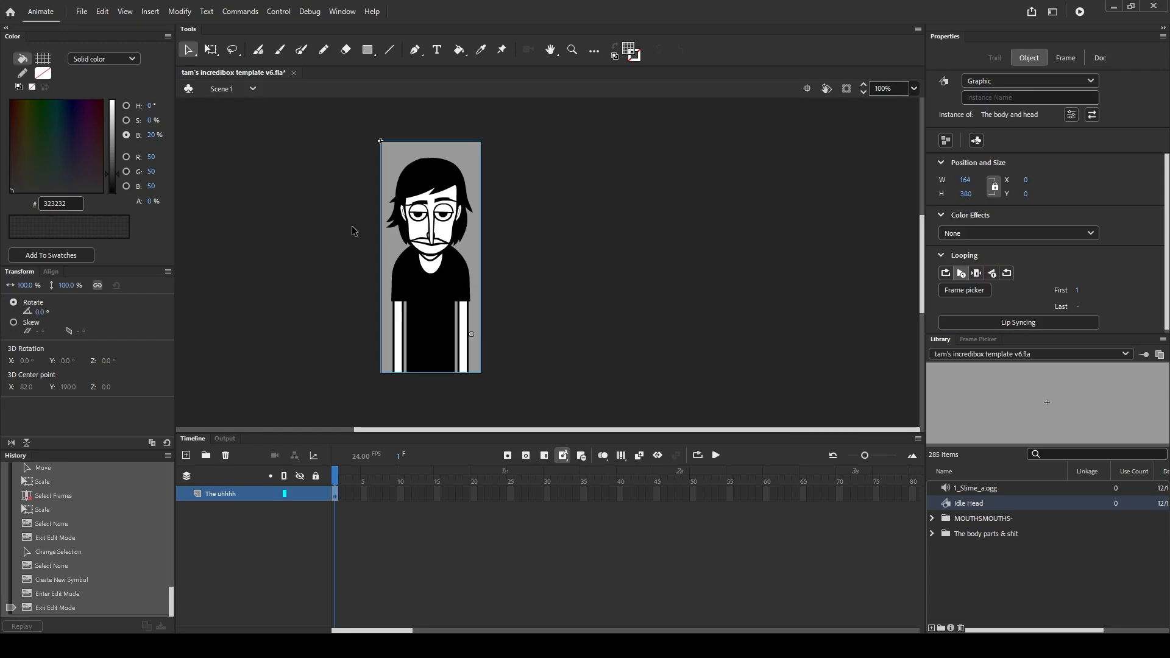
# Open the character's head symbol and copy all its layers, from eyebrows to Layer_2
pyautogui.doubleClick(424, 206)
pyautogui.click(416, 195)
pyautogui.doubleClick(416, 195)
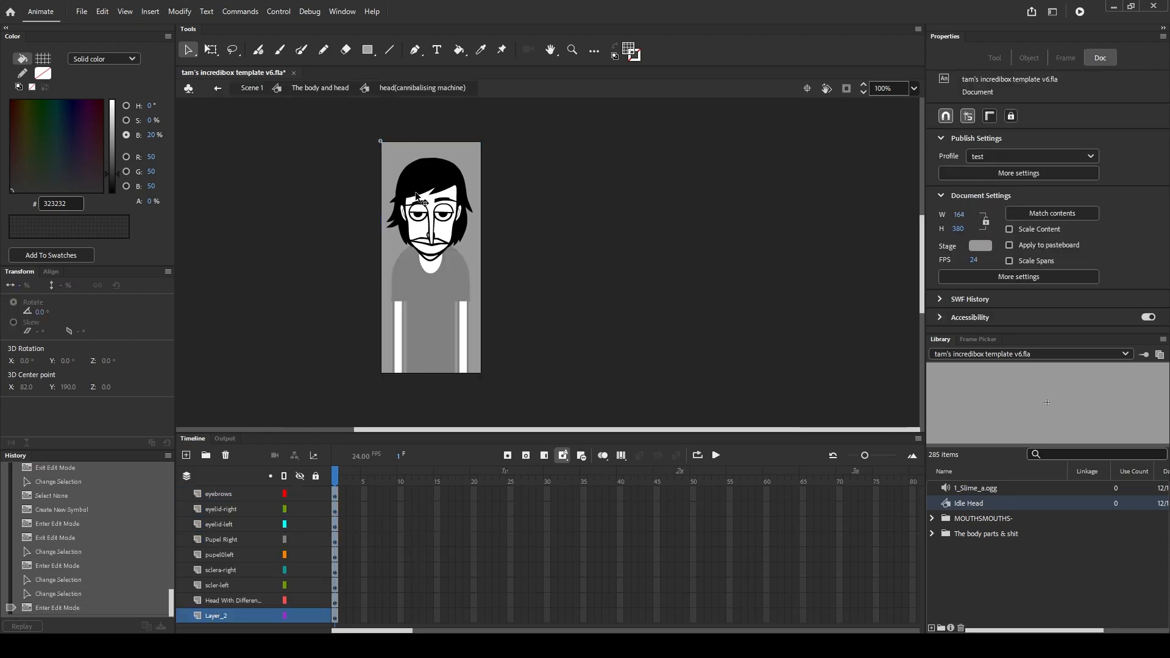
pyautogui.click(296, 495)
pyautogui.keyDown('shift'); pyautogui.click(231, 616); pyautogui.keyUp('shift')
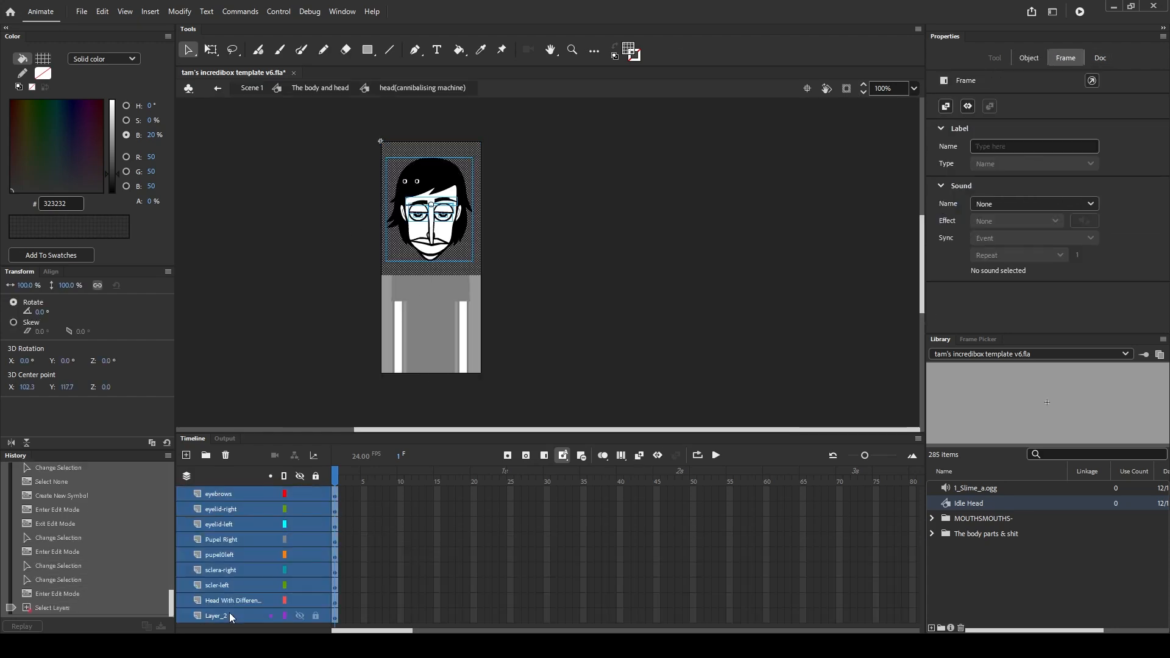
pyautogui.click(310, 269)
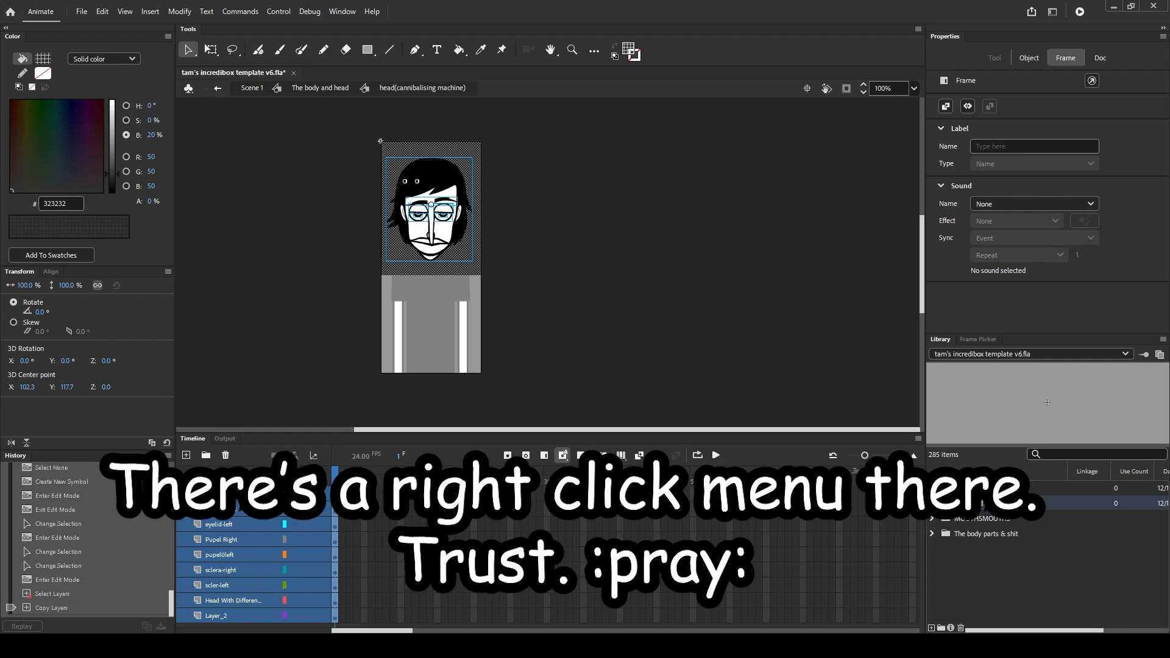
# Paste the copied head layers into the "Idle Head" symbol and delete its empty Layer_1
pyautogui.doubleClick(969, 503)
pyautogui.click(240, 494)
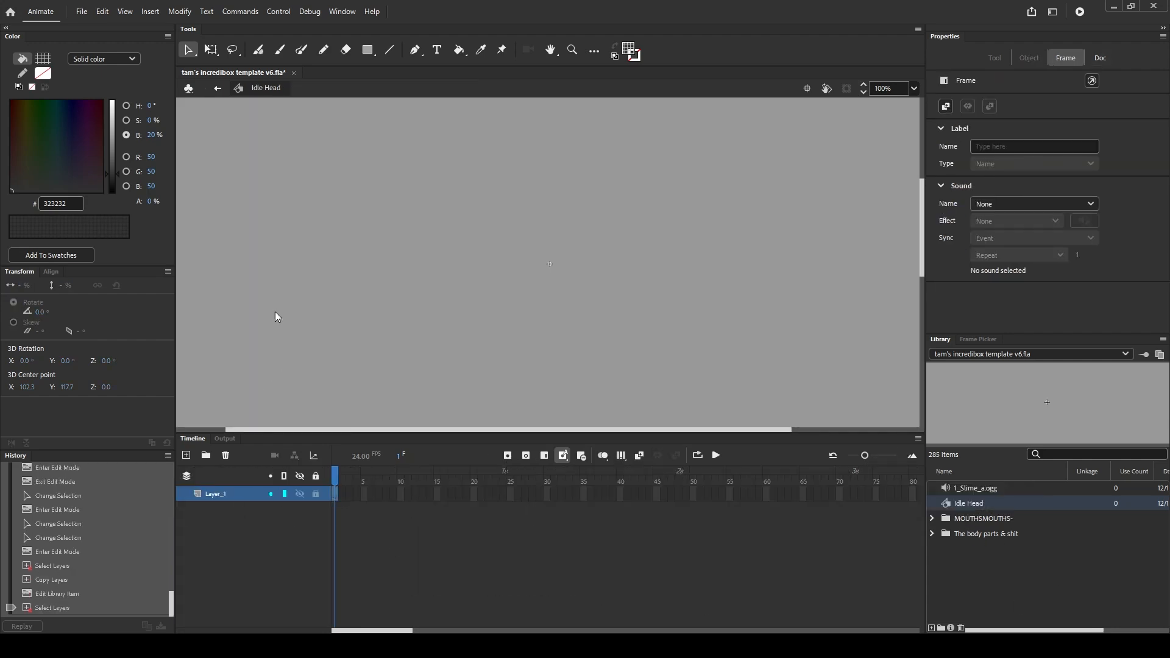
pyautogui.click(274, 284)
pyautogui.click(210, 613)
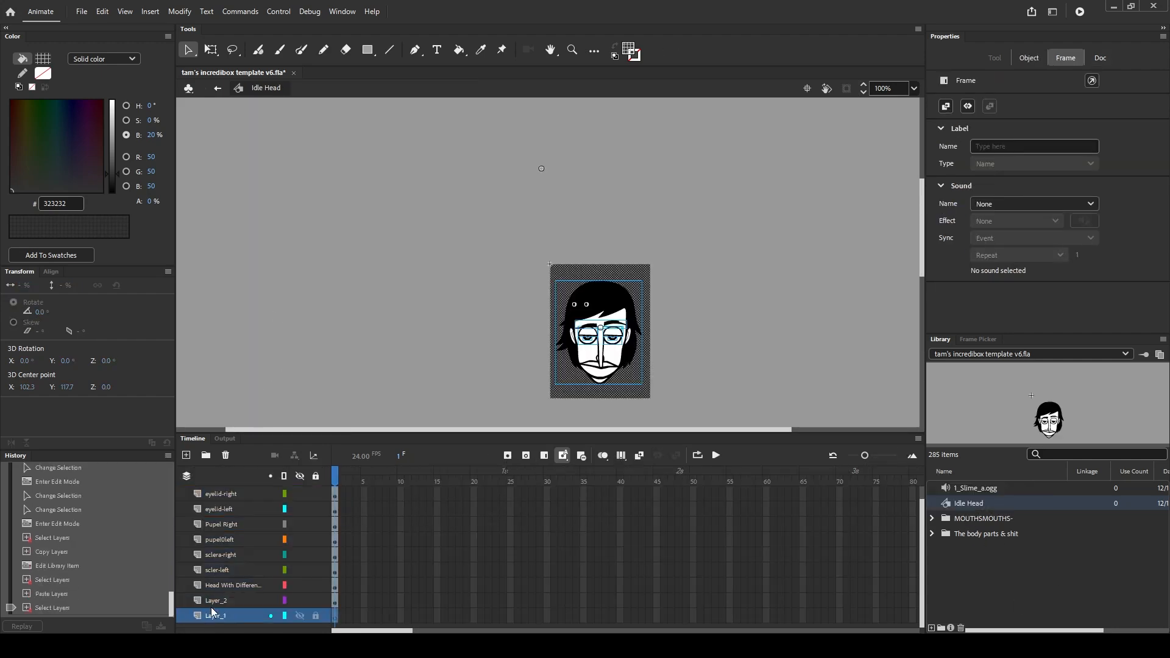
pyautogui.click(226, 456)
# Return to the main scene, reopen the character's head symbol and select its eyebrows layer
pyautogui.click(217, 89)
pyautogui.doubleClick(398, 195)
pyautogui.doubleClick(399, 195)
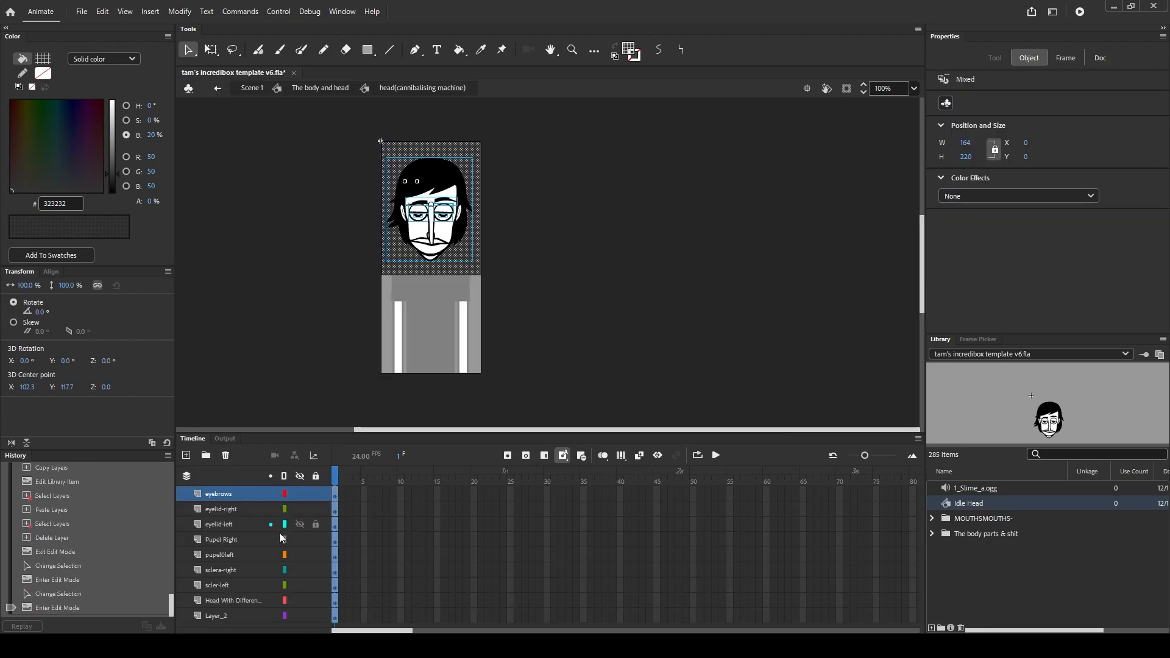
pyautogui.click(220, 511)
pyautogui.click(234, 588)
pyautogui.click(227, 497)
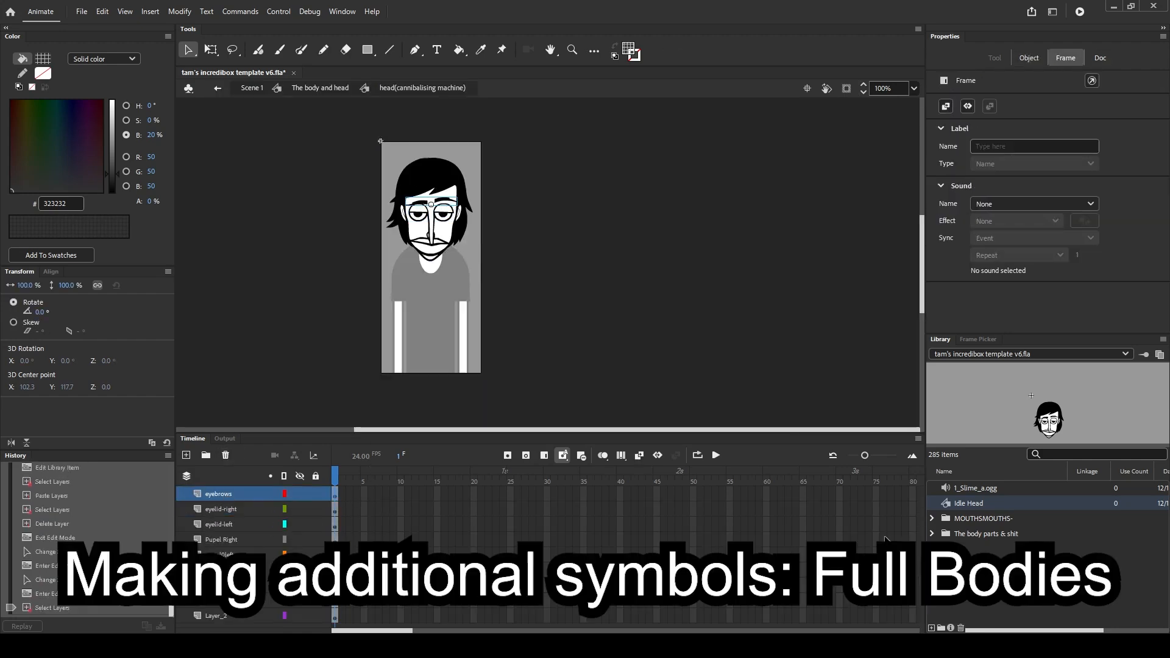
# Create a new symbol named "Full Bodies", then copy the character's body from inside "The body and head"
pyautogui.click(930, 627)
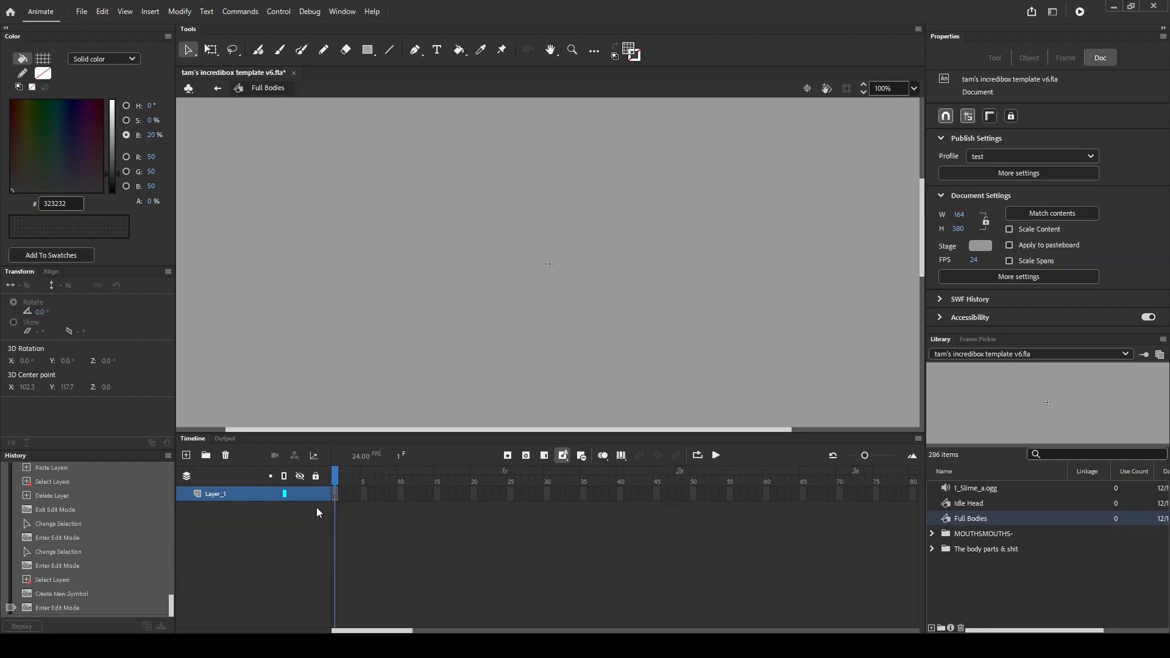
pyautogui.click(338, 494)
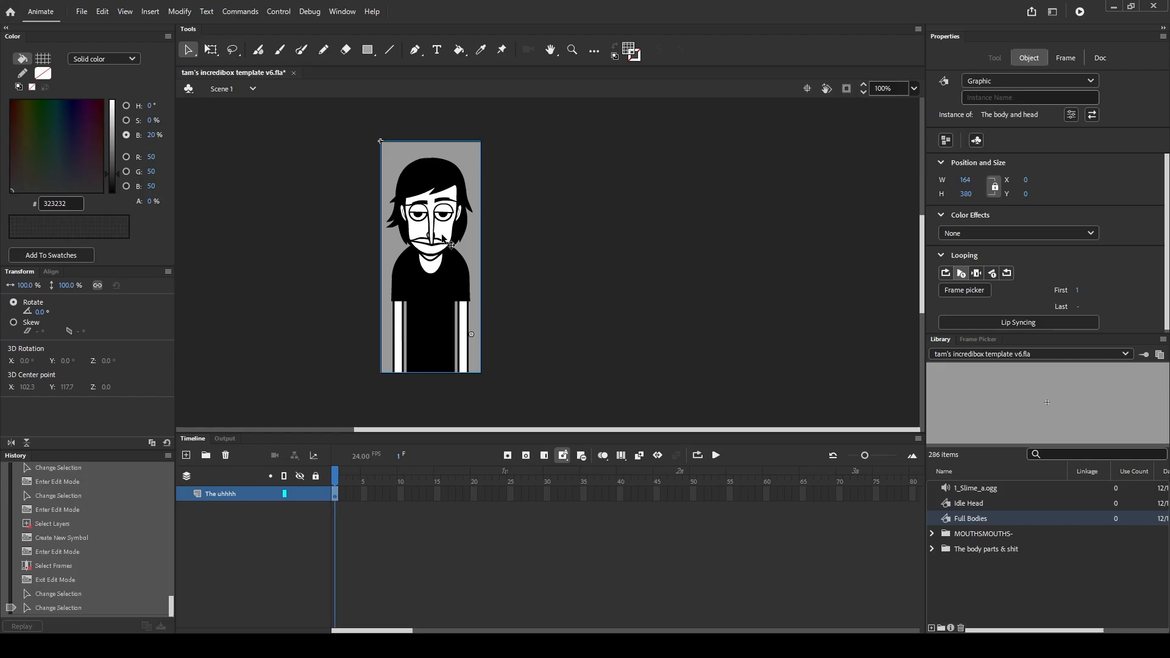
pyautogui.doubleClick(444, 262)
pyautogui.click(433, 362)
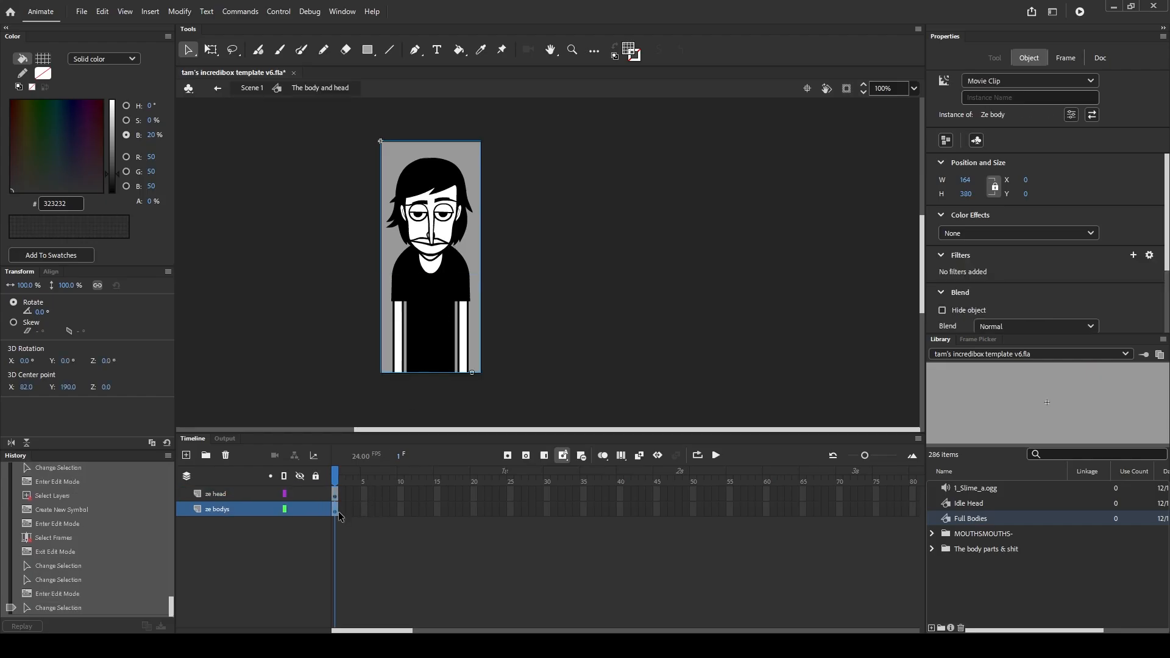
# Paste the body into "Full Bodies" and place "Idle Head" on a layer above it, both 328 wide at X 0, Y 0
pyautogui.doubleClick(946, 519)
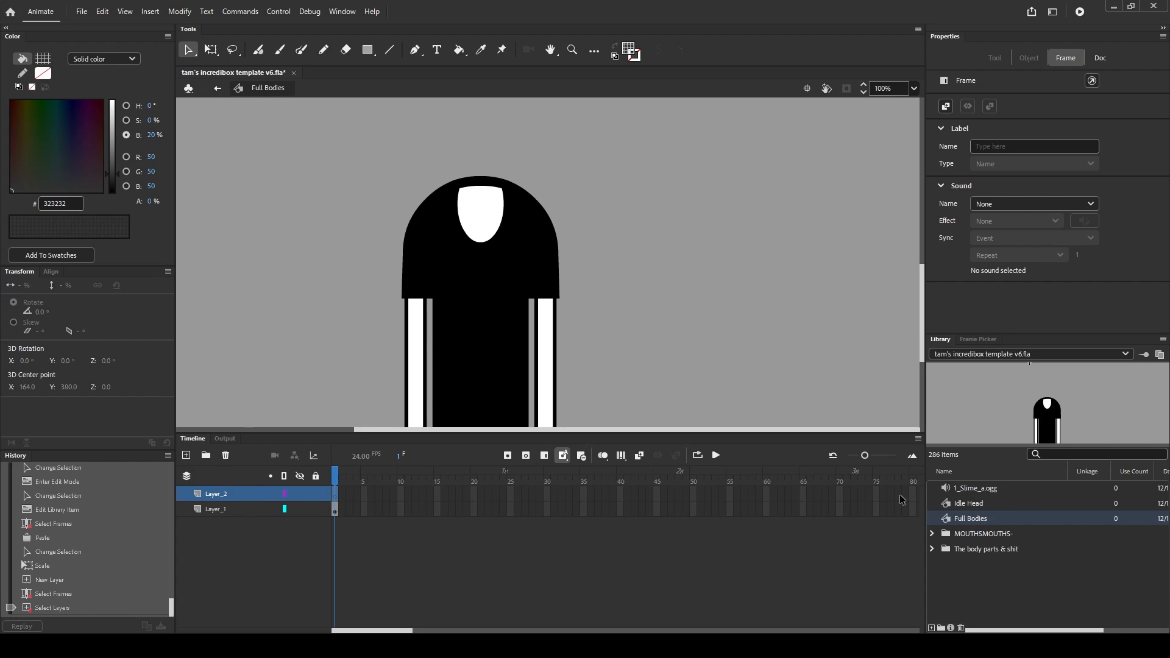
pyautogui.moveTo(955, 510); pyautogui.dragTo(769, 341)
pyautogui.scroll(2, 742, 325)
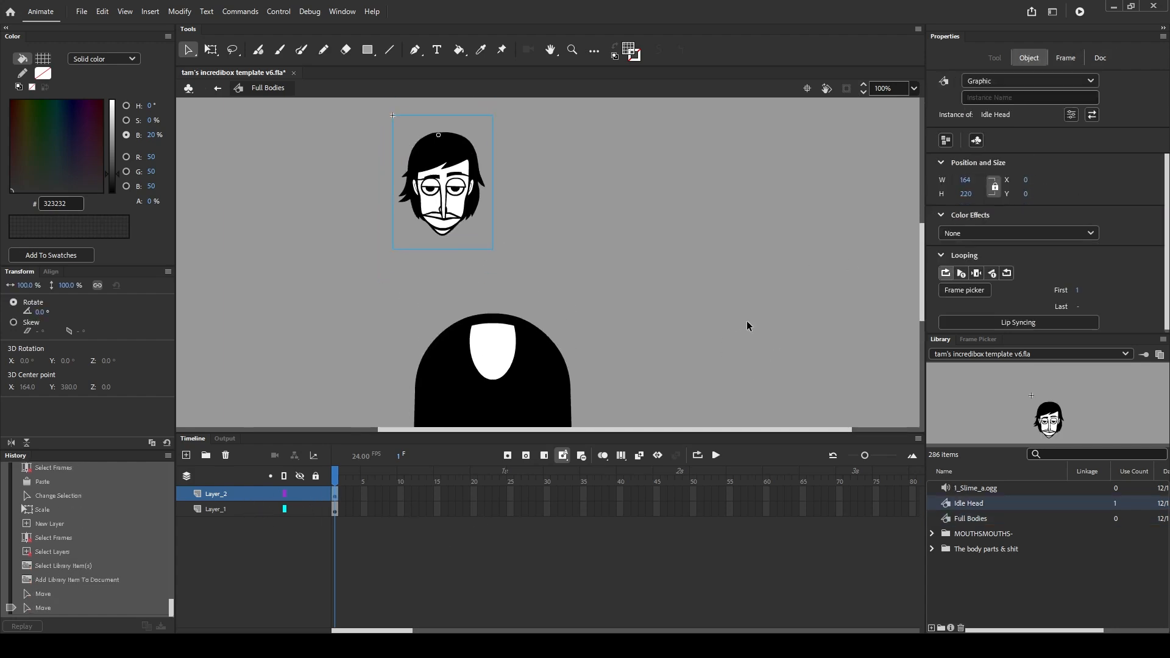
pyautogui.click(966, 179)
pyautogui.write('328')
pyautogui.press('Return')
pyautogui.scroll(-1, 637, 302)
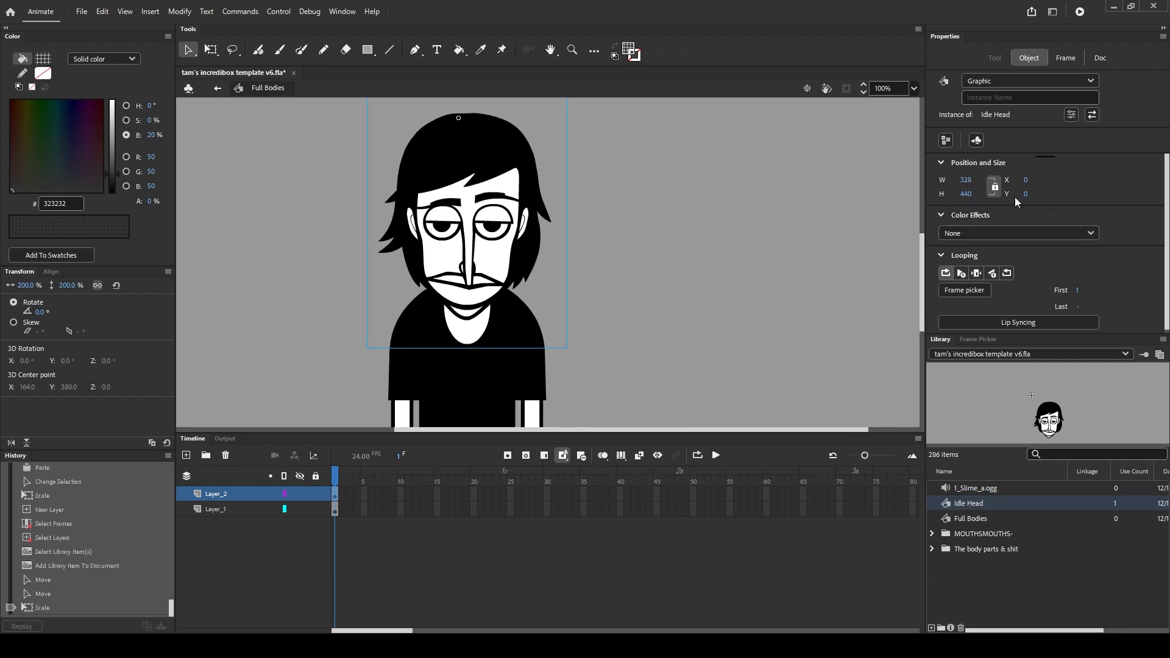
pyautogui.scroll(-2, 658, 324)
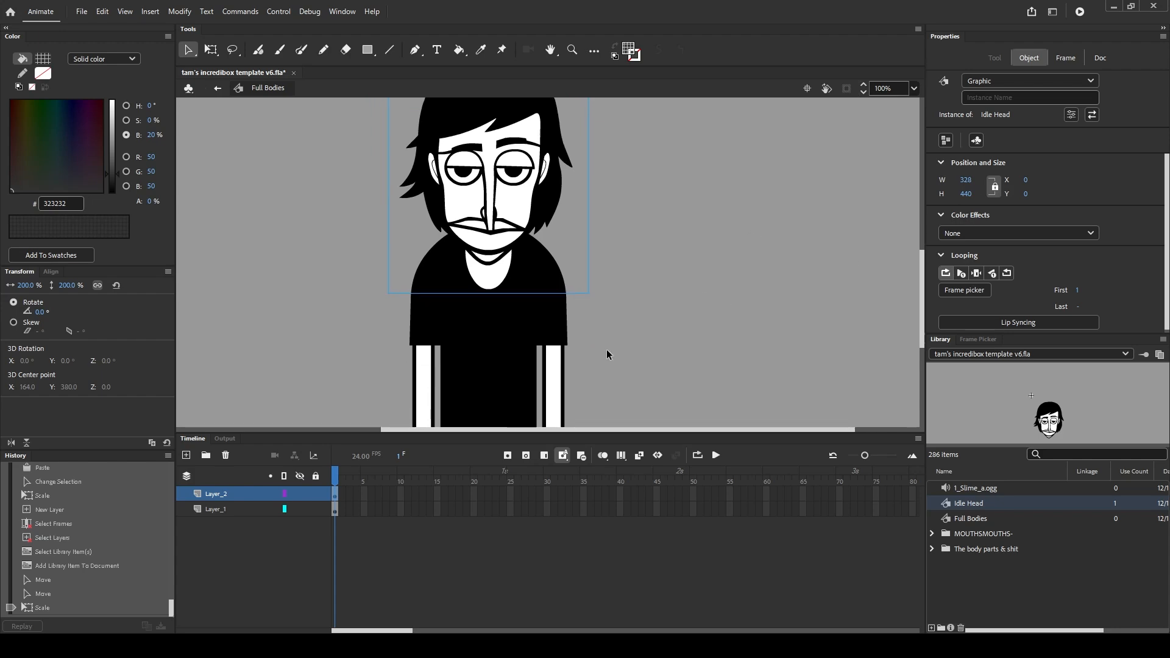
# Add keyframes at frames 2 and 3 on both the head and body layers of "Full Bodies"
pyautogui.click(510, 405)
pyautogui.scroll(-3, 670, 387)
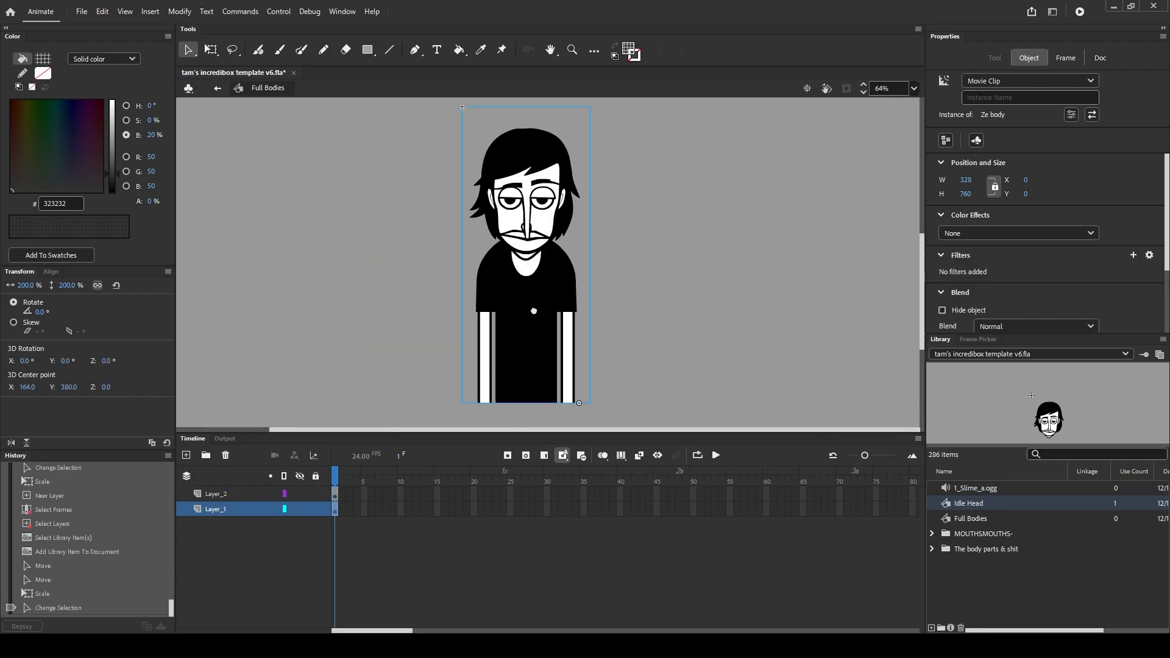
pyautogui.click(345, 493)
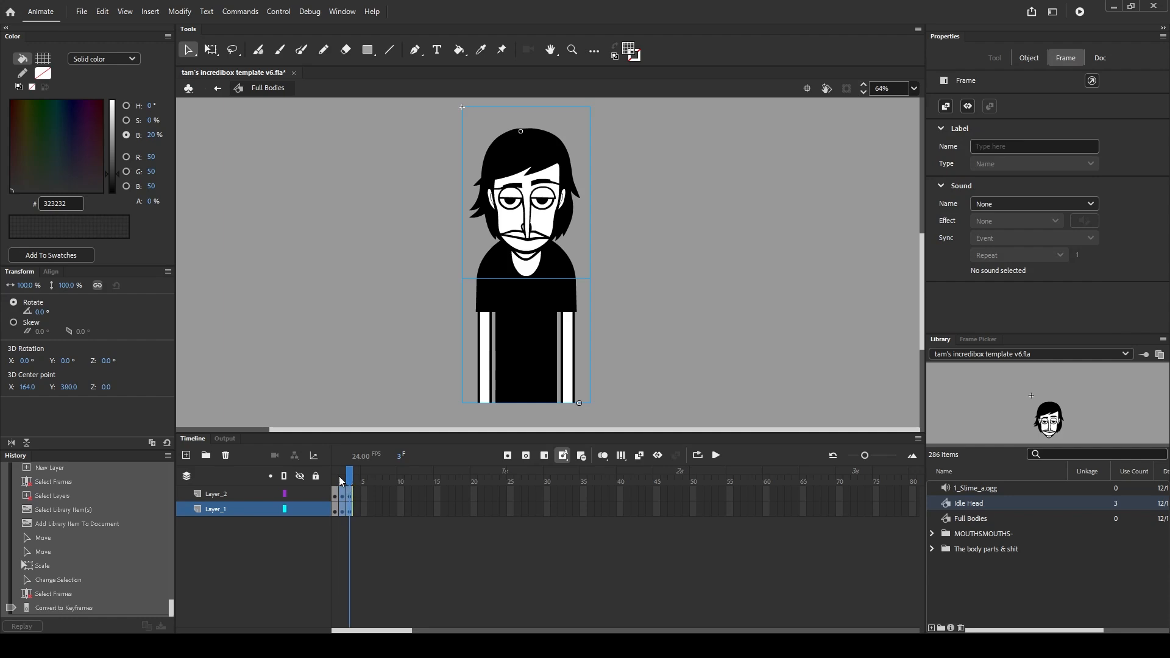
pyautogui.click(653, 370)
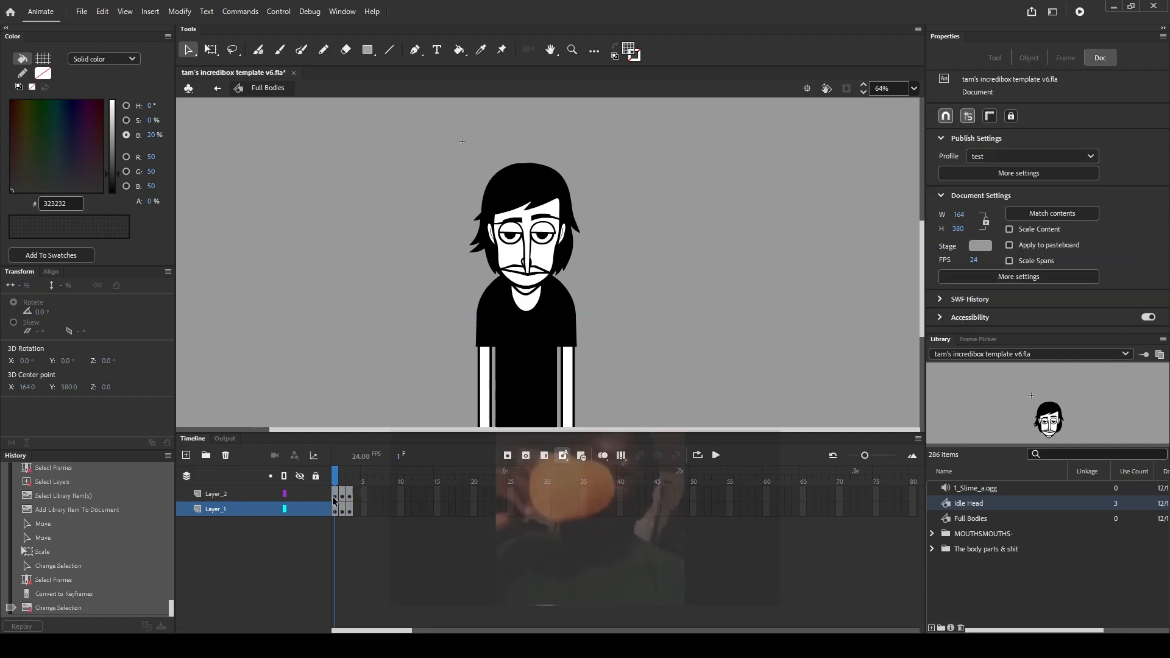
# Delete the head instance from frame 2 of Layer_2 and check the frame against frame 1
pyautogui.click(344, 511)
pyautogui.click(342, 476)
pyautogui.click(395, 356)
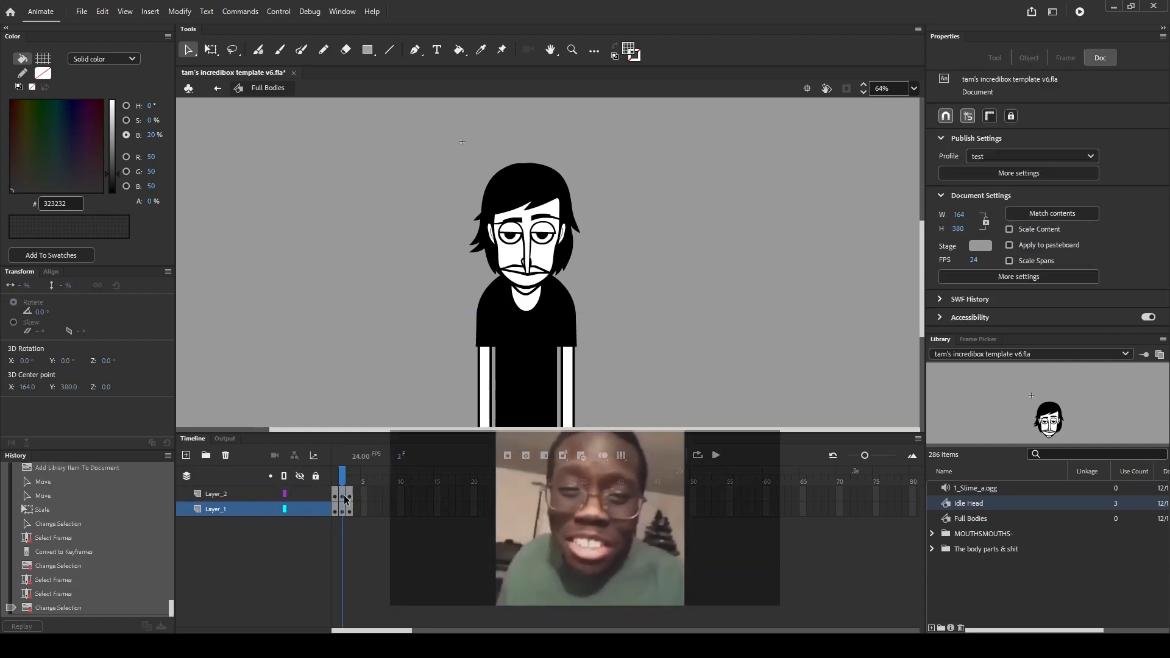
pyautogui.click(343, 495)
pyautogui.scroll(-1, 397, 352)
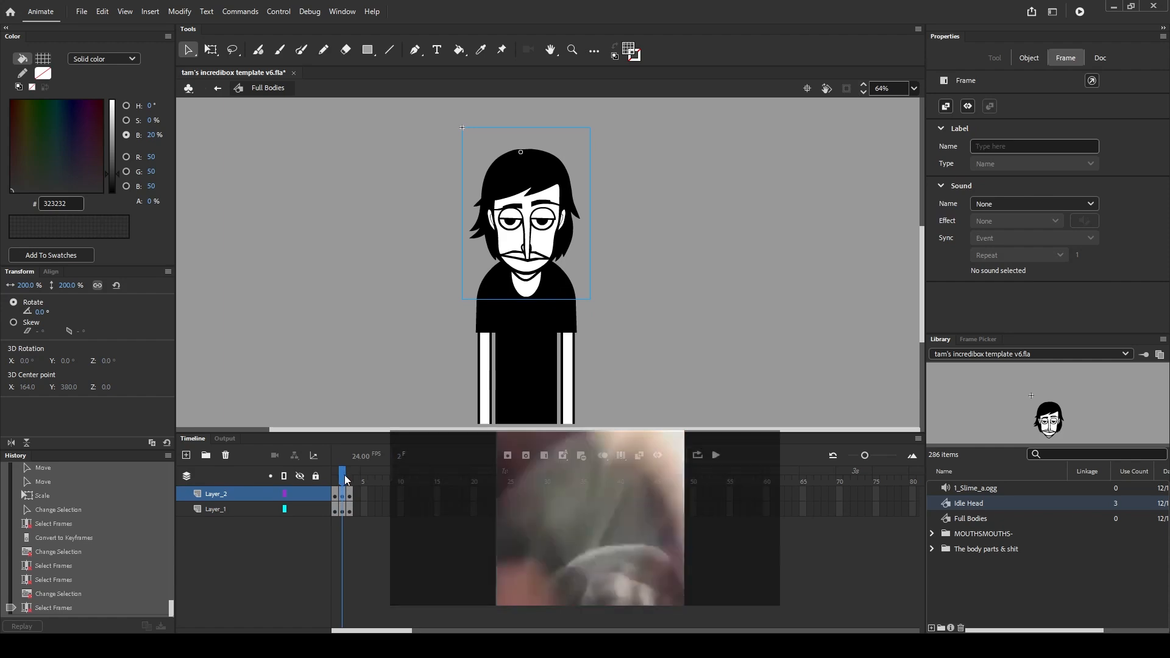
pyautogui.press('Delete')
pyautogui.click(337, 495)
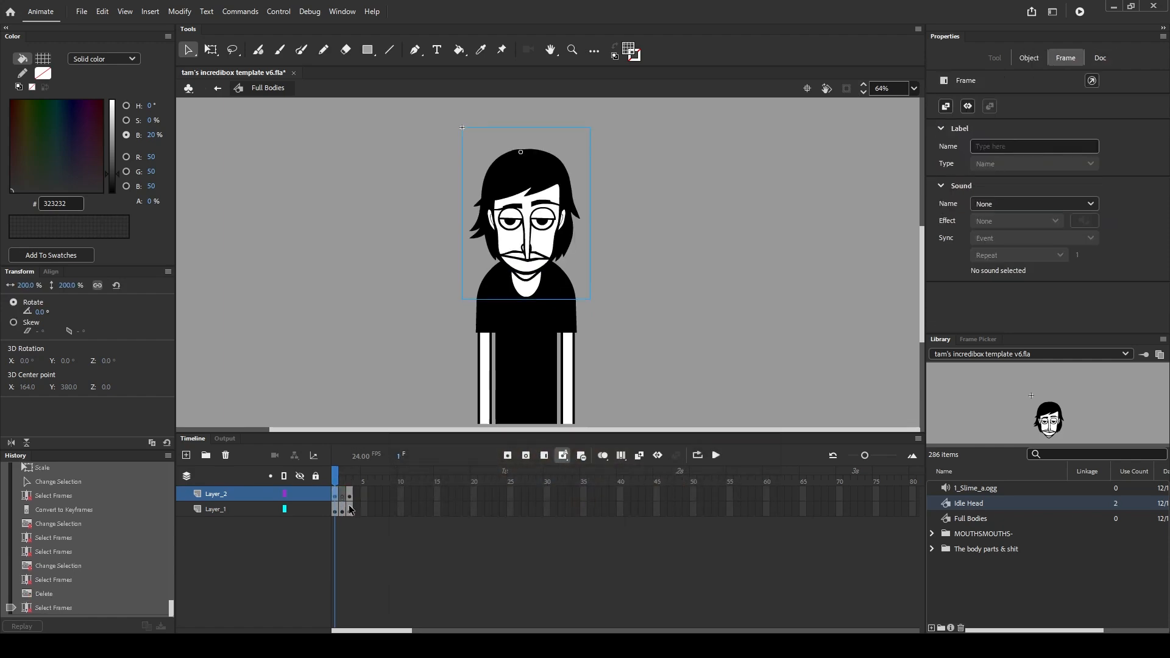
pyautogui.click(343, 495)
pyautogui.click(335, 511)
pyautogui.click(342, 511)
pyautogui.click(343, 496)
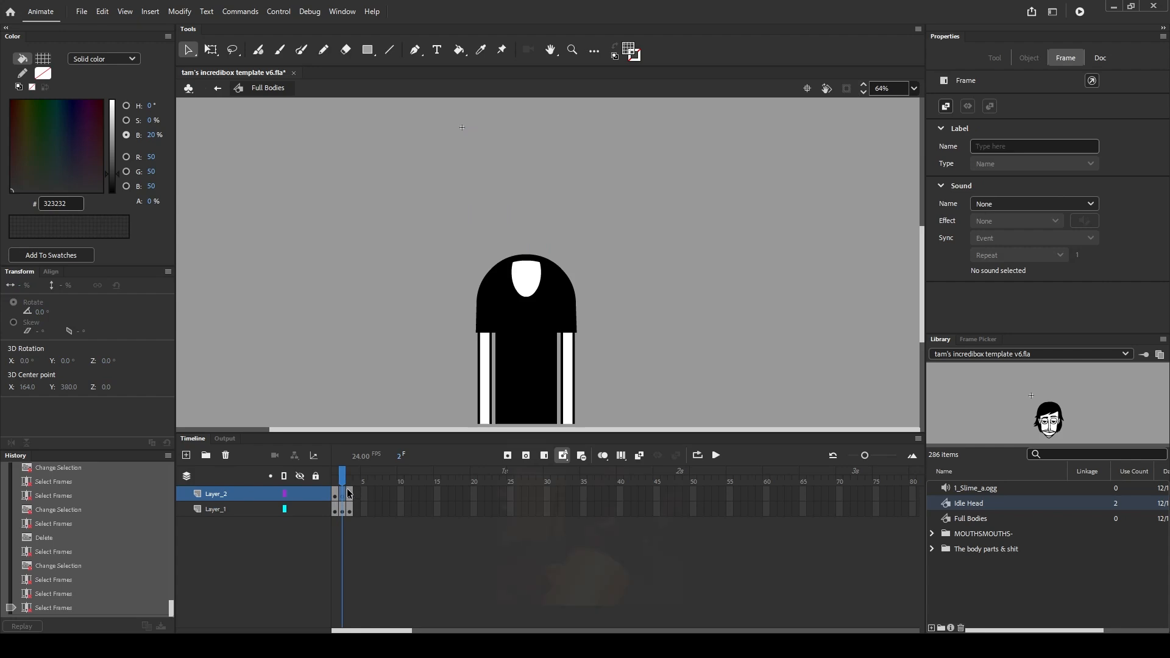
# Apply a Brightness color effect of -100% to the head and body in frame 3 of "Full Bodies" and review the frames
pyautogui.click(349, 509)
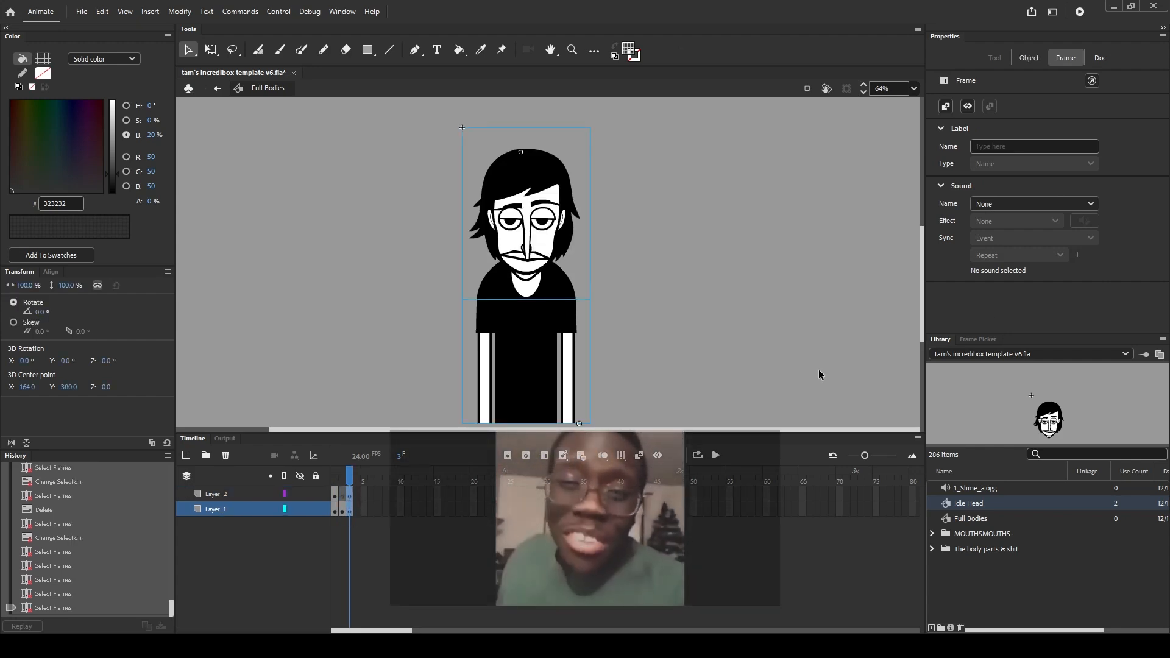
pyautogui.click(1024, 54)
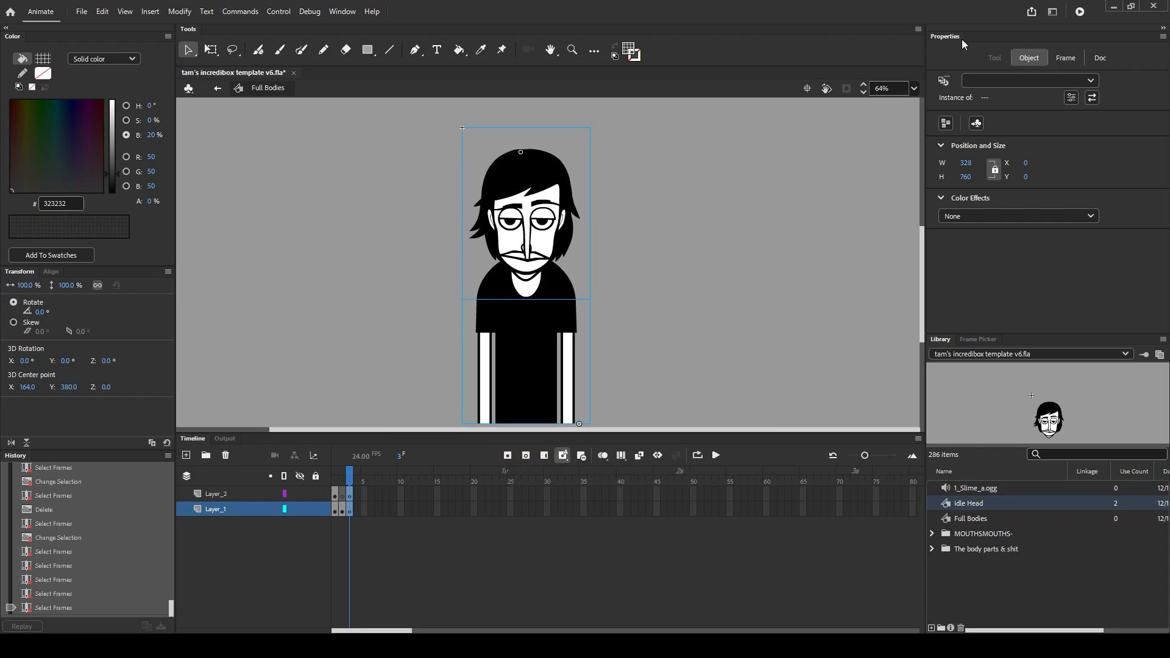
pyautogui.click(1052, 214)
pyautogui.click(1037, 243)
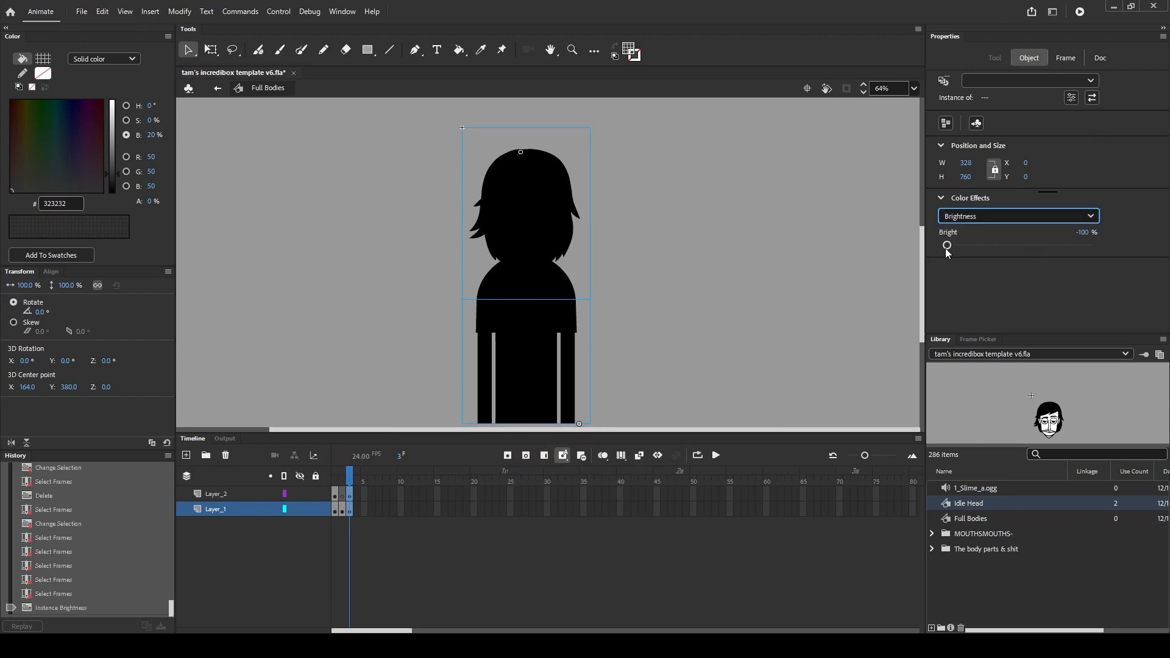
pyautogui.click(763, 294)
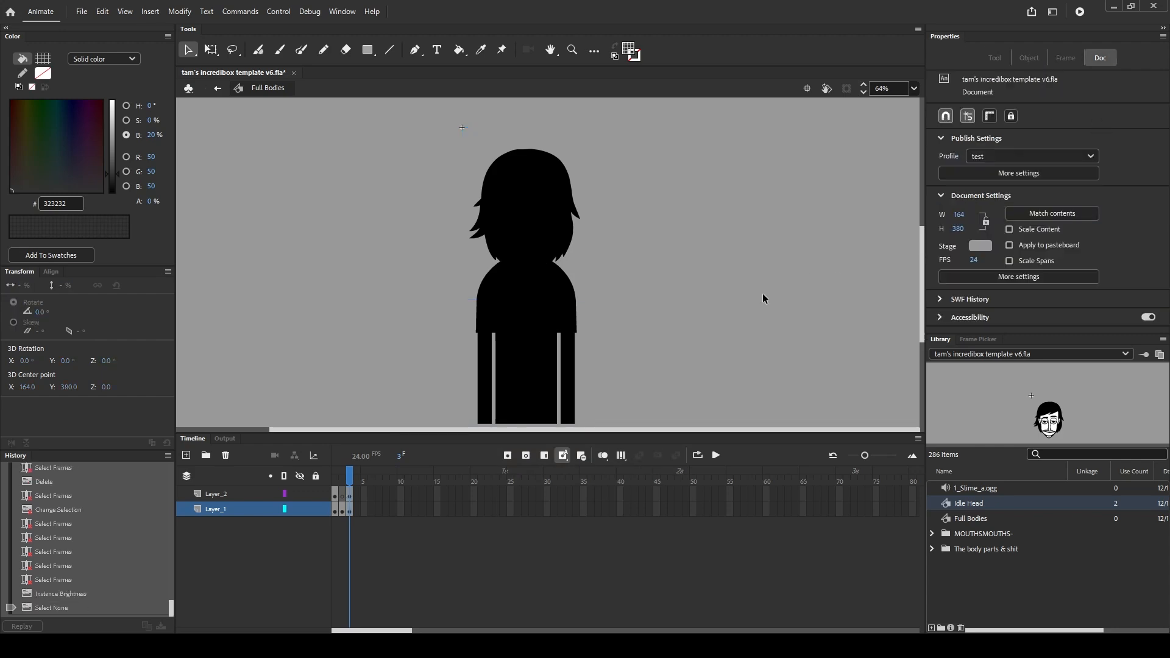
pyautogui.press(',')
pyautogui.press(',')
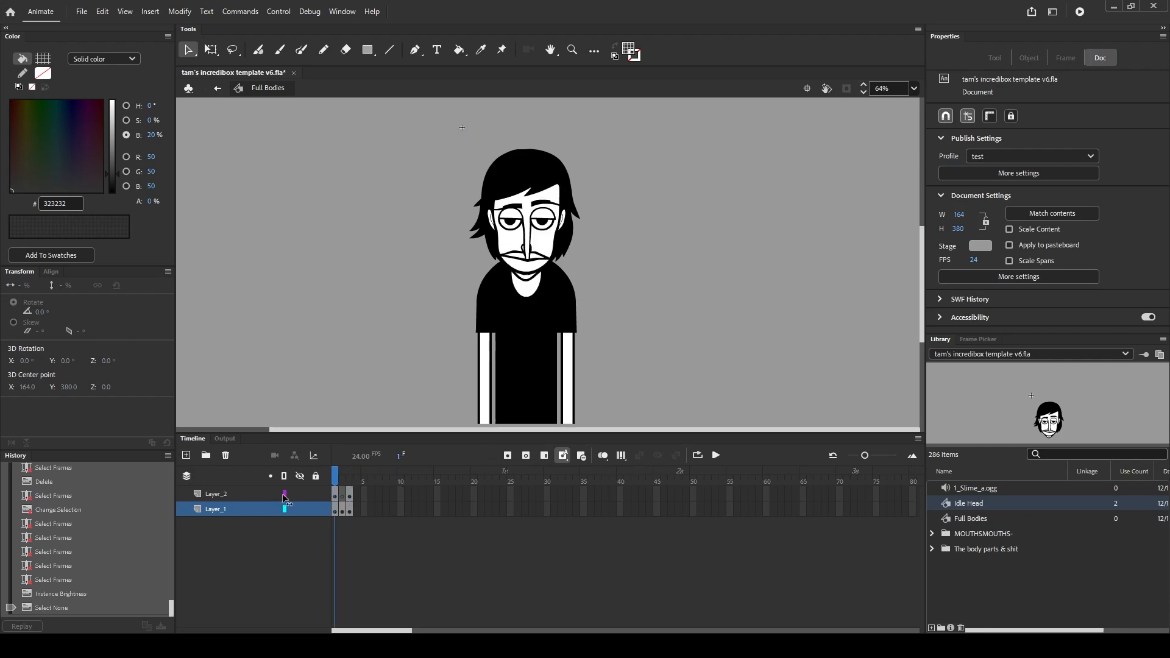
pyautogui.moveTo(387, 465); pyautogui.dragTo(410, 467)
pyautogui.press(',')
pyautogui.press(',')
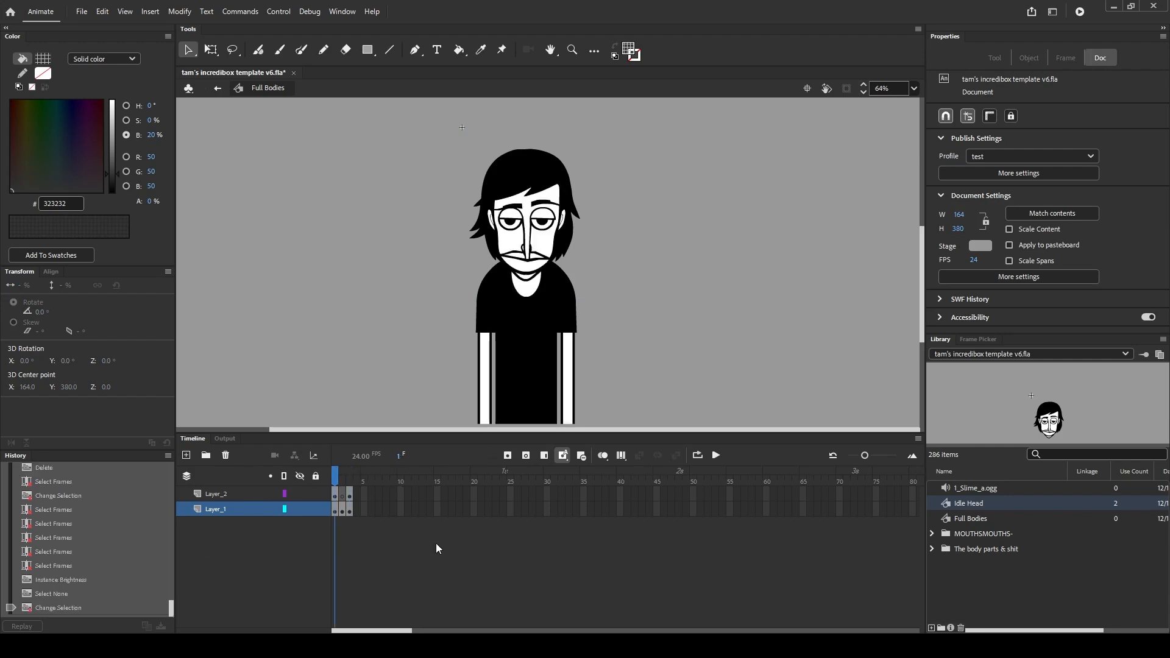
pyautogui.click(992, 520)
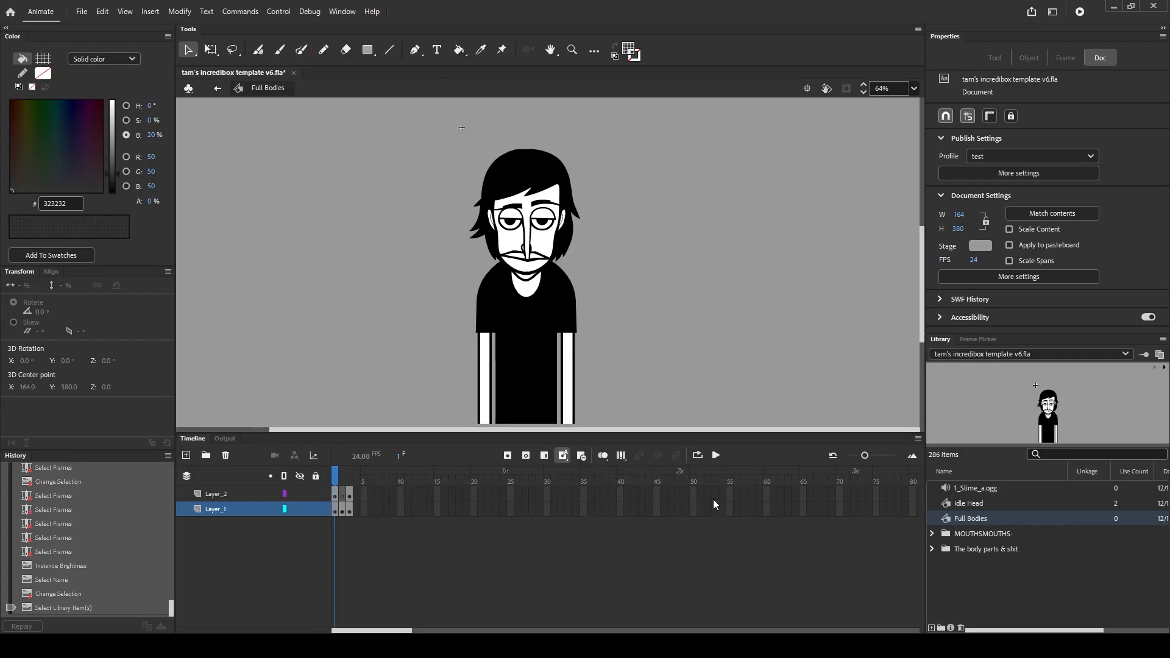
# Add a new layer above the eyebrows layer in the character's head symbol inside "The body and head"
pyautogui.click(217, 89)
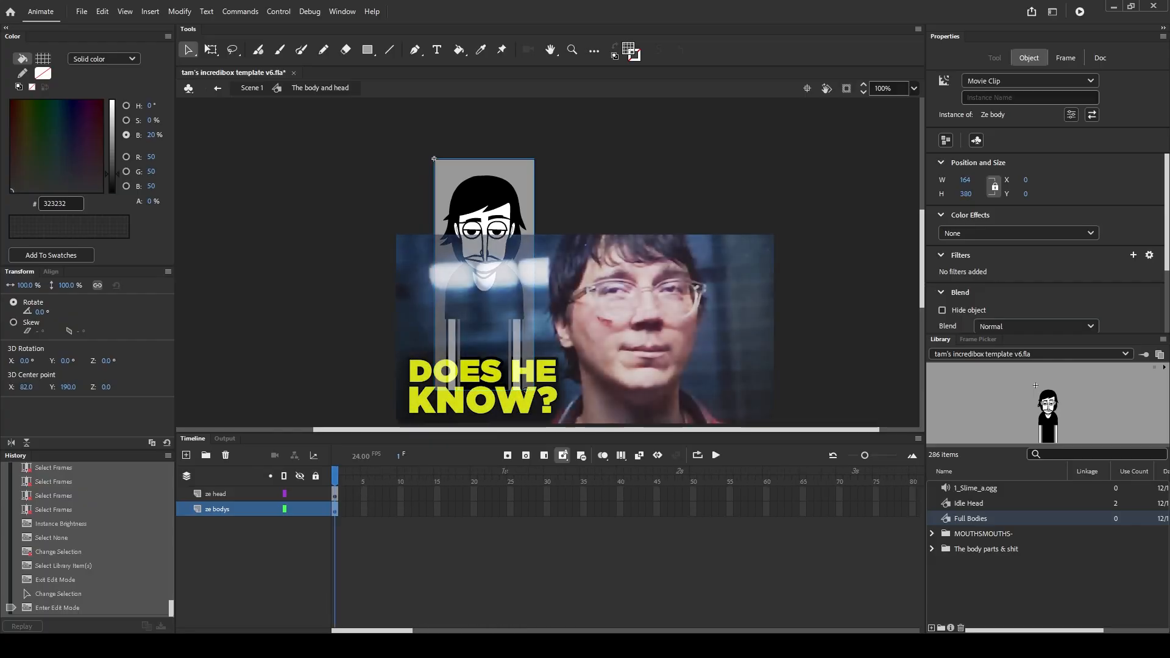
pyautogui.click(337, 495)
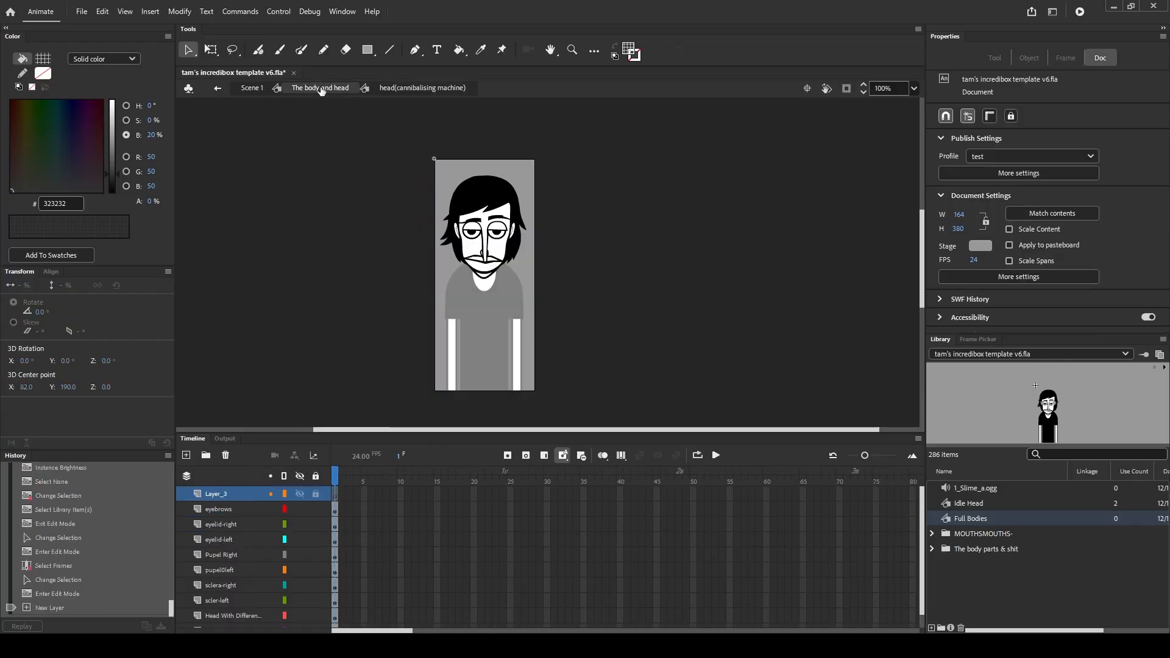
pyautogui.click(320, 89)
pyautogui.click(475, 203)
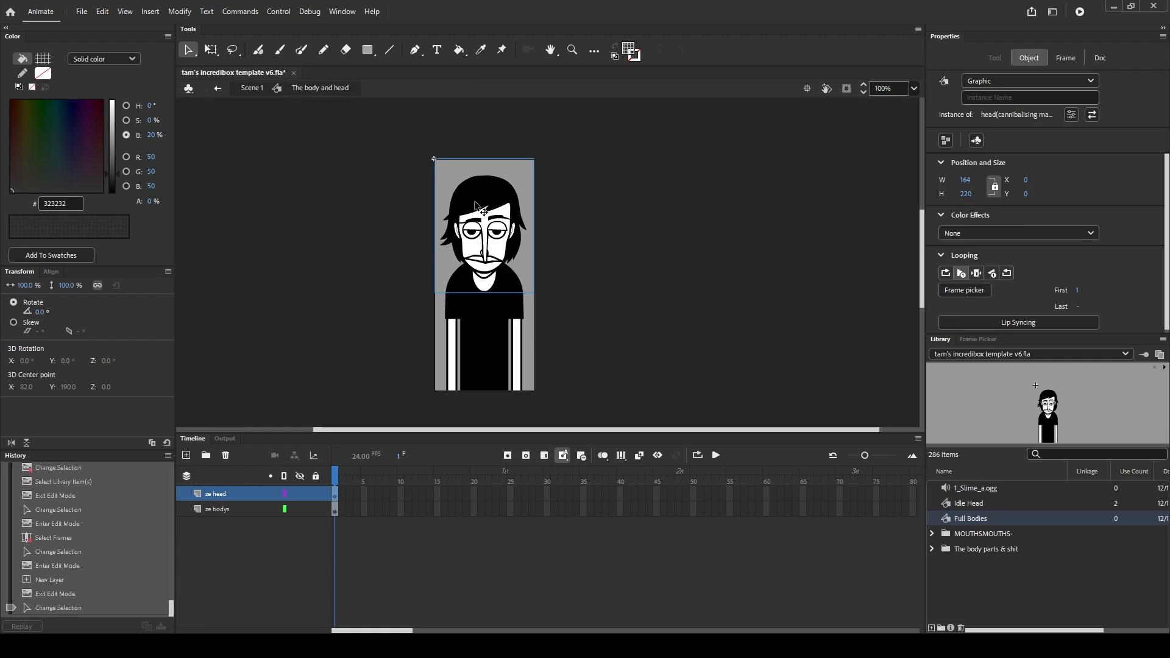
pyautogui.doubleClick(476, 202)
# Assign the sound 1_Slime_a.ogg with Stream sync to the first frame of Layer_3 in the head symbol
pyautogui.click(336, 494)
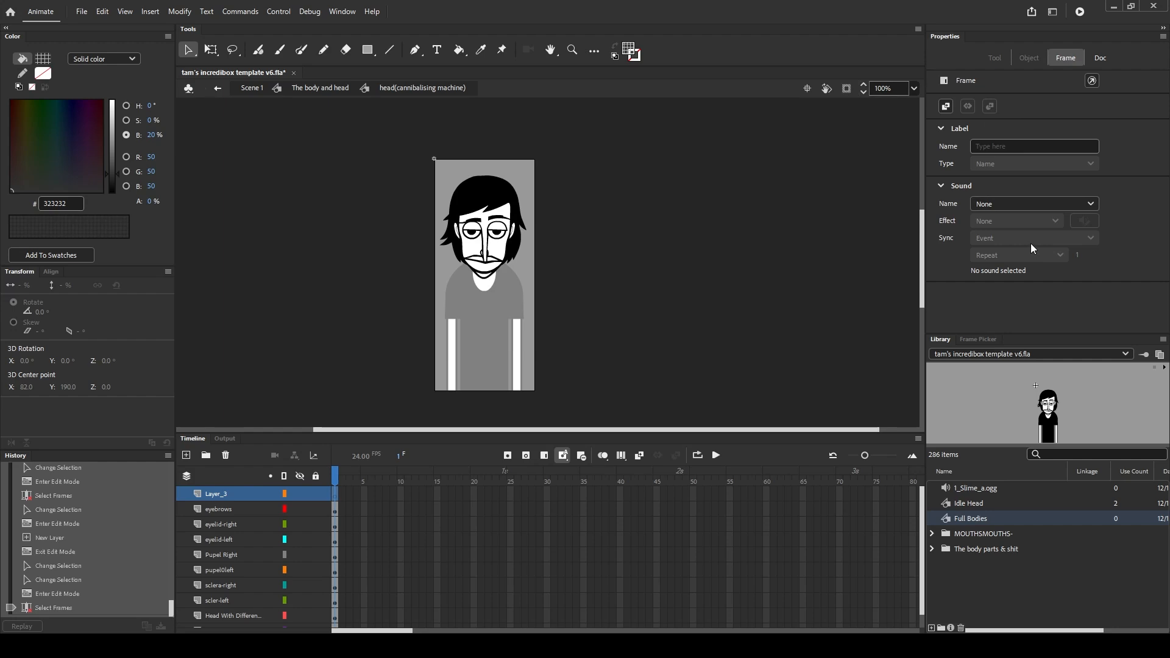
pyautogui.click(1007, 242)
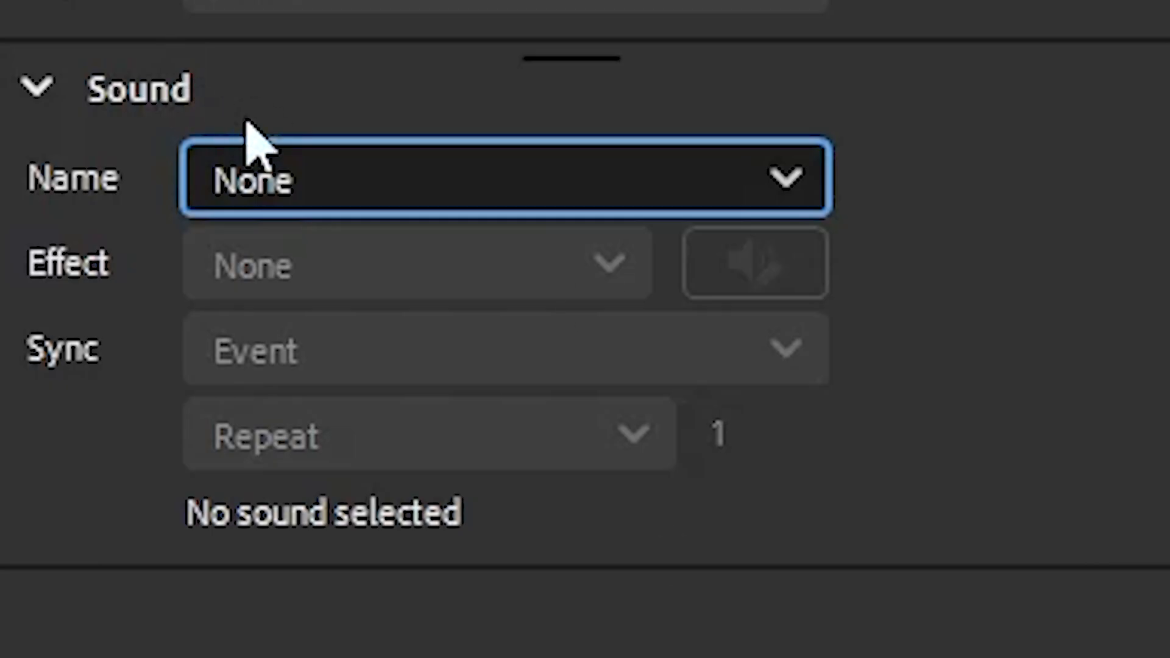
pyautogui.click(999, 203)
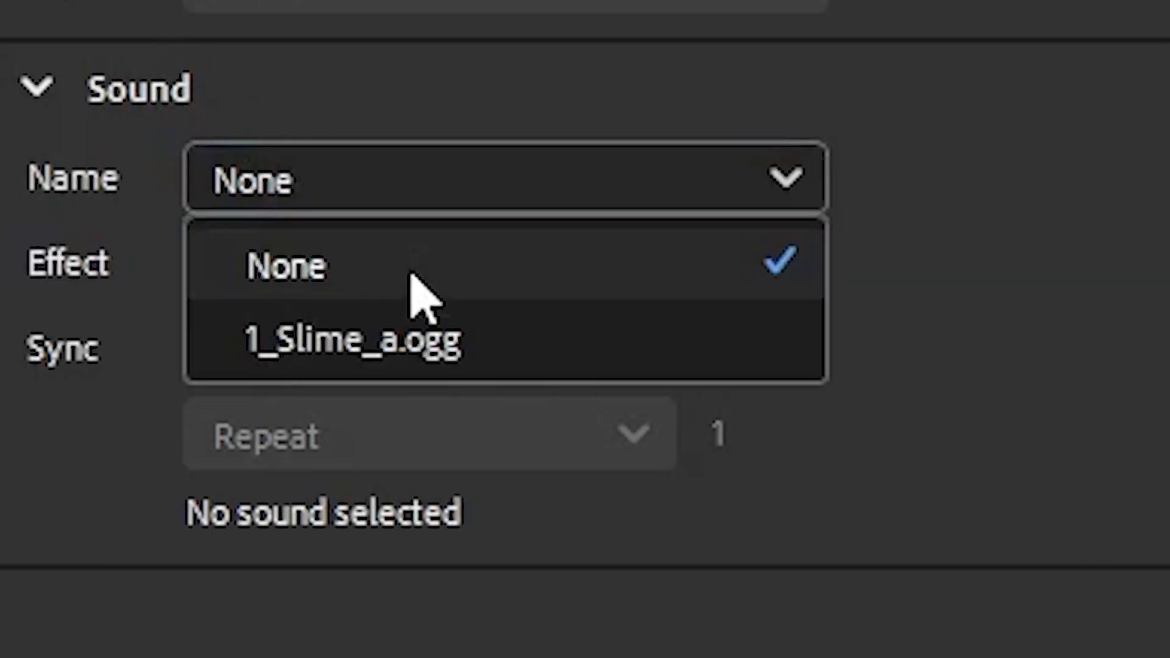
pyautogui.click(1006, 237)
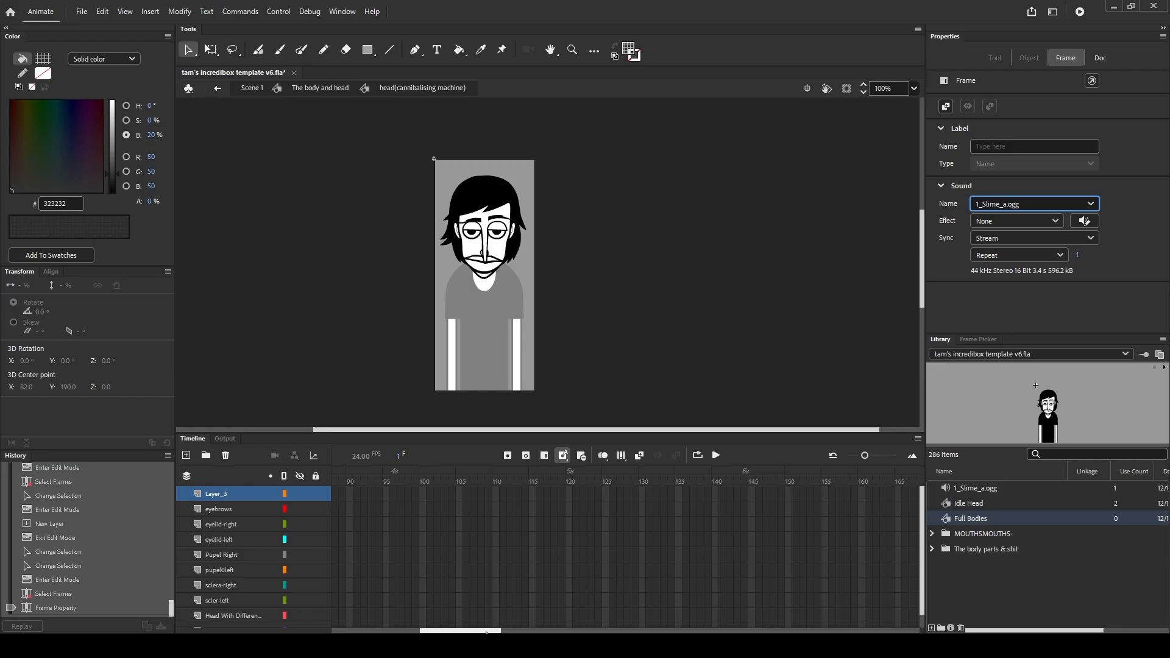
# Extend all layers of the head symbol to frame 81 to fit the sound, and return the playhead to frame 1
pyautogui.moveTo(480, 631); pyautogui.dragTo(509, 632)
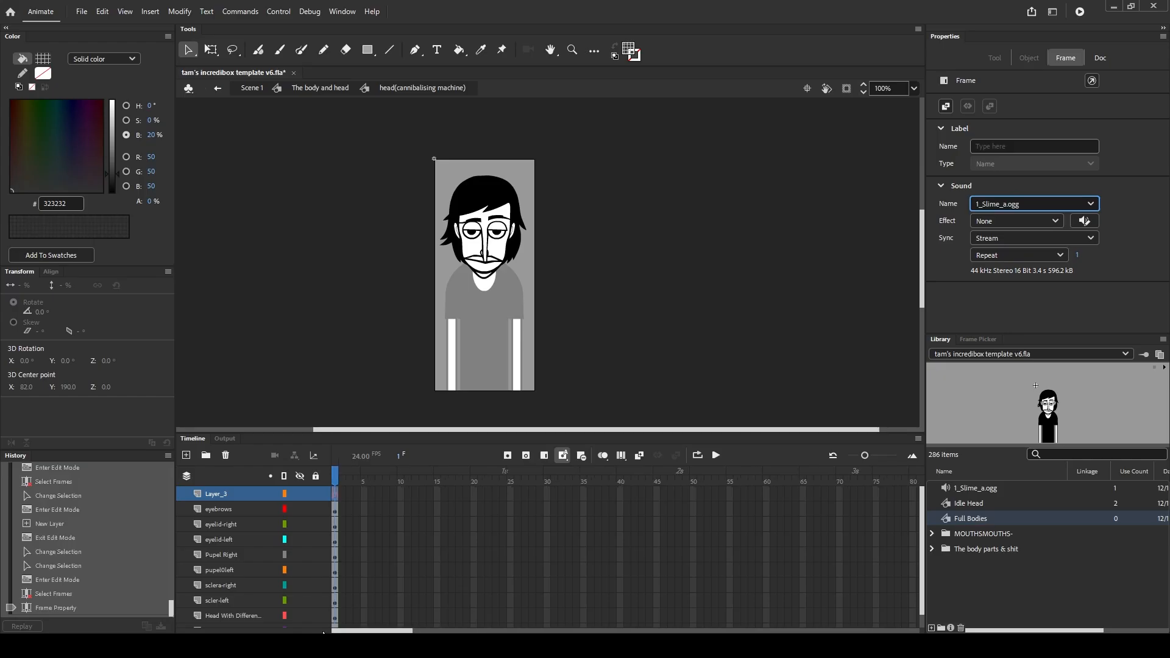
pyautogui.moveTo(339, 631); pyautogui.dragTo(412, 632)
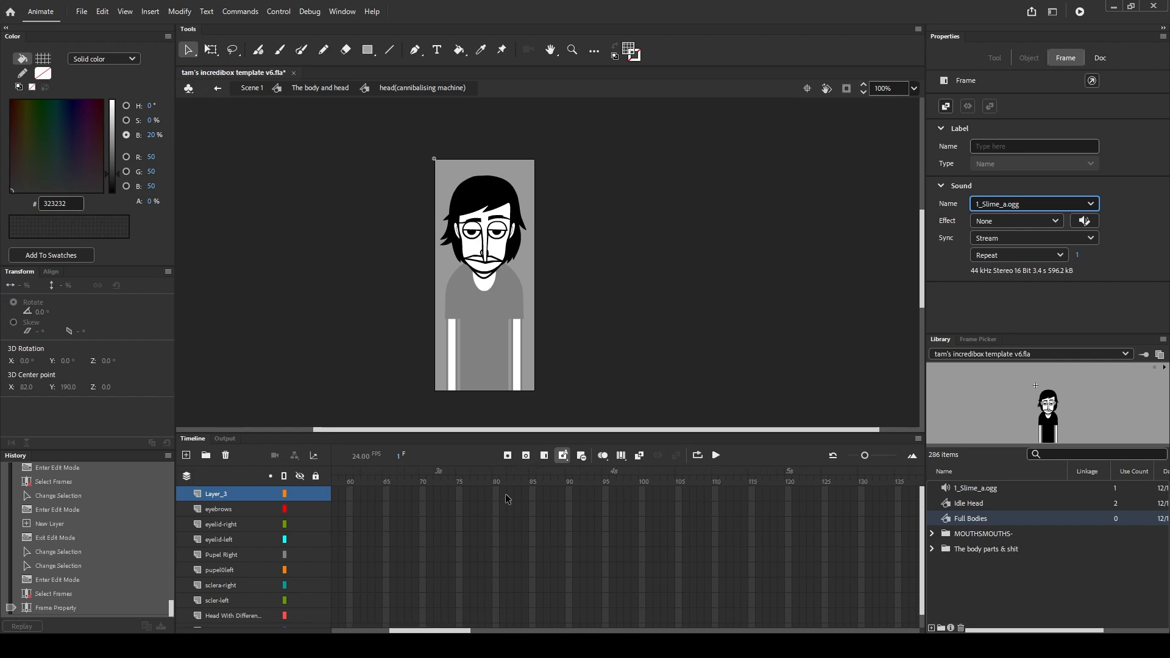
pyautogui.moveTo(499, 498); pyautogui.dragTo(503, 616)
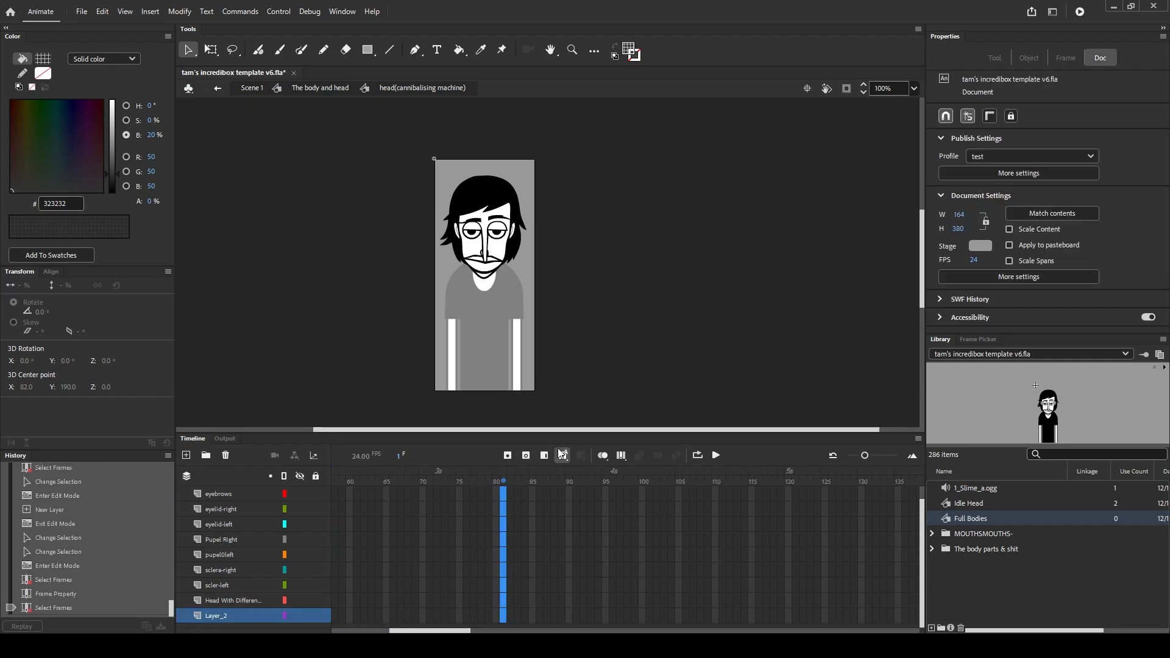
pyautogui.press('F5')
pyautogui.moveTo(428, 632); pyautogui.dragTo(419, 631)
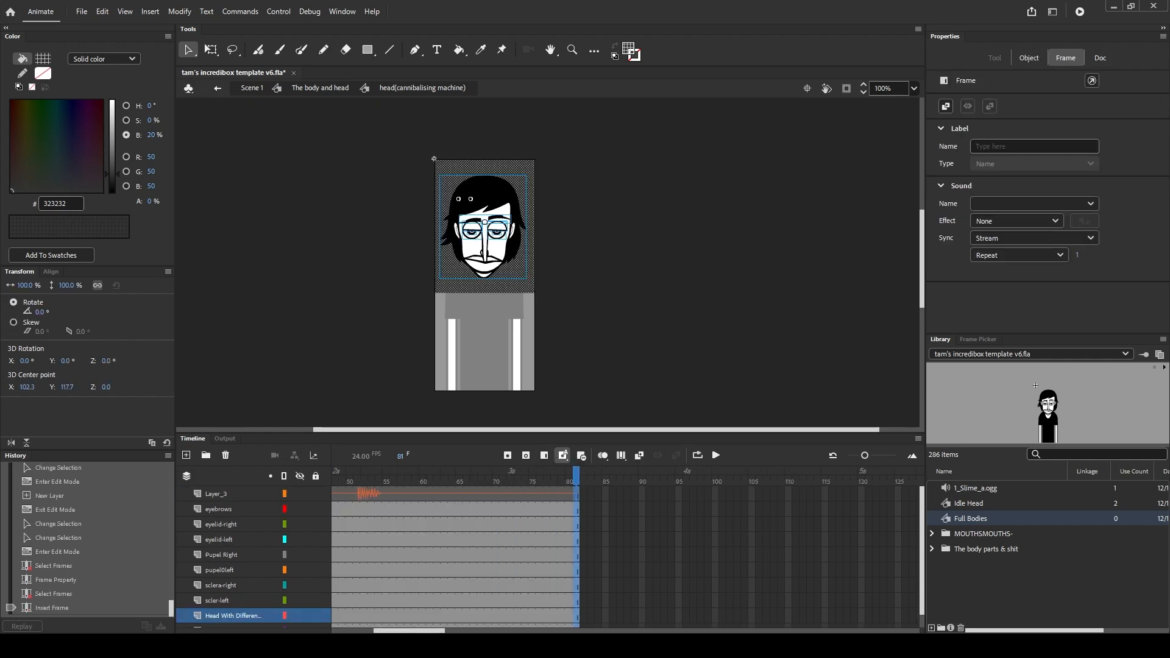
pyautogui.click(573, 486)
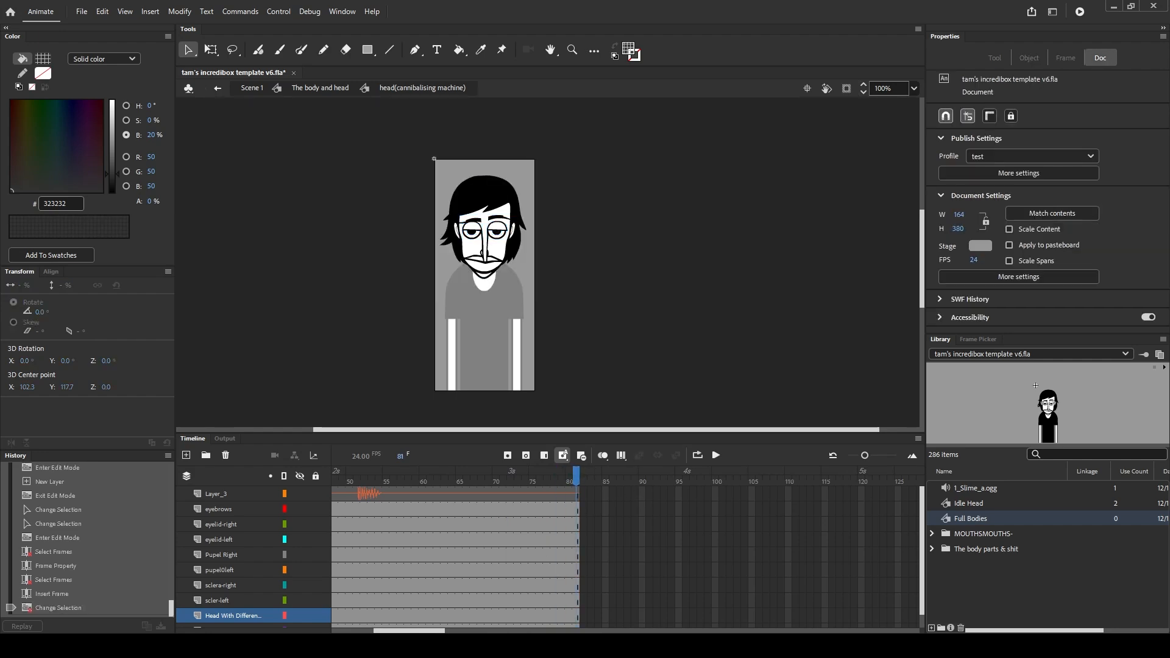
pyautogui.moveTo(420, 631); pyautogui.dragTo(377, 631)
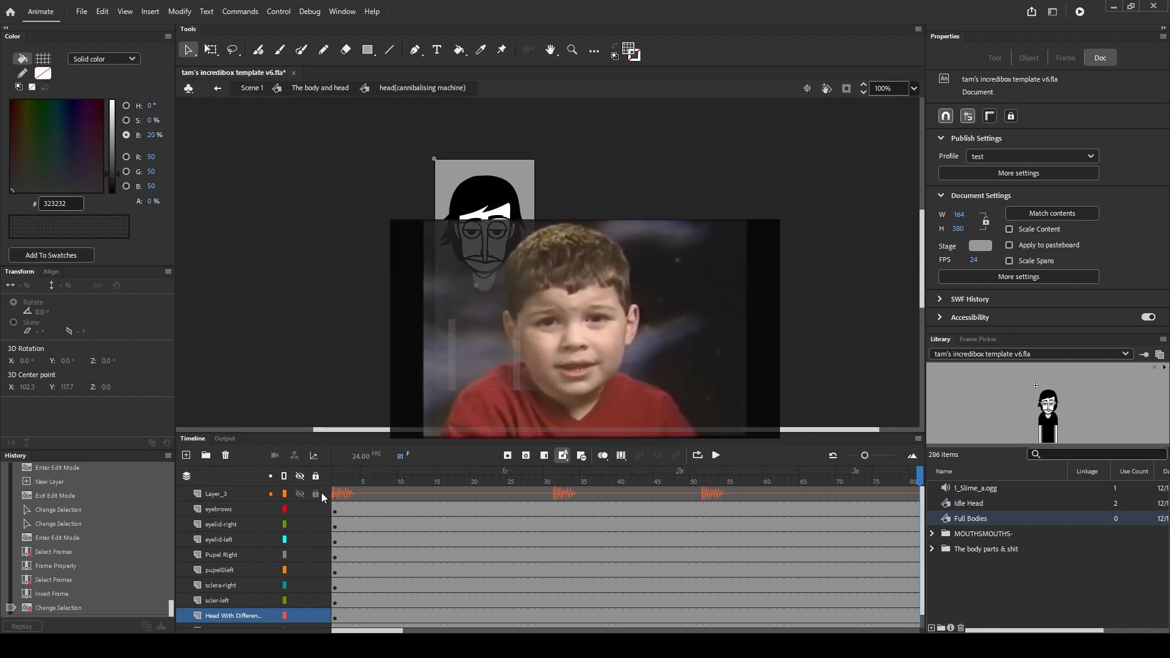
pyautogui.moveTo(363, 475); pyautogui.dragTo(303, 478)
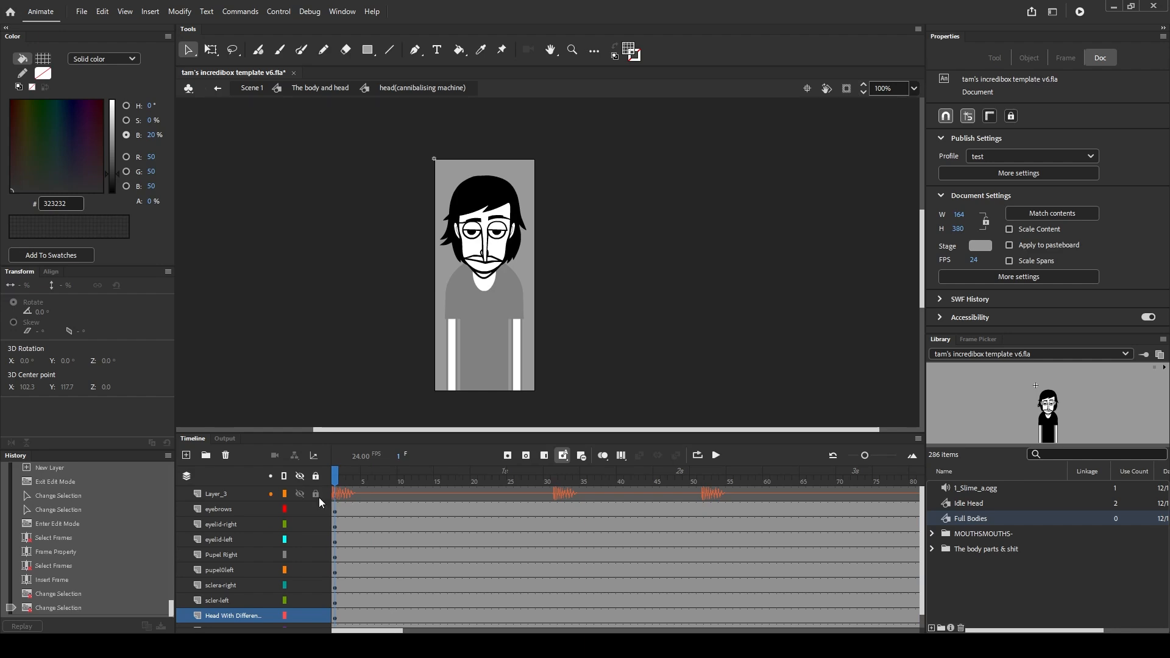
# Set the sound on Layer_3's first frame to Stream sync with the Repeat option
pyautogui.click(337, 495)
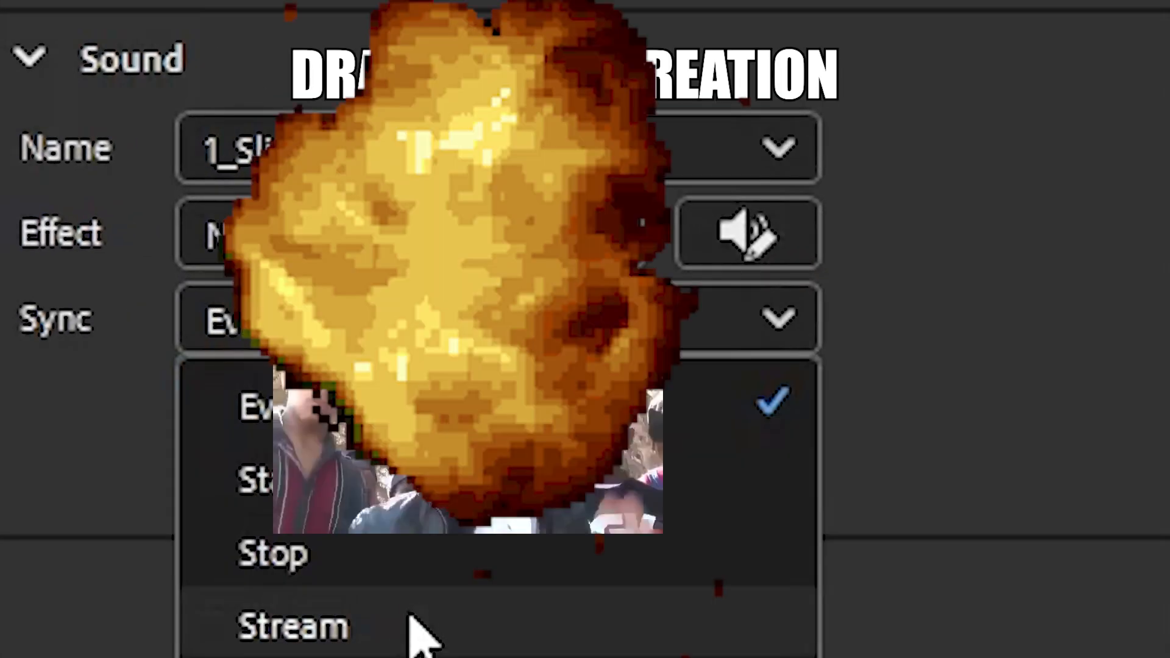
pyautogui.click(408, 628)
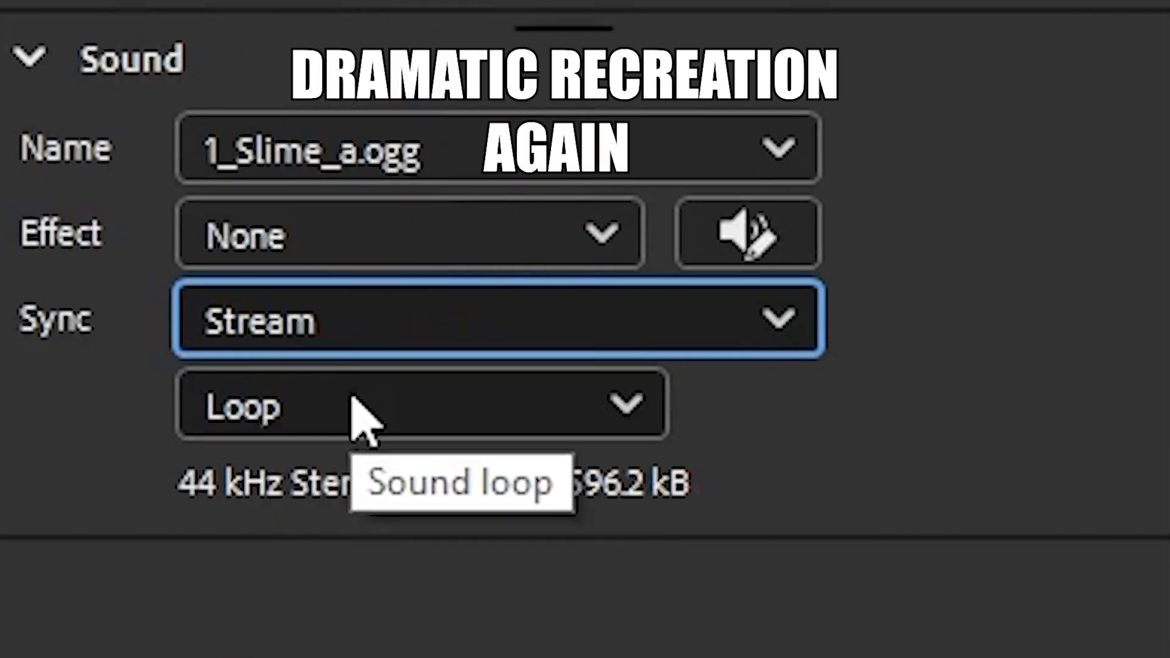
pyautogui.click(352, 403)
pyautogui.click(292, 491)
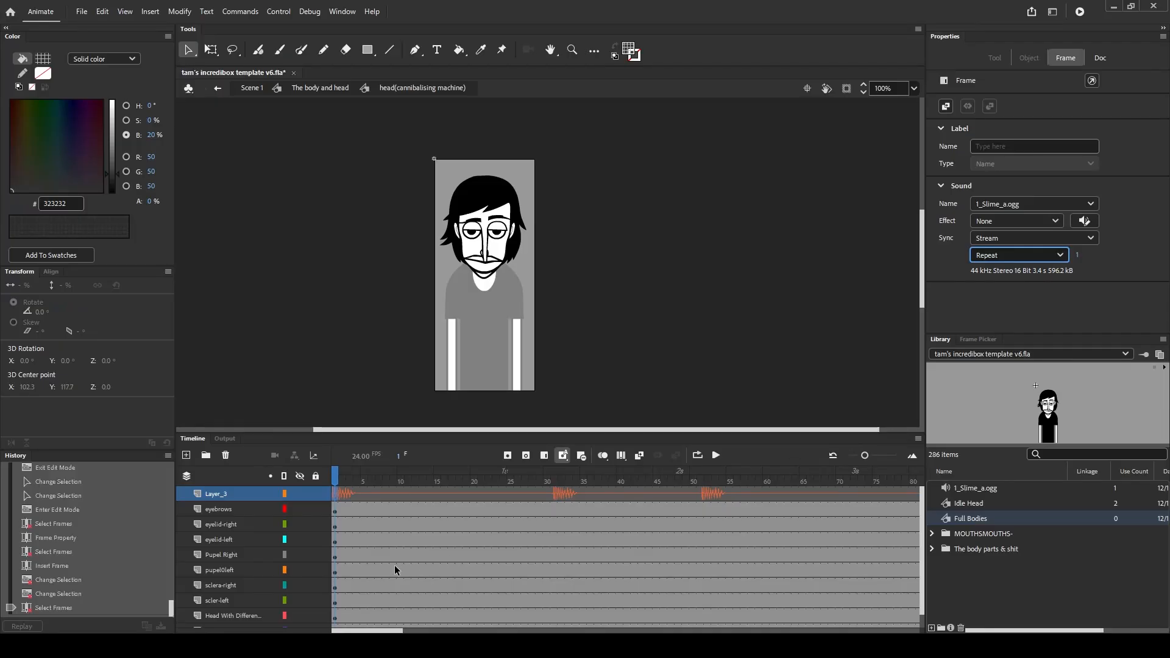
# Scrub and play the head symbol's timeline to check the streamed sound, and return the playhead to frame 1
pyautogui.moveTo(340, 479); pyautogui.dragTo(444, 478)
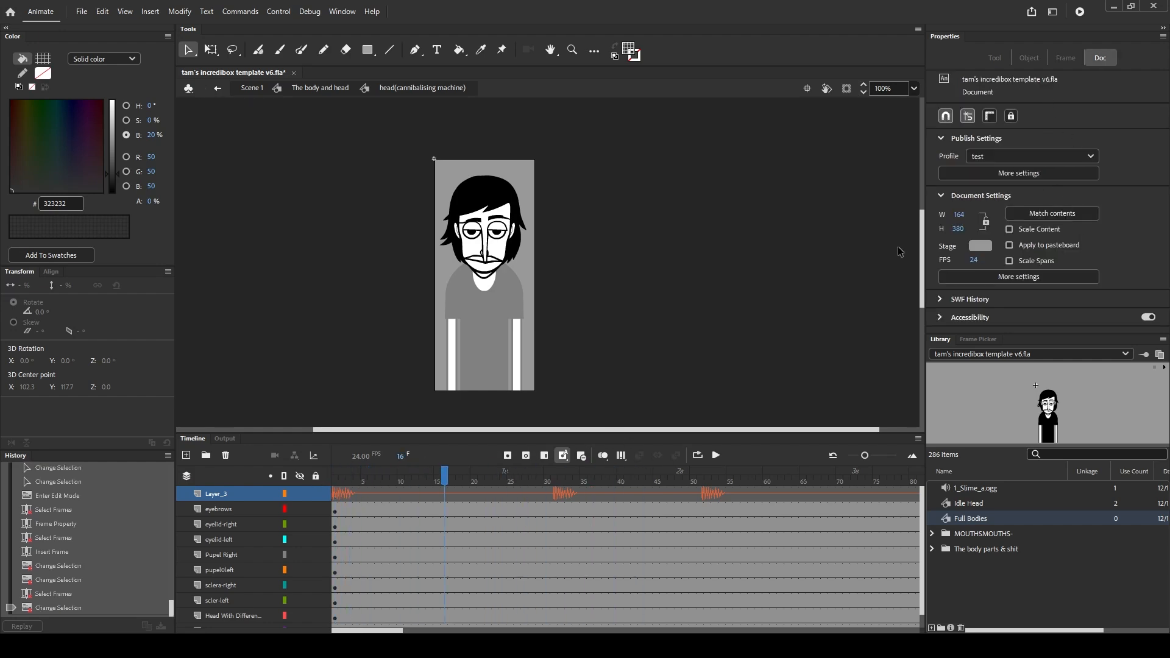
pyautogui.click(716, 456)
pyautogui.click(715, 455)
pyautogui.moveTo(540, 482); pyautogui.dragTo(228, 479)
pyautogui.click(715, 456)
pyautogui.click(716, 455)
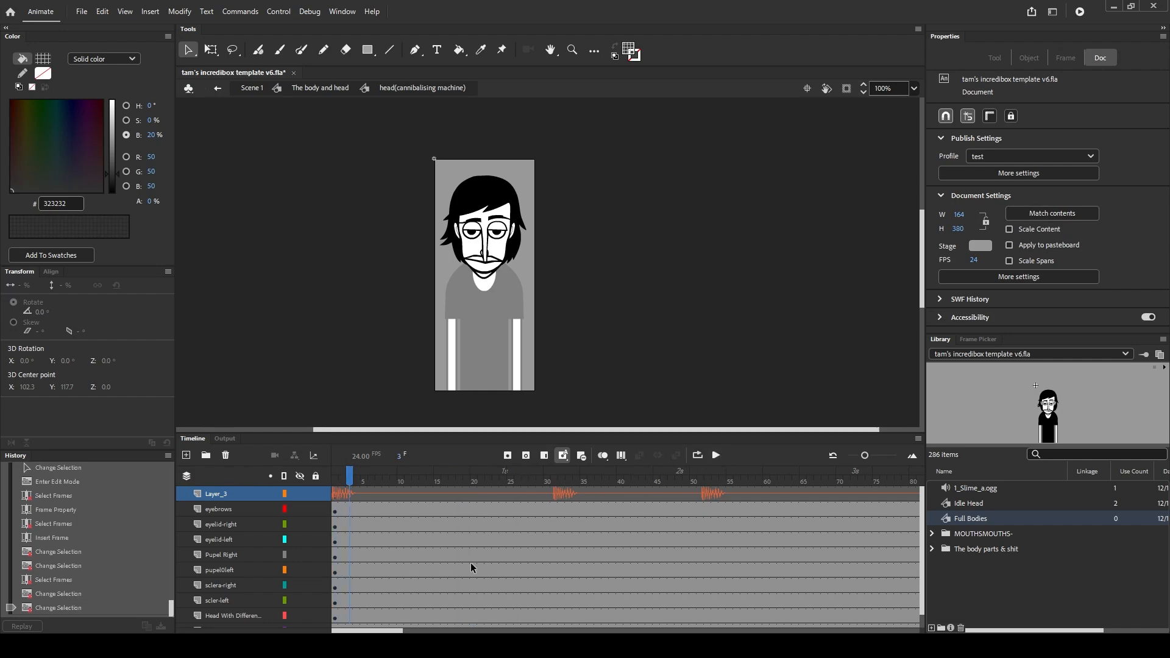
pyautogui.moveTo(349, 479); pyautogui.dragTo(317, 478)
pyautogui.scroll(-1, 399, 560)
pyautogui.scroll(1, 399, 561)
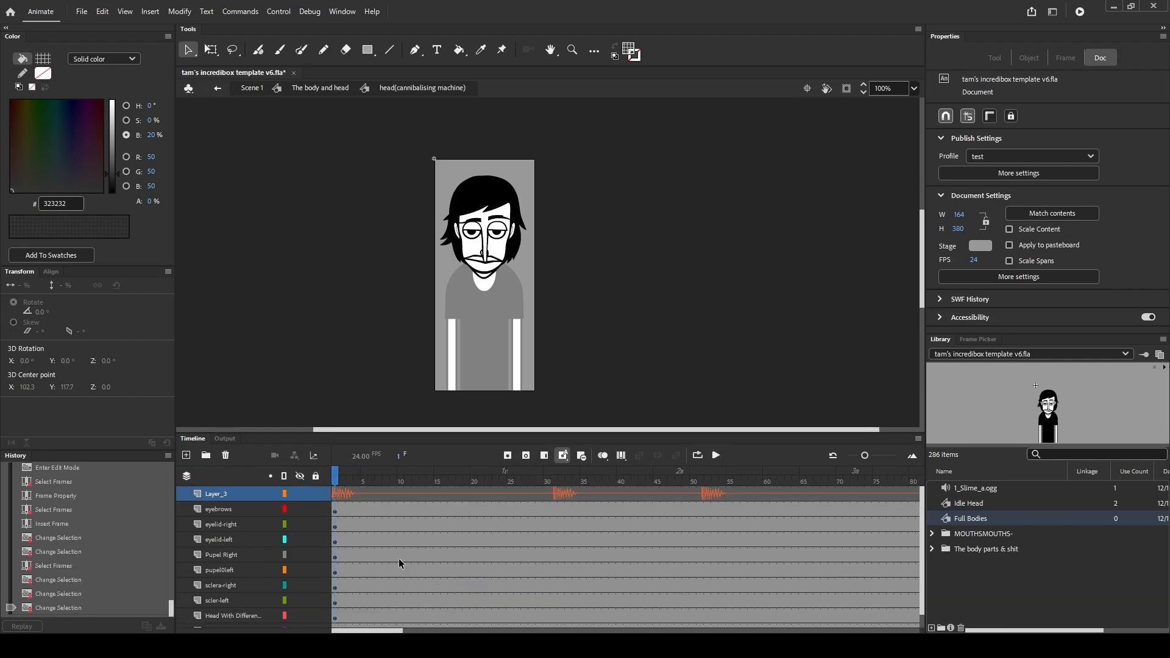
# Select the mouths graphic in frame 1 of the "Head With Differen..." layer and show its poses in the Frame Picker
pyautogui.scroll(-1, 399, 562)
pyautogui.moveTo(376, 321); pyautogui.dragTo(393, 325)
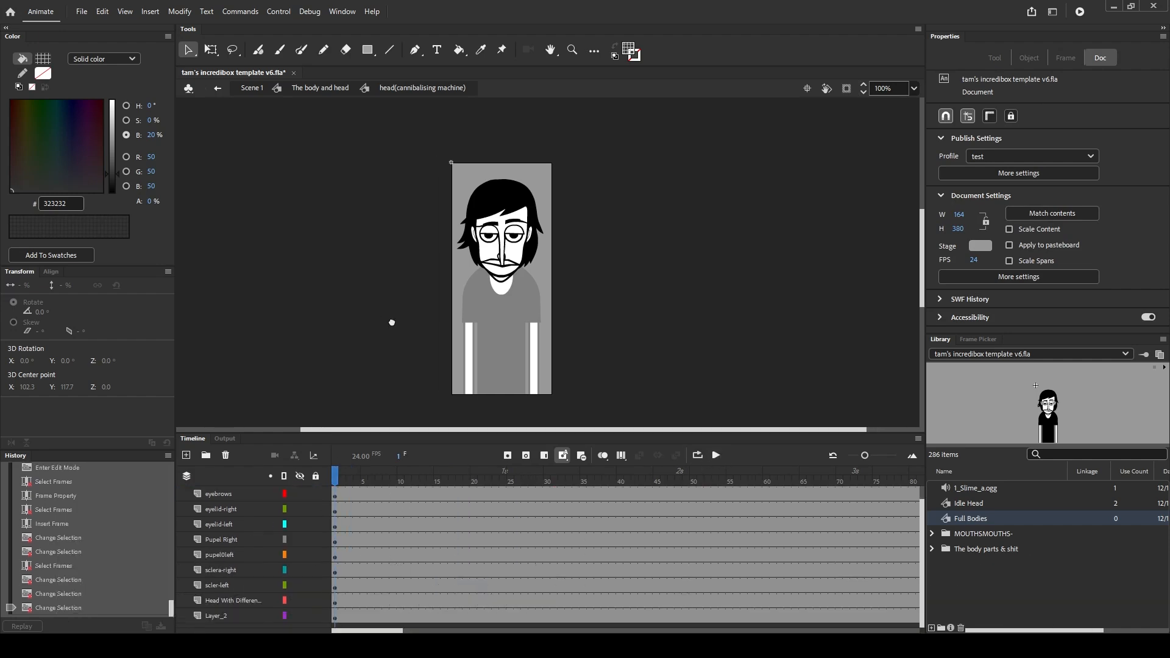
pyautogui.scroll(3, 515, 274)
pyautogui.scroll(-1, 515, 277)
pyautogui.moveTo(515, 278); pyautogui.dragTo(542, 232)
pyautogui.click(541, 224)
pyautogui.click(978, 339)
pyautogui.click(940, 339)
pyautogui.moveTo(335, 602)
pyautogui.mouseDown()
pyautogui.moveTo(363, 605)
pyautogui.moveTo(336, 603)
pyautogui.mouseUp()
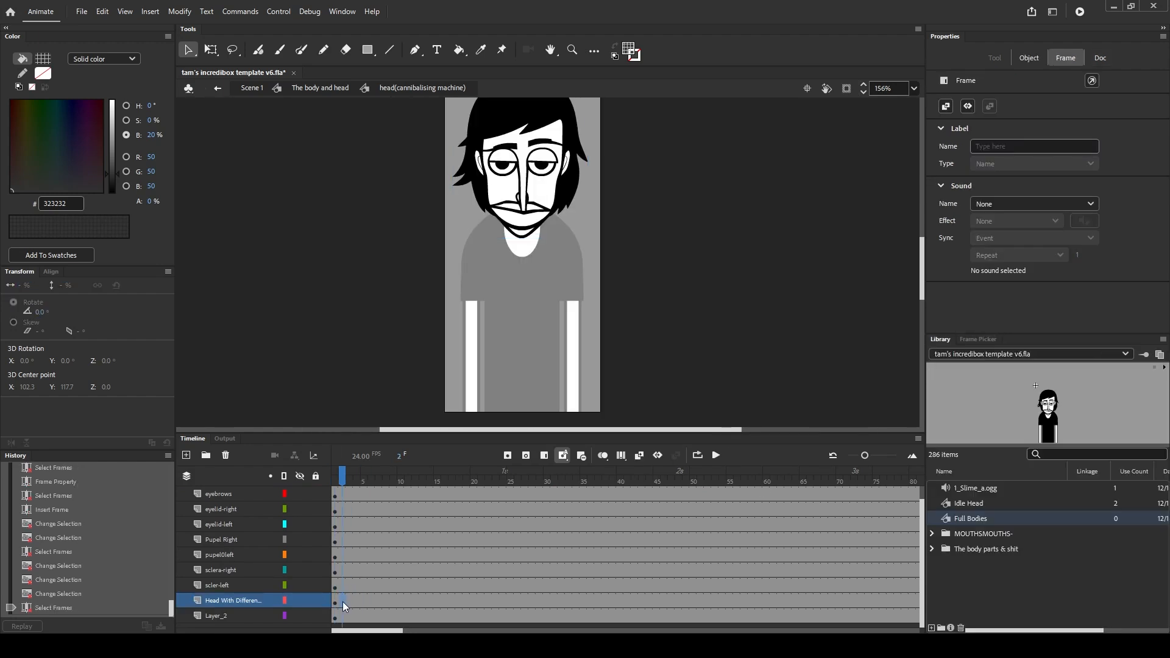
pyautogui.click(336, 603)
pyautogui.click(997, 338)
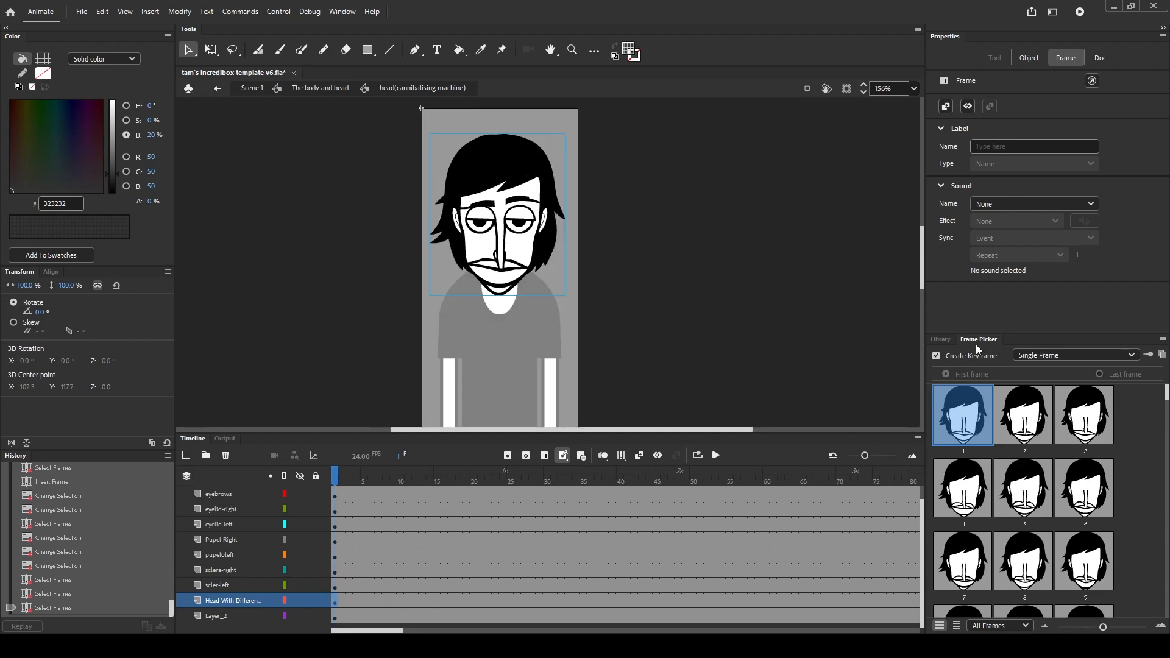
# Examine the object properties and looping options of the mouths instance, and return to the Frame Picker
pyautogui.click(950, 339)
pyautogui.click(964, 340)
pyautogui.click(945, 339)
pyautogui.click(1030, 59)
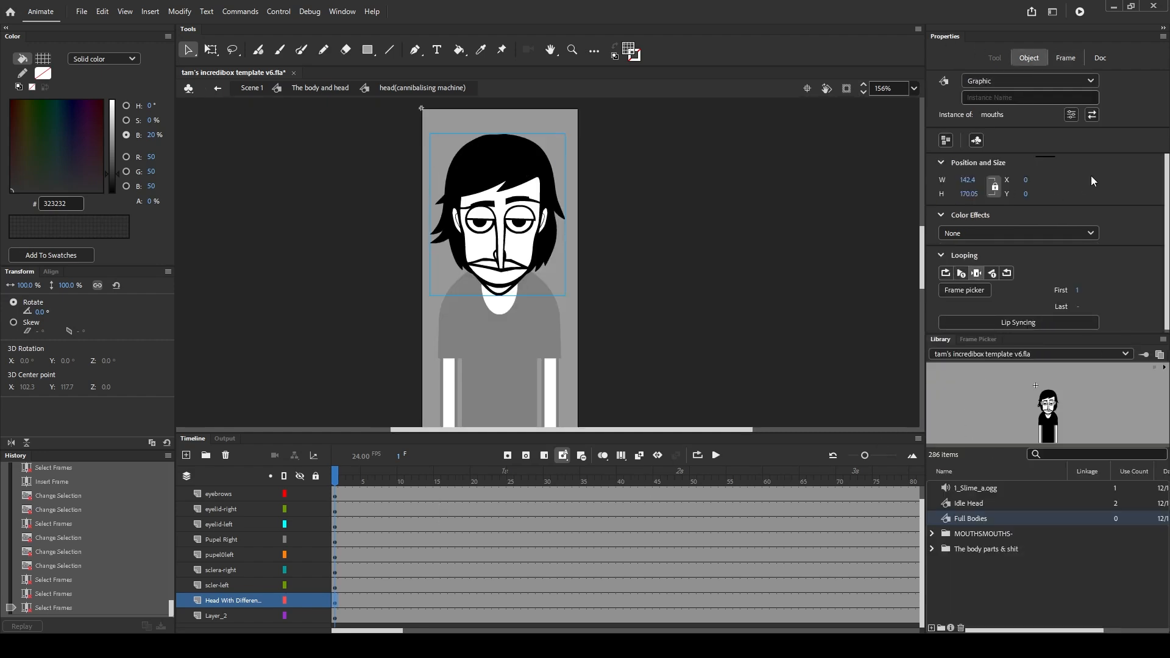
pyautogui.scroll(-1, 1093, 181)
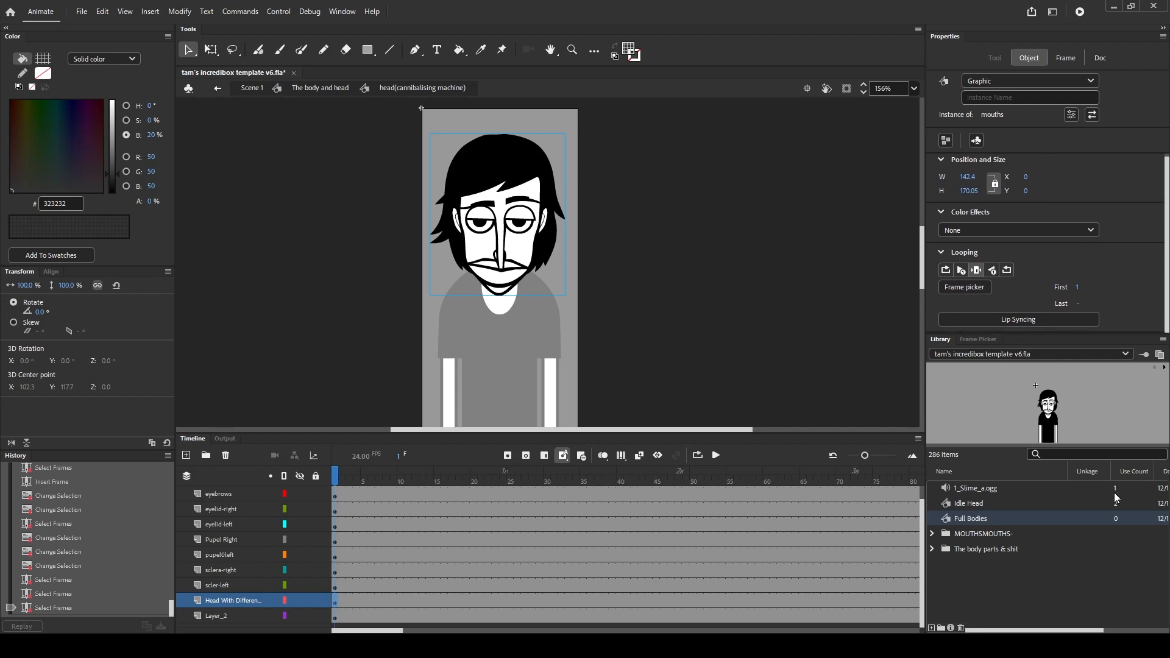
pyautogui.click(1000, 340)
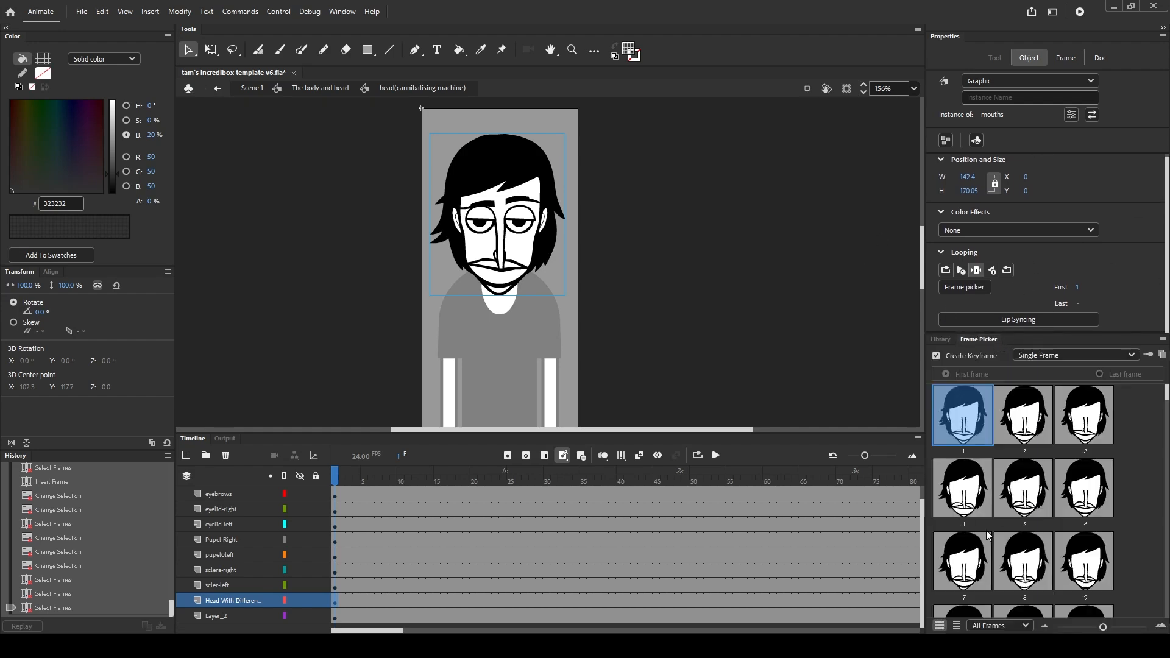
# Browse the mouth poses and assign pose 241 to frame 1 of the "Head With Differen..." layer
pyautogui.moveTo(1039, 419); pyautogui.dragTo(963, 421)
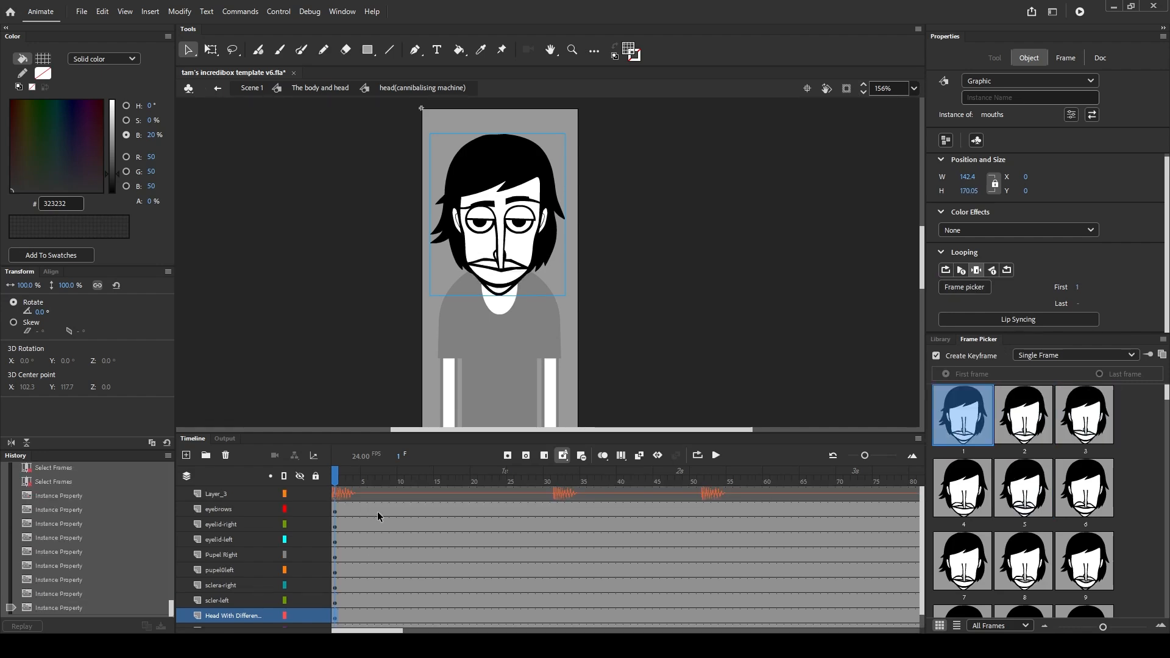
pyautogui.scroll(-20, 1066, 536)
pyautogui.scroll(3, 1065, 534)
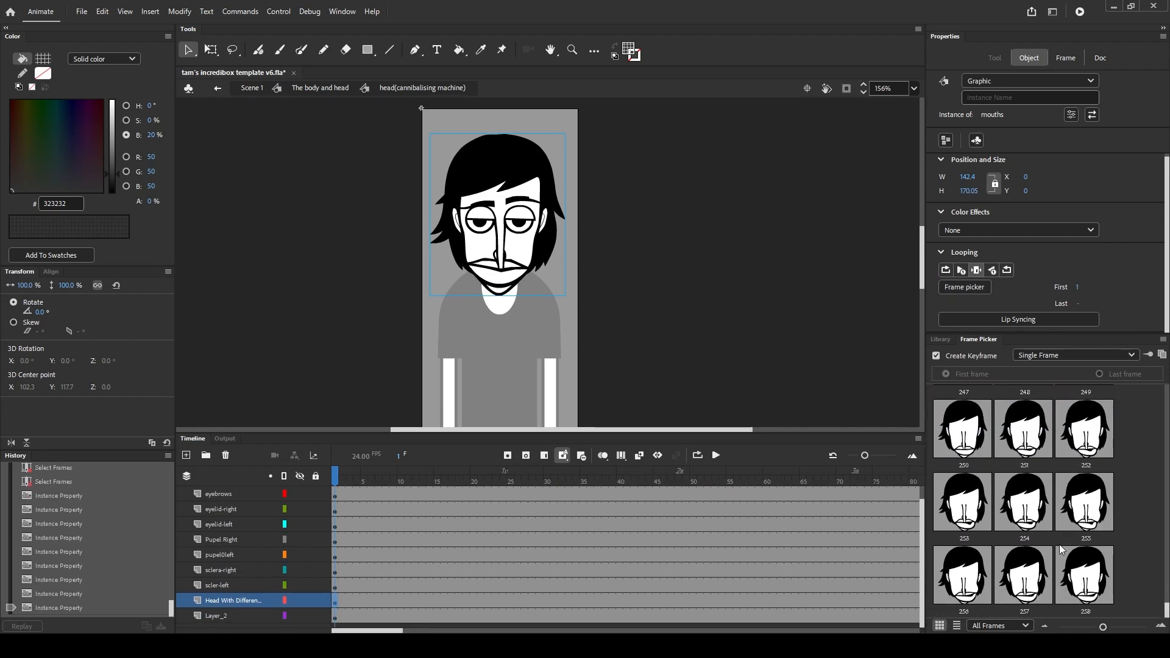
pyautogui.click(1010, 561)
pyautogui.scroll(-3, 1011, 562)
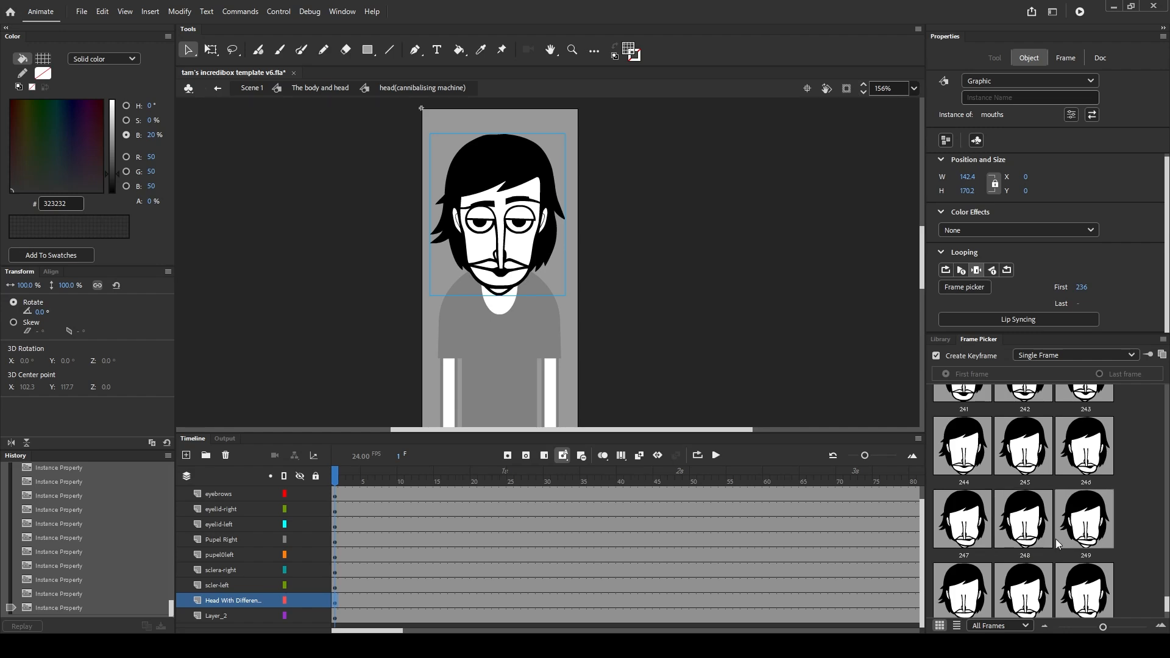
pyautogui.scroll(-3, 1090, 549)
pyautogui.scroll(7, 1100, 546)
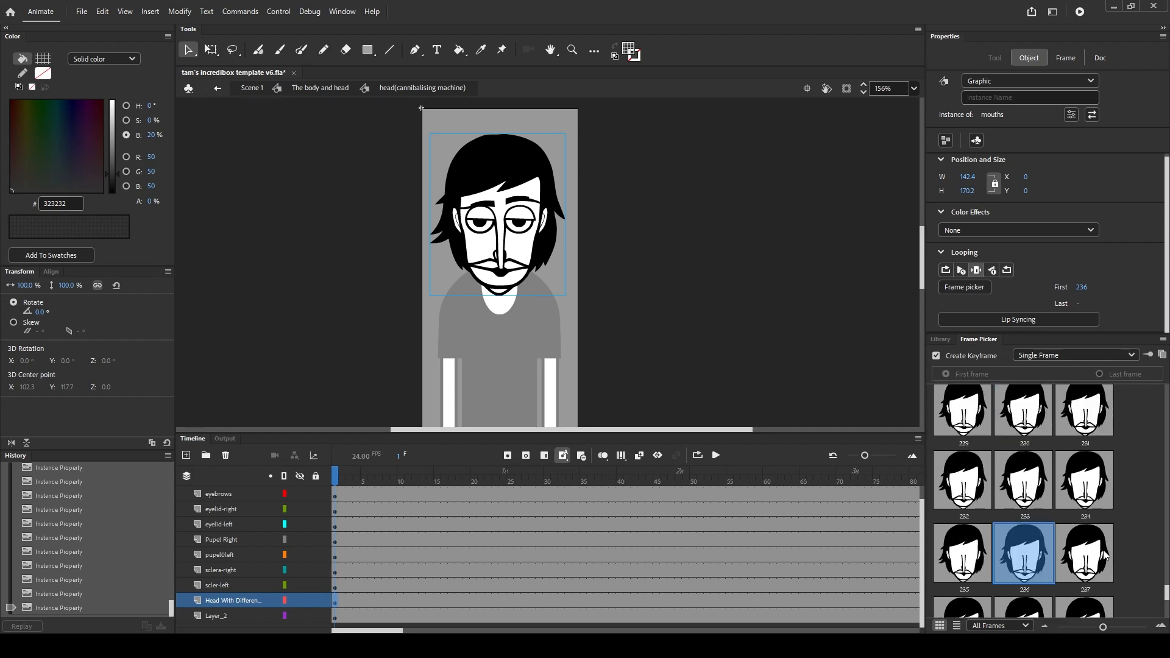
pyautogui.scroll(6, 1100, 563)
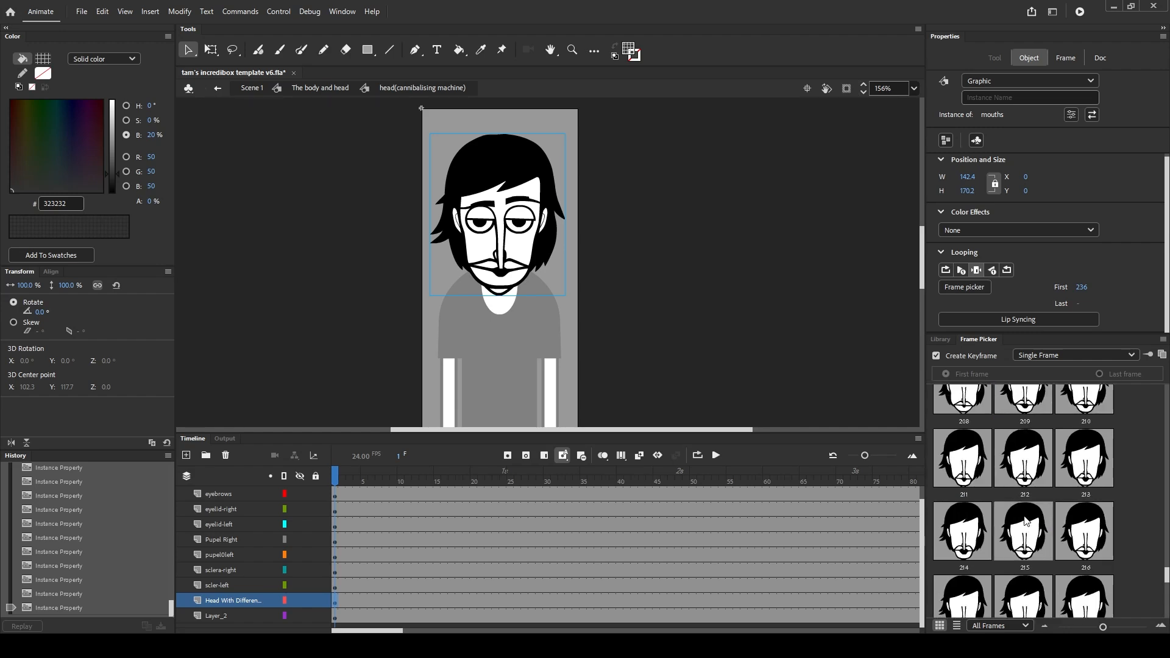
pyautogui.scroll(5, 1026, 530)
pyautogui.scroll(-8, 1027, 532)
pyautogui.scroll(-5, 1028, 546)
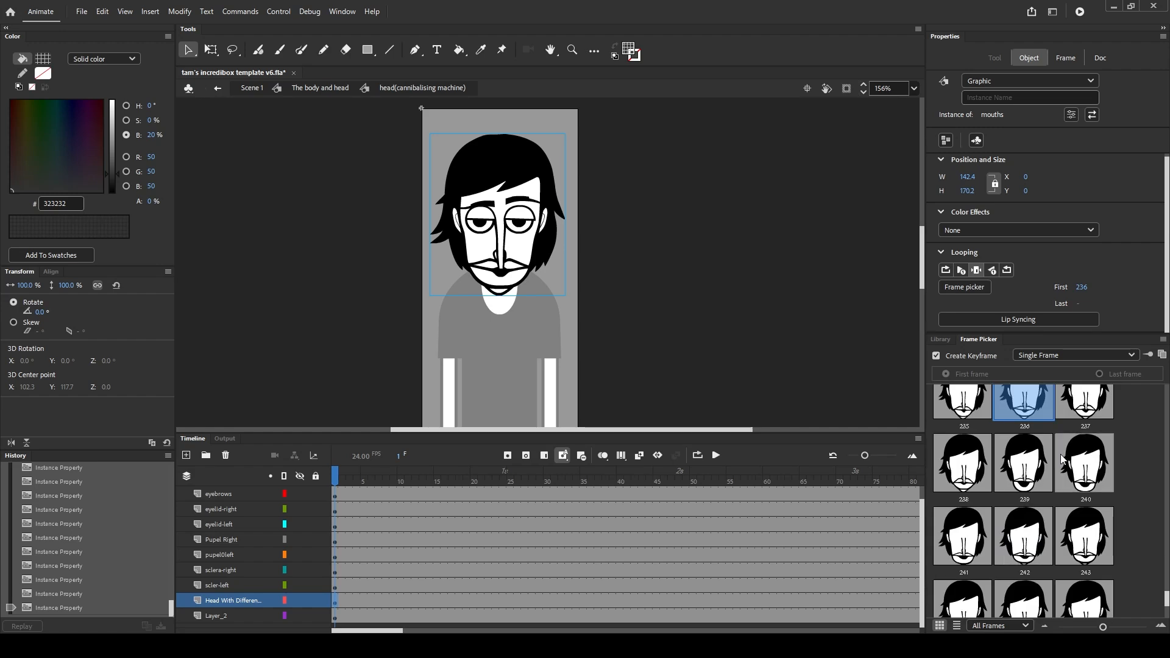
# Insert a keyframe at frame 5 of the "Head With Differen..." layer and assign mouth pose 242 to it
pyautogui.click(343, 602)
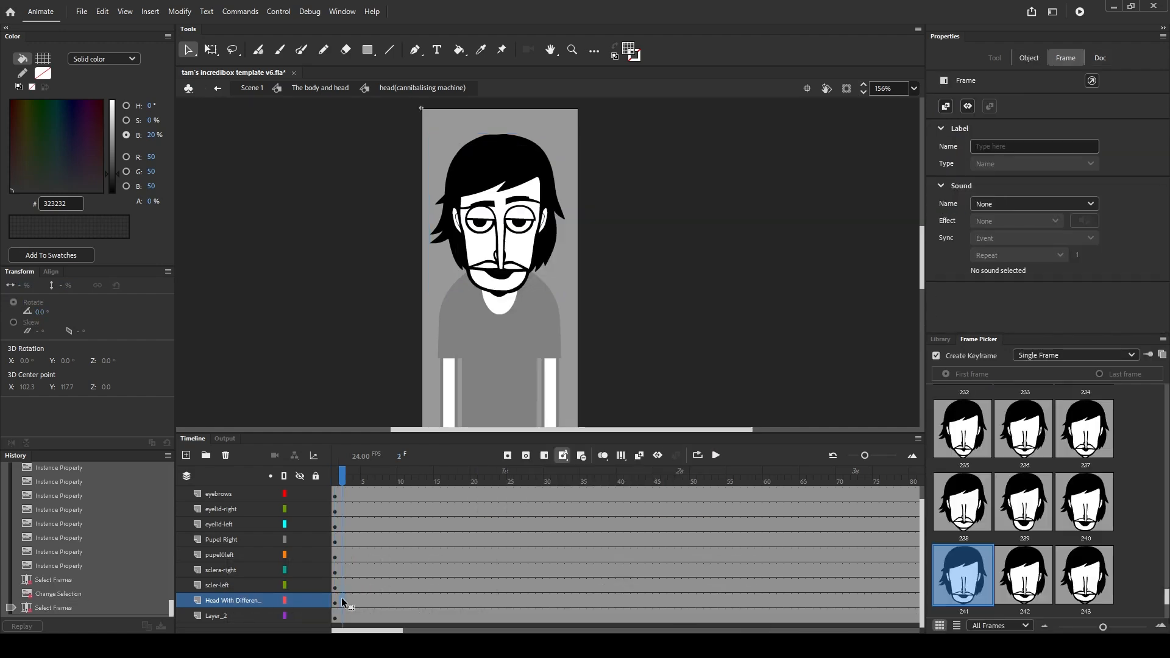
pyautogui.click(351, 602)
pyautogui.click(359, 603)
pyautogui.click(365, 602)
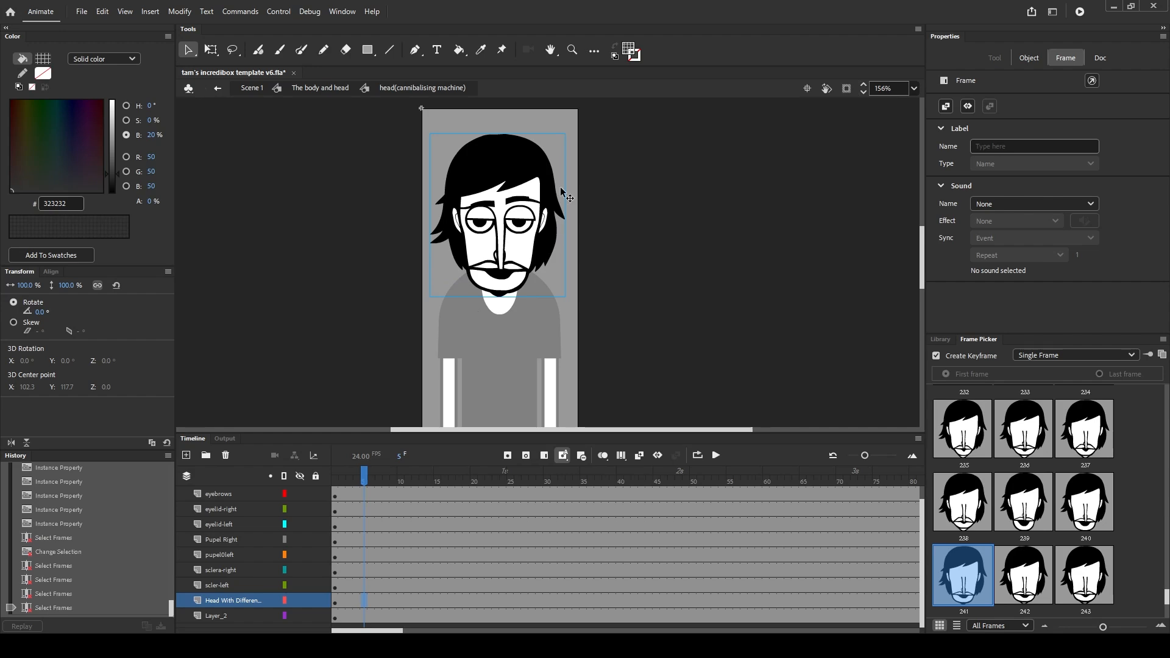
pyautogui.press('F6')
pyautogui.click(362, 603)
pyautogui.click(1024, 574)
# Insert a keyframe at frame 9 of the "Head With Differen..." layer and assign mouth pose 244 to it
pyautogui.click(338, 477)
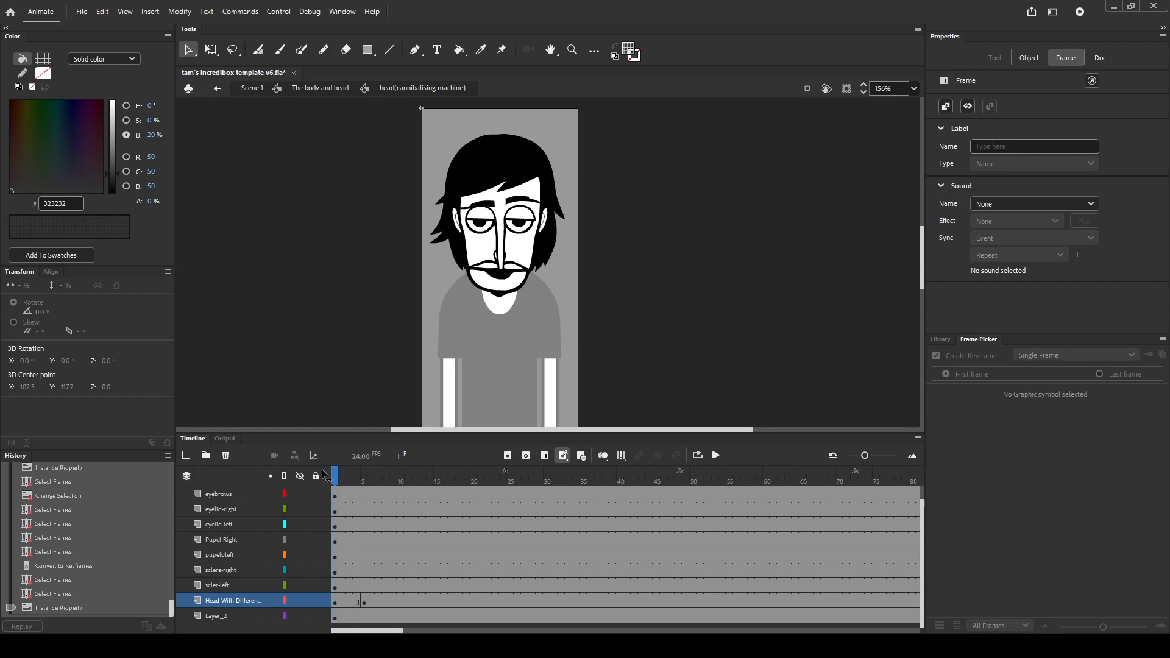
pyautogui.click(393, 477)
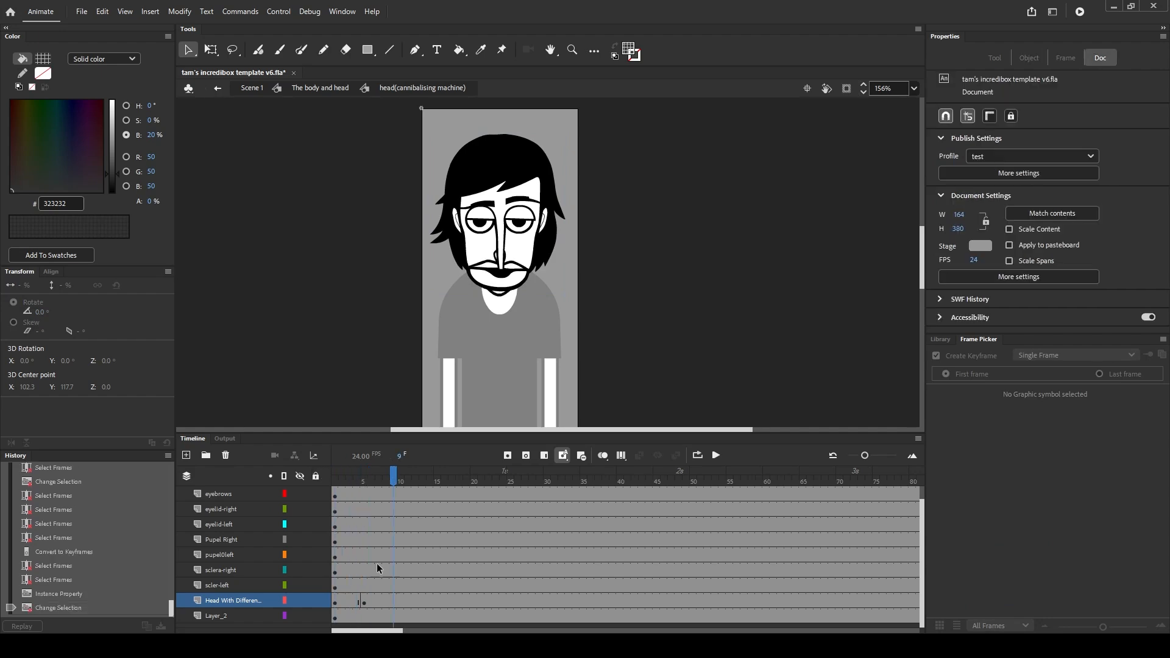
pyautogui.click(363, 603)
pyautogui.click(393, 605)
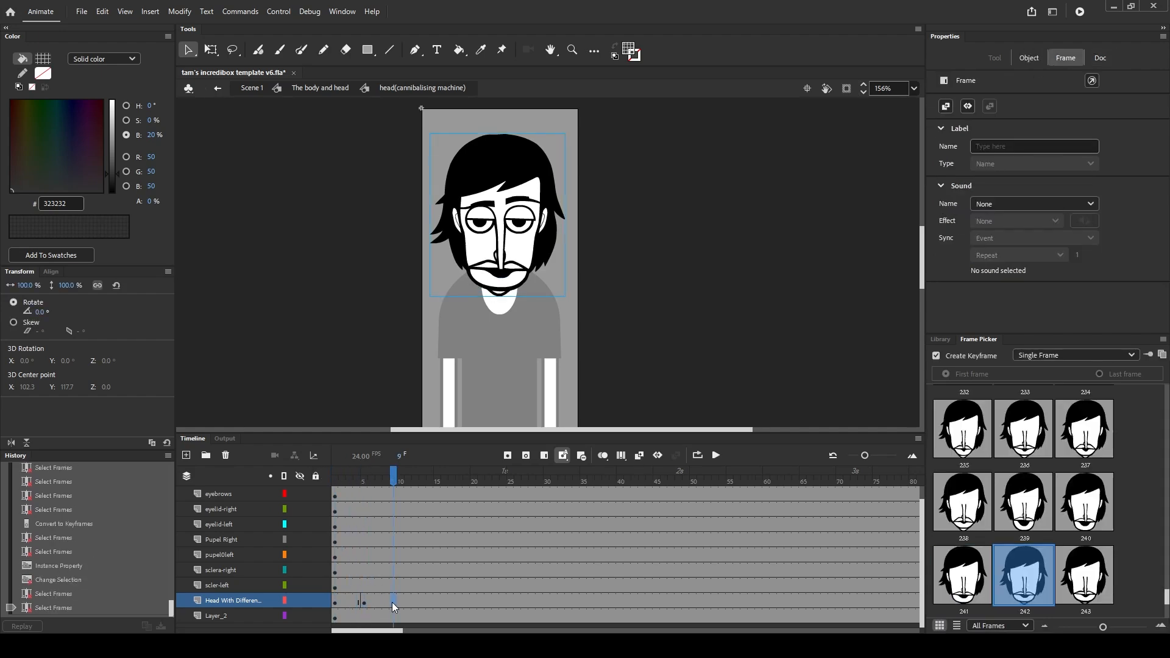
pyautogui.press('F6')
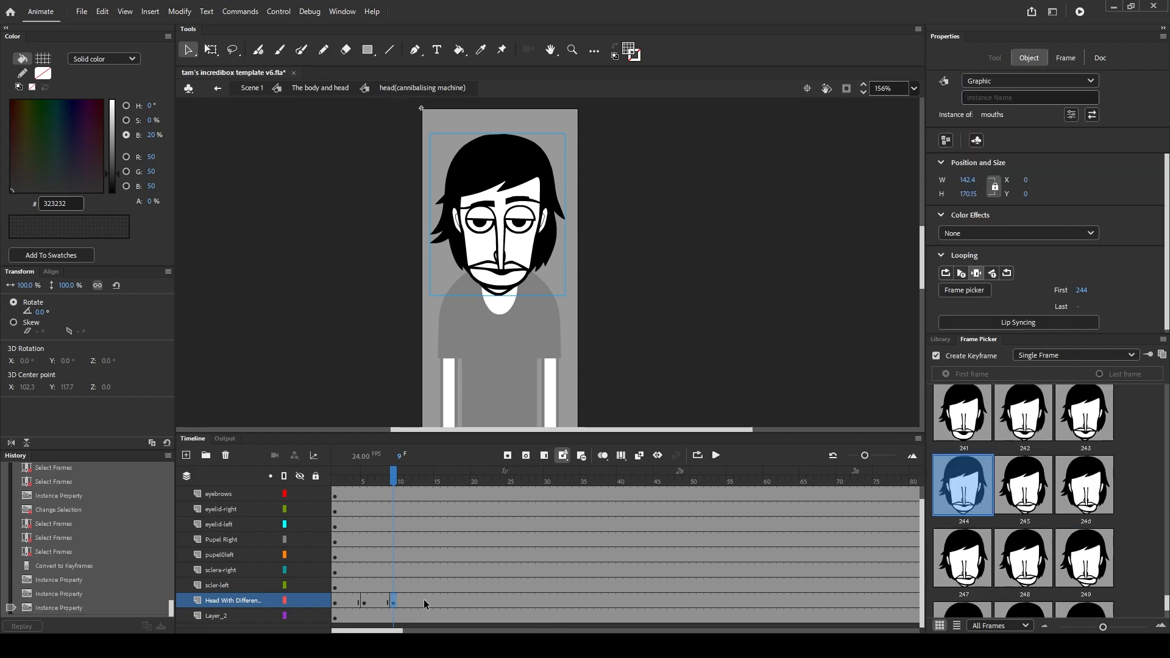
# Insert a keyframe at frame 13 of the "Head With Differen..." layer and assign mouth pose 1 to it
pyautogui.click(425, 604)
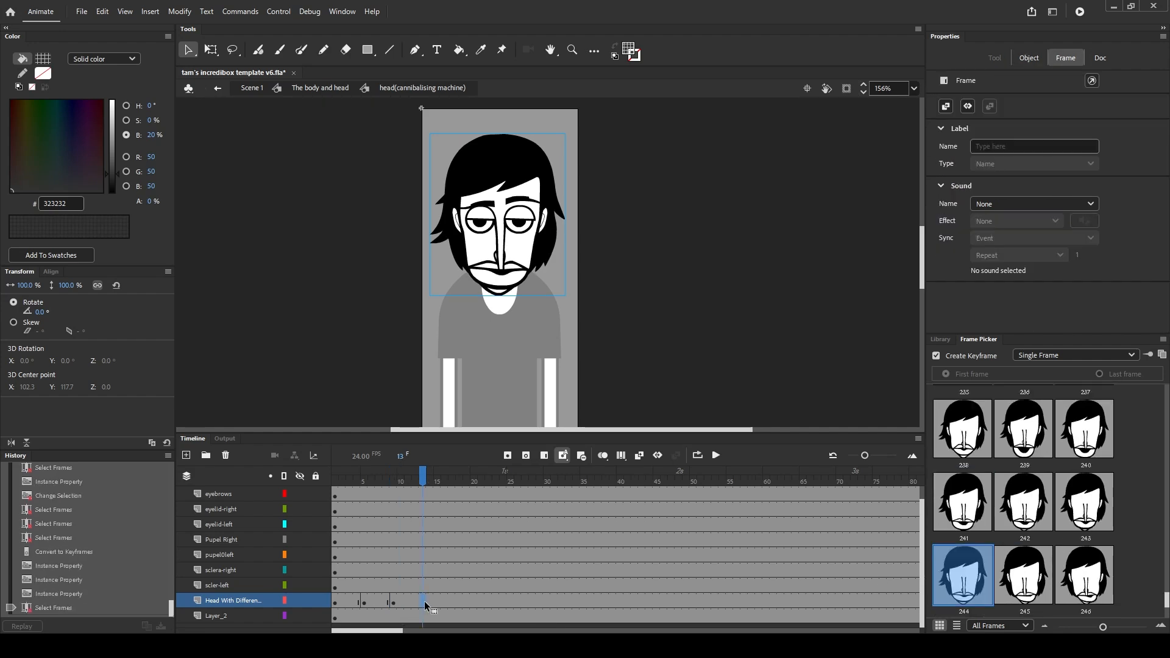
pyautogui.press('F6')
pyautogui.scroll(10, 943, 468)
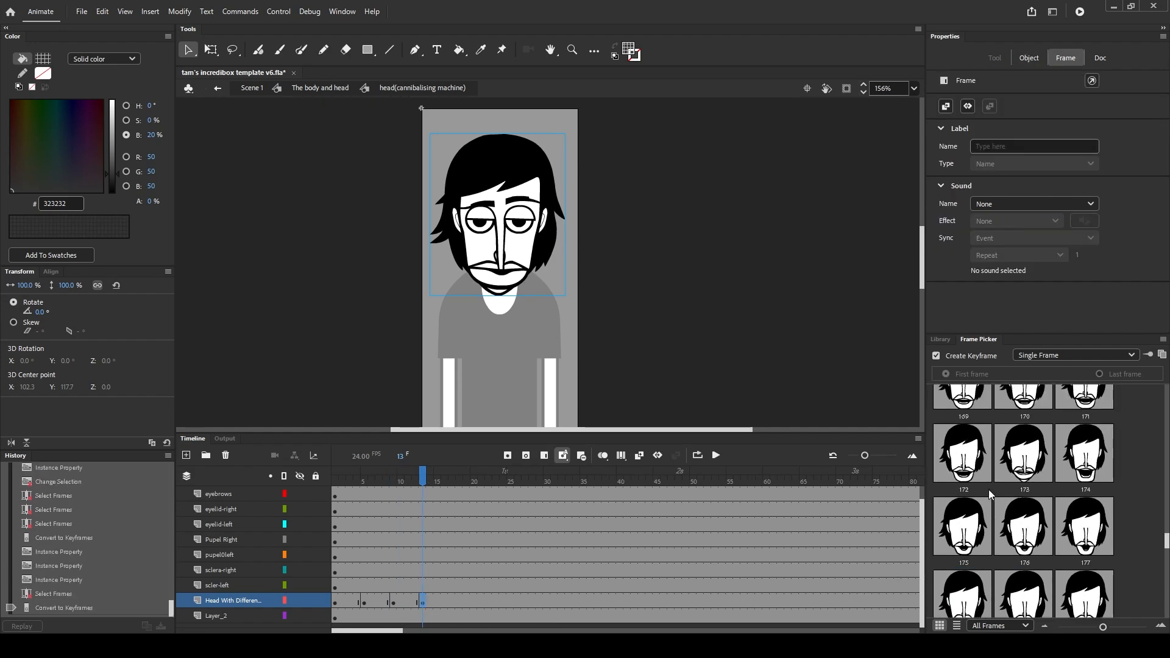
pyautogui.scroll(20, 945, 468)
pyautogui.click(955, 427)
# Play the mouth animation from frame 1 to check it against the sound
pyautogui.moveTo(422, 476); pyautogui.dragTo(239, 485)
pyautogui.press('Return')
pyautogui.scroll(-1, 360, 571)
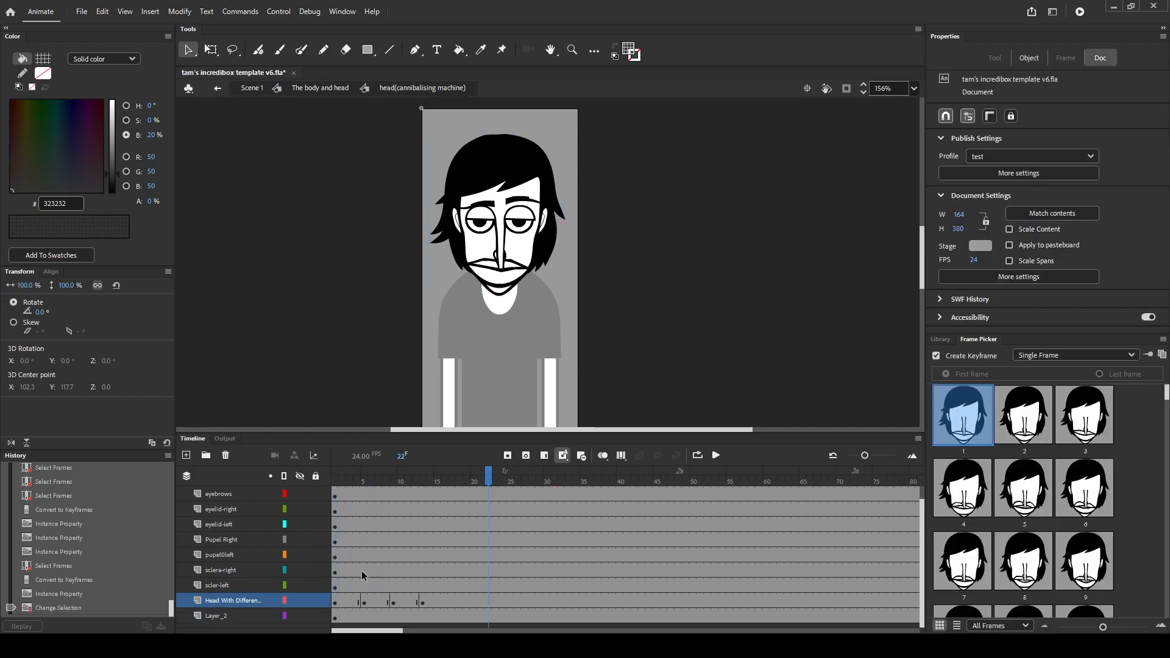
# Shorten each of the first three mouth poses on the "Head With Differen..." layer by removing one frame
pyautogui.click(351, 602)
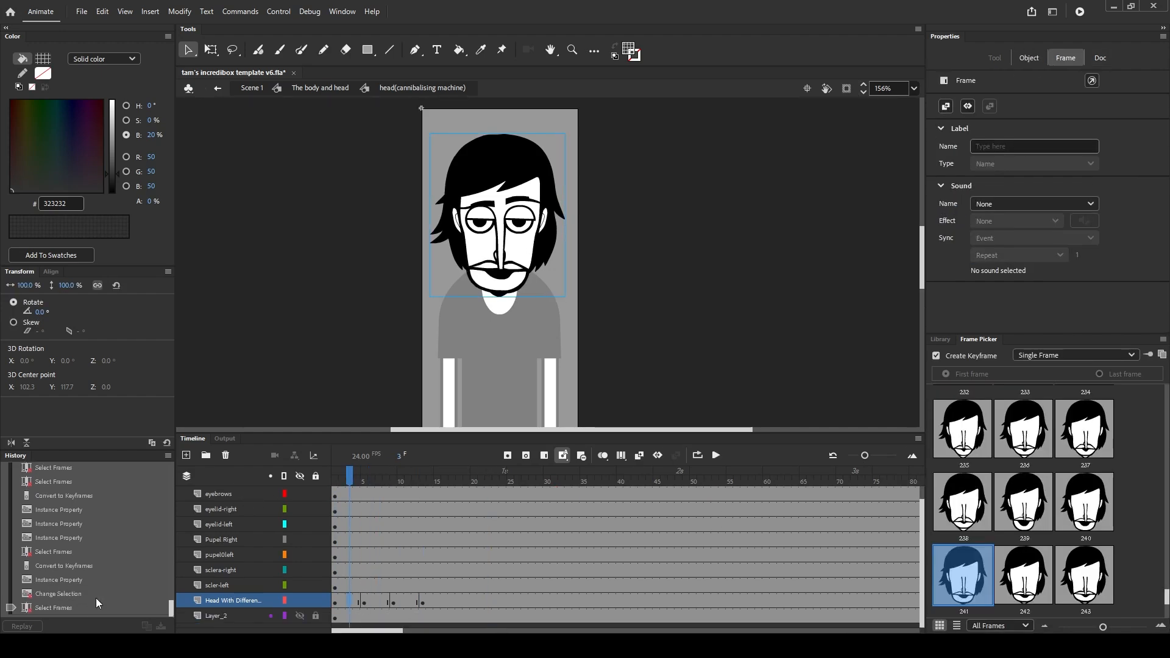
pyautogui.hotkey('shift', 'F5')
pyautogui.click(364, 602)
pyautogui.hotkey('shift', 'F5')
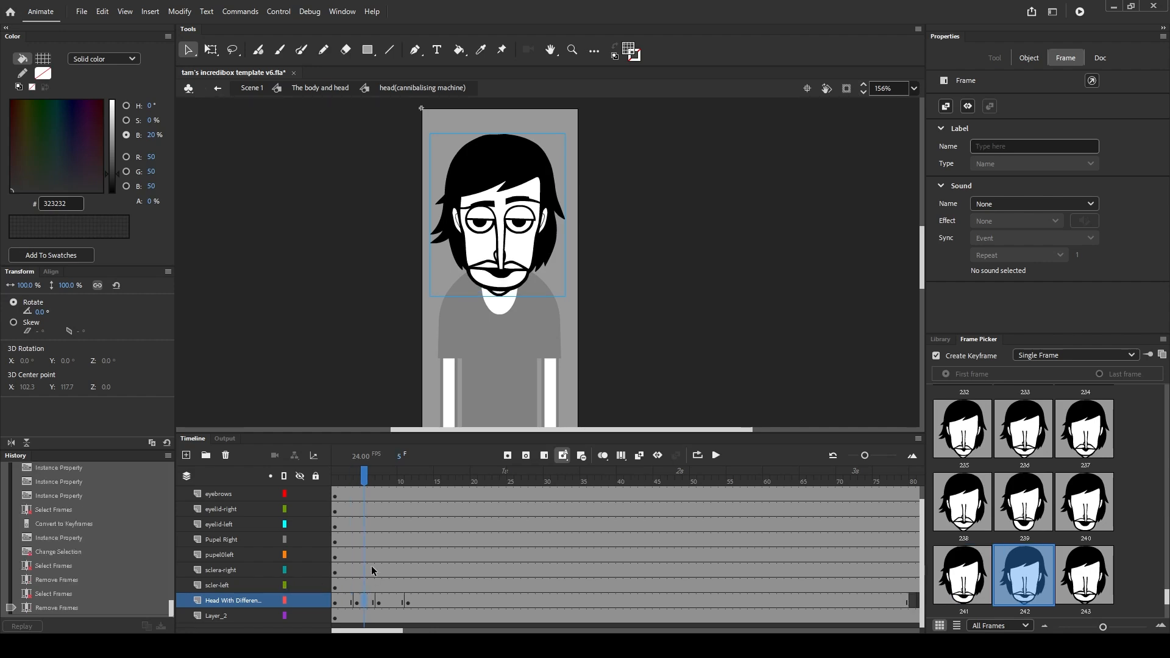
pyautogui.click(390, 600)
pyautogui.hotkey('shift', 'F5')
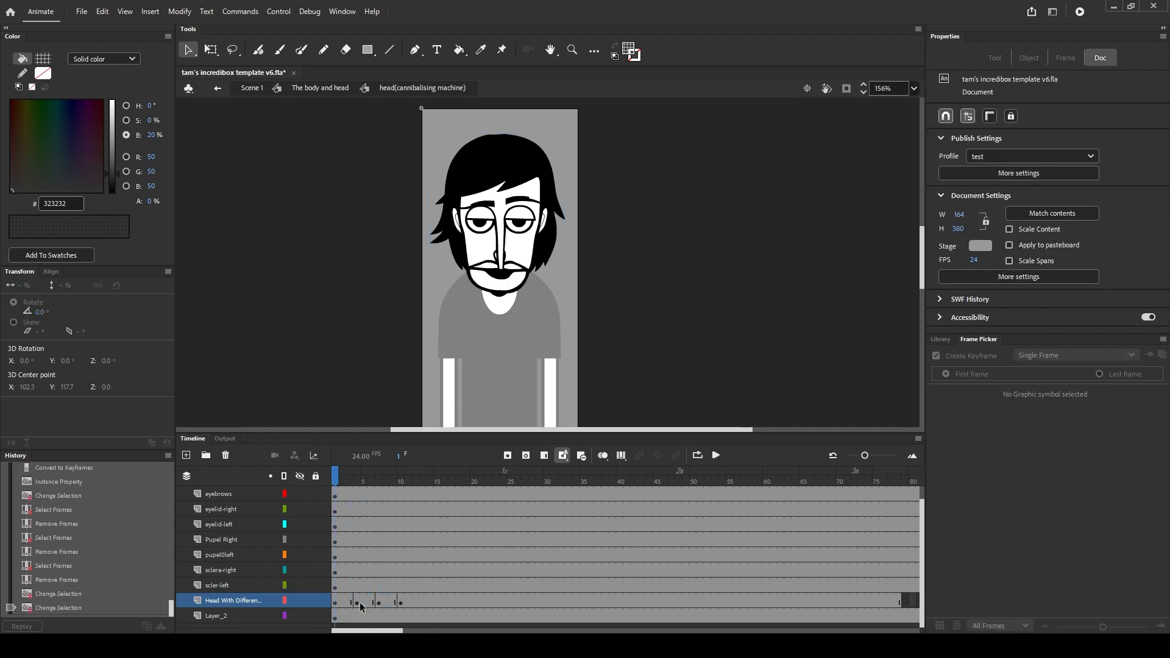
# Clear the keyframe at frame 4 of the "Head With Differen..." layer by selecting frames 3 to 5
pyautogui.click(379, 602)
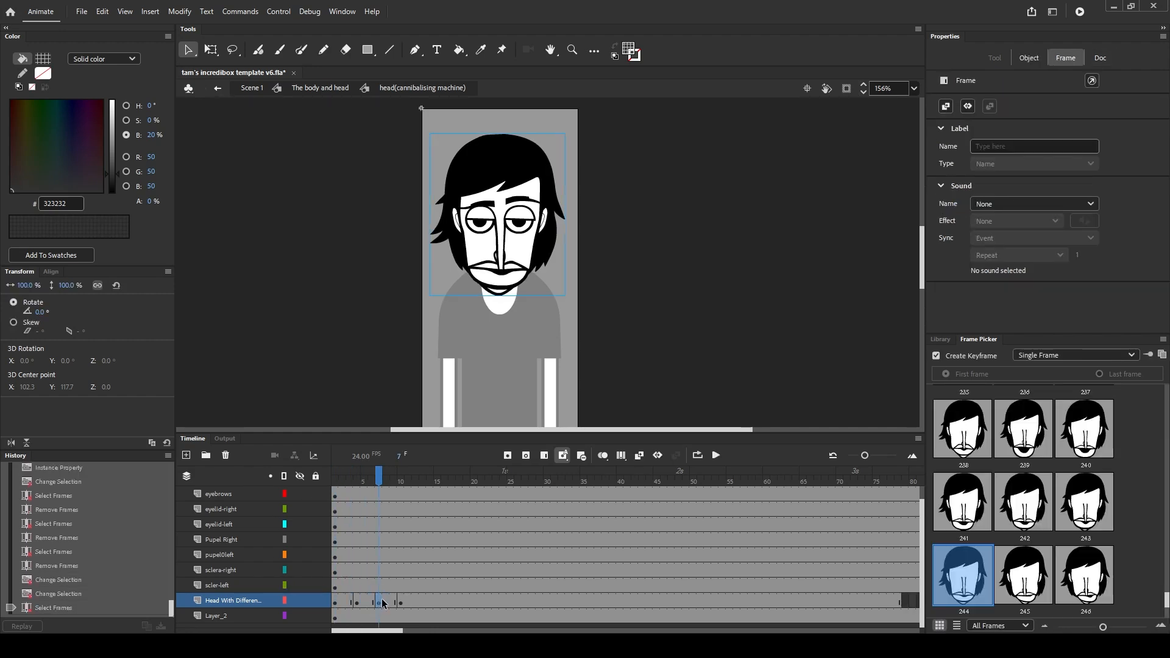
pyautogui.click(364, 602)
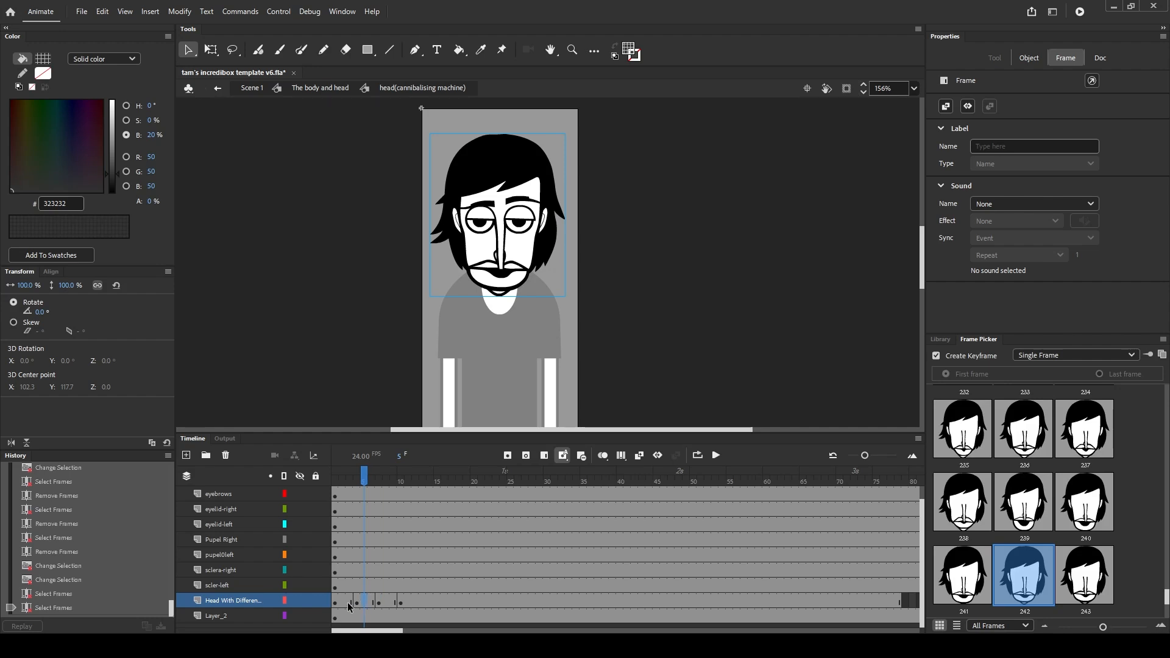
pyautogui.moveTo(350, 605); pyautogui.dragTo(364, 606)
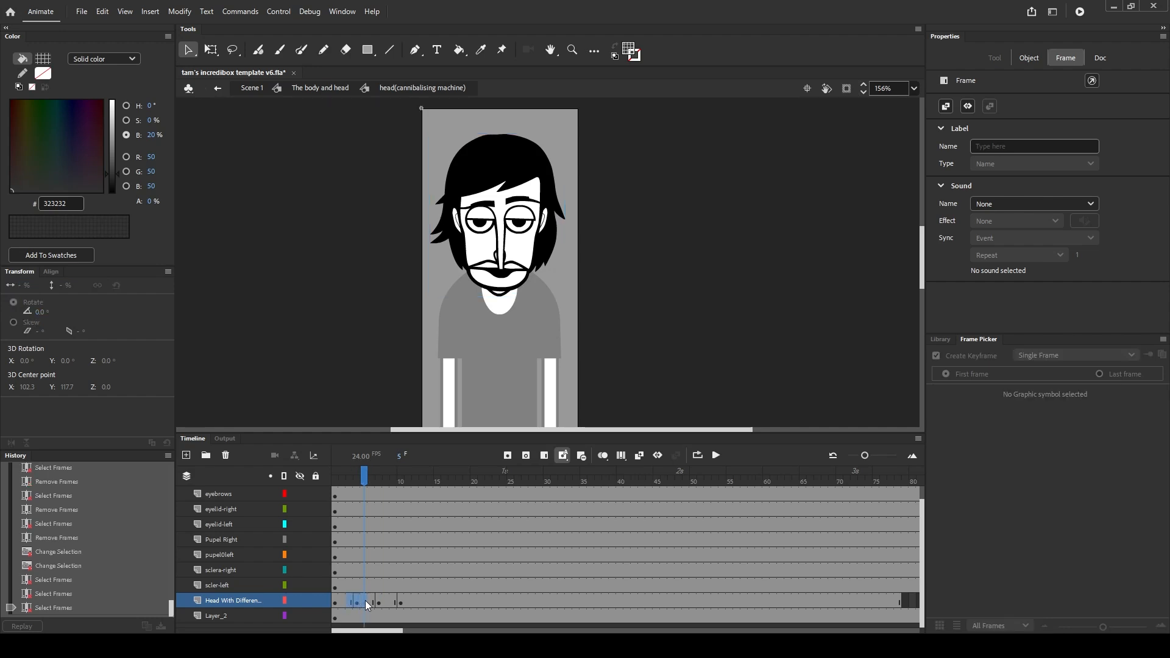
pyautogui.click(366, 604)
pyautogui.hotkey('shift', 'F6')
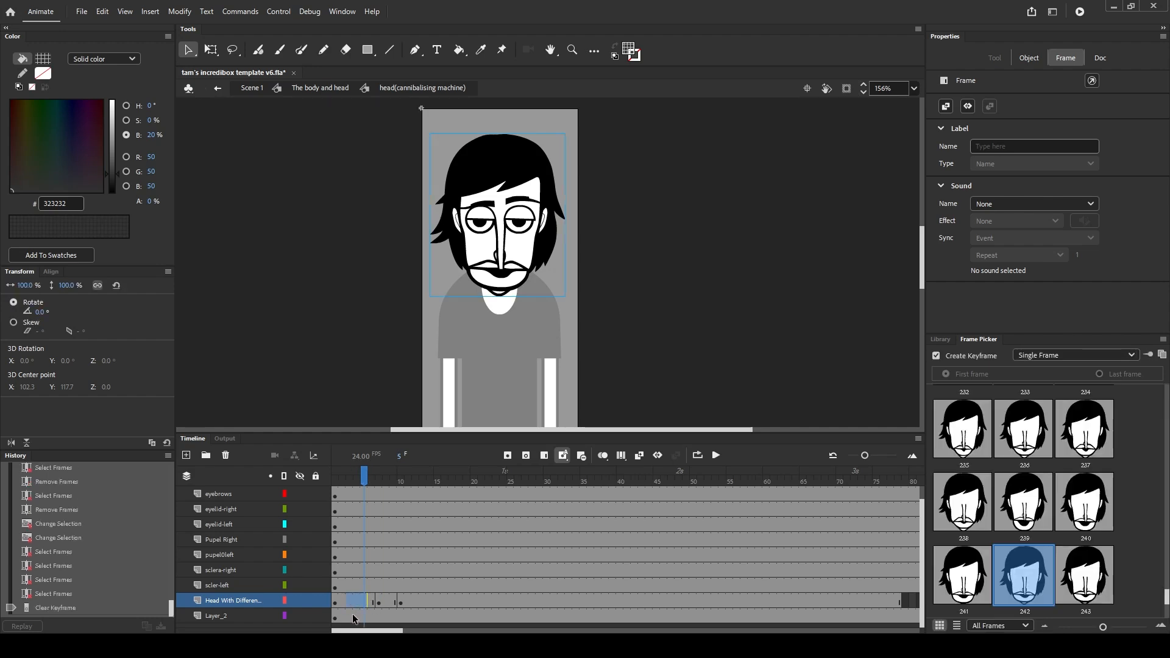
pyautogui.click(355, 604)
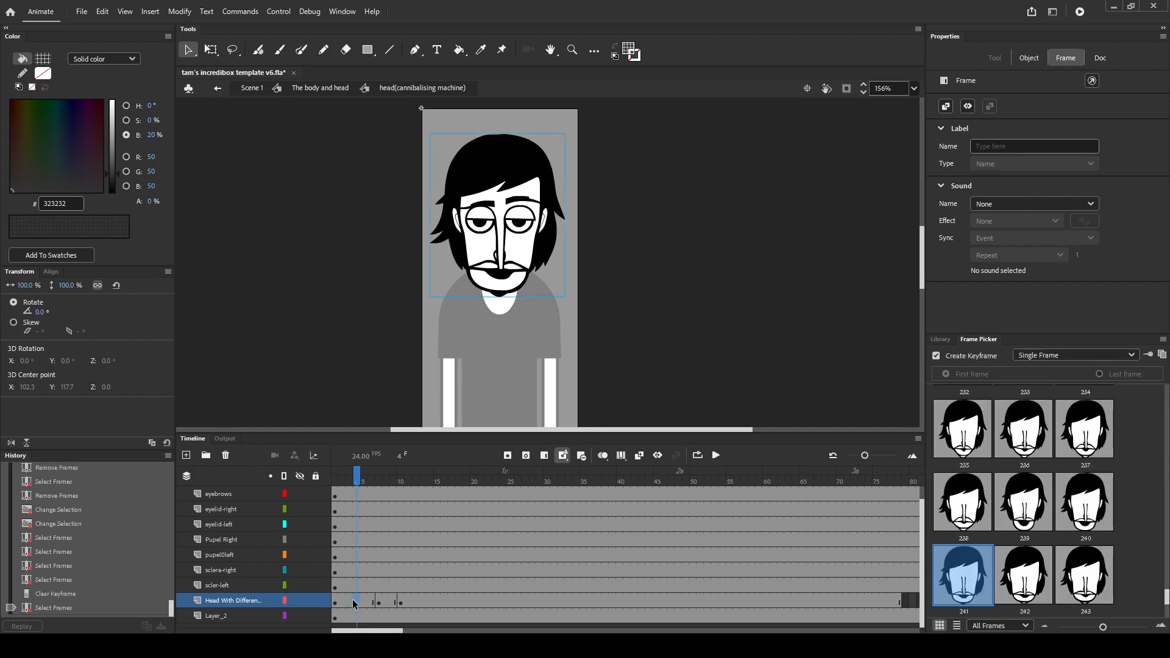
# Remove two frames from the first mouth pose on the "Head With Differen..." layer and scrub the start to check it
pyautogui.hotkey('shift', 'F5')
pyautogui.hotkey('shift', 'F5')
pyautogui.click(335, 475)
pyautogui.moveTo(335, 476); pyautogui.dragTo(415, 476)
pyautogui.scroll(1, 397, 586)
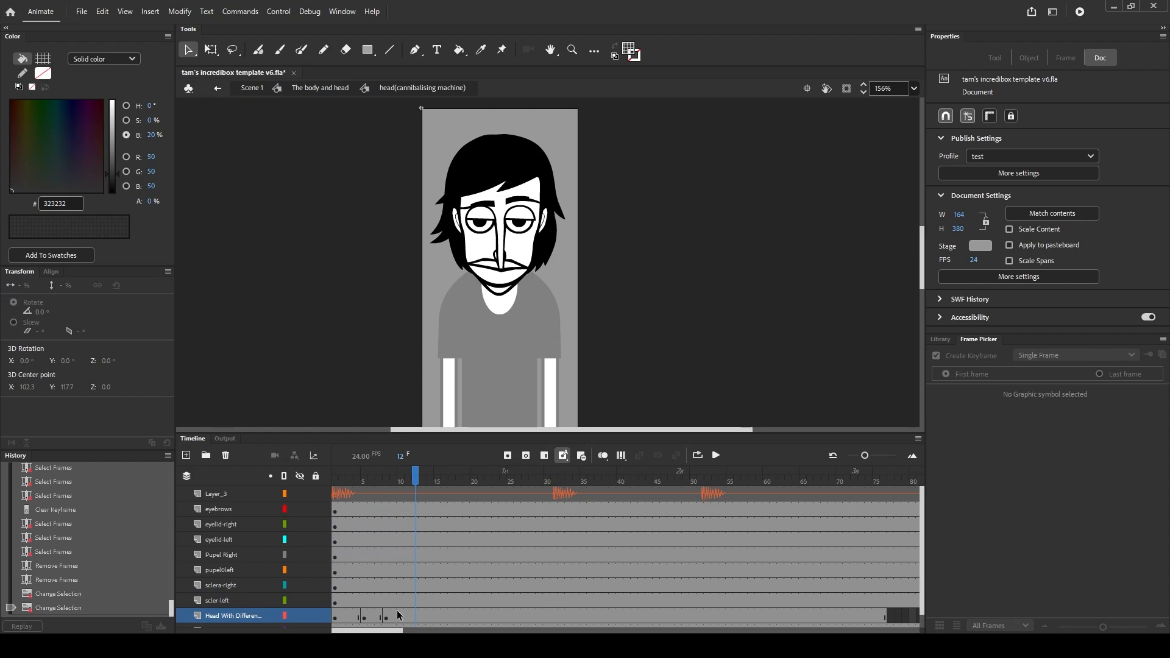
# Copy frames 1 to 9 of the "Head With Differen..." layer and paste them at frame 31, where the second sound starts
pyautogui.moveTo(391, 617); pyautogui.dragTo(337, 619)
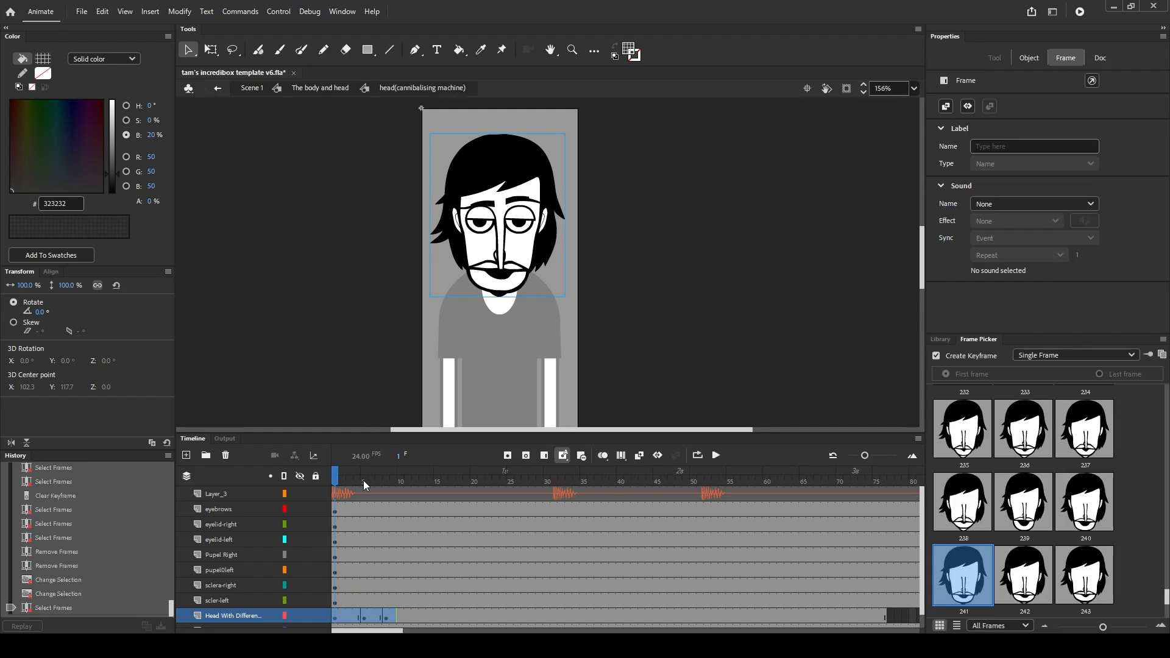
pyautogui.hotkey('ctrl', 'alt', 'c')
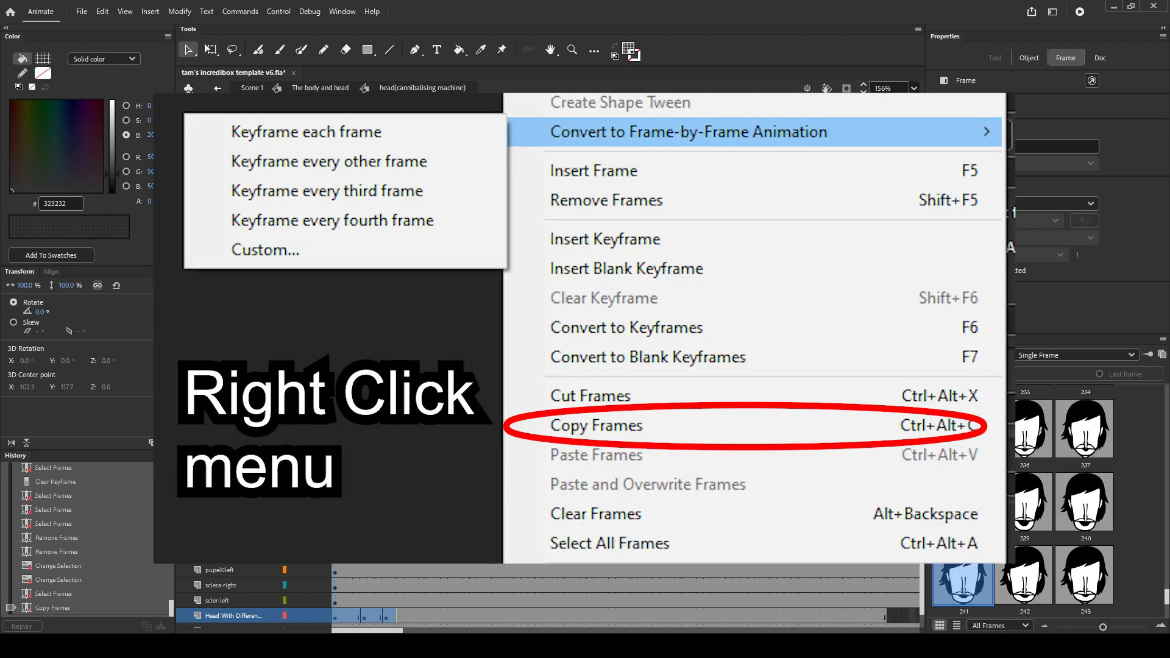
pyautogui.click(554, 478)
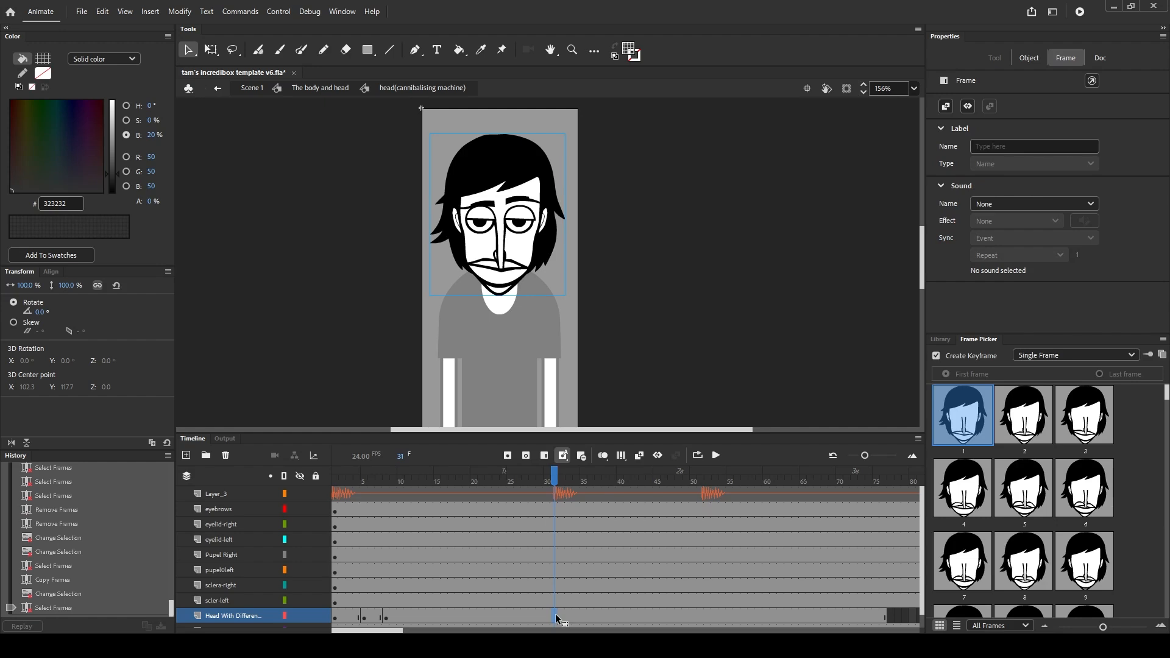
pyautogui.rightClick(555, 617)
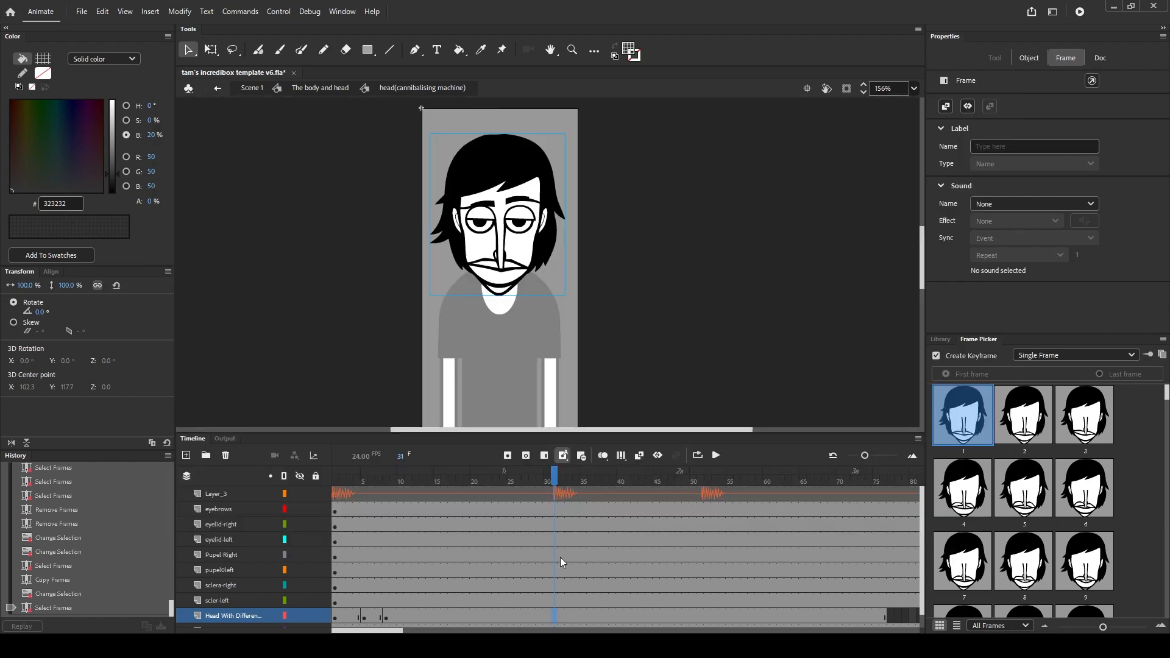
pyautogui.click(561, 557)
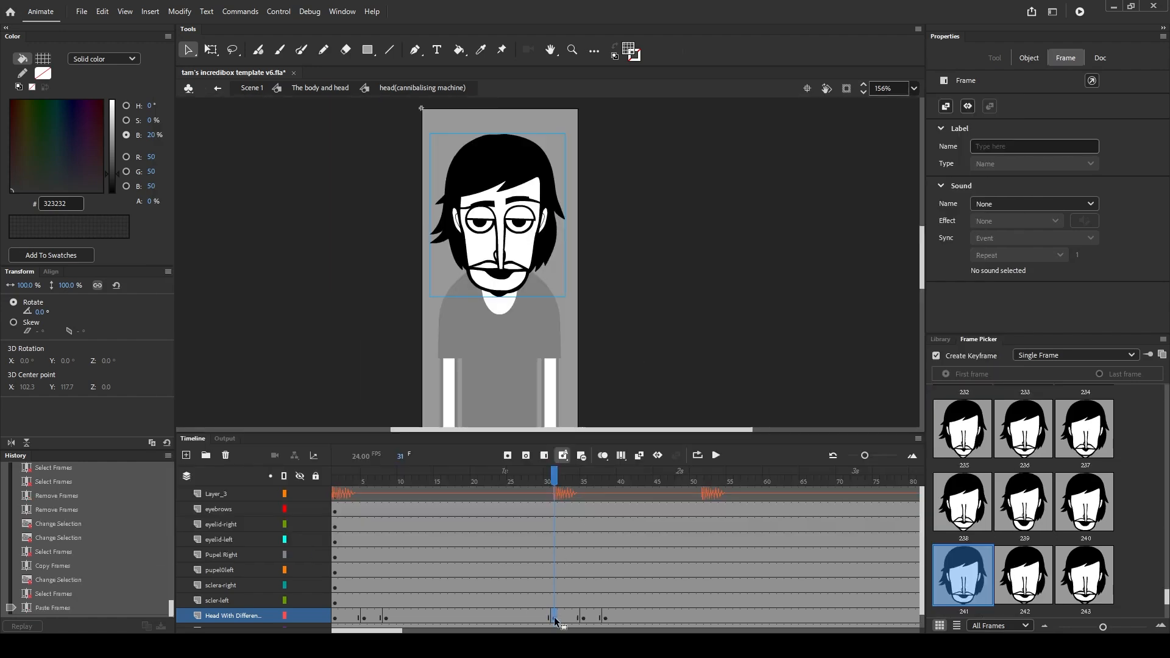
# Duplicate the mouth poses starting at frame 31 to the third sound, starting at frame 51, and play the result
pyautogui.click(605, 618)
pyautogui.moveTo(553, 617); pyautogui.dragTo(709, 618)
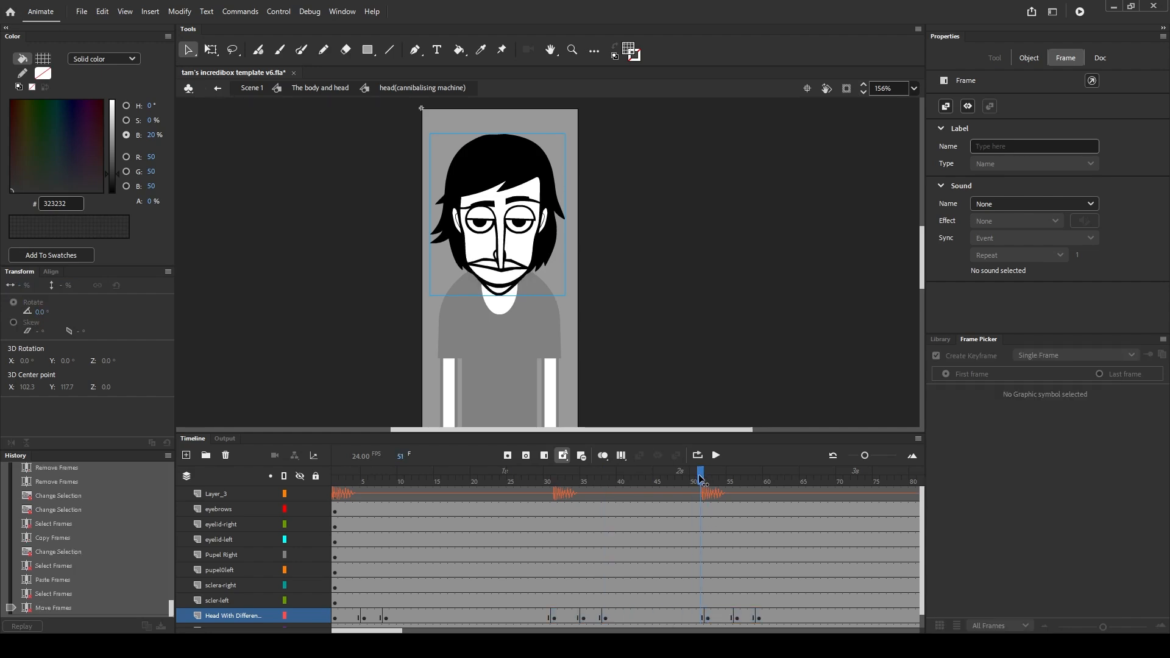
pyautogui.click(677, 611)
pyautogui.hotkey('shift', 'F5')
pyautogui.press('Return')
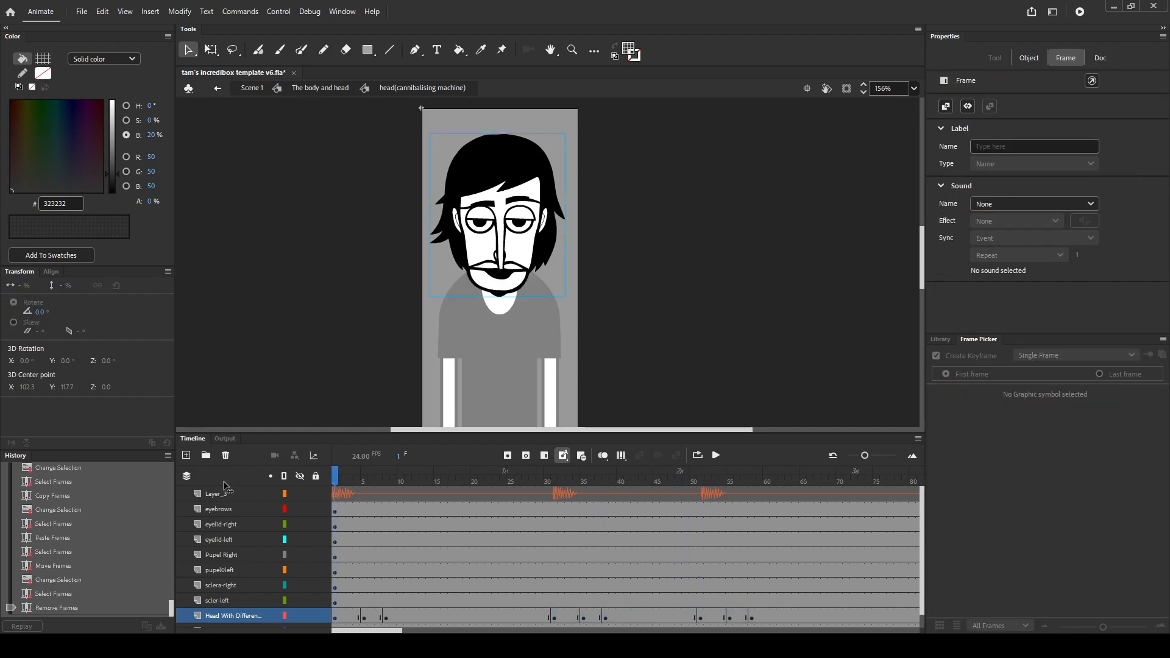
pyautogui.press('Return')
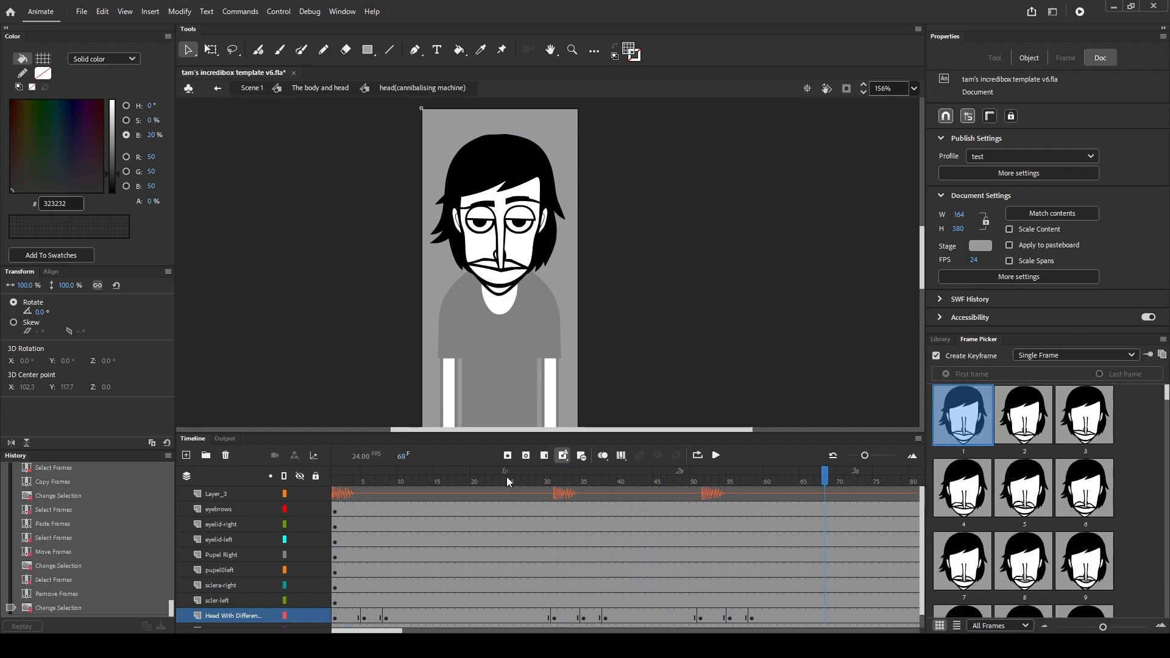
# Assign mouth pose 129 to frame 27 of the "Head With Differen..." layer as a new keyframe and play it back
pyautogui.moveTo(484, 480); pyautogui.dragTo(525, 522)
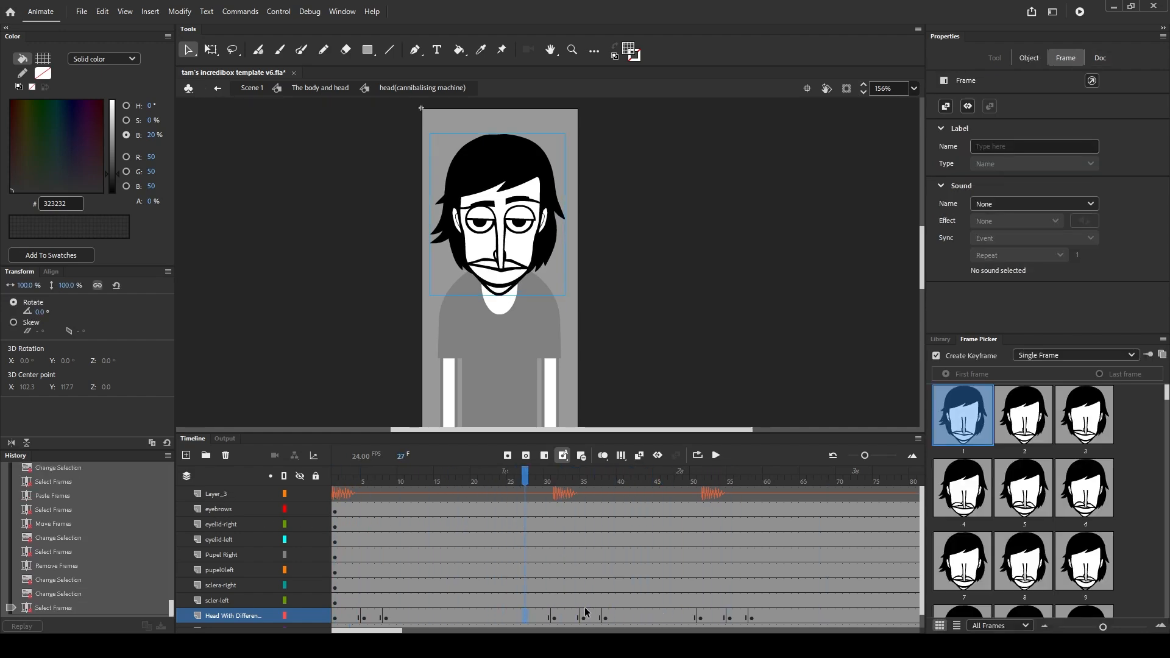
pyautogui.click(532, 476)
pyautogui.click(528, 613)
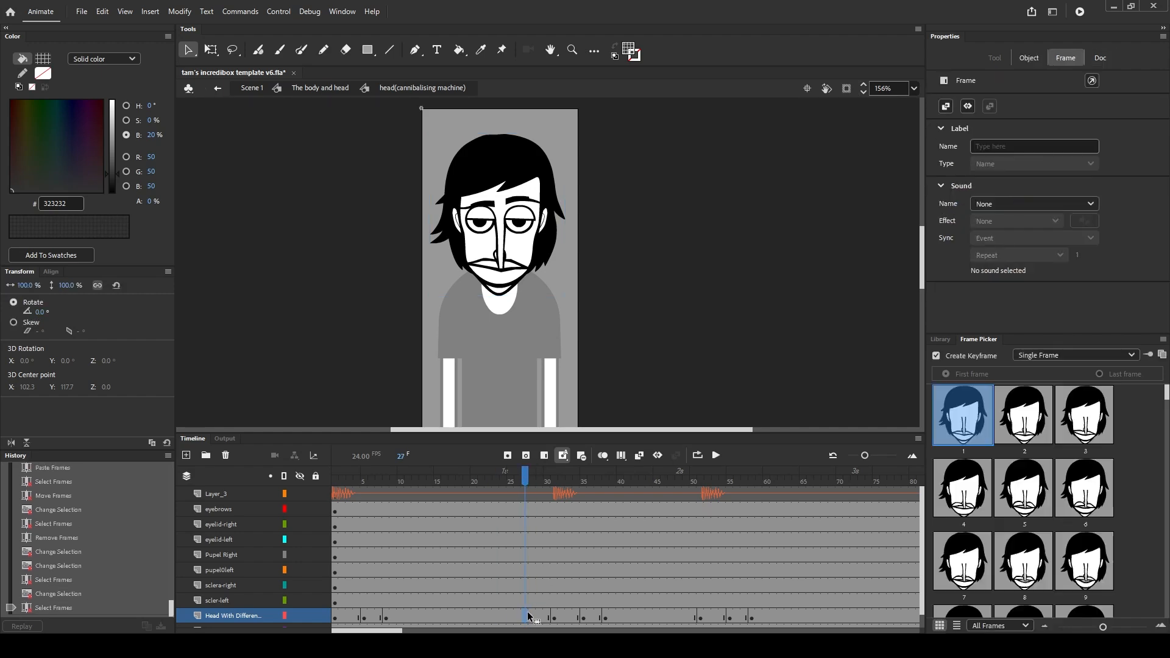
pyautogui.scroll(-20, 1043, 496)
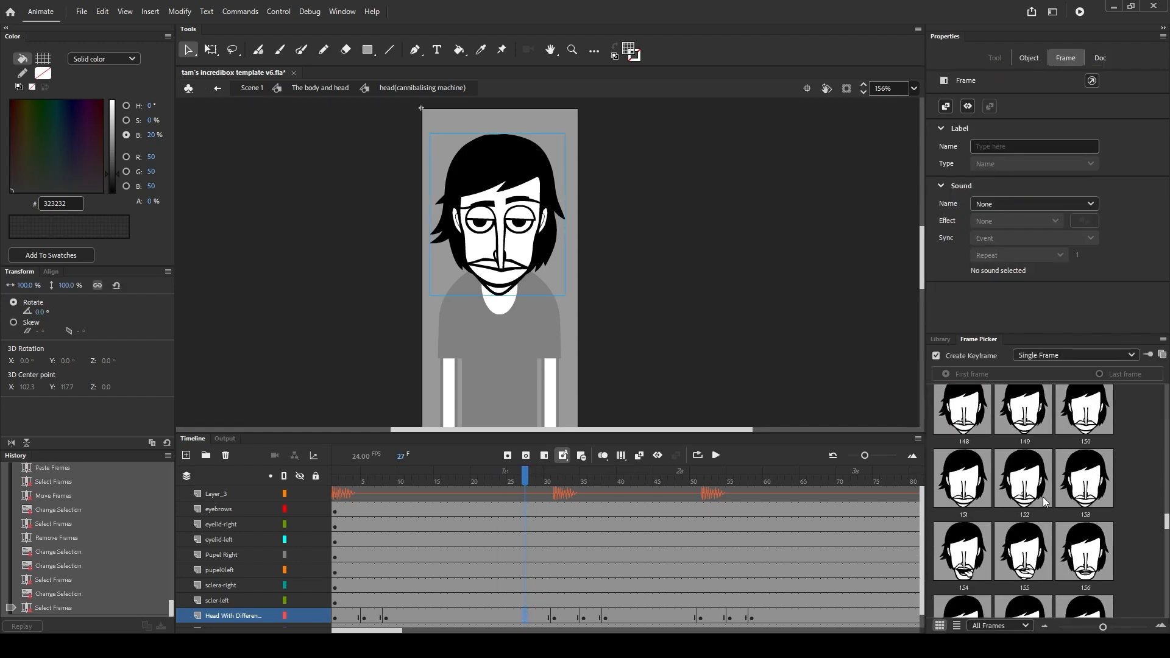
pyautogui.scroll(3, 1055, 536)
pyautogui.click(1059, 550)
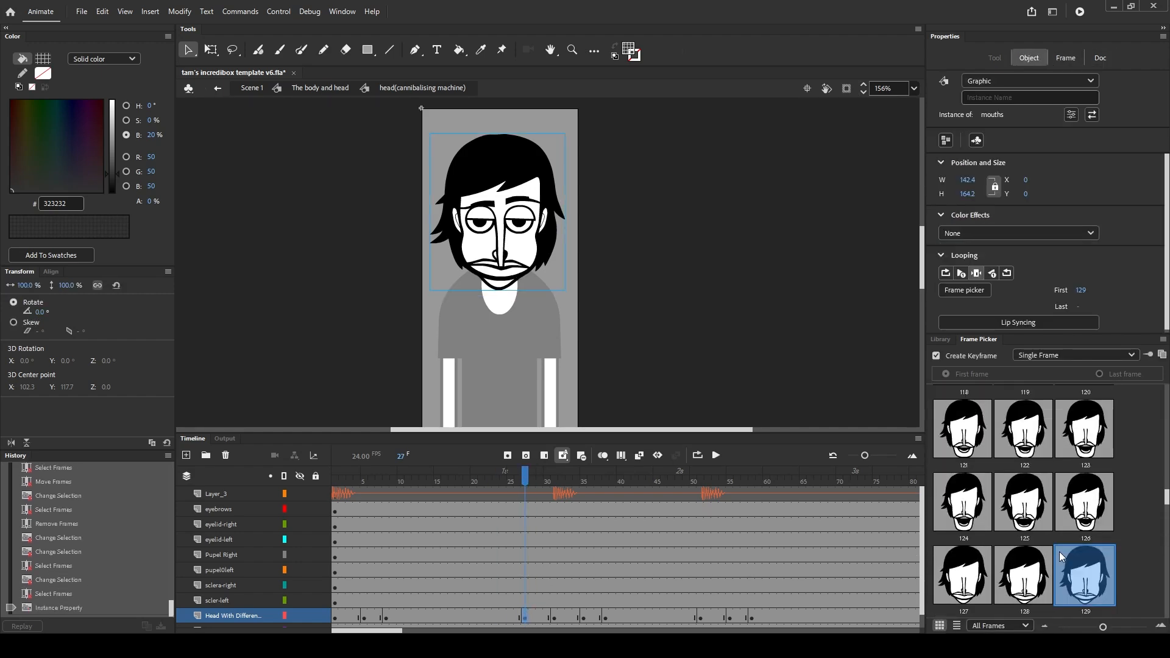
pyautogui.click(499, 479)
pyautogui.press('Return')
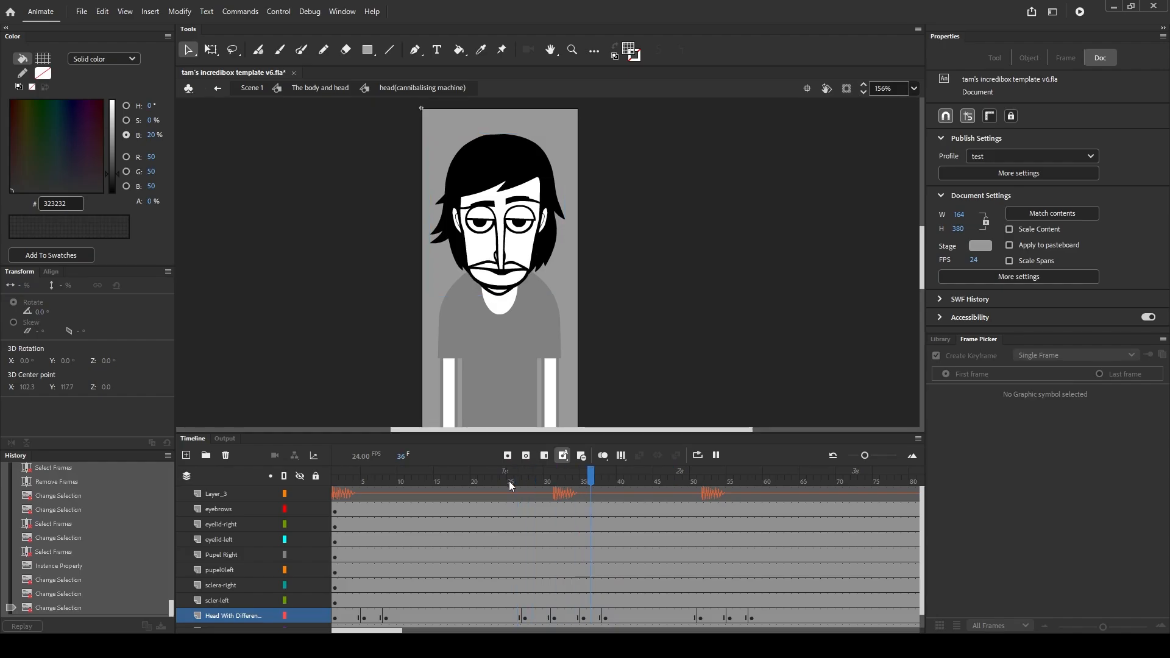
# Duplicate the mouth keyframe at frame 27 to frames 47 and 77, and remove the layer's extra frames past frame 81
pyautogui.click(524, 617)
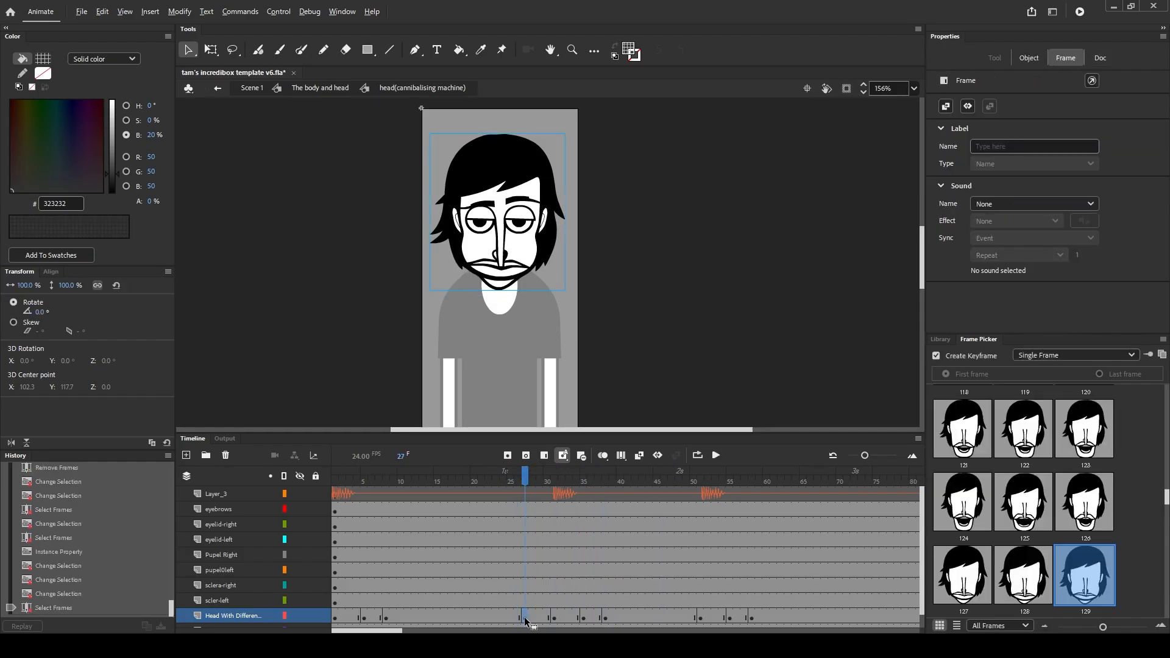
pyautogui.moveTo(670, 617)
pyautogui.mouseDown()
pyautogui.moveTo(771, 625)
pyautogui.moveTo(672, 617)
pyautogui.mouseUp()
pyautogui.click(708, 614)
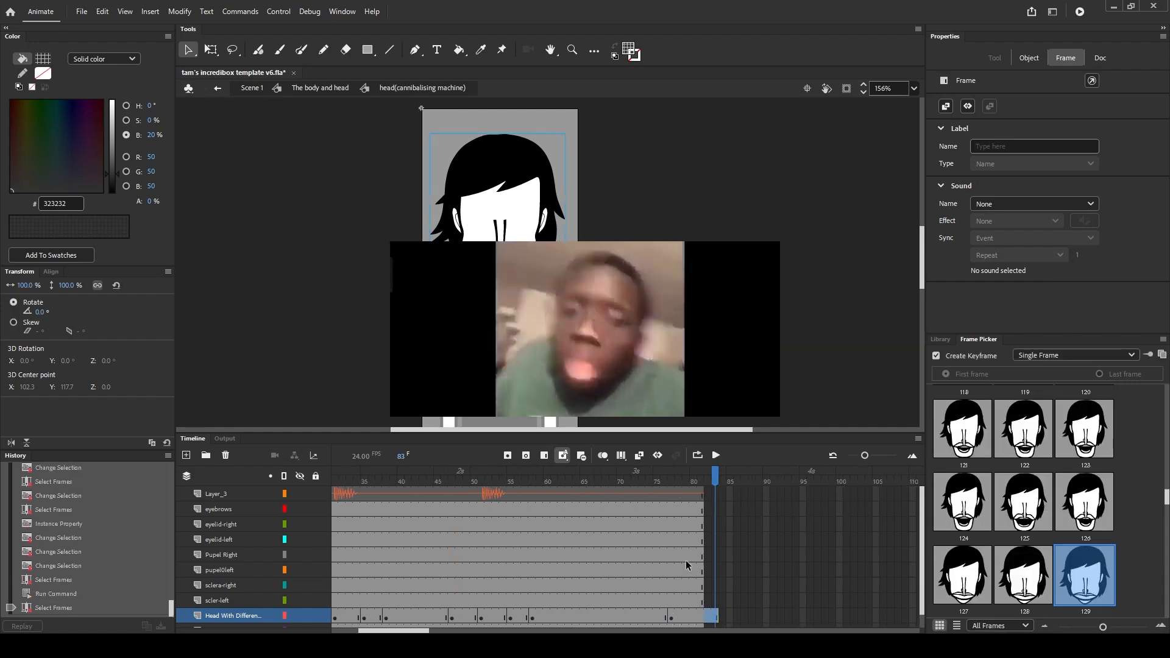
pyautogui.hotkey('shift', 'F5')
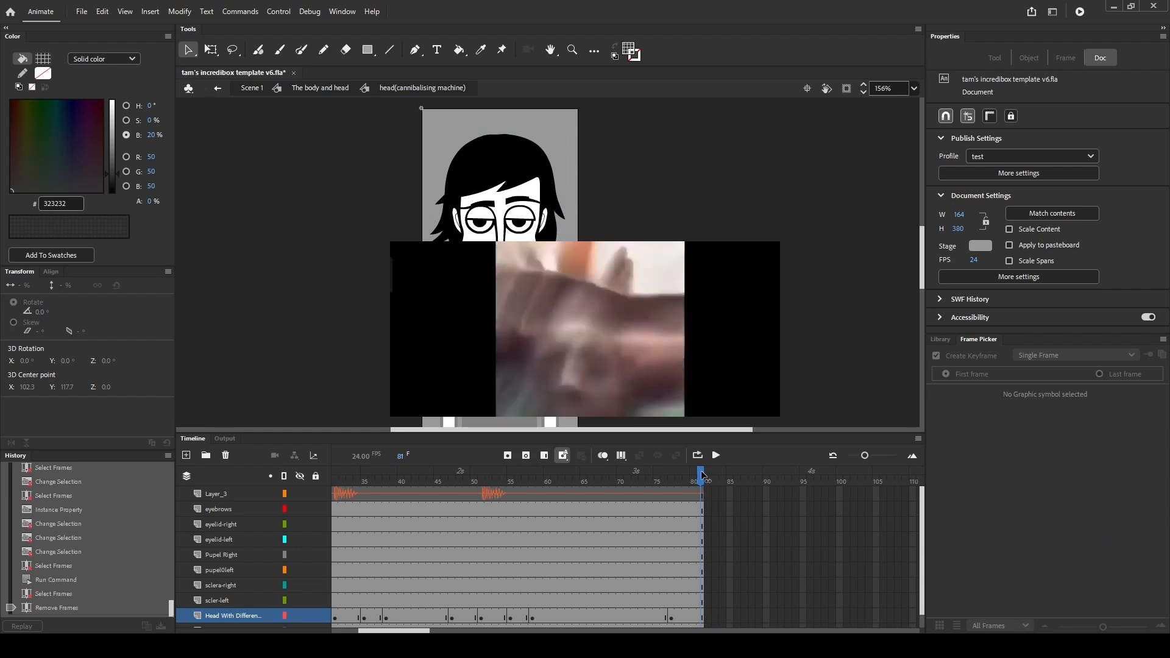
pyautogui.click(699, 480)
pyautogui.moveTo(729, 493); pyautogui.dragTo(731, 625)
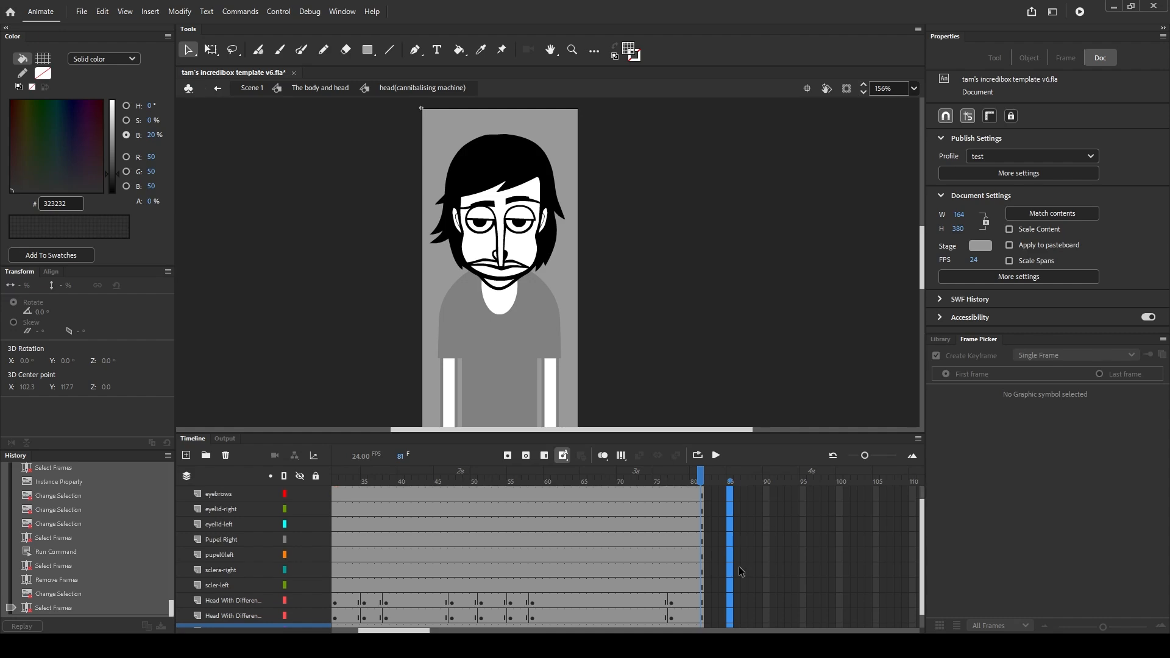
pyautogui.click(715, 494)
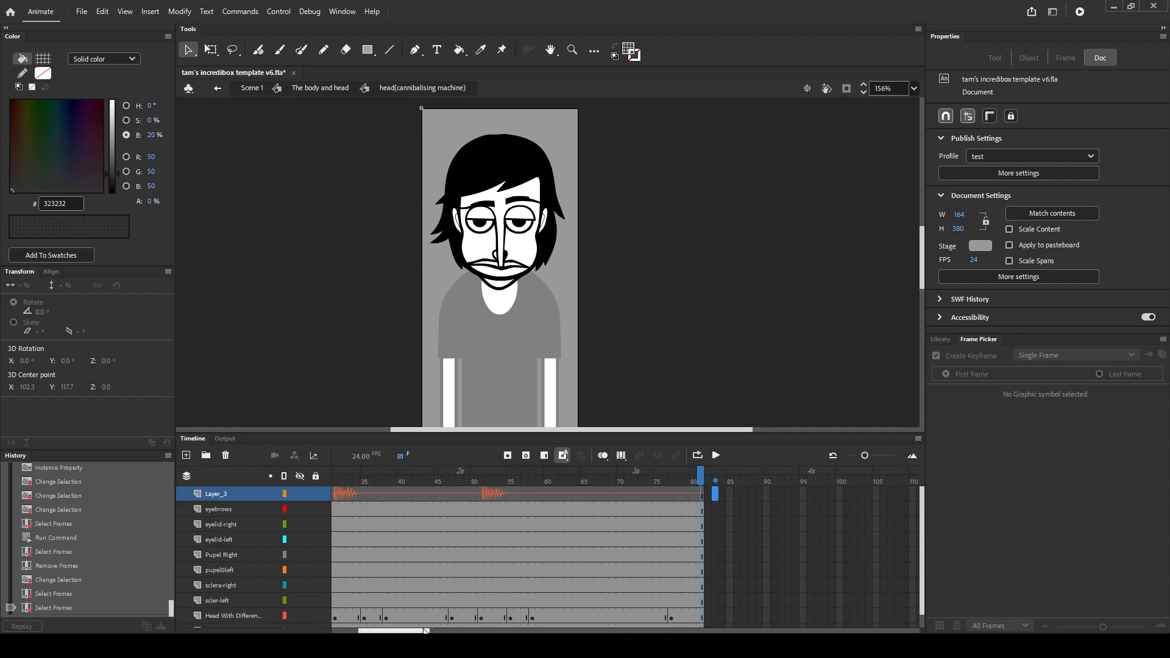
pyautogui.moveTo(425, 631); pyautogui.dragTo(370, 631)
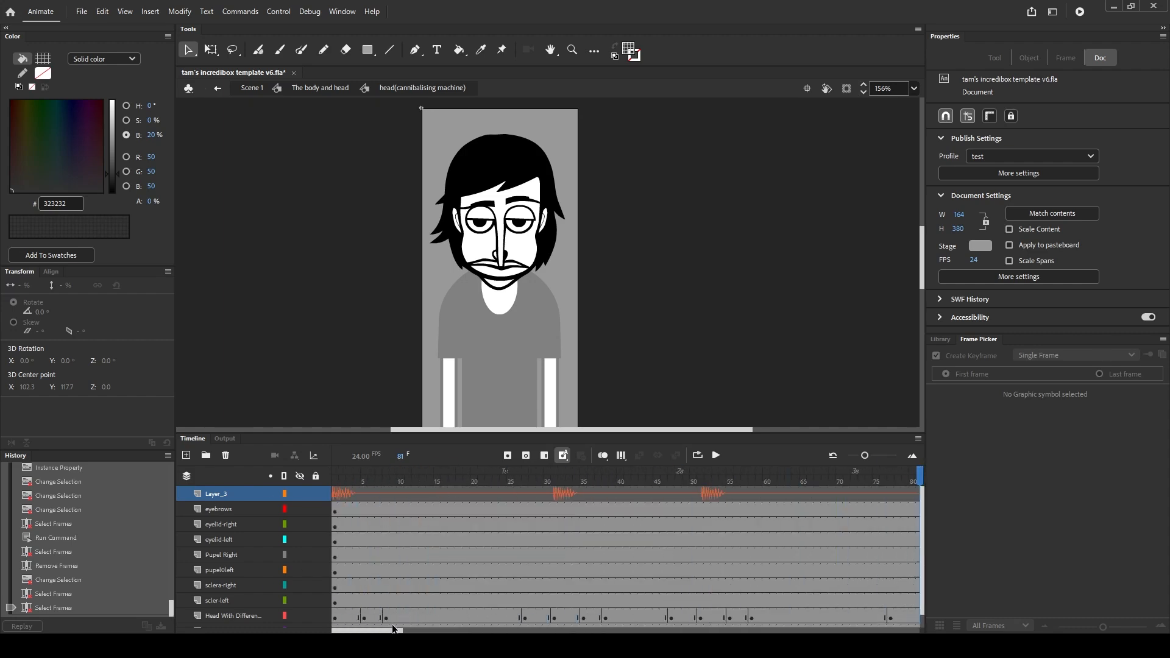
# Move the mouth keyframe at frame 77 to frame 78 and play the animation to check it
pyautogui.moveTo(393, 630); pyautogui.dragTo(437, 630)
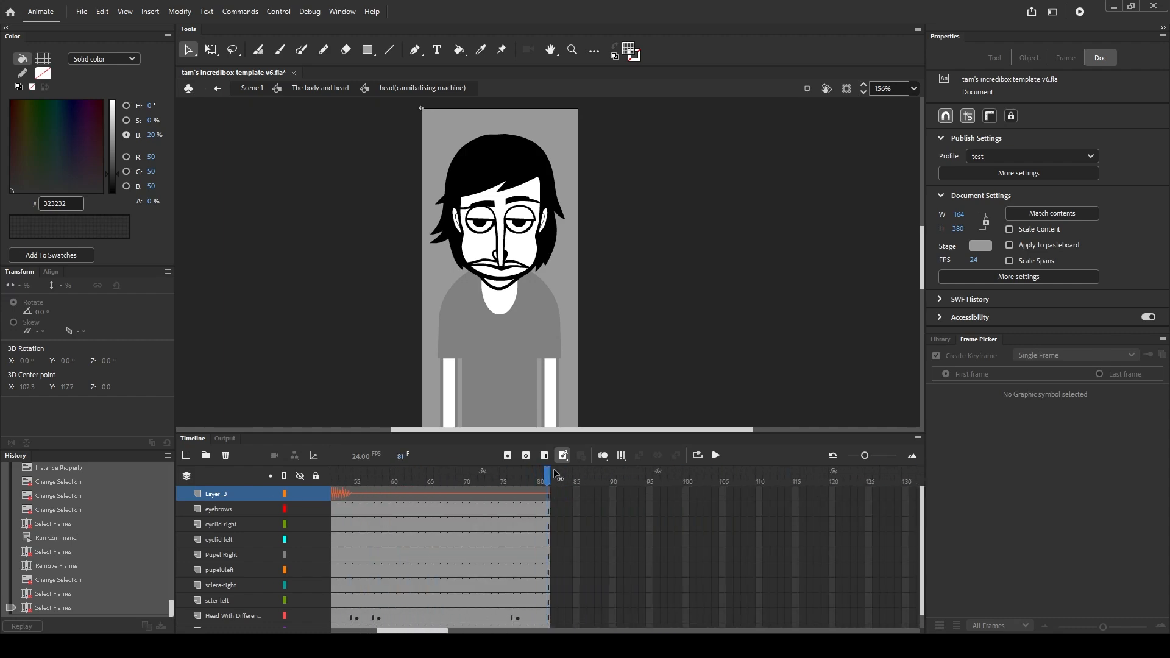
pyautogui.click(515, 617)
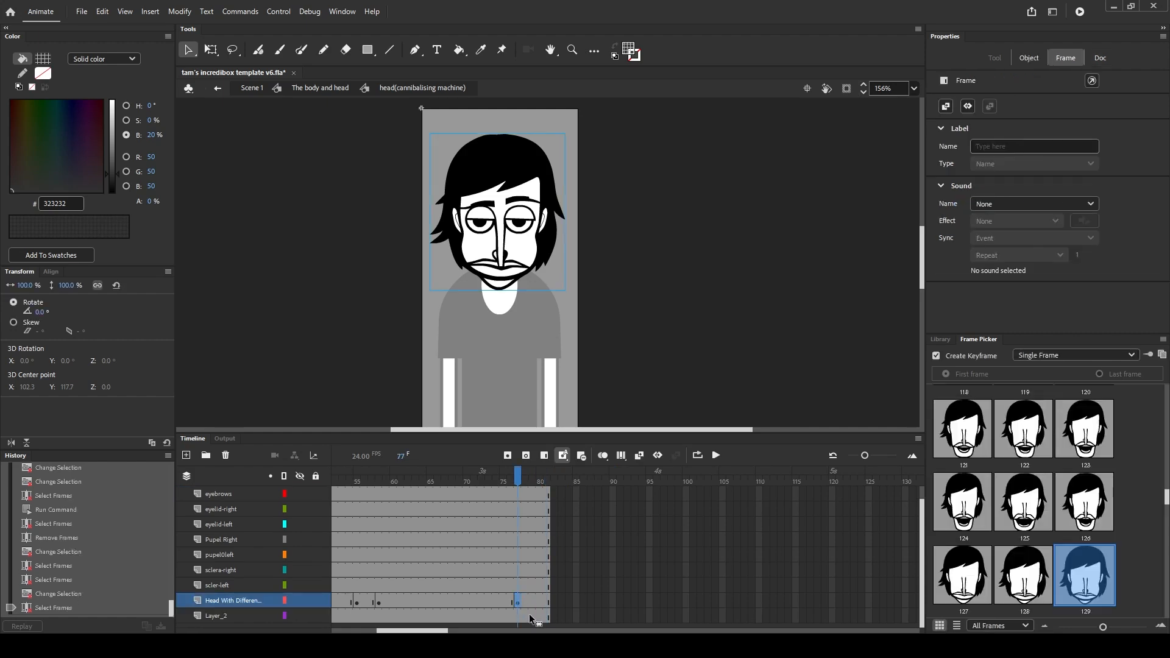
pyautogui.press('Return')
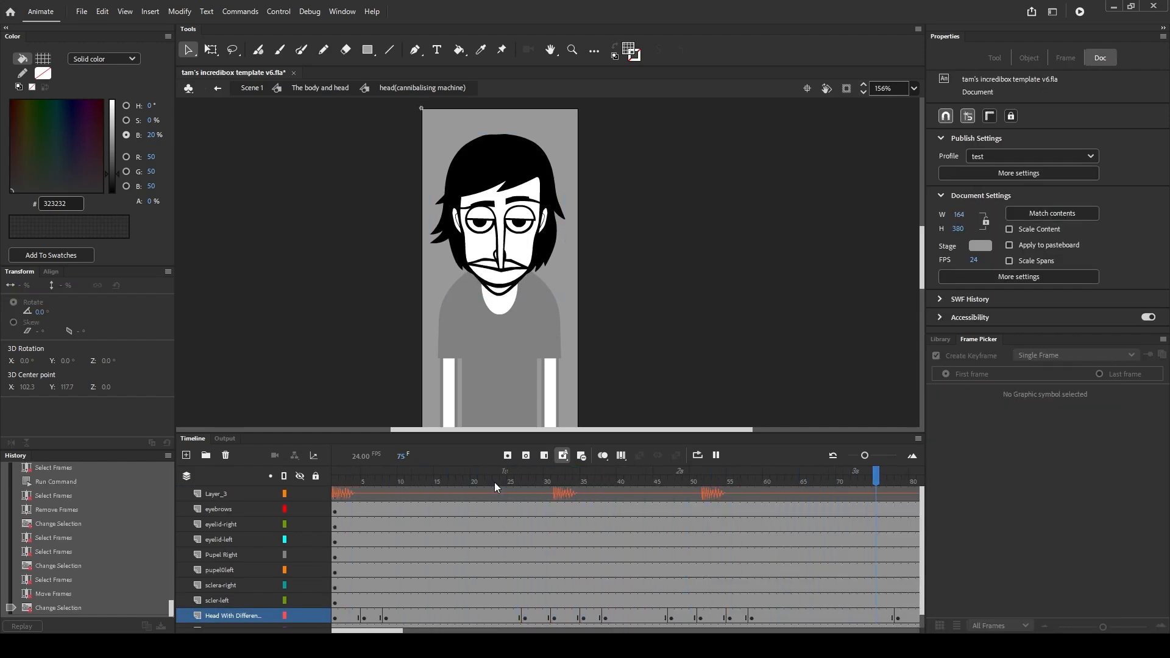
pyautogui.press('Return')
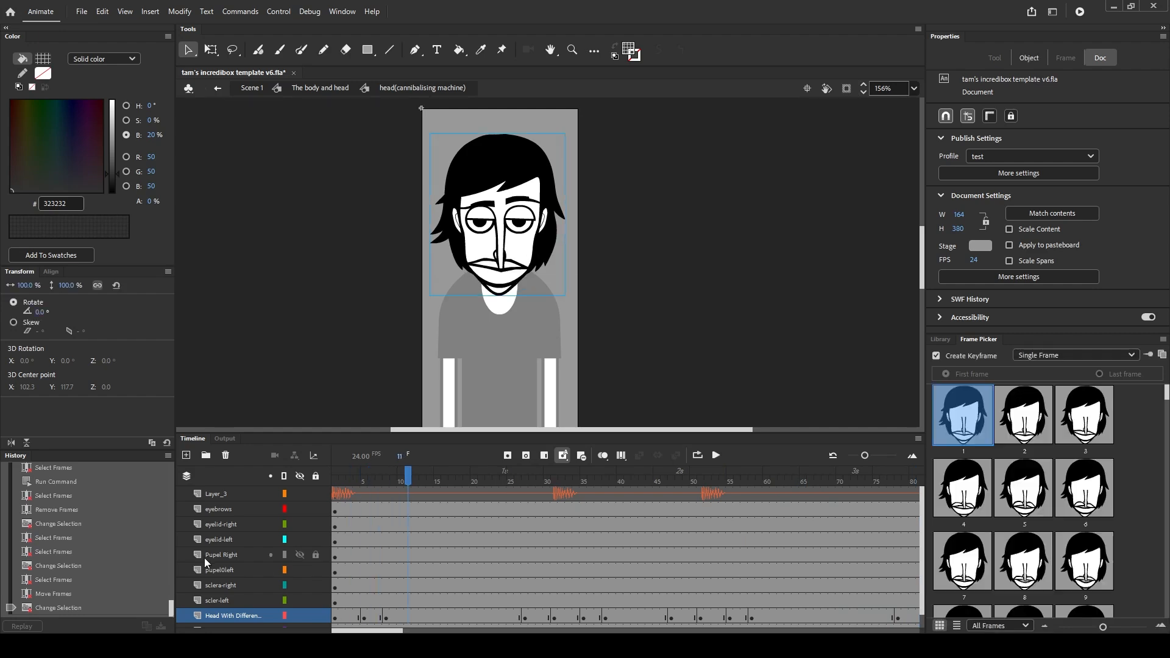
pyautogui.hotkey('shift', ',')
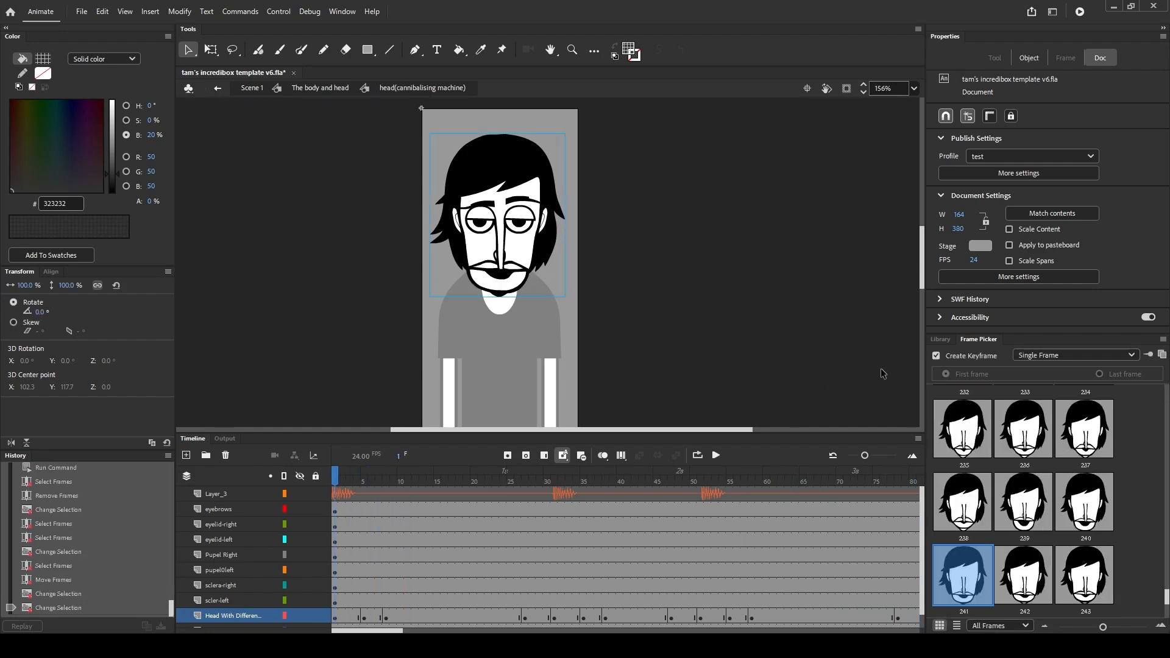
pyautogui.click(939, 339)
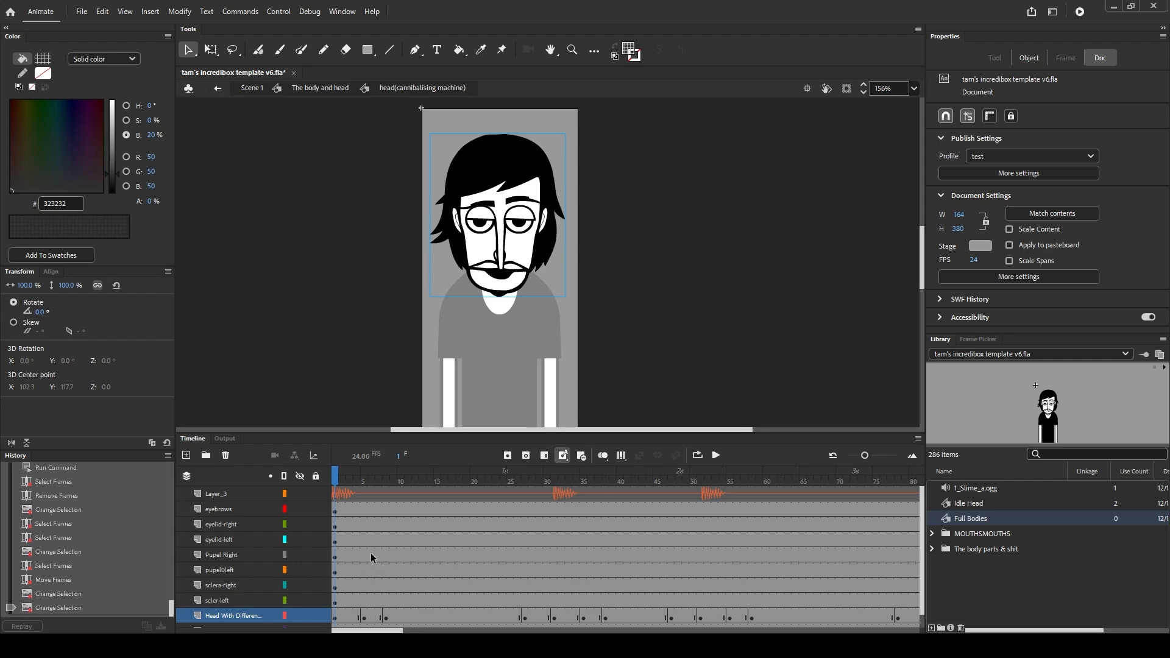
pyautogui.click(335, 601)
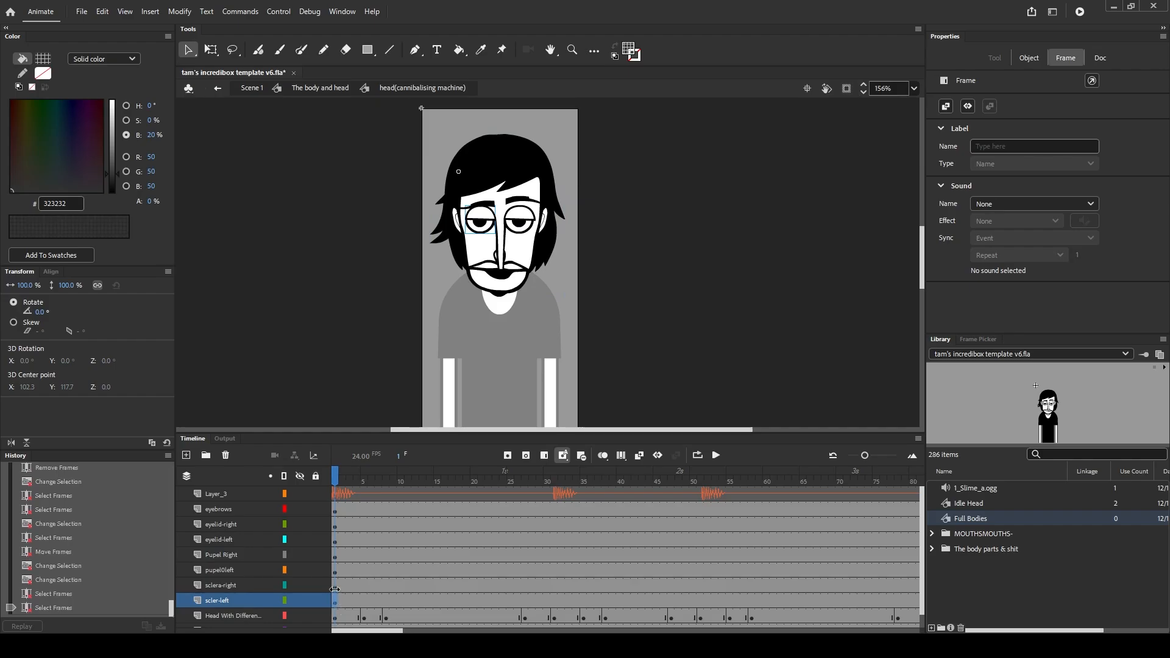
pyautogui.keyDown('ctrl'); pyautogui.click(334, 589); pyautogui.keyUp('ctrl')
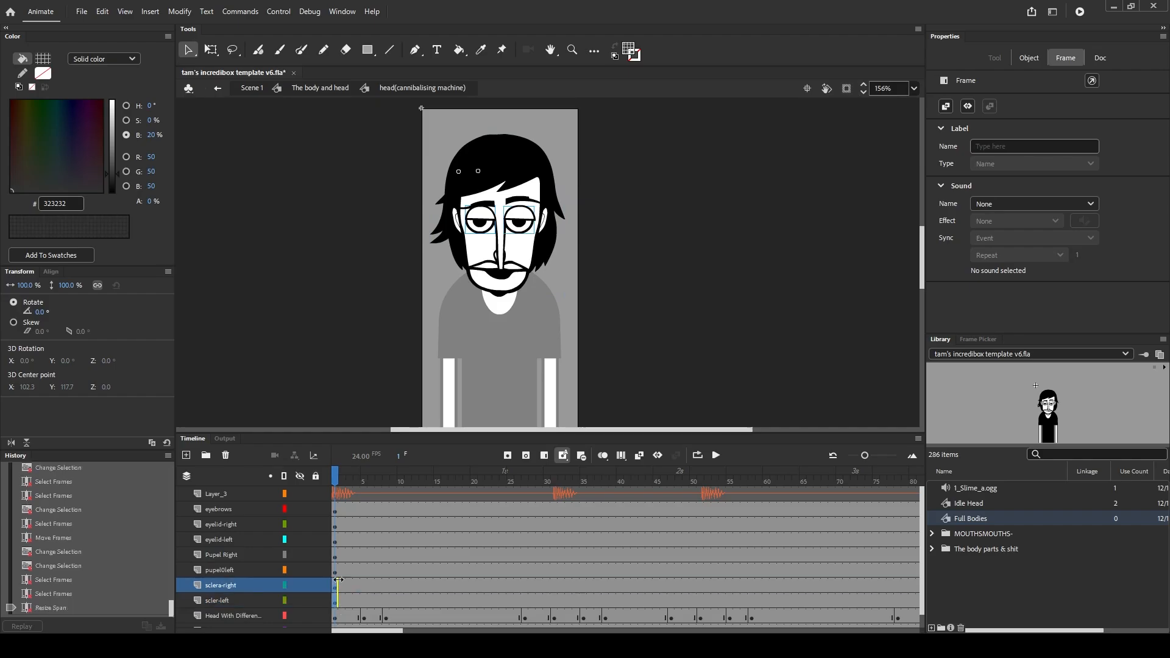
pyautogui.keyDown('ctrl'); pyautogui.click(335, 541); pyautogui.keyUp('ctrl')
pyautogui.keyDown('ctrl'); pyautogui.click(336, 526); pyautogui.keyUp('ctrl')
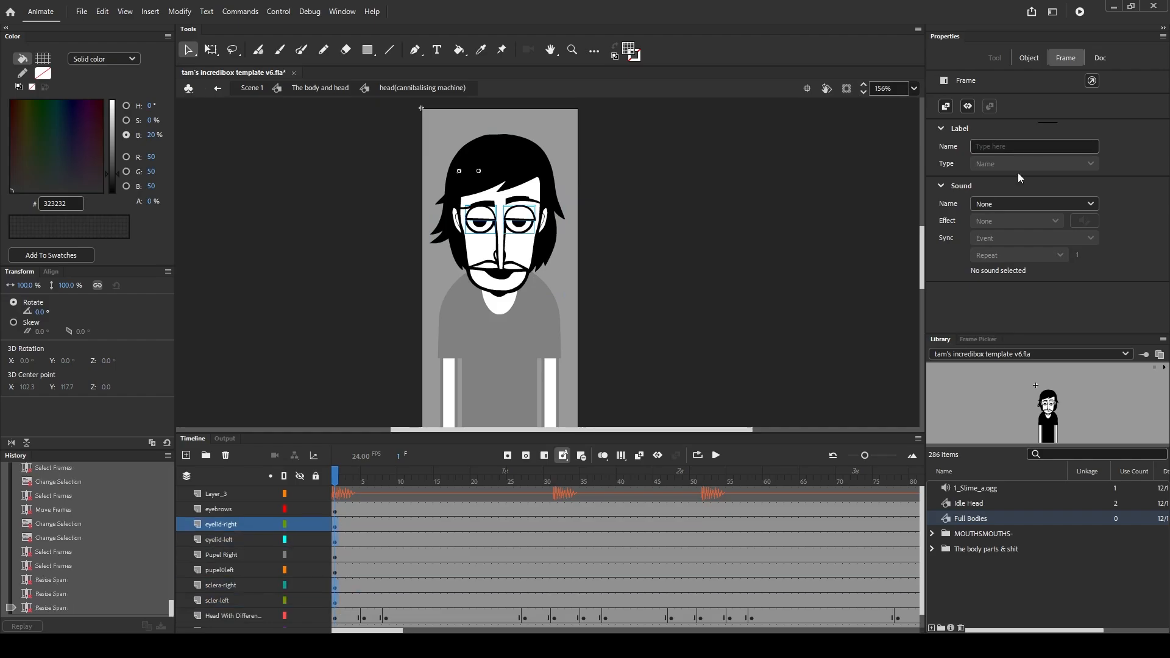
pyautogui.click(350, 600)
pyautogui.click(336, 601)
pyautogui.keyDown('ctrl'); pyautogui.click(336, 585); pyautogui.keyUp('ctrl')
pyautogui.keyDown('ctrl'); pyautogui.click(336, 540); pyautogui.keyUp('ctrl')
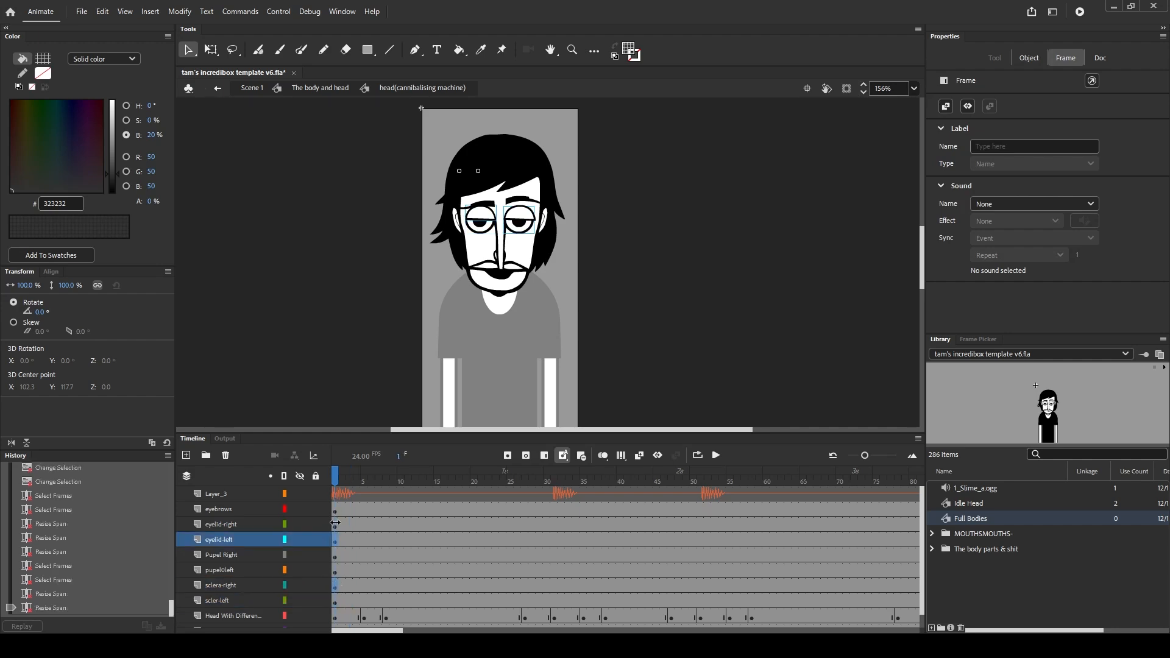
pyautogui.keyDown('ctrl'); pyautogui.click(336, 526); pyautogui.keyUp('ctrl')
pyautogui.keyDown('ctrl'); pyautogui.click(331, 599); pyautogui.keyUp('ctrl')
pyautogui.click(352, 602)
pyautogui.click(335, 600)
pyautogui.keyDown('shift'); pyautogui.click(335, 586); pyautogui.keyUp('shift')
pyautogui.click(349, 586)
# Set the looping First frame of both eyelids and both scleras at frame 1 to 10
pyautogui.keyDown('ctrl'); pyautogui.click(335, 602); pyautogui.keyUp('ctrl')
pyautogui.keyDown('ctrl'); pyautogui.click(336, 587); pyautogui.keyUp('ctrl')
pyautogui.keyDown('ctrl'); pyautogui.click(334, 555); pyautogui.keyUp('ctrl')
pyautogui.keyDown('ctrl'); pyautogui.click(334, 541); pyautogui.keyUp('ctrl')
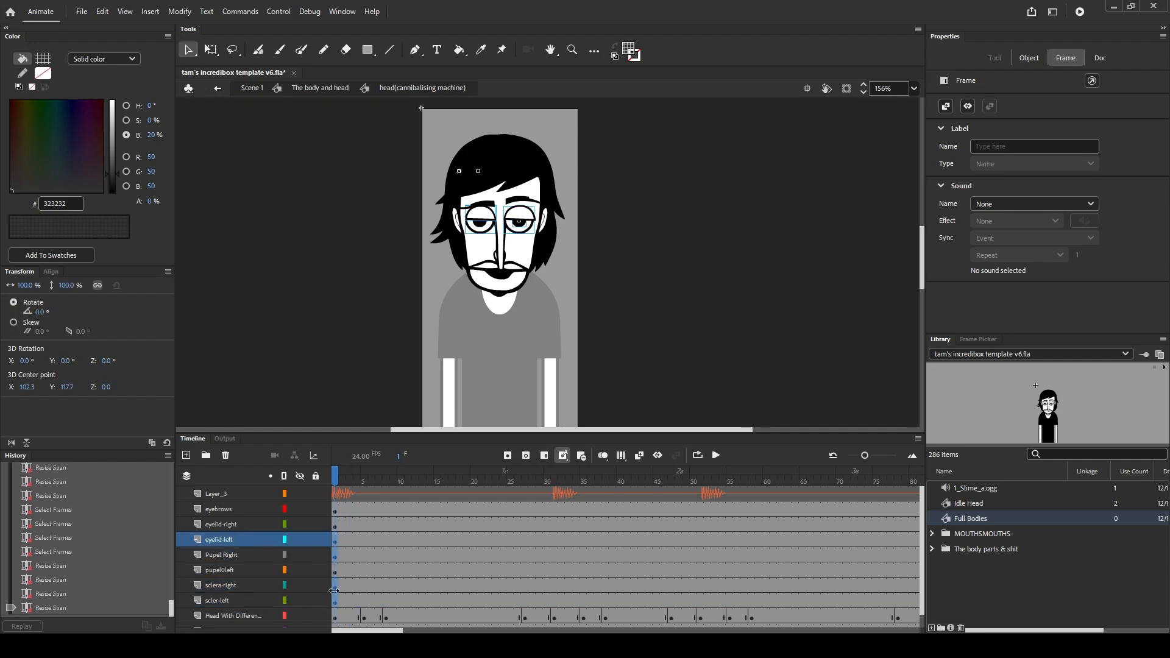
pyautogui.keyDown('ctrl'); pyautogui.click(334, 525); pyautogui.keyUp('ctrl')
pyautogui.click(1029, 58)
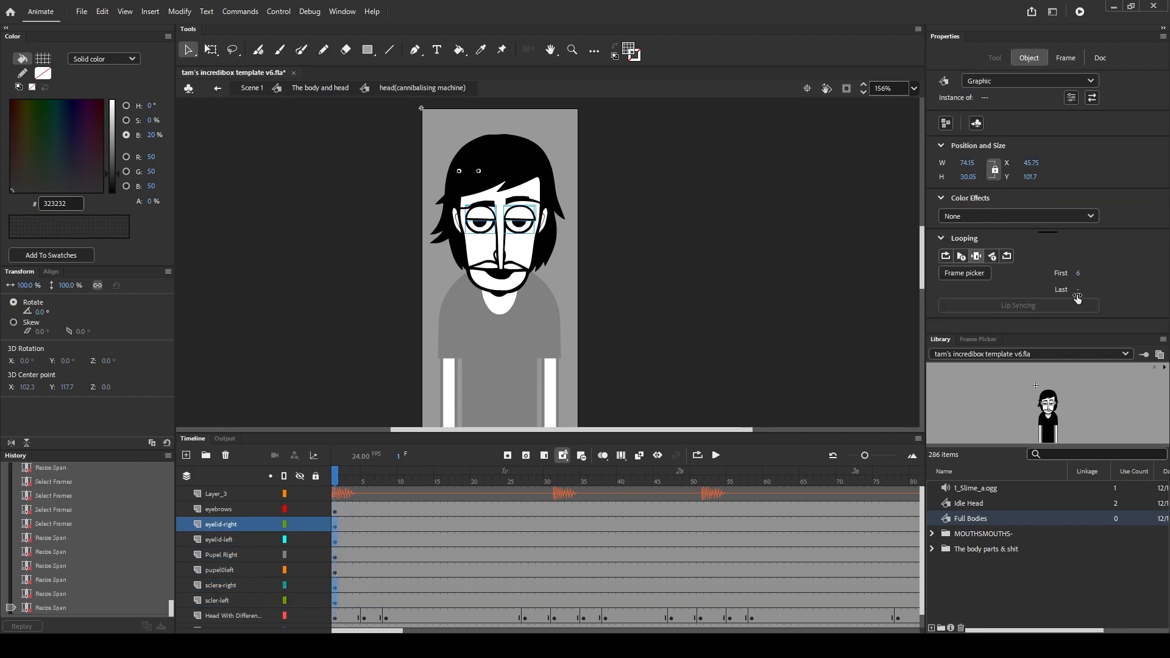
pyautogui.click(1082, 275)
pyautogui.press('Down')
pyautogui.press('Down')
pyautogui.press('Up')
pyautogui.press('Up')
pyautogui.press('Up')
pyautogui.press('Up')
pyautogui.press('Up')
pyautogui.press('Up')
pyautogui.press('Down')
pyautogui.press('Down')
pyautogui.press('Down')
pyautogui.press('Up')
pyautogui.press('Up')
pyautogui.press('Up')
pyautogui.press('Up')
pyautogui.press('Down')
pyautogui.press('Down')
pyautogui.press('Up')
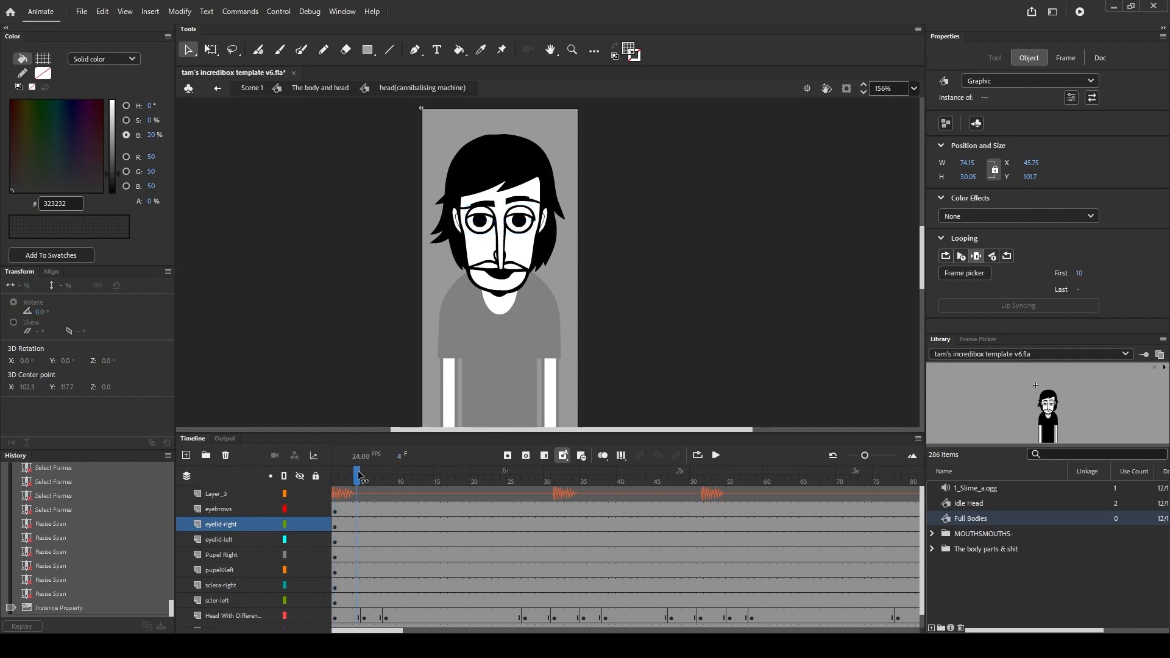
# Insert keyframes at frame 8 on the eyelid-right, eyelid-left, sclera-right and scler-left layers
pyautogui.click(386, 582)
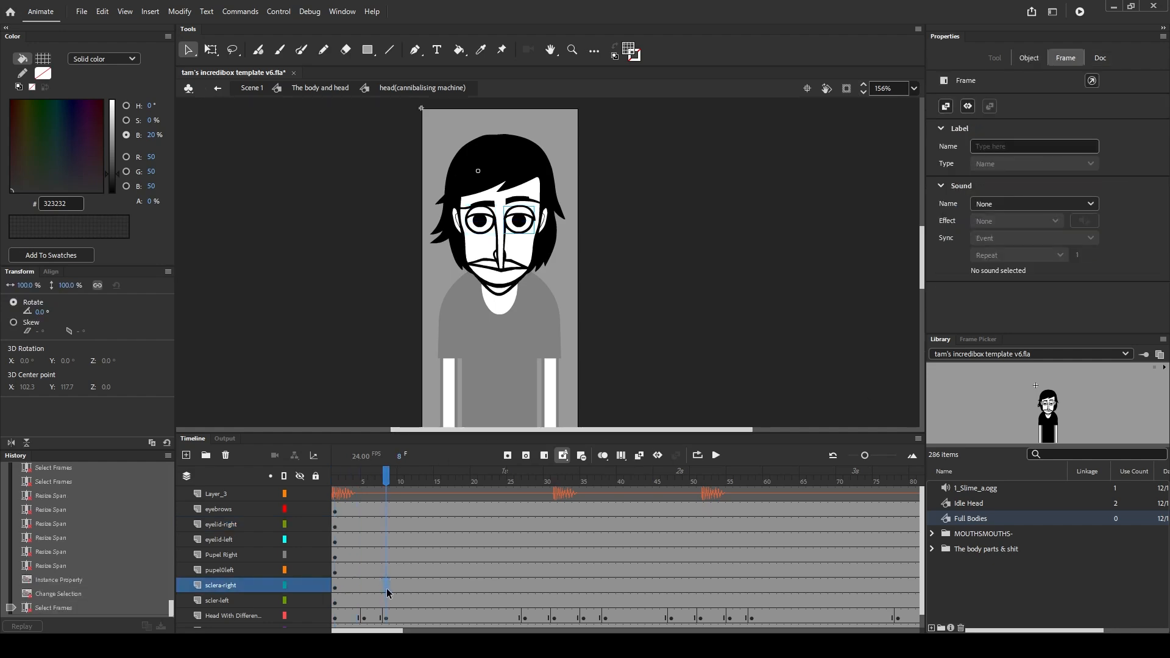
pyautogui.keyDown('ctrl'); pyautogui.click(385, 602); pyautogui.keyUp('ctrl')
pyautogui.keyDown('ctrl'); pyautogui.click(387, 526); pyautogui.keyUp('ctrl')
pyautogui.keyDown('ctrl'); pyautogui.click(389, 541); pyautogui.keyUp('ctrl')
pyautogui.press('F6')
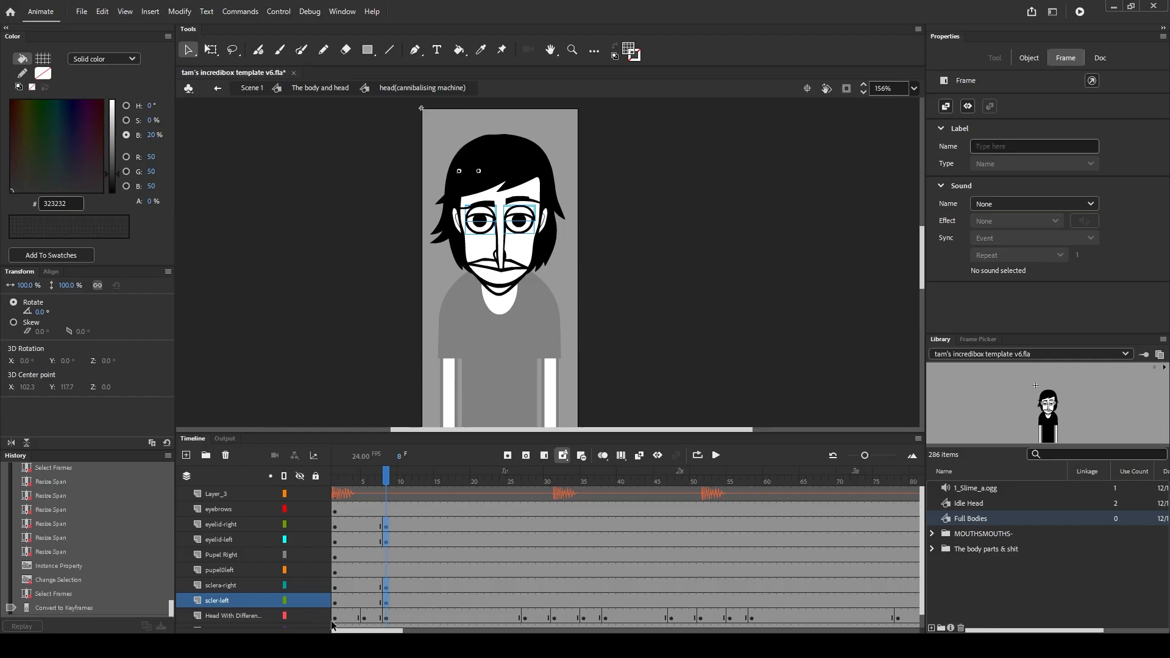
# Check the timing of the eyelid and sclera keyframes against the mouth, keep them at frame 8 and set their looping First frame to 6
pyautogui.click(341, 617)
pyautogui.click(357, 618)
pyautogui.click(364, 617)
pyautogui.click(379, 618)
pyautogui.click(385, 617)
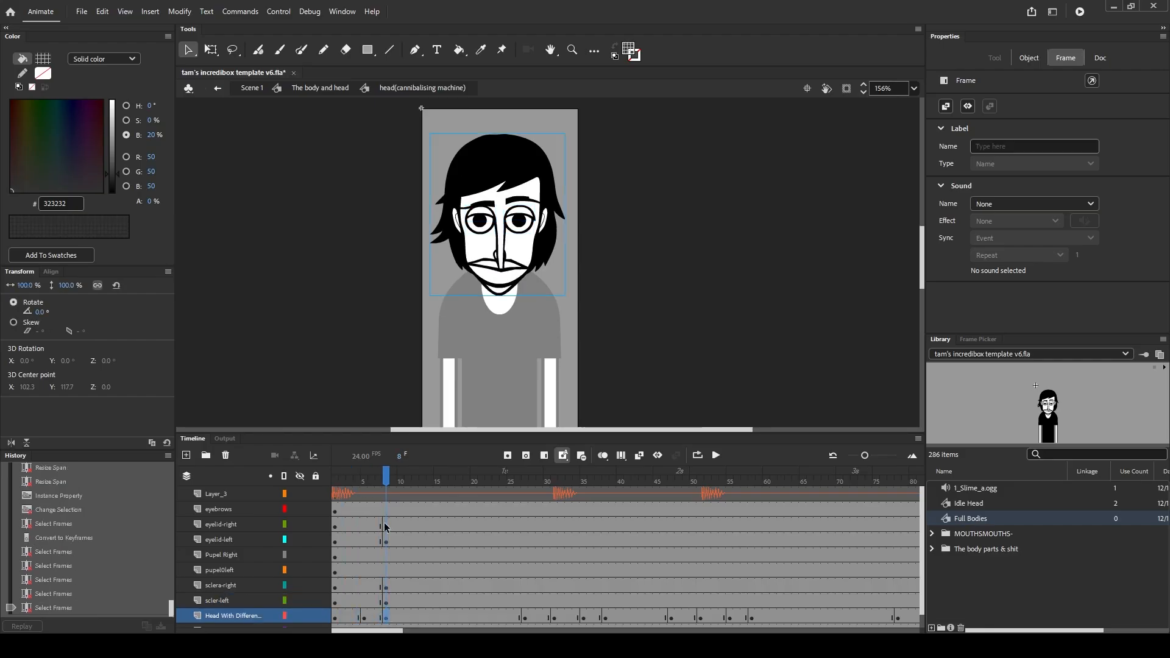
pyautogui.moveTo(385, 527); pyautogui.dragTo(388, 544)
pyautogui.moveTo(386, 543); pyautogui.dragTo(378, 543)
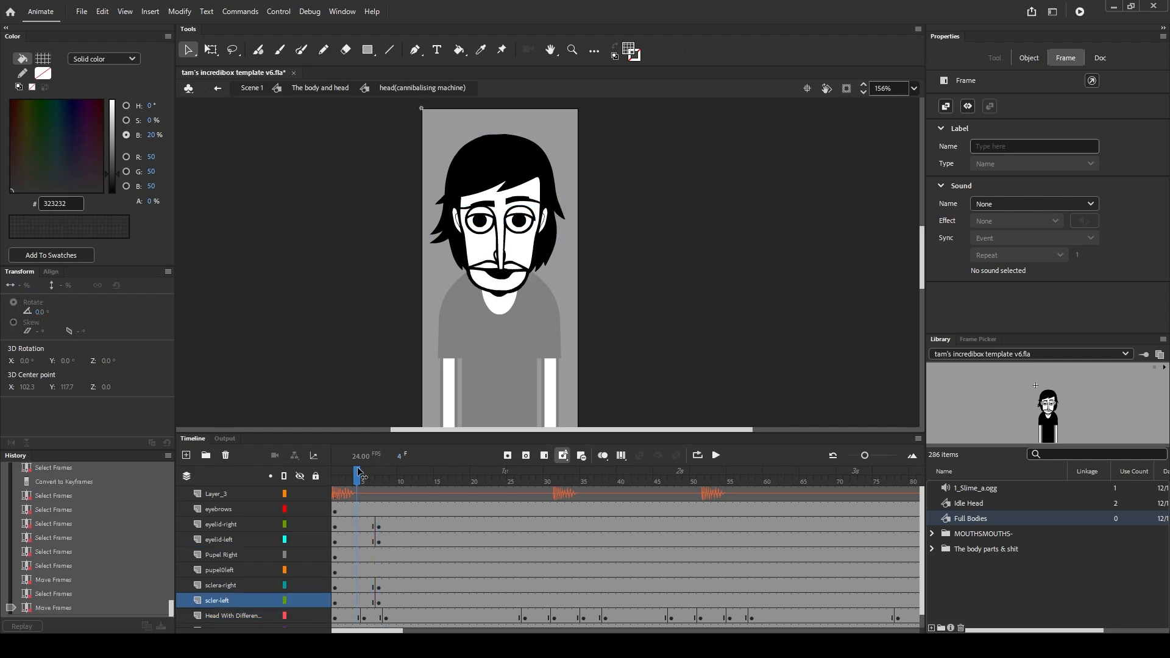
pyautogui.moveTo(358, 475); pyautogui.dragTo(393, 476)
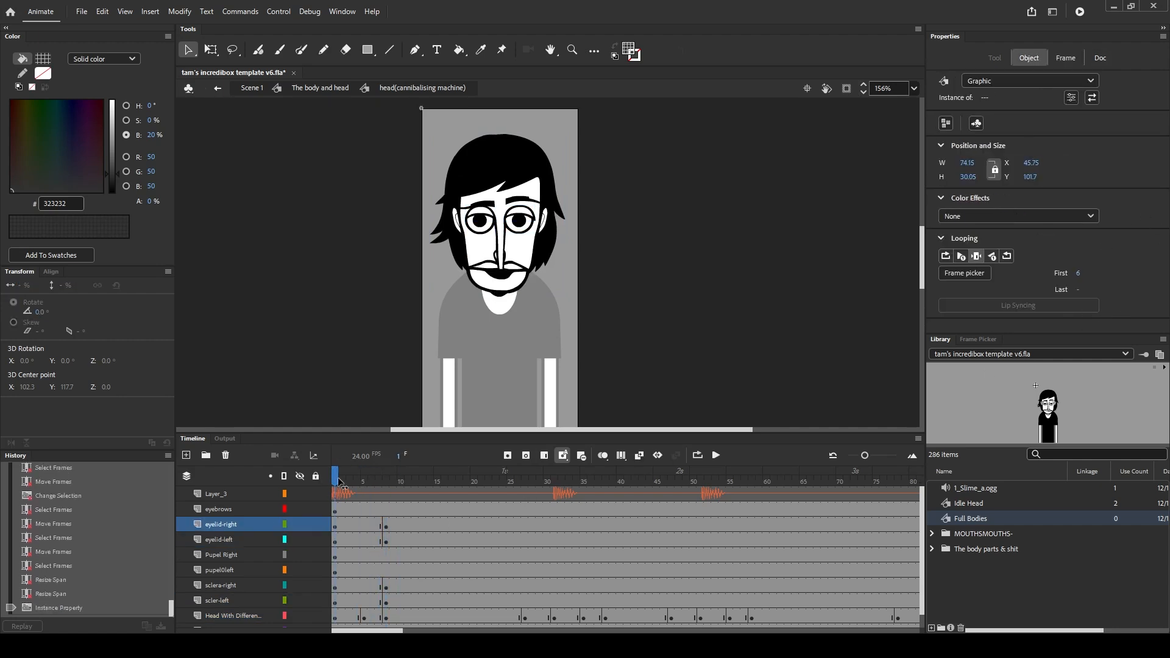
# Set the eyebrows at frame 1 to pose 14 of their graphic symbol
pyautogui.click(335, 510)
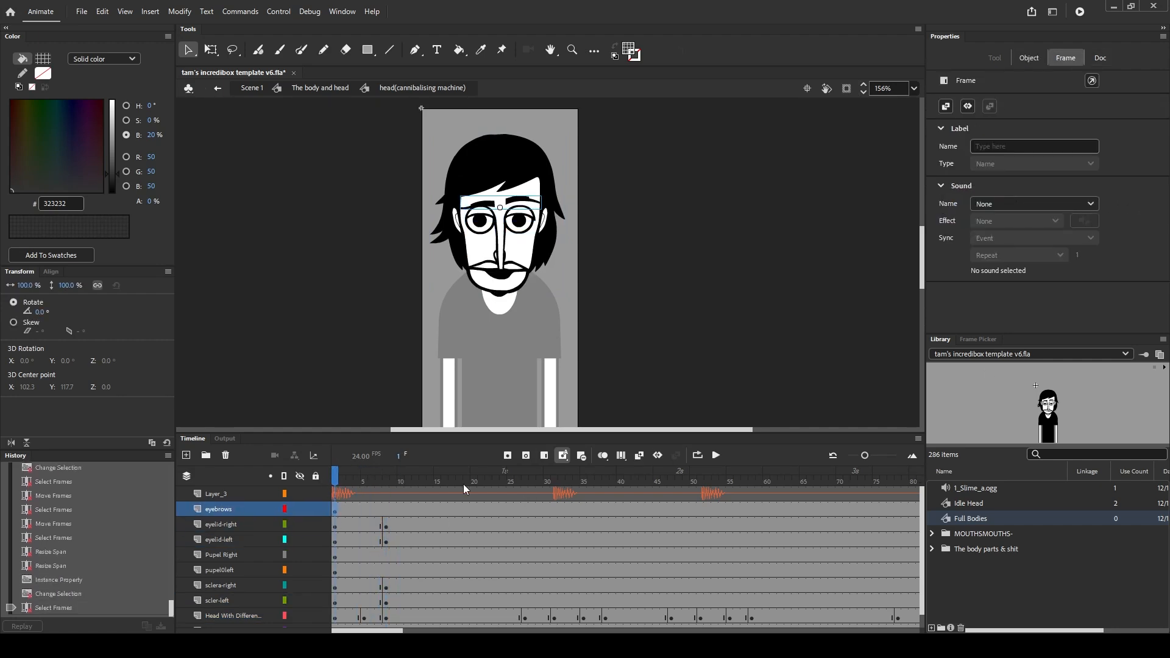
pyautogui.click(1028, 58)
pyautogui.click(978, 339)
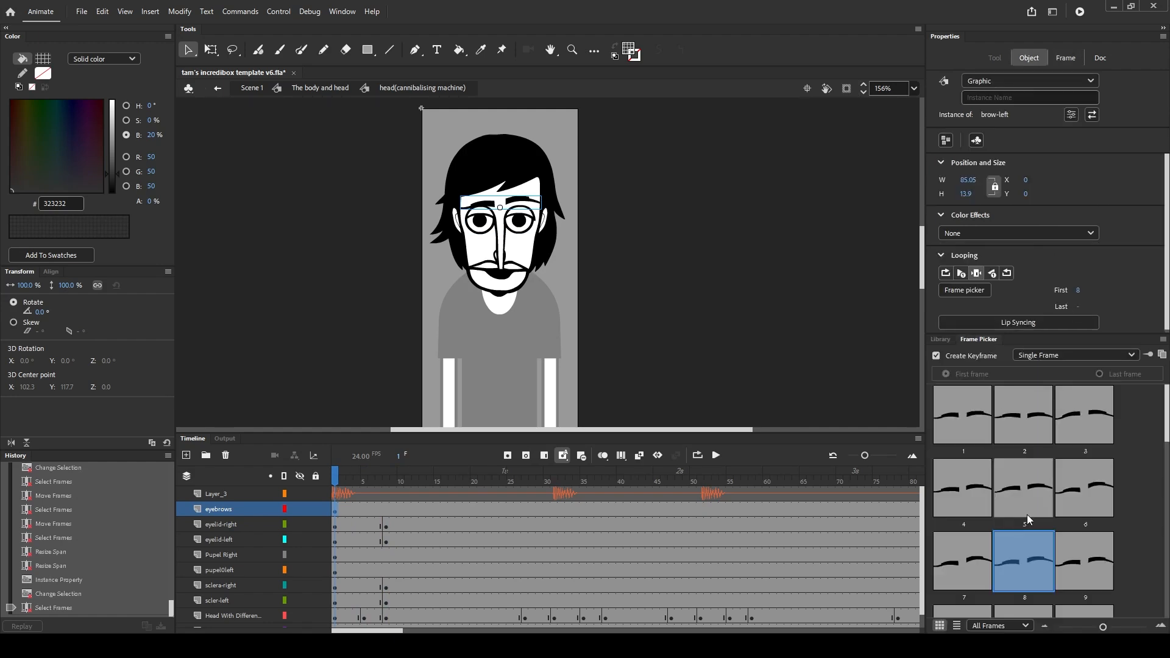
pyautogui.click(1032, 473)
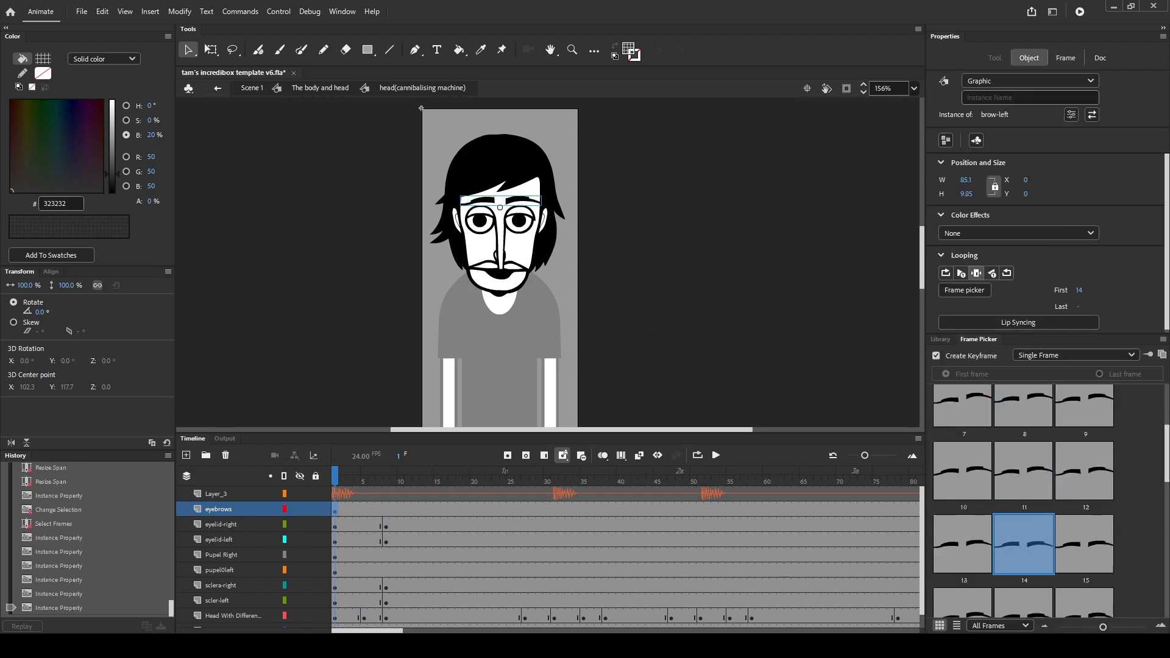
# Nudge the eyebrows up at frame 1 and back down in a new keyframe at frame 5
pyautogui.click(365, 482)
pyautogui.moveTo(365, 485); pyautogui.dragTo(335, 484)
pyautogui.click(368, 509)
pyautogui.click(336, 509)
pyautogui.click(363, 510)
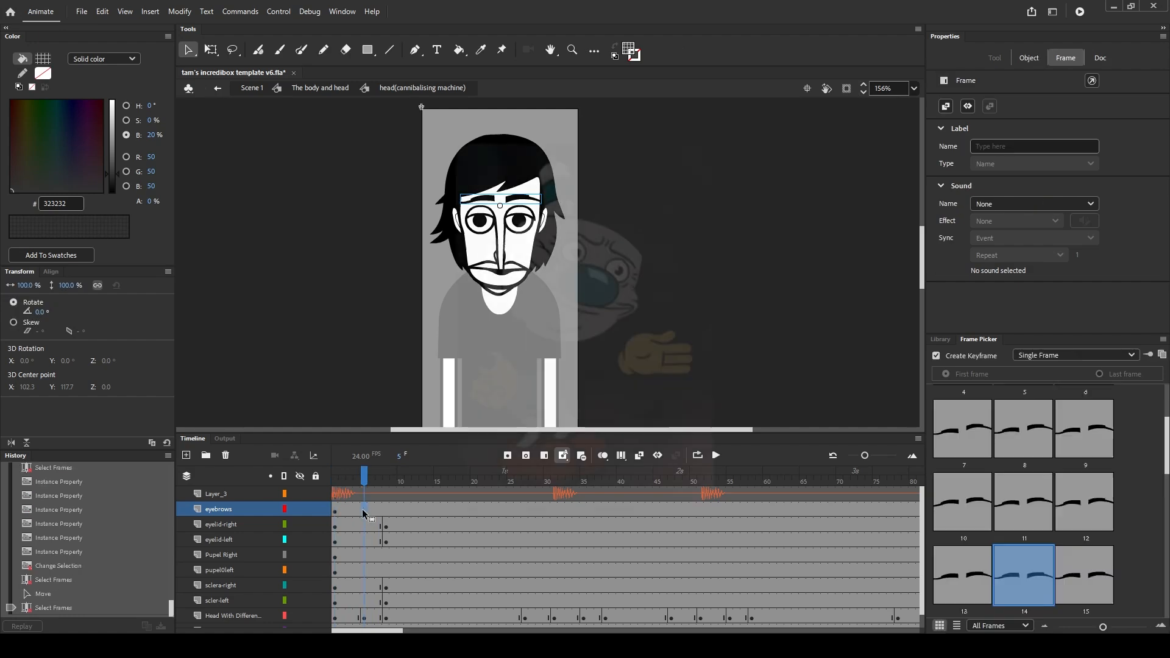
pyautogui.press('Down')
pyautogui.press('Down')
# Add an eyebrows keyframe at frame 8 using pose 8, and play the animation from the start
pyautogui.click(388, 509)
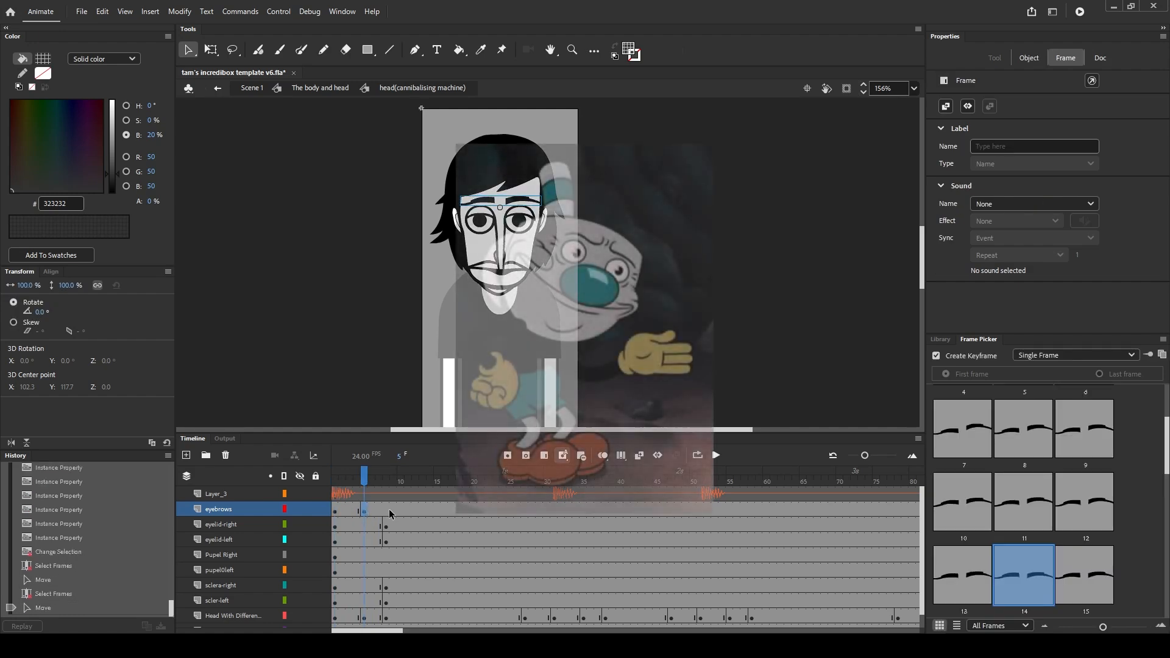
pyautogui.click(1035, 444)
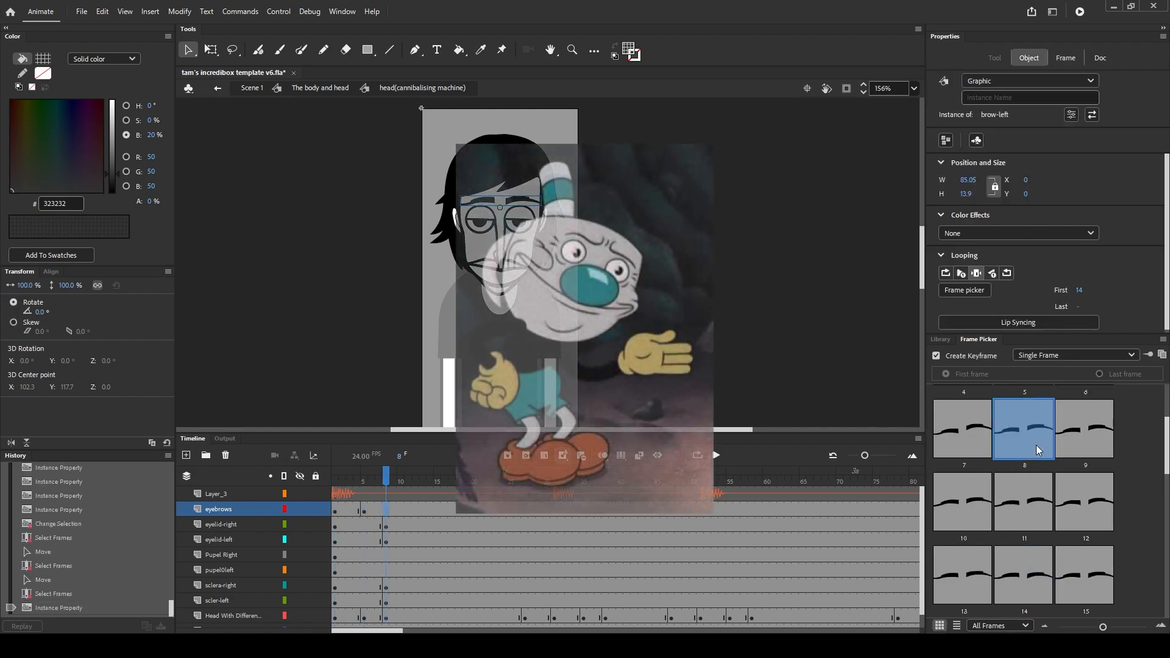
pyautogui.moveTo(384, 478); pyautogui.dragTo(287, 473)
pyautogui.press('Return')
# Duplicate the eyebrows keyframes at frames 1, 5 and 8 to frames 31, 35 and 38, and play the animation
pyautogui.moveTo(386, 509); pyautogui.dragTo(482, 490)
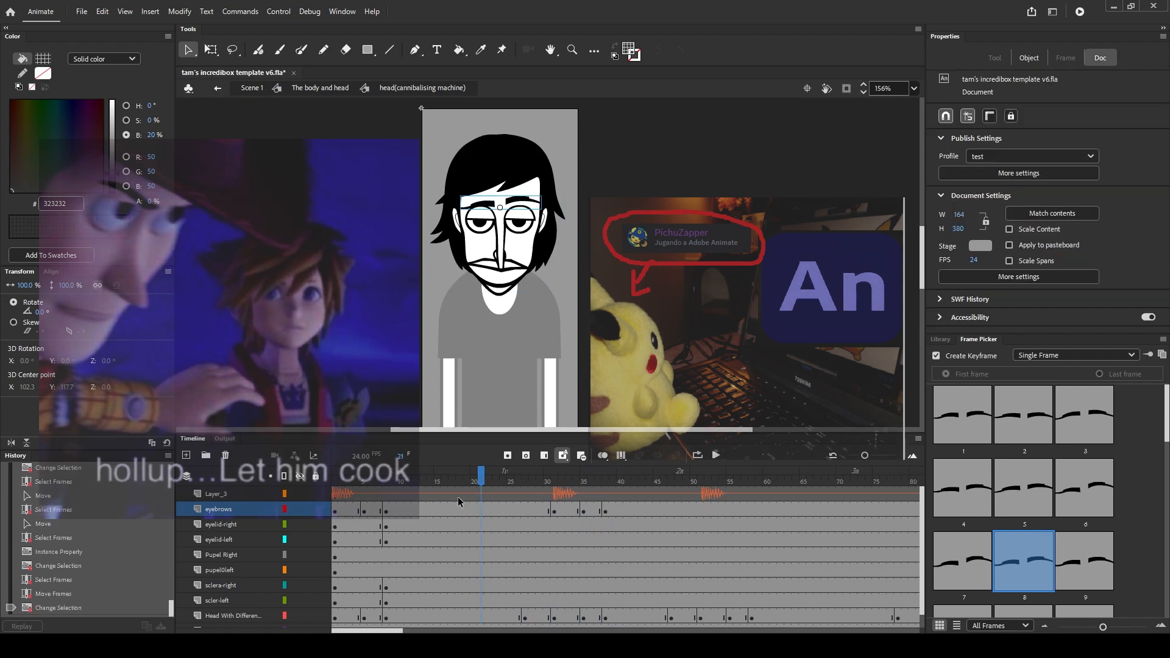
pyautogui.scroll(-1, 395, 554)
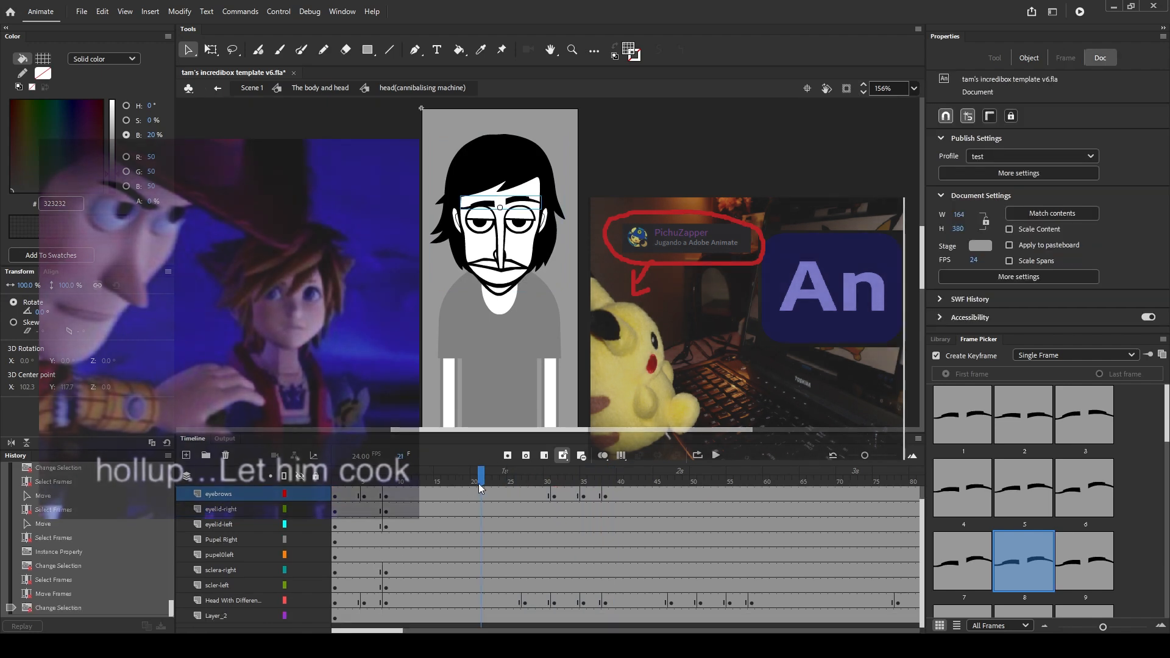
pyautogui.moveTo(490, 480); pyautogui.dragTo(334, 483)
pyautogui.press('Return')
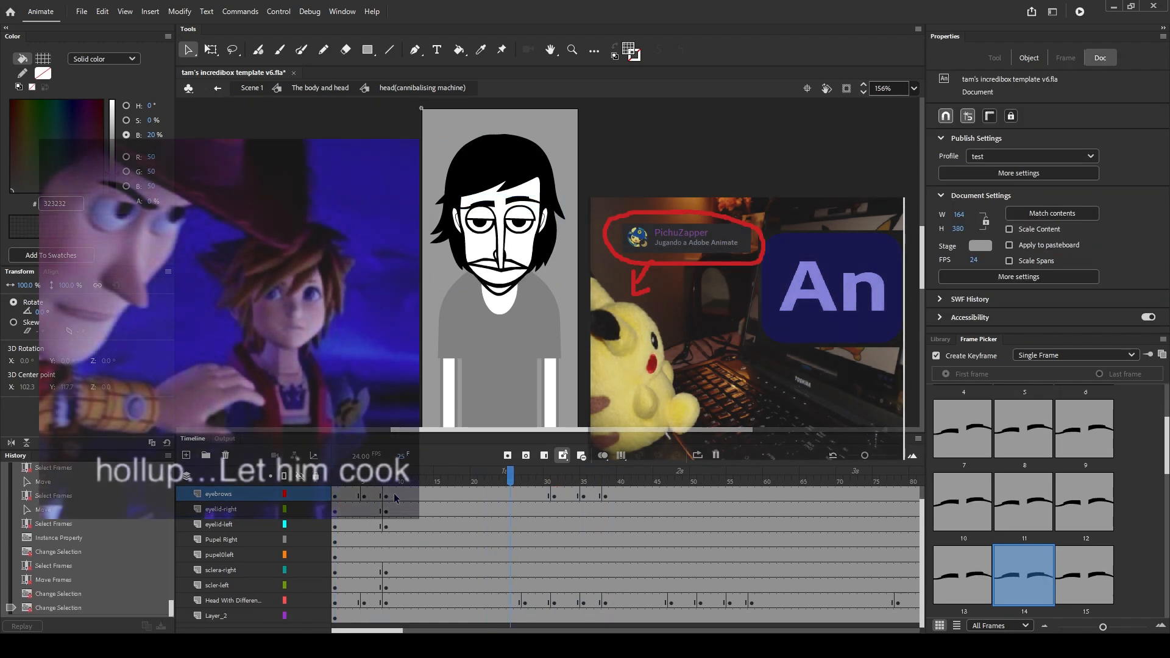
pyautogui.press('Return')
# Clear the eyebrows keyframes at frames 35 and 5, playing the animation to check the result
pyautogui.click(533, 479)
pyautogui.moveTo(534, 479)
pyautogui.mouseDown()
pyautogui.moveTo(612, 479)
pyautogui.moveTo(538, 480)
pyautogui.moveTo(556, 481)
pyautogui.mouseUp()
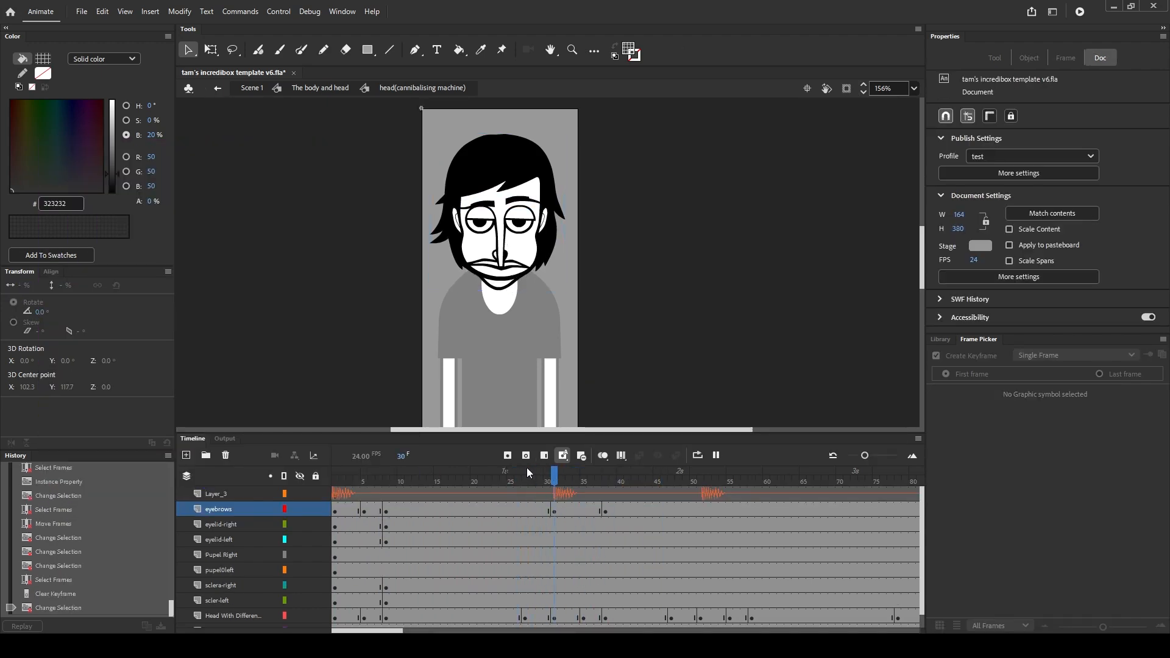
pyautogui.press('Return')
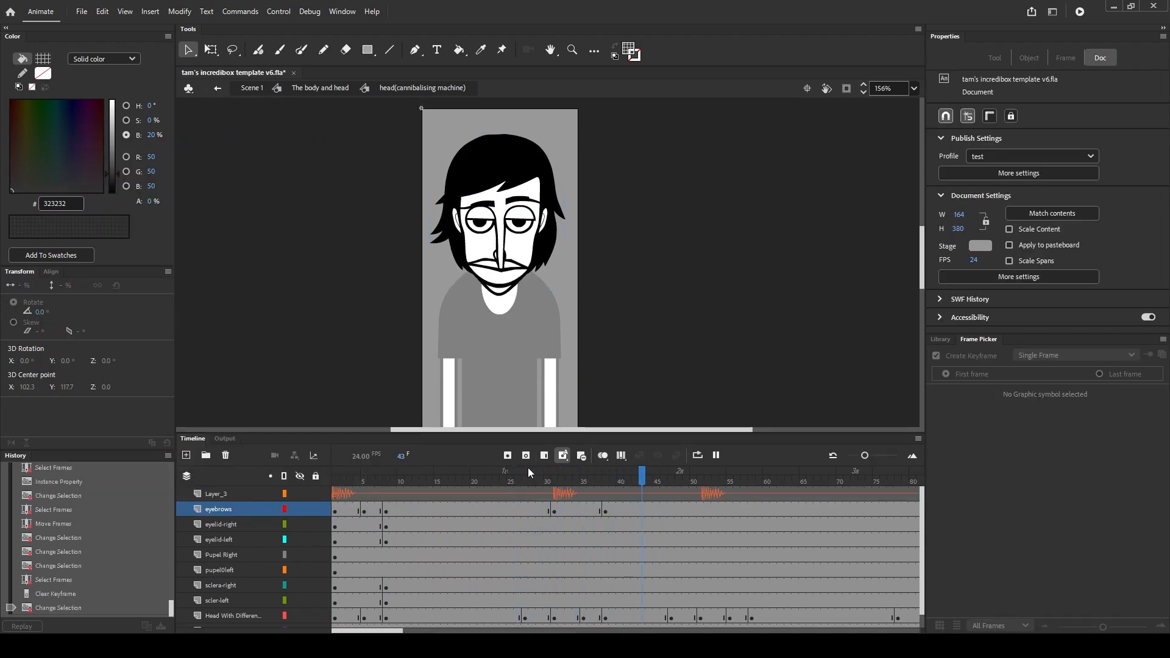
pyautogui.press('Return')
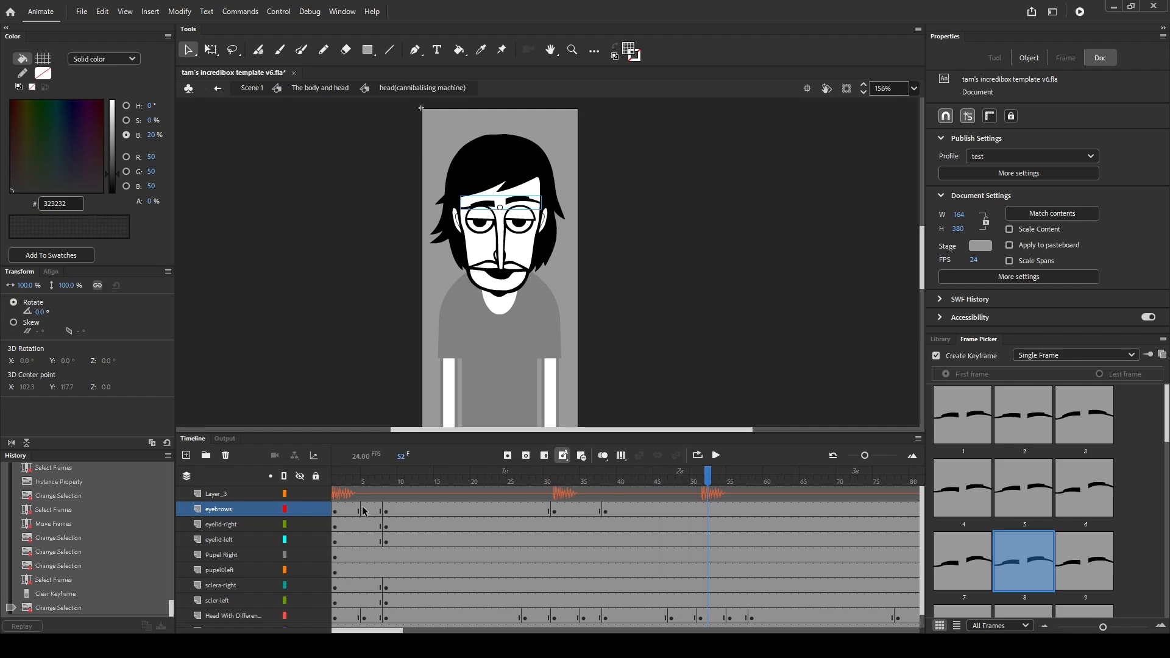
pyautogui.click(365, 511)
pyautogui.hotkey('shift', 'F6')
pyautogui.press('Return')
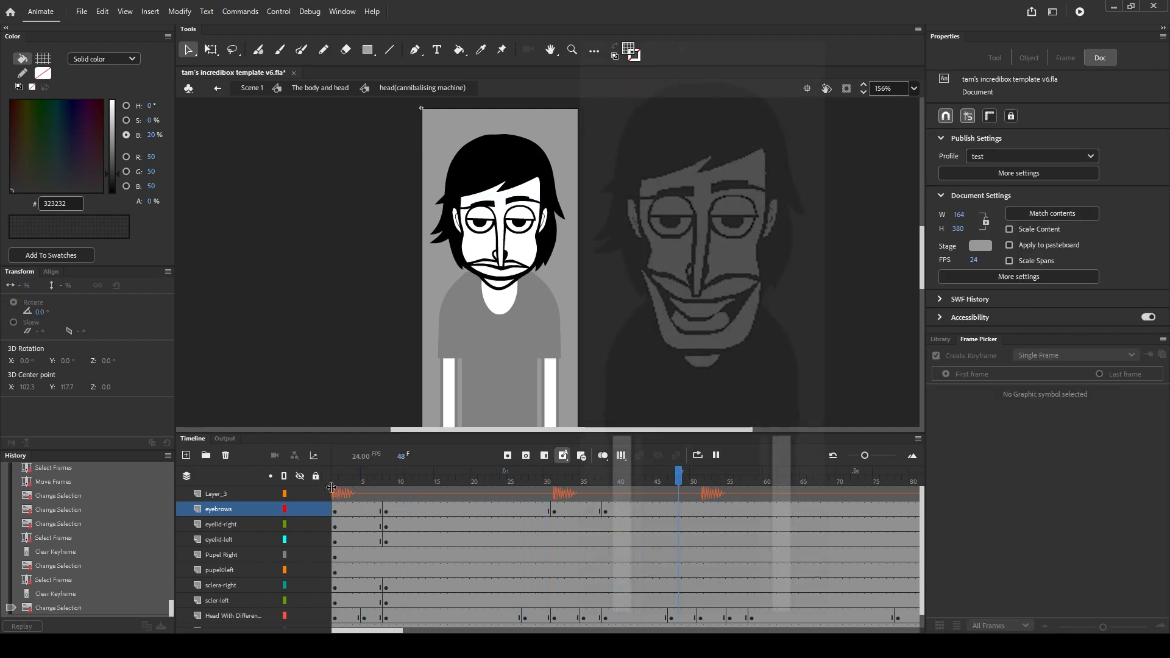
# Duplicate the eyebrows keyframes at frames 31 and 38 to frames 51 and 58, and play the animation
pyautogui.press('Return')
pyautogui.moveTo(556, 506); pyautogui.dragTo(601, 507)
pyautogui.press('Return')
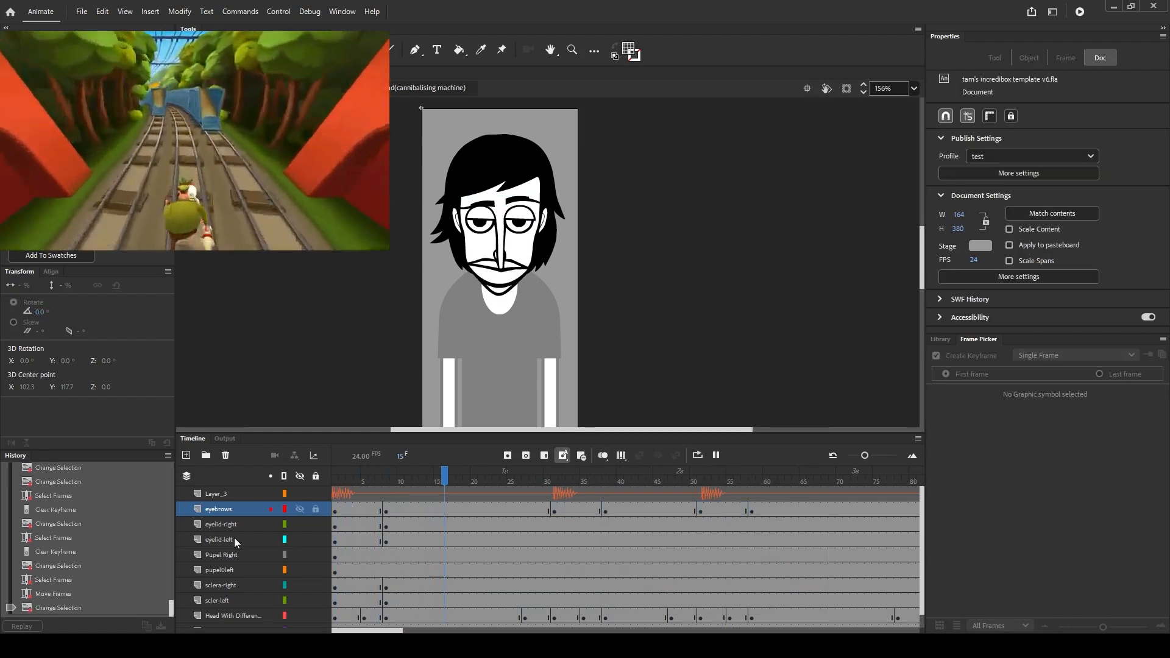
# Duplicate the eyelid and sclera keyframes at frames 1 and 8 to frames 31 and 38 and to 51 and 58, and play the animation
pyautogui.moveTo(334, 526); pyautogui.dragTo(567, 539)
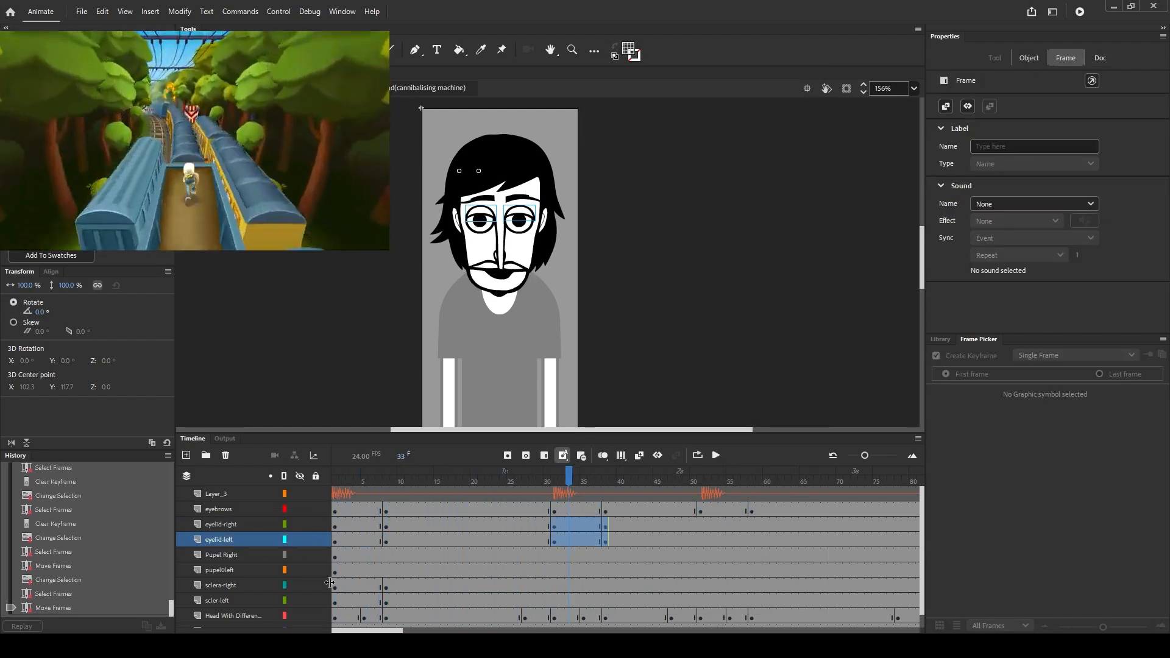
pyautogui.moveTo(336, 584); pyautogui.dragTo(553, 583)
pyautogui.click(553, 586)
pyautogui.keyDown('shift'); pyautogui.click(603, 603); pyautogui.keyUp('shift')
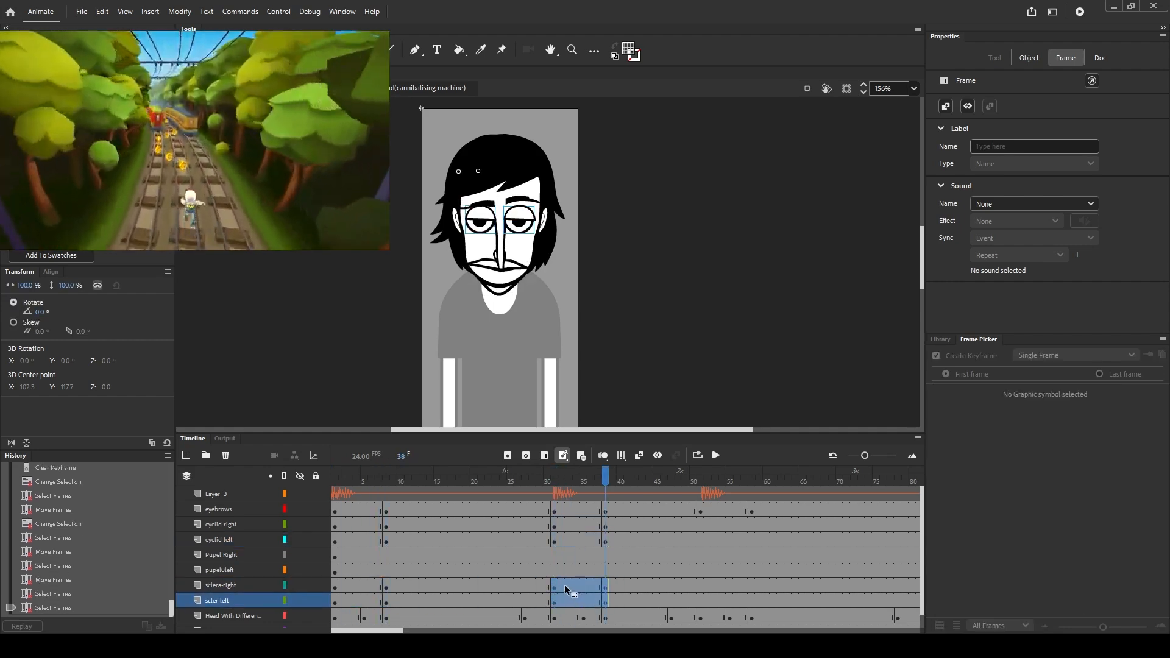
pyautogui.moveTo(704, 585); pyautogui.dragTo(704, 585)
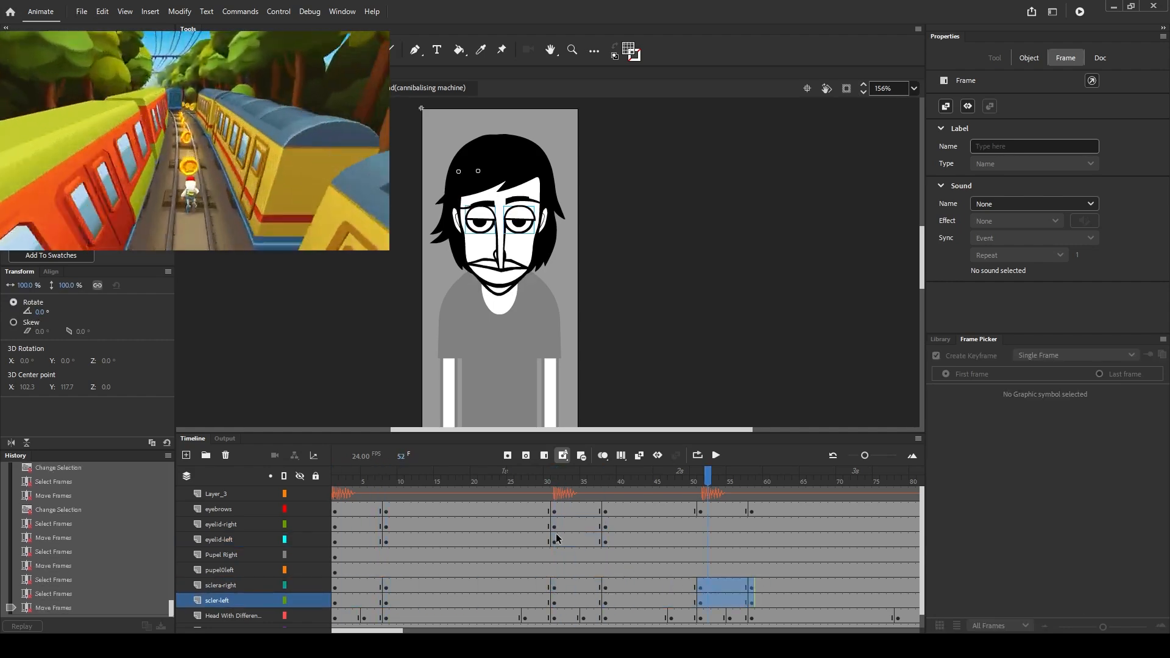
pyautogui.keyDown('shift'); pyautogui.click(605, 541); pyautogui.keyUp('shift')
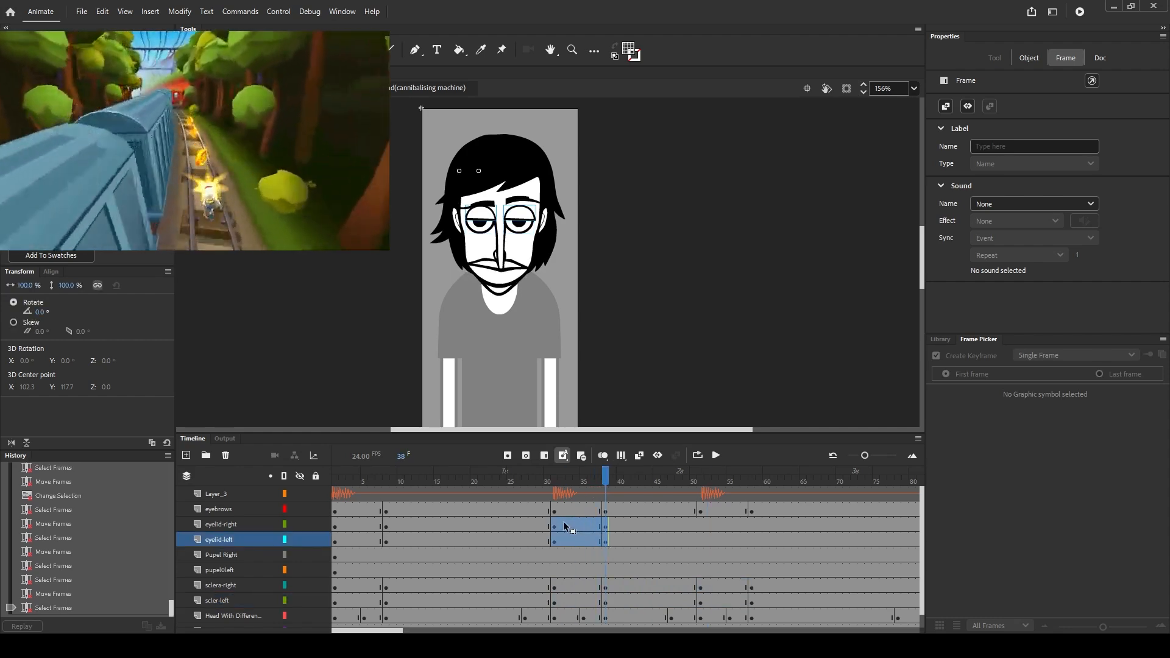
pyautogui.moveTo(707, 529); pyautogui.dragTo(704, 529)
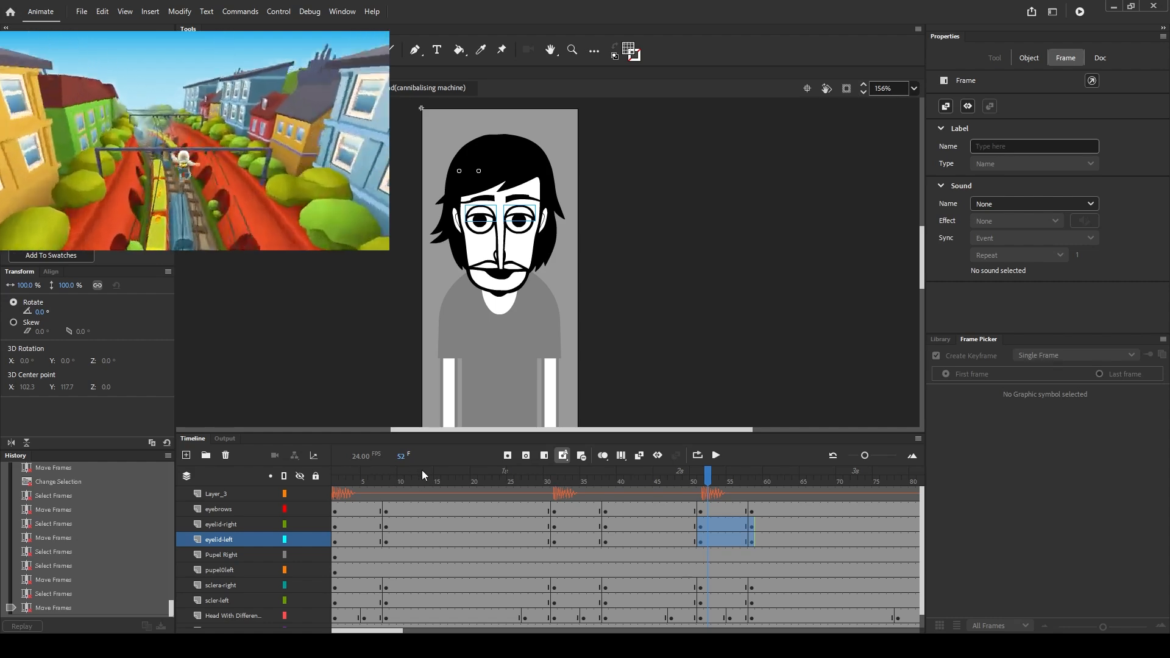
pyautogui.click(334, 475)
pyautogui.press('Return')
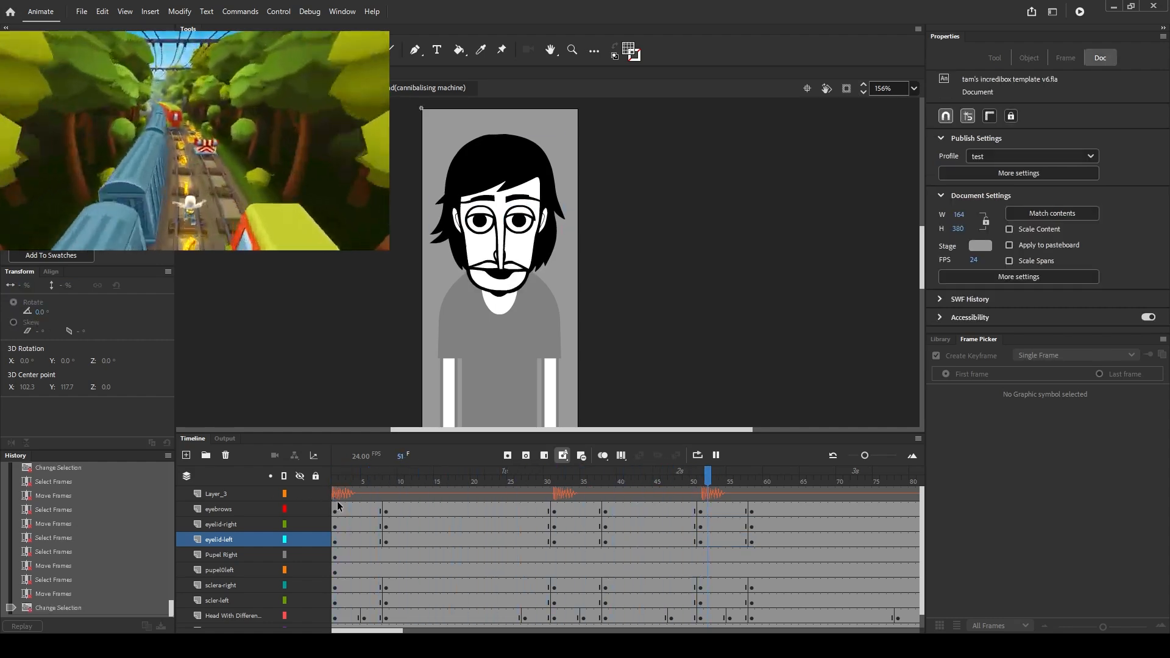
# Add a nudged eyebrows keyframe at frame 5, duplicate it to frames 35 and 55, and play the animation
pyautogui.click(362, 476)
pyautogui.moveTo(359, 471); pyautogui.dragTo(333, 491)
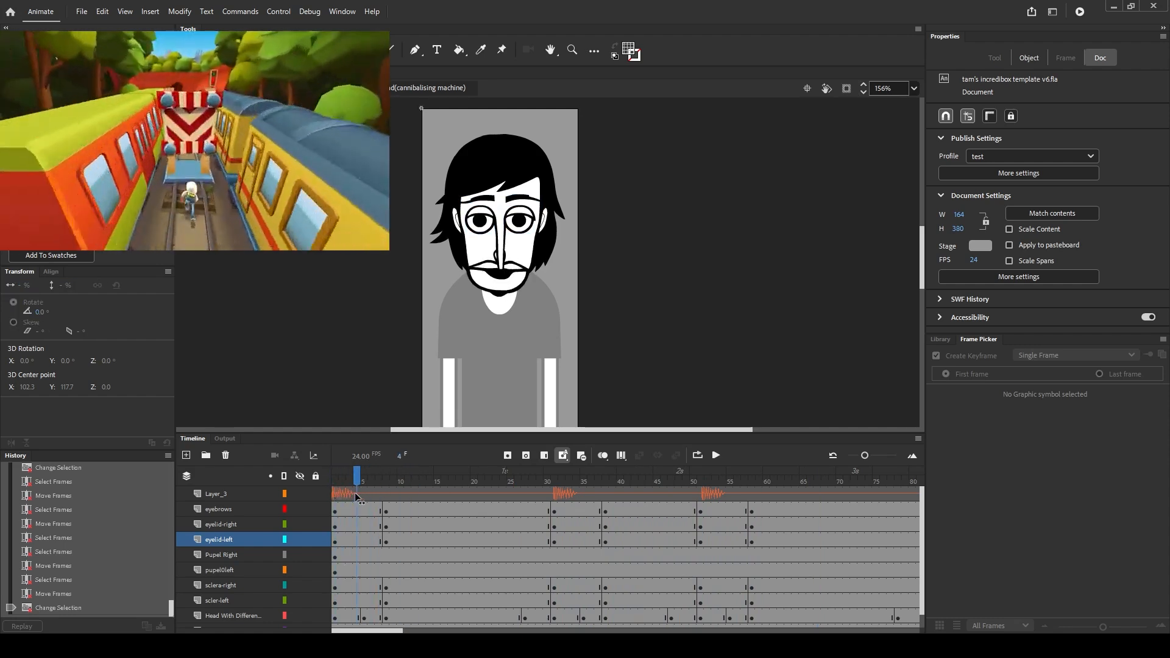
pyautogui.click(363, 512)
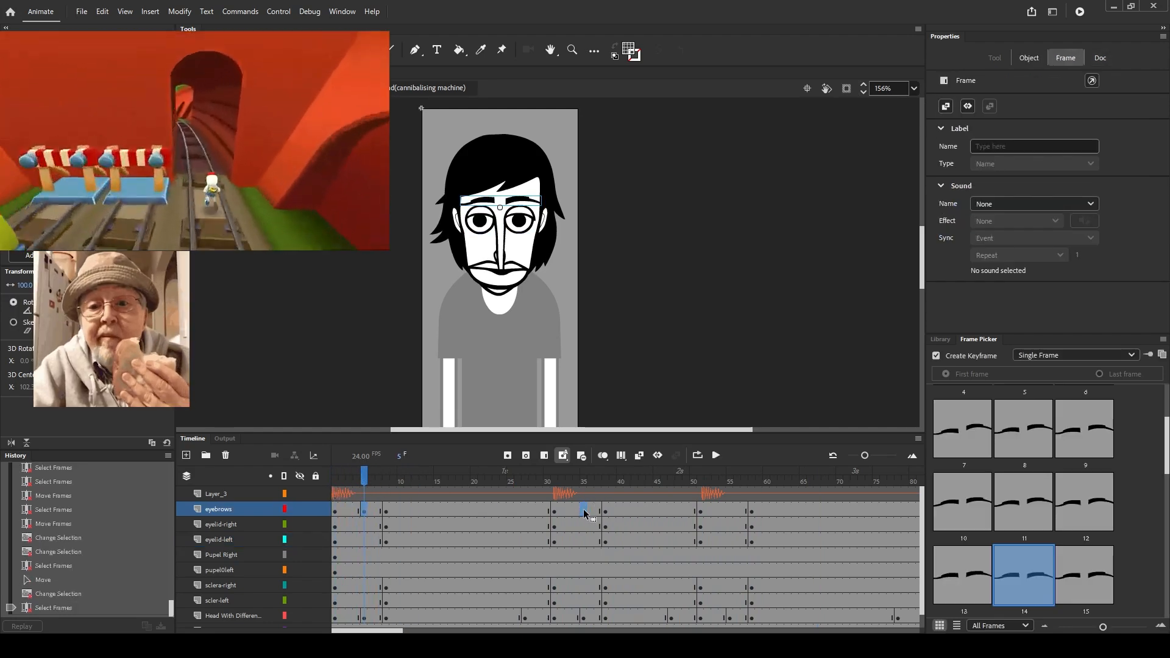
pyautogui.moveTo(583, 510); pyautogui.dragTo(583, 509)
pyautogui.moveTo(725, 510); pyautogui.dragTo(731, 509)
pyautogui.press('Return')
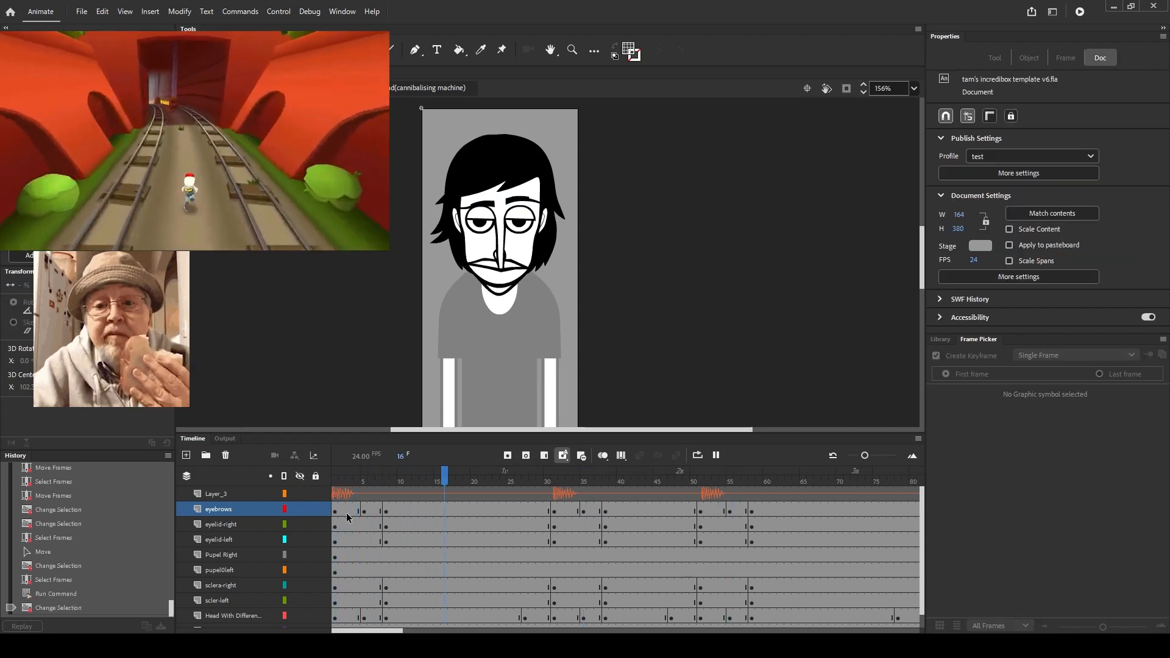
# Add keyframes on both pupil layers at frames 31 and 51, nudging the pupils right at frame 31 and left at frame 51
pyautogui.click(553, 553)
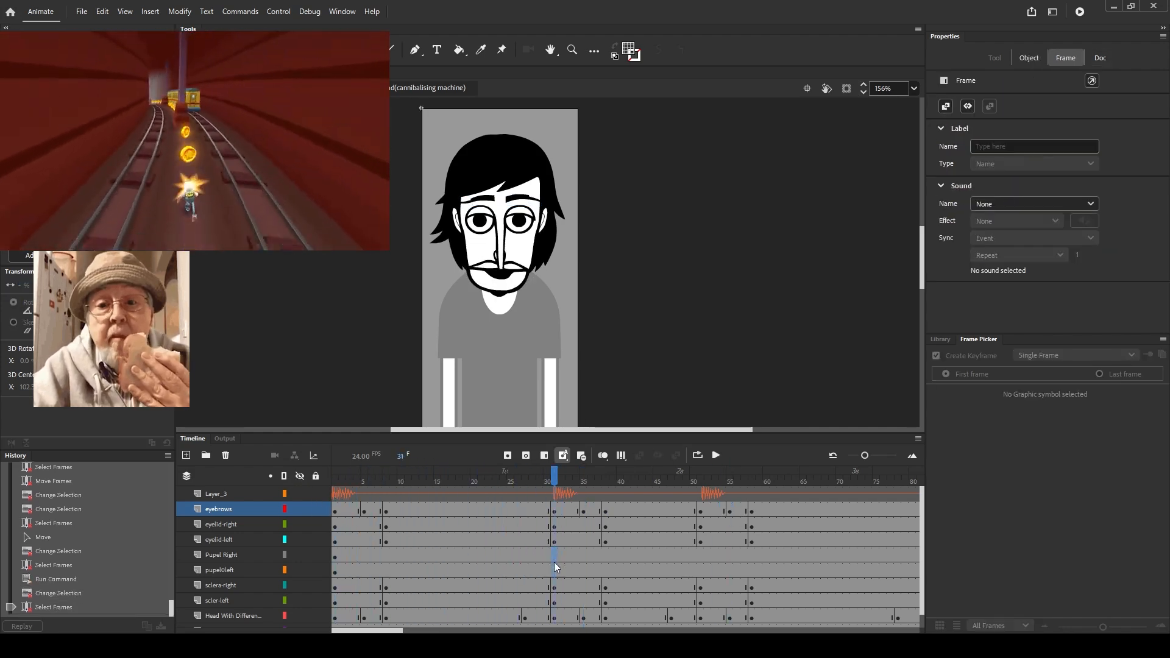
pyautogui.keyDown('shift'); pyautogui.click(554, 564); pyautogui.keyUp('shift')
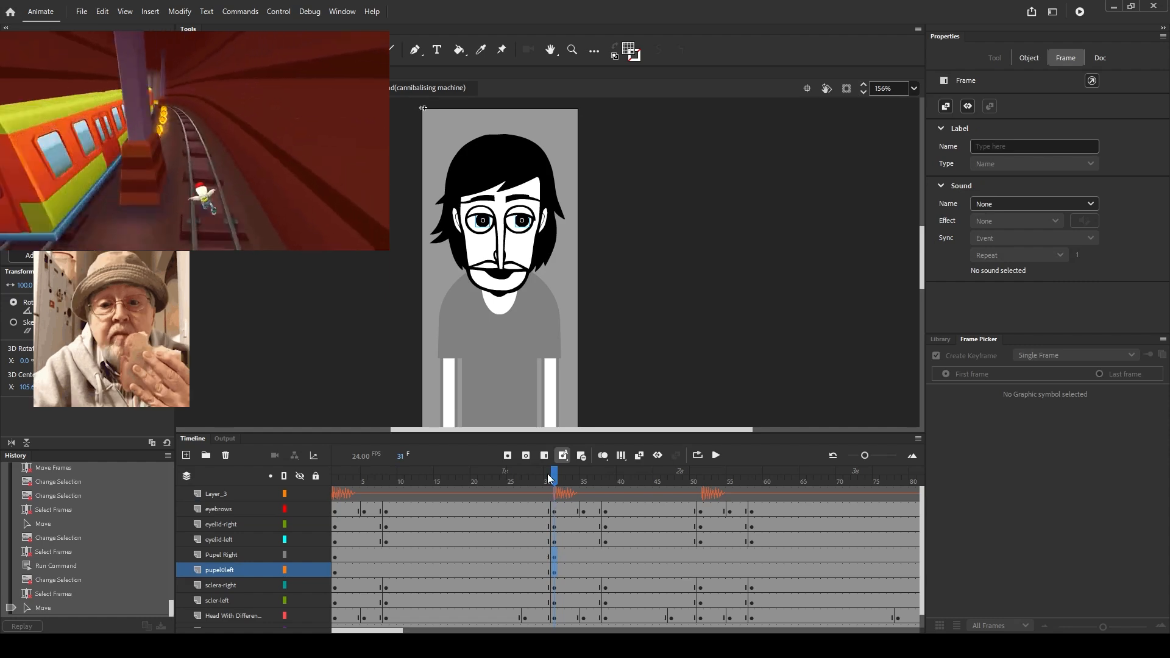
pyautogui.moveTo(553, 479); pyautogui.dragTo(699, 495)
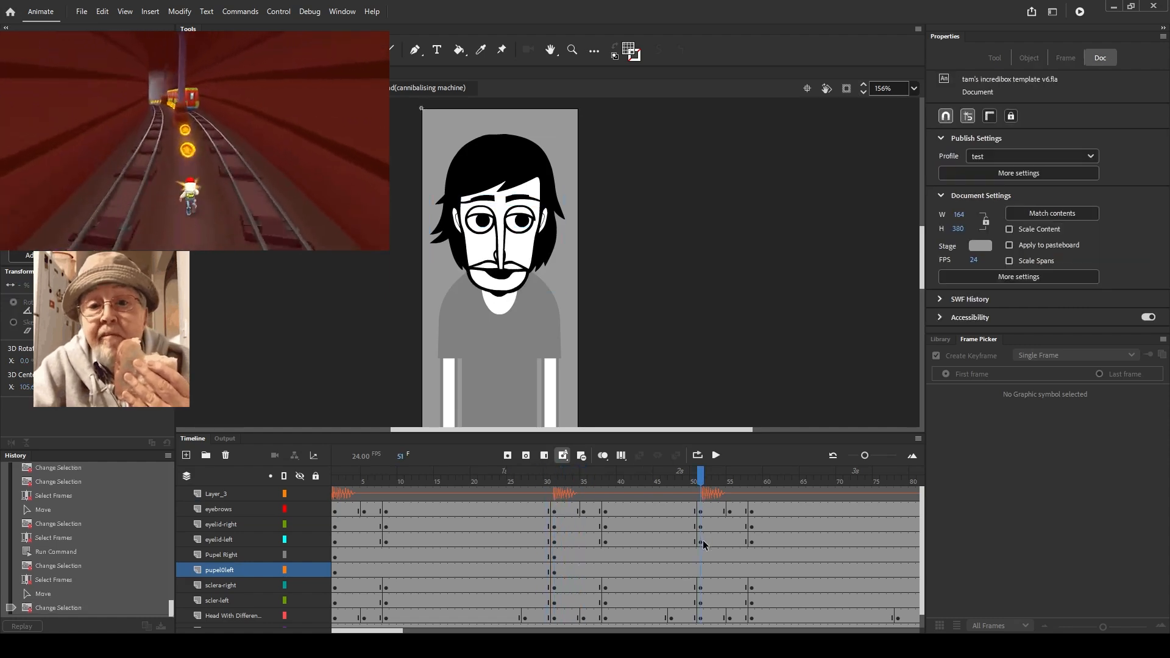
pyautogui.moveTo(699, 567); pyautogui.dragTo(698, 565)
# Set the looping First frame of both eyelids and both scleras at frame 58 to 1
pyautogui.moveTo(700, 478); pyautogui.dragTo(751, 481)
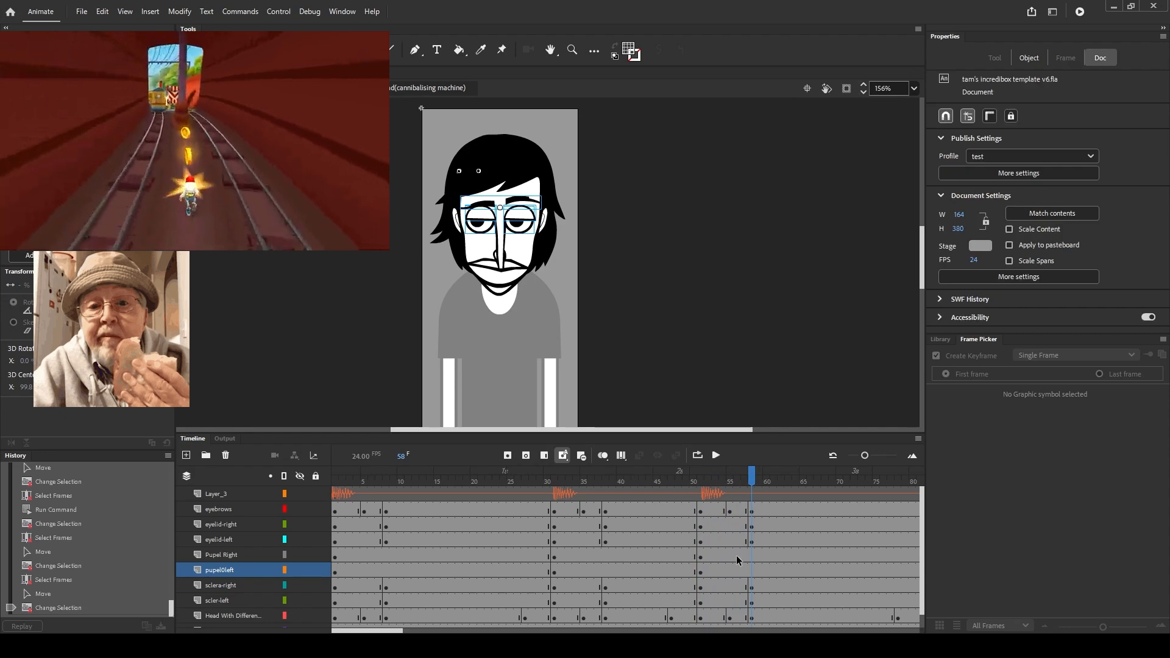
pyautogui.moveTo(751, 525); pyautogui.dragTo(749, 543)
pyautogui.moveTo(754, 586); pyautogui.dragTo(753, 602)
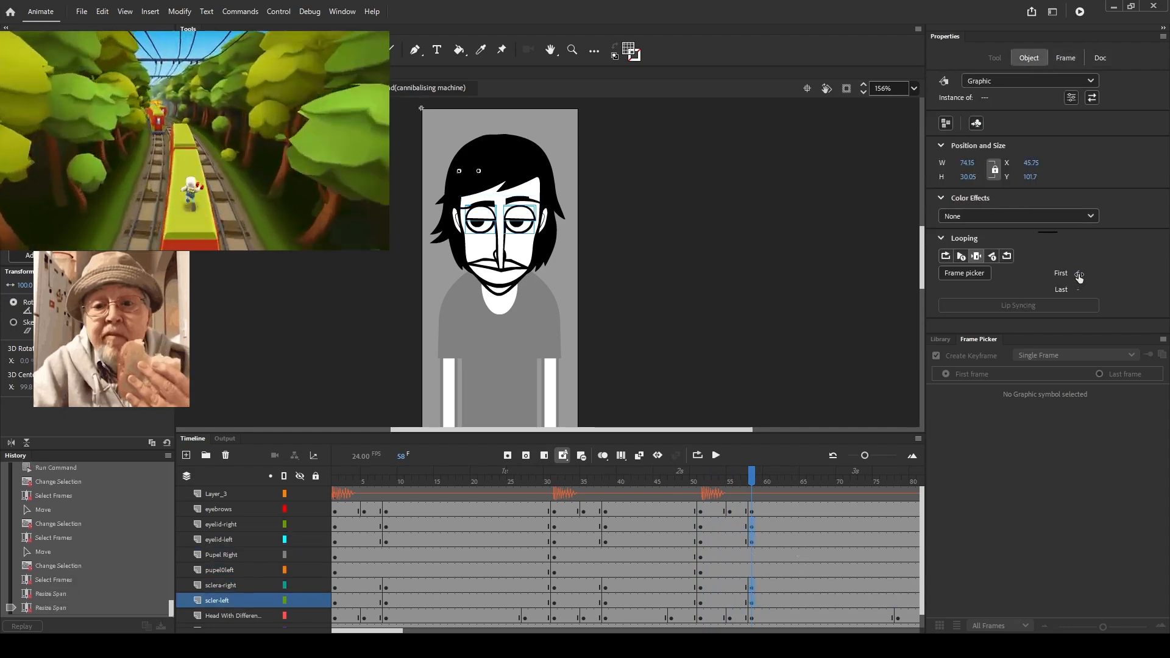
pyautogui.click(1079, 275)
pyautogui.write('1')
pyautogui.press('Return')
# Insert keyframes at frame 62 on both eyelid layers and both sclera layers
pyautogui.click(781, 525)
pyautogui.keyDown('ctrl'); pyautogui.click(780, 541); pyautogui.keyUp('ctrl')
pyautogui.keyDown('ctrl'); pyautogui.click(781, 588); pyautogui.keyUp('ctrl')
pyautogui.keyDown('ctrl'); pyautogui.click(782, 600); pyautogui.keyUp('ctrl')
pyautogui.press('F6')
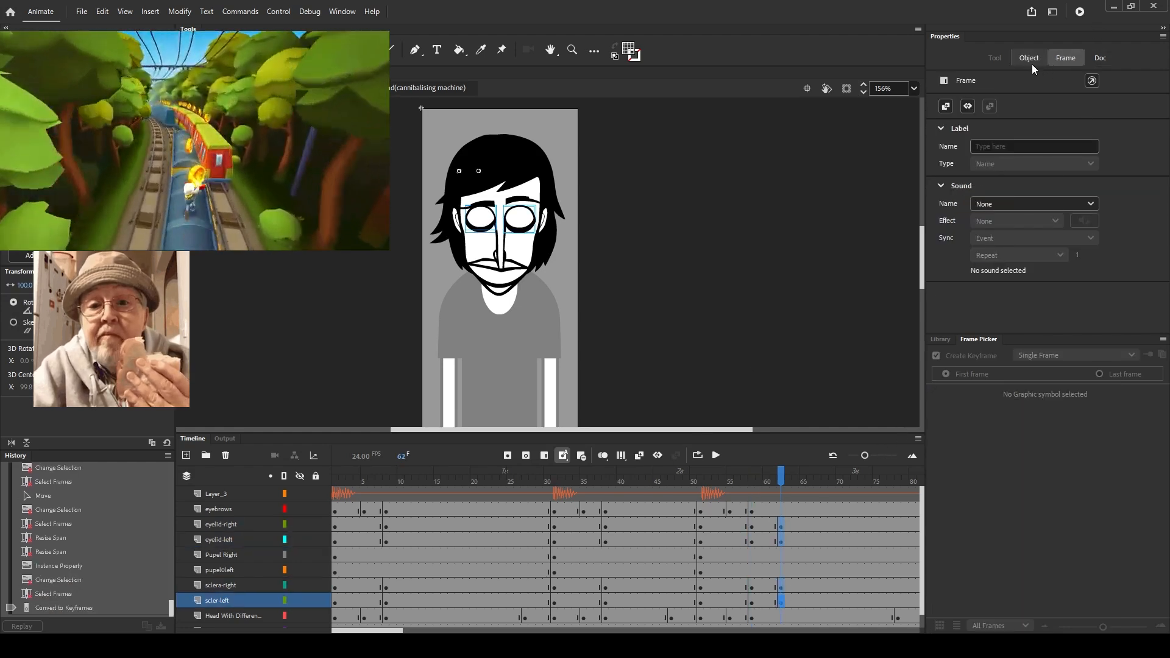
# Set the looping First frame of both eyelids and both scleras at frame 62 to 6
pyautogui.click(1031, 61)
pyautogui.click(1077, 274)
pyautogui.write('1')
pyautogui.press('Return')
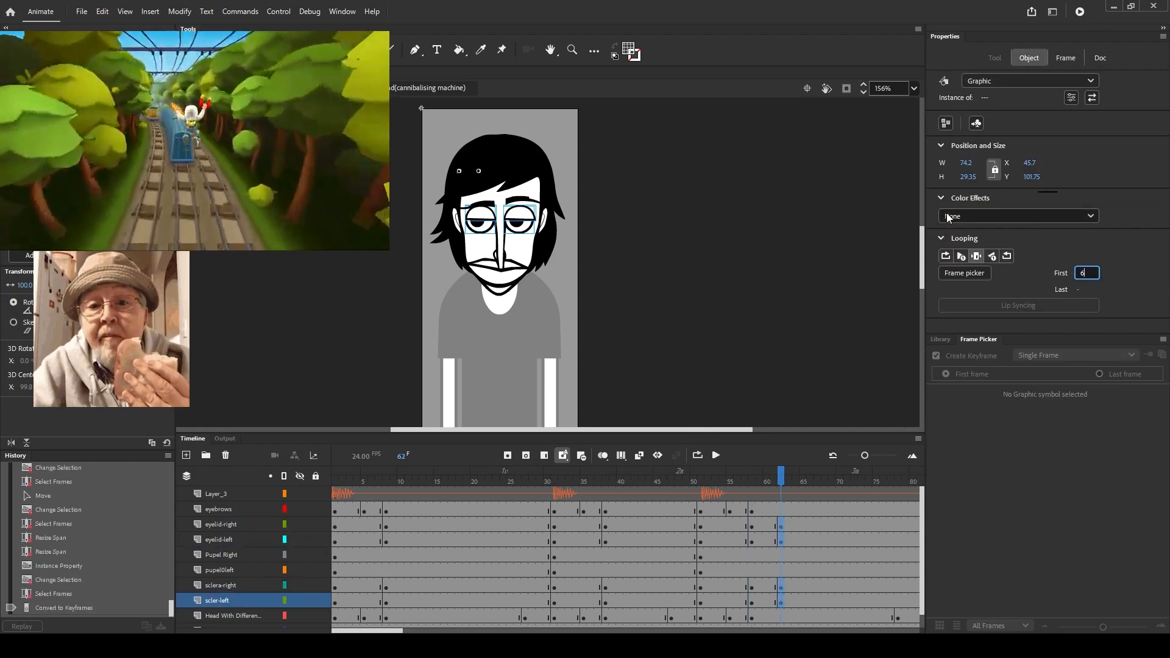
# Duplicate the frame 1 keyframes of both pupil layers to frame 62, and play the animation to check the eye movement
pyautogui.moveTo(467, 555); pyautogui.dragTo(779, 567)
pyautogui.moveTo(778, 474); pyautogui.dragTo(699, 475)
pyautogui.click(698, 476)
pyautogui.press('Return')
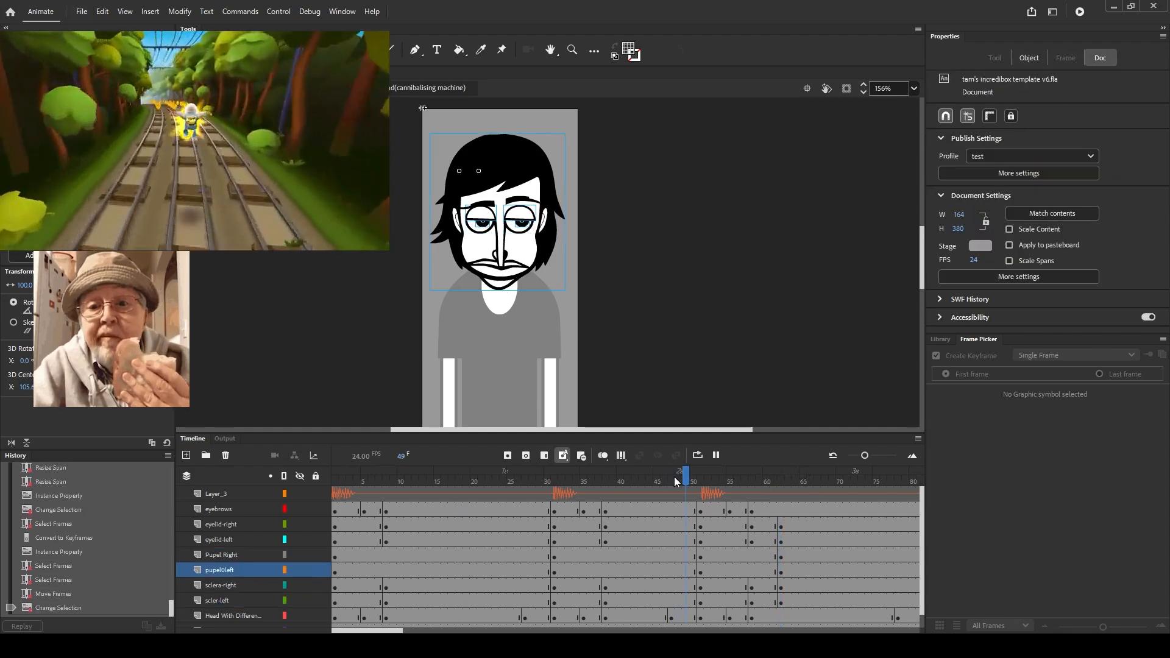
pyautogui.press('Return')
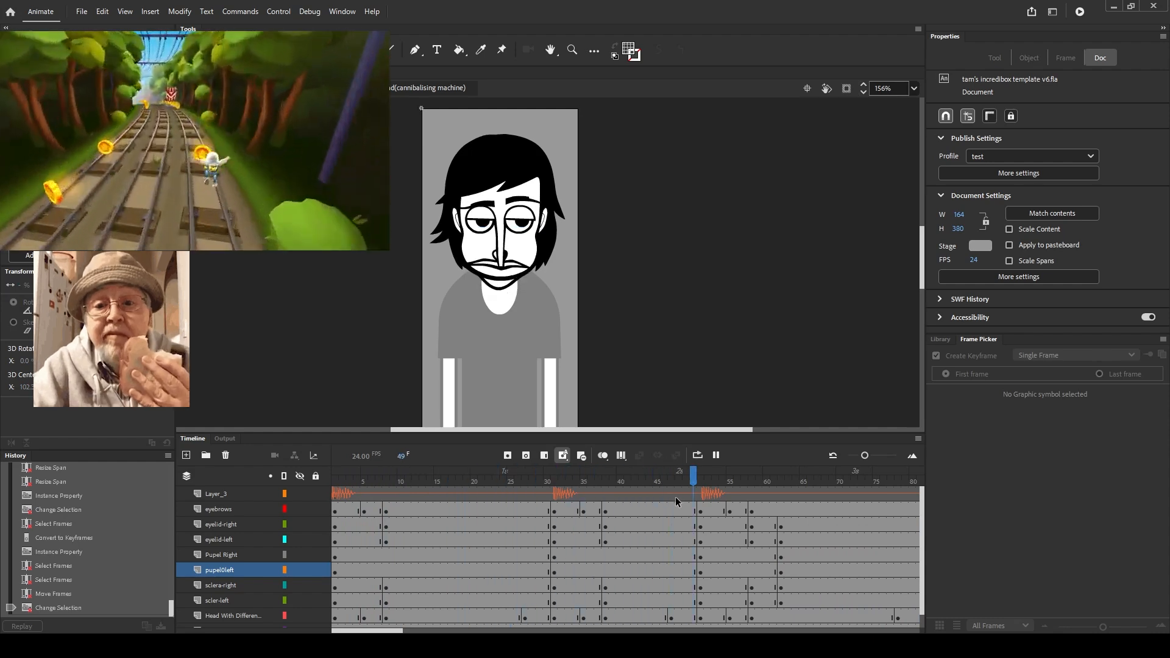
# Show the document's library and replay the head animation from frame 1
pyautogui.press('Return')
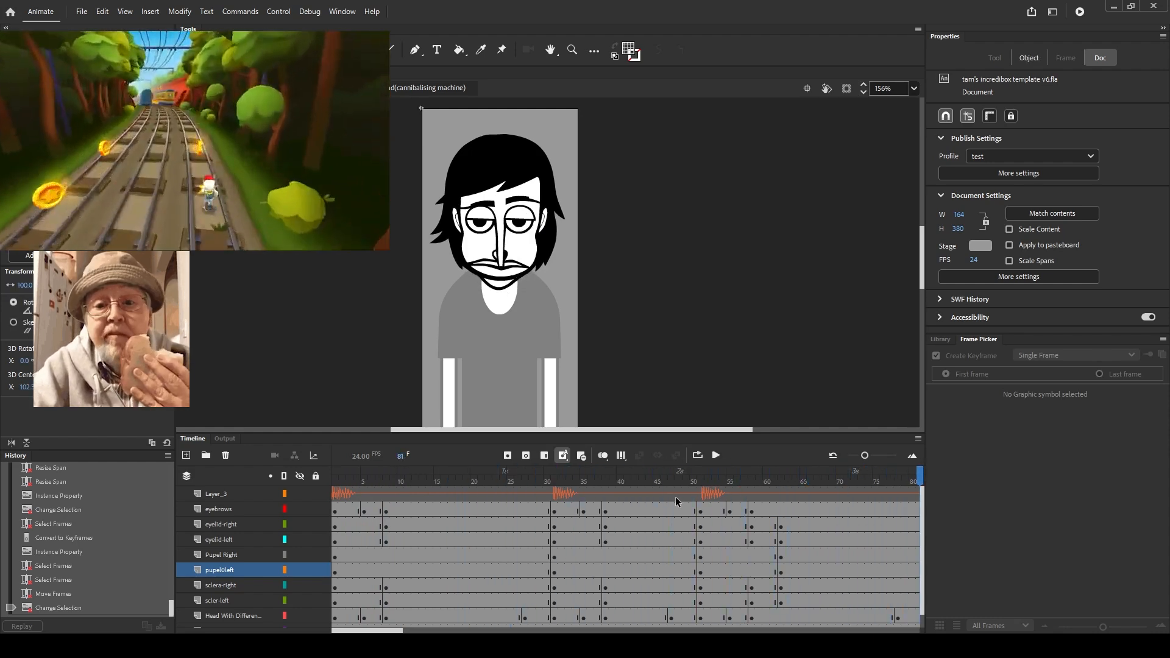
pyautogui.click(945, 339)
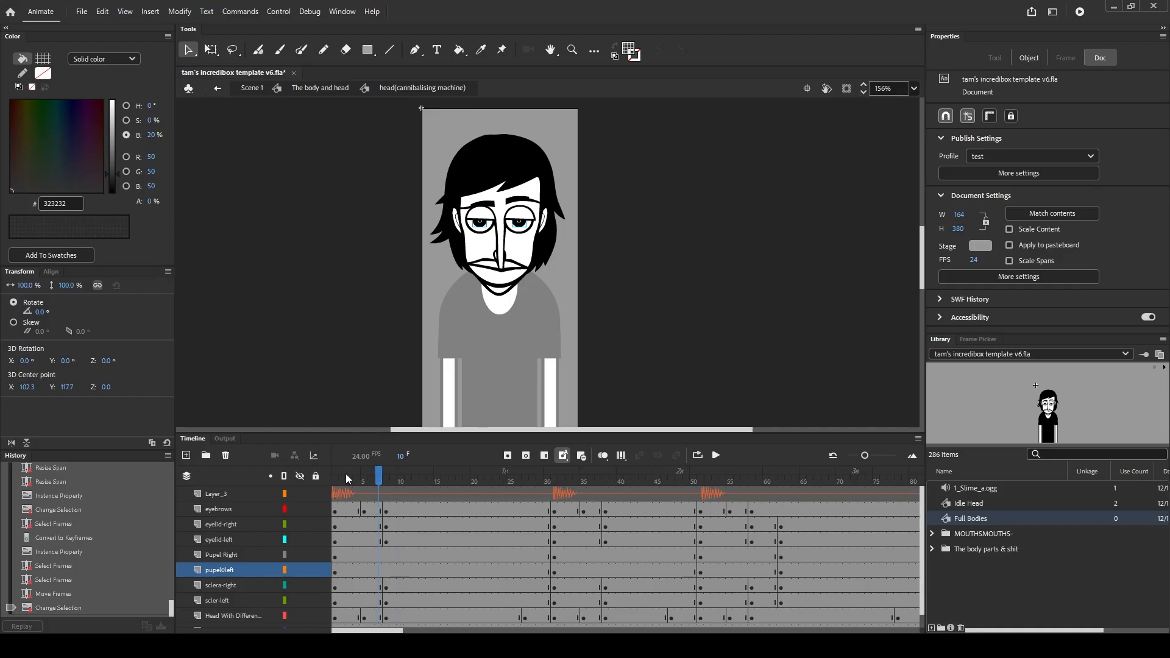
pyautogui.click(335, 475)
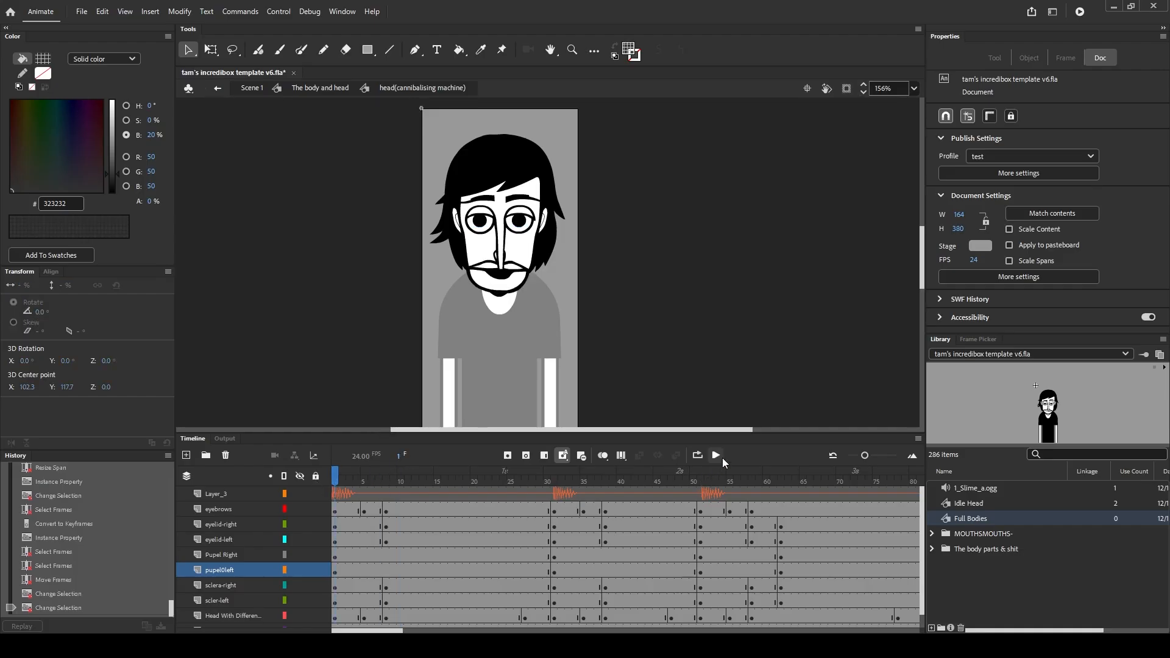
pyautogui.click(716, 455)
# Copy the sound layer Layer_3 from the head symbol and paste it into The body and head symbol
pyautogui.click(231, 493)
pyautogui.hotkey('ctrl', 'c')
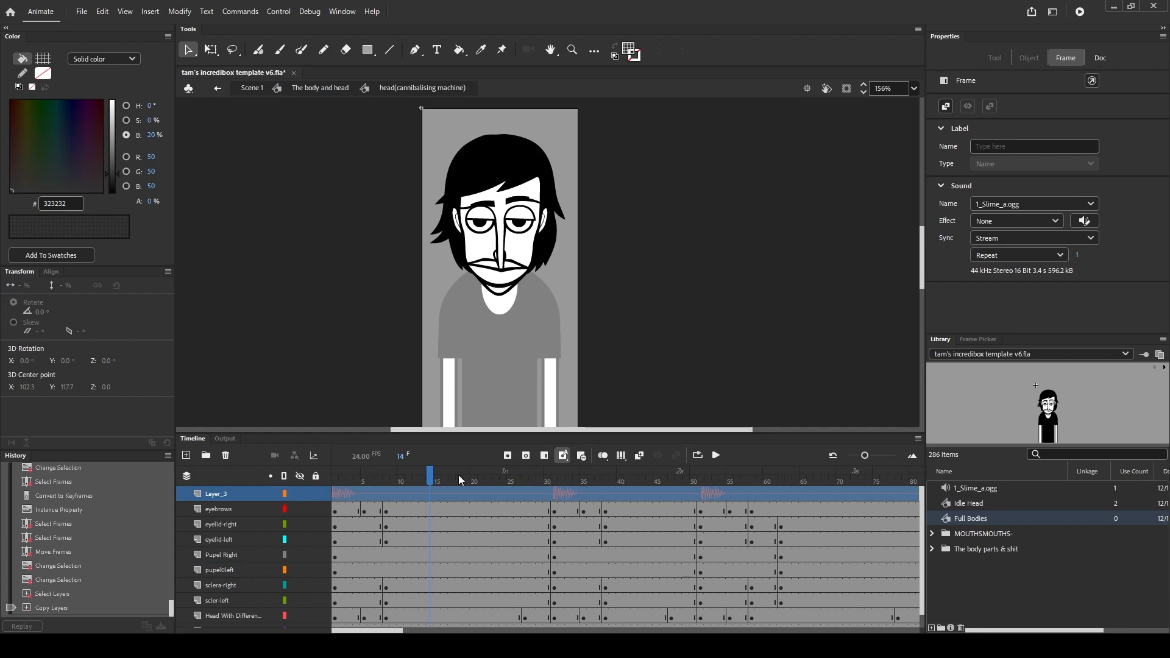
pyautogui.click(320, 88)
pyautogui.click(238, 494)
pyautogui.hotkey('ctrl', 'v')
# Extend the ze head and ze bodys layers with frames to match the sound layer's length
pyautogui.moveTo(387, 631); pyautogui.dragTo(483, 524)
pyautogui.press('F5')
pyautogui.scroll(-2, 568, 430)
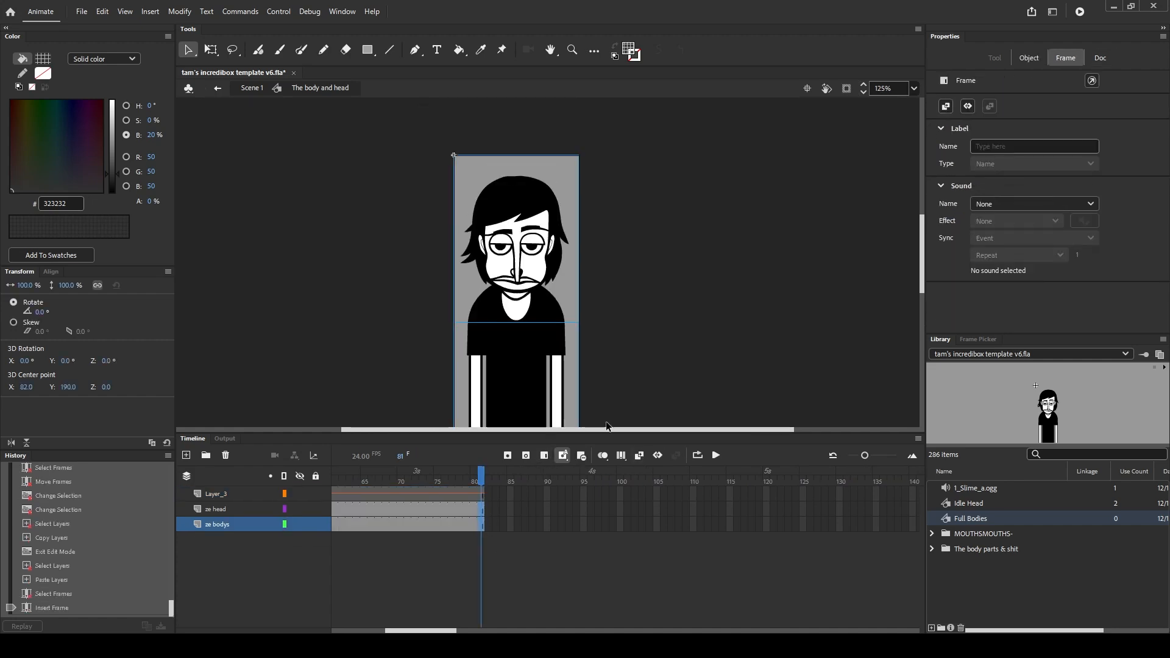
# Select the ze head keyframe at frame 1 and set the stage zoom to 100%
pyautogui.moveTo(522, 220); pyautogui.dragTo(381, 233)
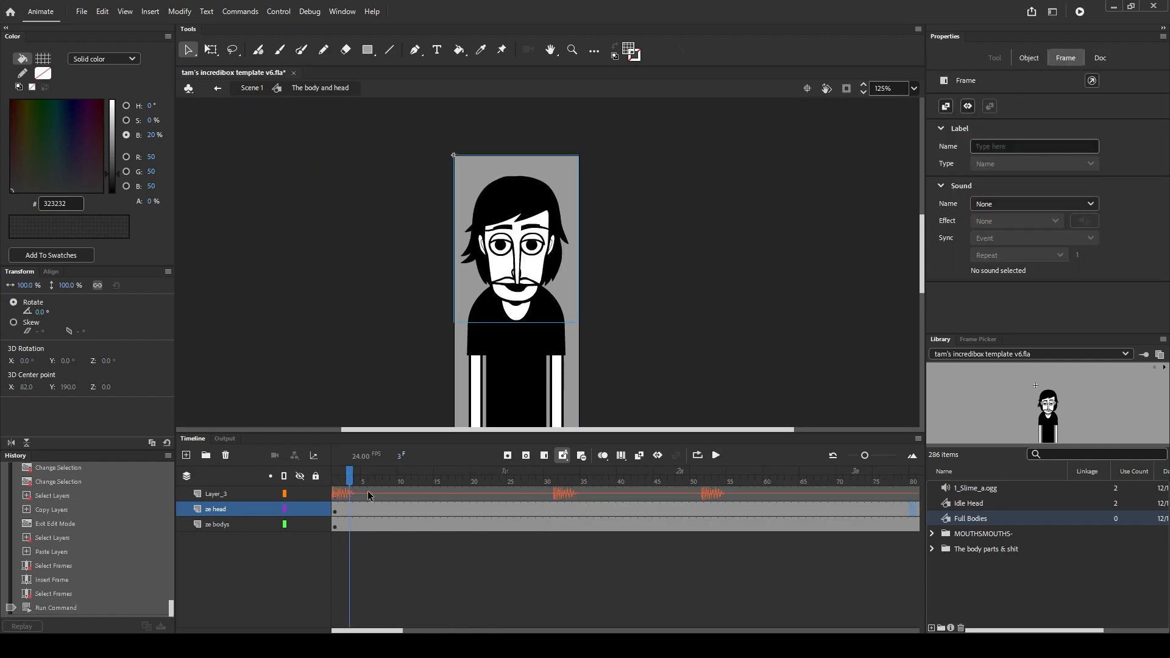
pyautogui.click(378, 481)
pyautogui.click(336, 509)
pyautogui.moveTo(665, 298); pyautogui.dragTo(653, 272)
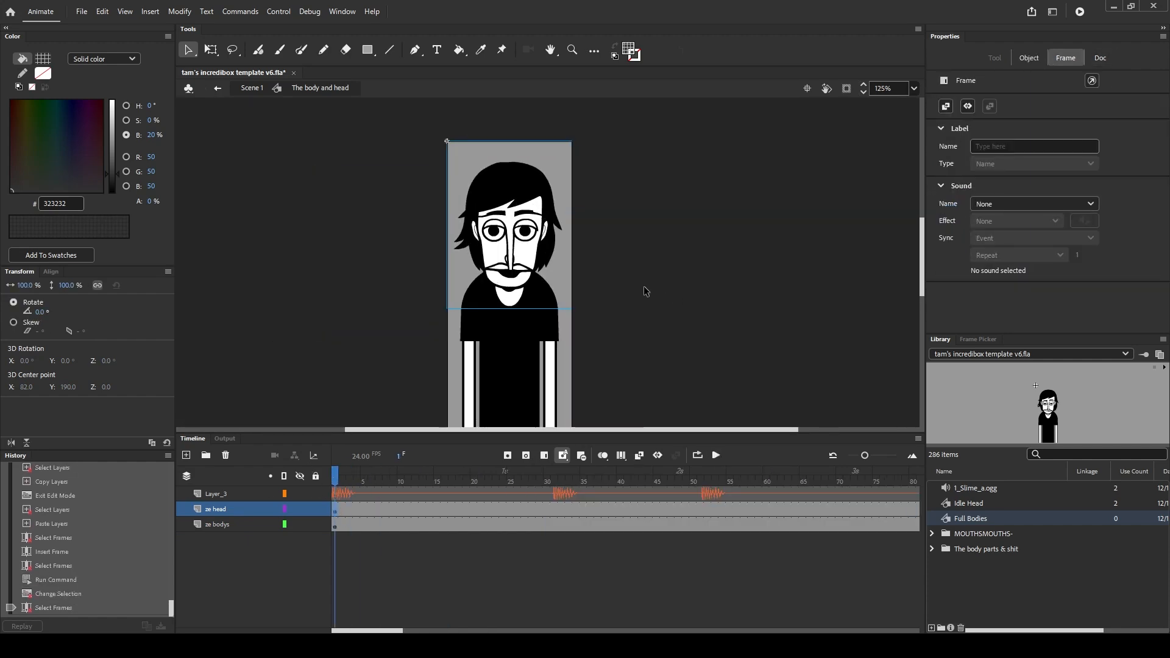
pyautogui.click(880, 88)
pyautogui.write('100')
pyautogui.press('Return')
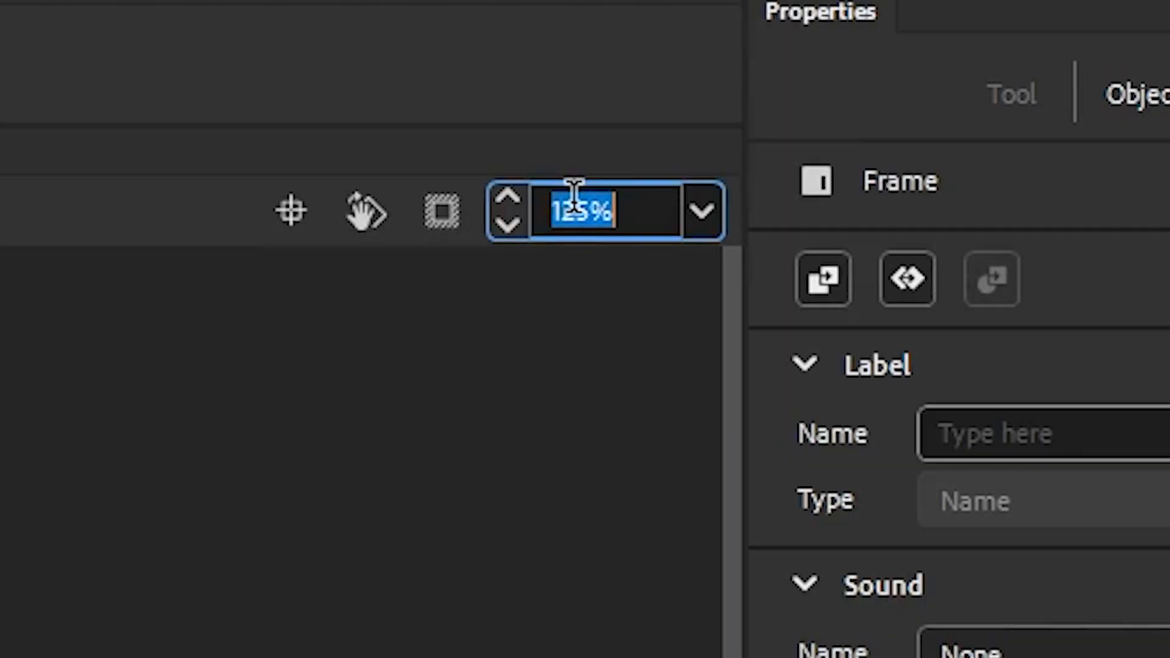
# Try moving the head up and down in large nudges
pyautogui.hotkey('shift', 'Down')
pyautogui.hotkey('shift', 'Up')
pyautogui.hotkey('shift', 'Down')
pyautogui.hotkey('shift', 'Up')
pyautogui.hotkey('shift', 'Down')
pyautogui.hotkey('shift', 'Up')
pyautogui.hotkey('shift', 'Down')
pyautogui.hotkey('shift', 'Up')
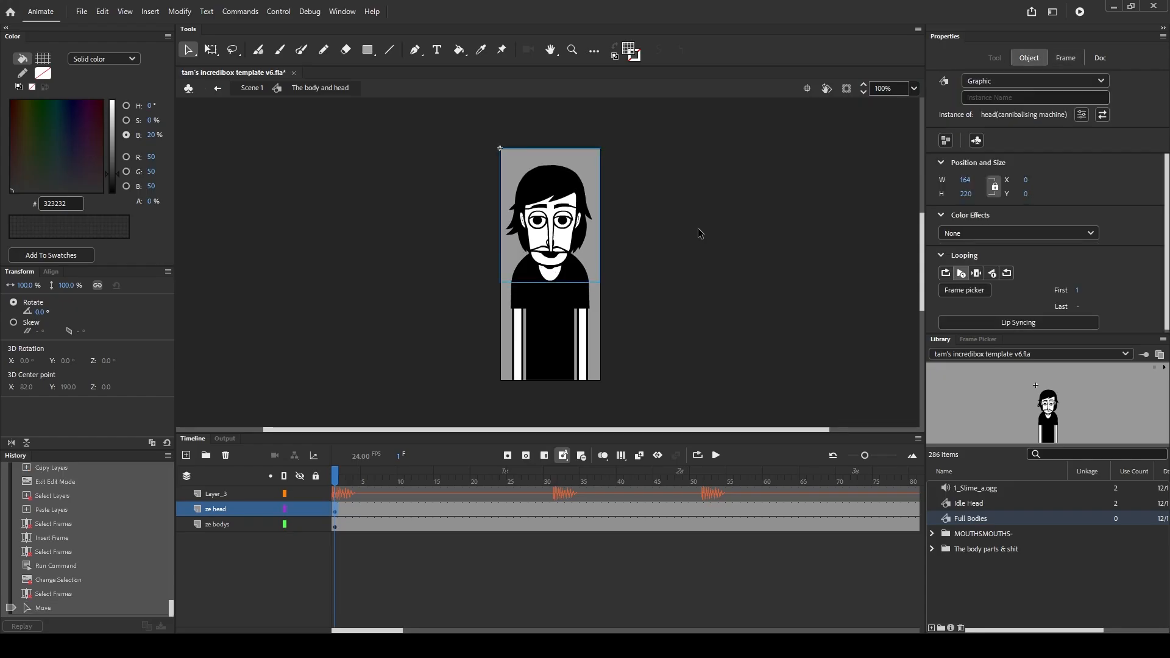
# Lower the head at frame 1 to Y 10
pyautogui.press('Down')
pyautogui.press('Down')
pyautogui.press('Down')
pyautogui.press('Down')
pyautogui.press('Down')
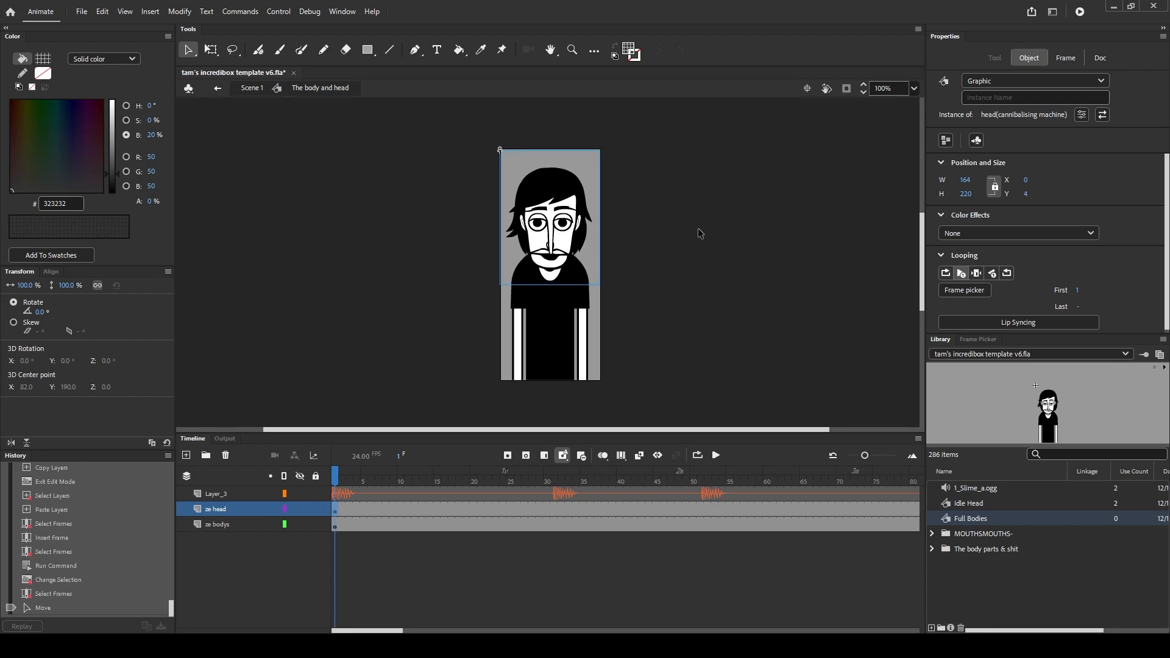
pyautogui.press('Down')
pyautogui.press('Down')
pyautogui.press('Down')
pyautogui.press('Down')
pyautogui.press('Down')
pyautogui.press('Down')
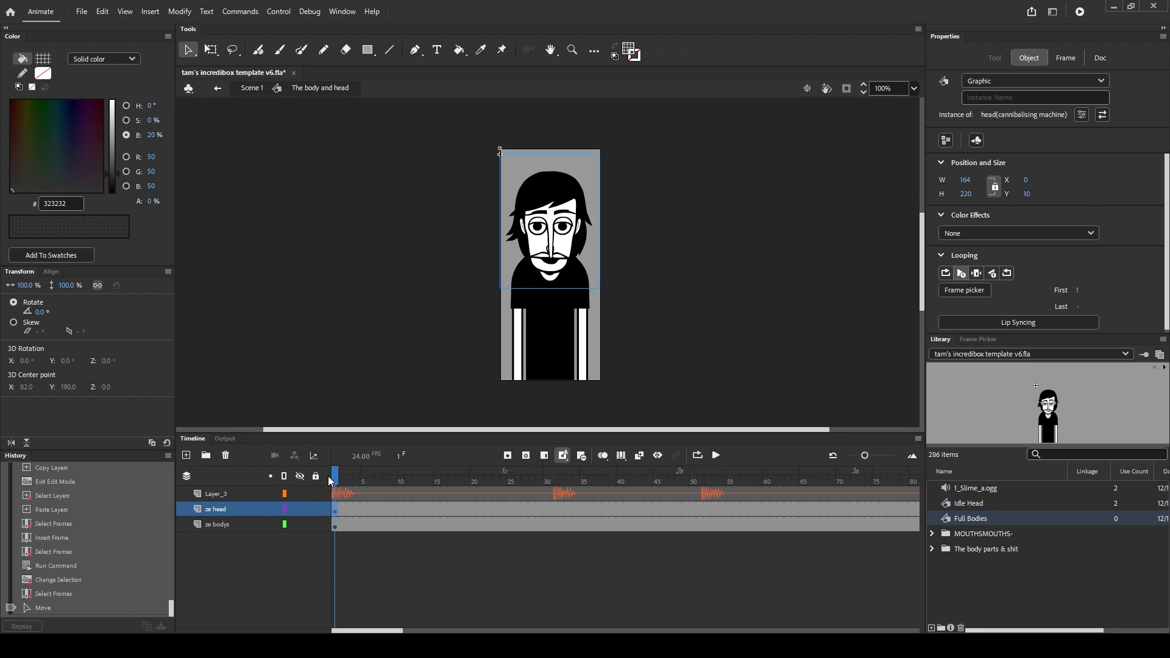
# Insert a ze head keyframe at frame 8 and move the head back up to its original height
pyautogui.moveTo(341, 482)
pyautogui.mouseDown()
pyautogui.moveTo(381, 488)
pyautogui.moveTo(386, 500)
pyautogui.moveTo(335, 482)
pyautogui.mouseUp()
pyautogui.click(507, 459)
pyautogui.click(387, 510)
pyautogui.press('Up')
pyautogui.press('Up')
pyautogui.press('Up')
pyautogui.press('Up')
pyautogui.press('Up')
pyautogui.press('Up')
# Create a classic tween on ze head between frames 1 and 8 and play it from the start
pyautogui.moveTo(517, 478); pyautogui.dragTo(335, 492)
pyautogui.click(353, 514)
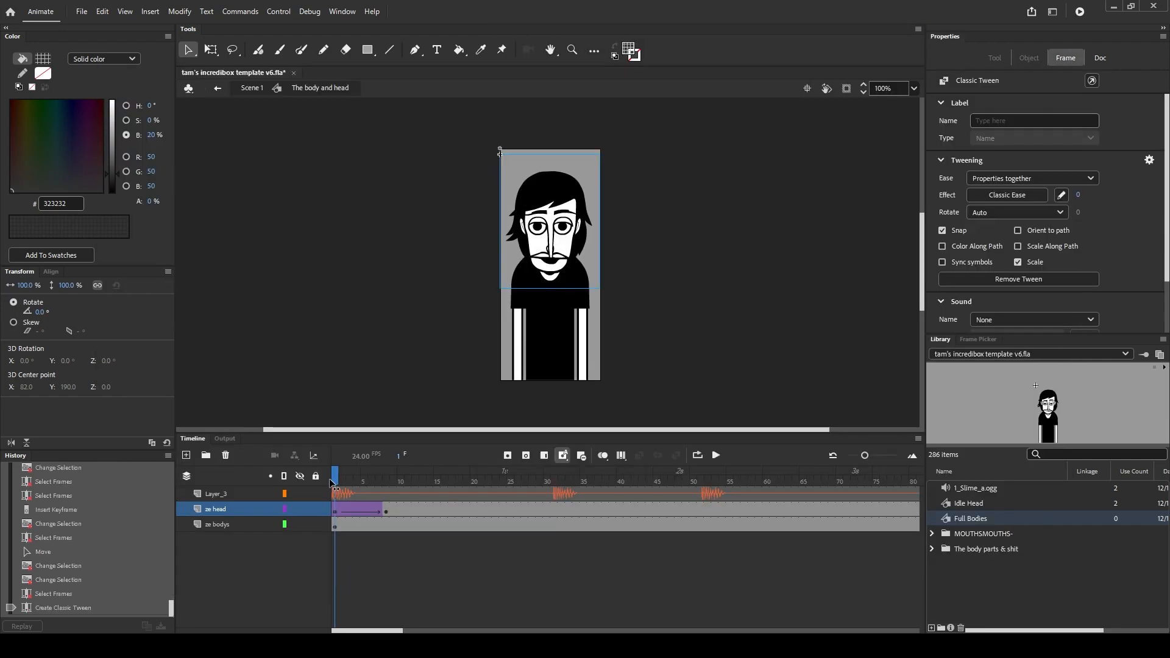
pyautogui.click(327, 478)
pyautogui.press('Return')
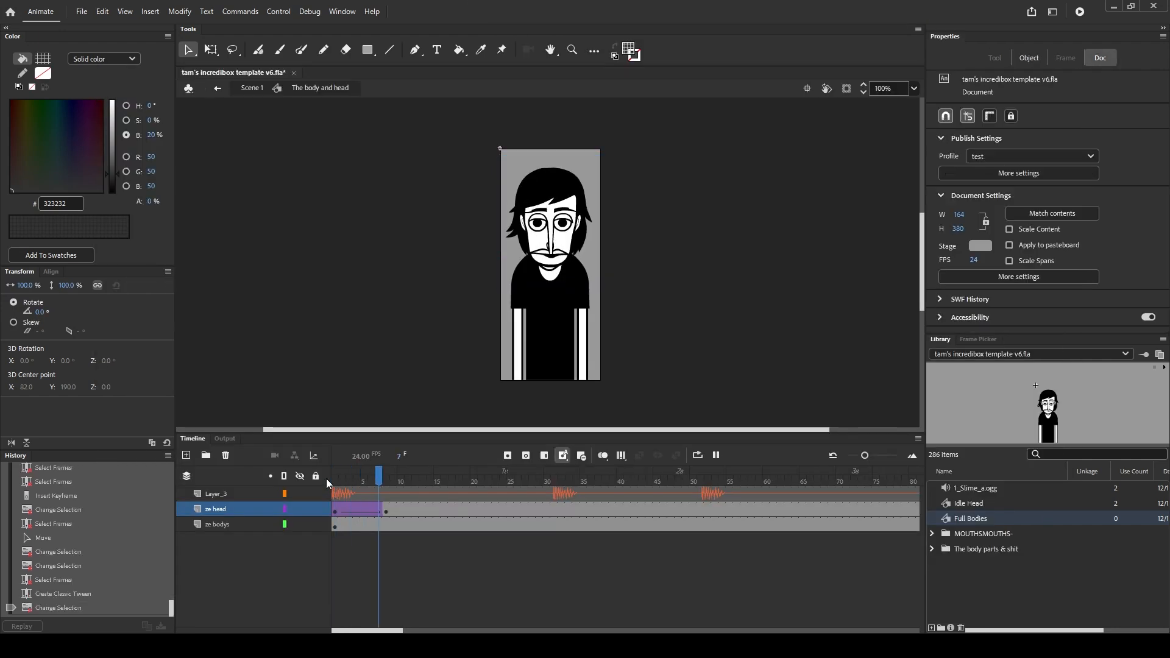
# Insert ze head keyframes at frames 27 and 31, raising the head slightly at 27 and setting Y to 10 at 31
pyautogui.moveTo(518, 474); pyautogui.dragTo(552, 481)
pyautogui.click(525, 510)
pyautogui.press('Up')
pyautogui.click(554, 510)
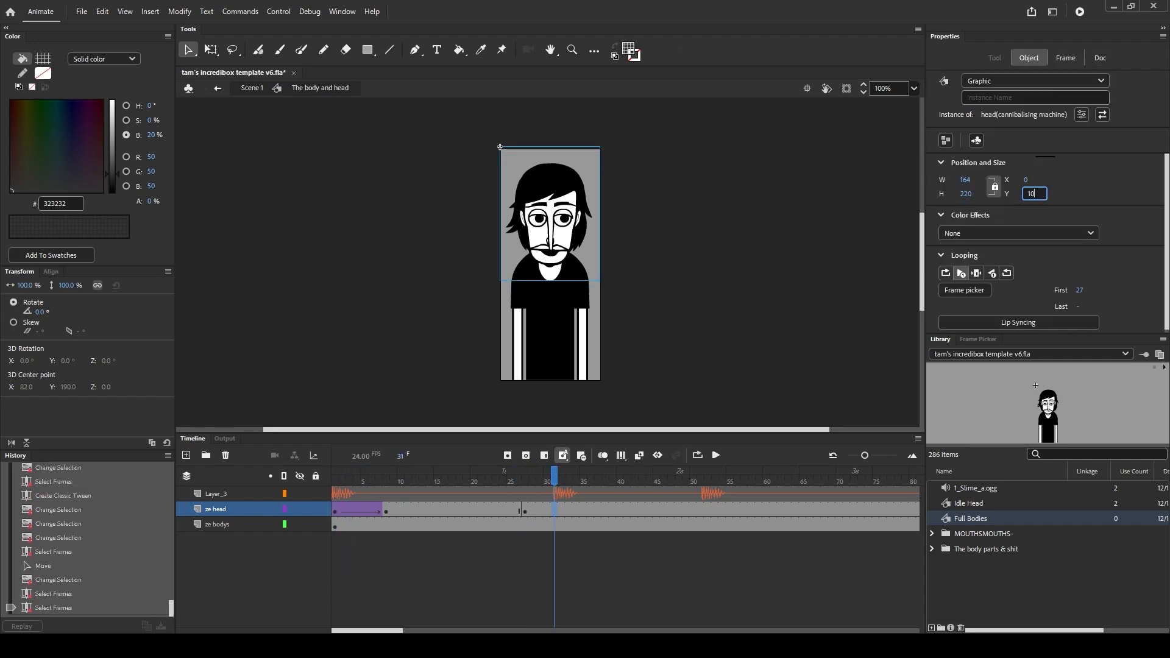
pyautogui.write('10')
pyautogui.press('Return')
# Insert a ze head keyframe at frame 38 and raise the head to Y 0
pyautogui.moveTo(556, 475); pyautogui.dragTo(605, 475)
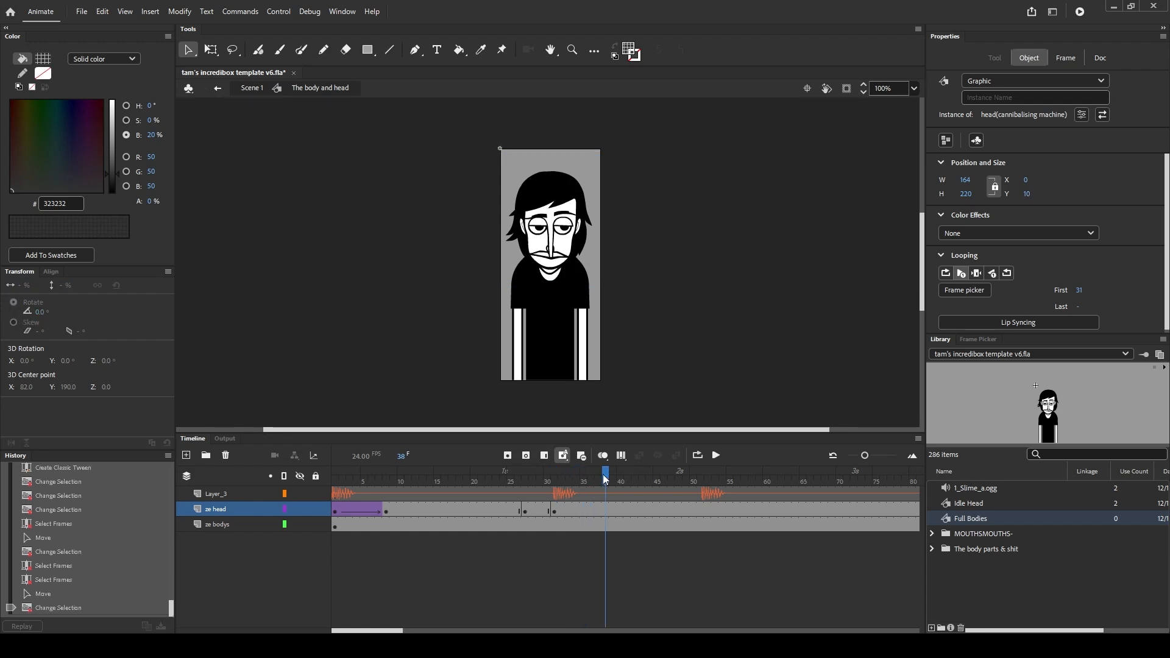
pyautogui.press('F6')
pyautogui.hotkey('shift', 'Up')
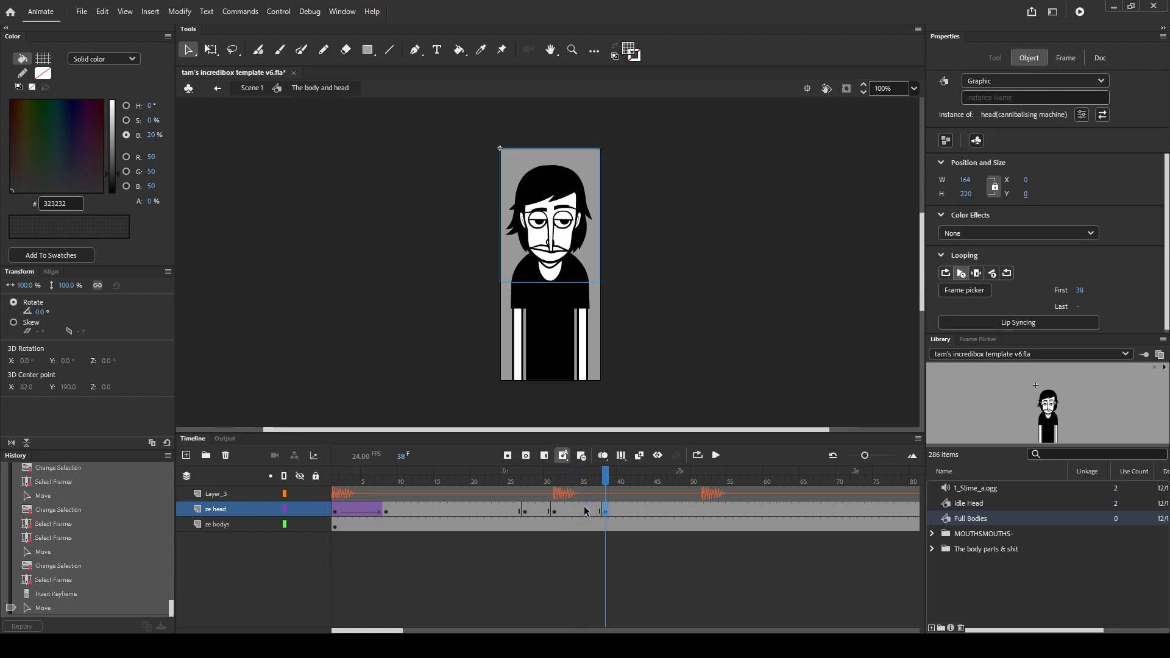
# Create a classic tween on ze head between frames 31 and 38 and play that section
pyautogui.click(585, 511)
pyautogui.hotkey('ctrl', 'shift', 't')
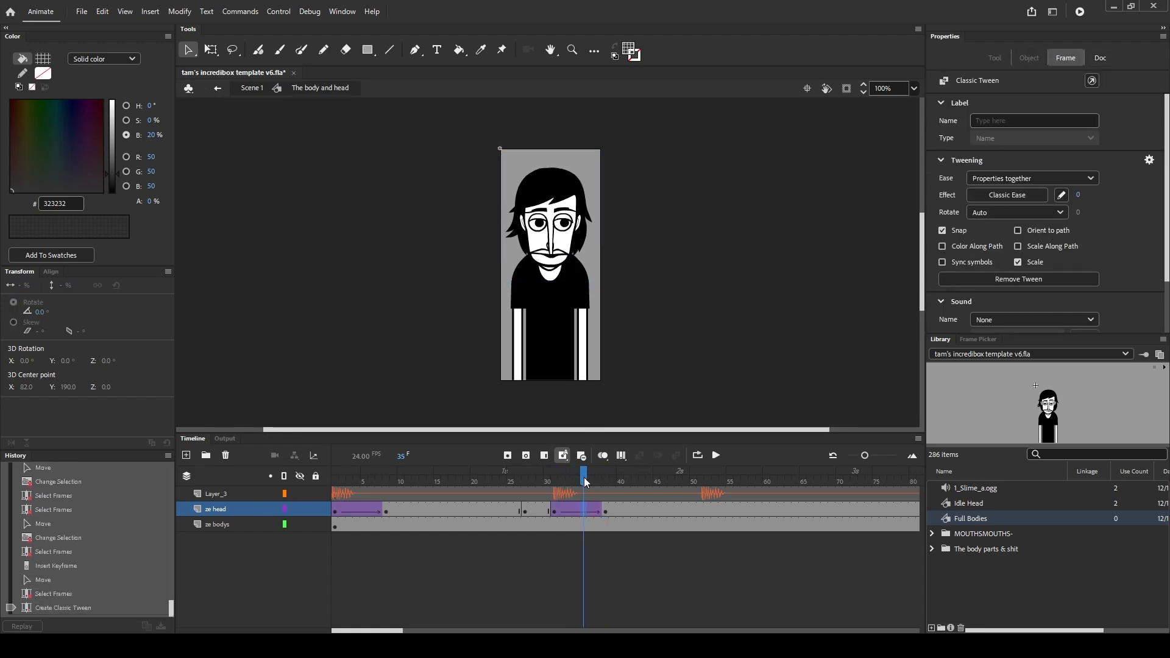
pyautogui.click(499, 470)
pyautogui.press('Return')
pyautogui.click(525, 478)
pyautogui.click(503, 481)
pyautogui.press('Return')
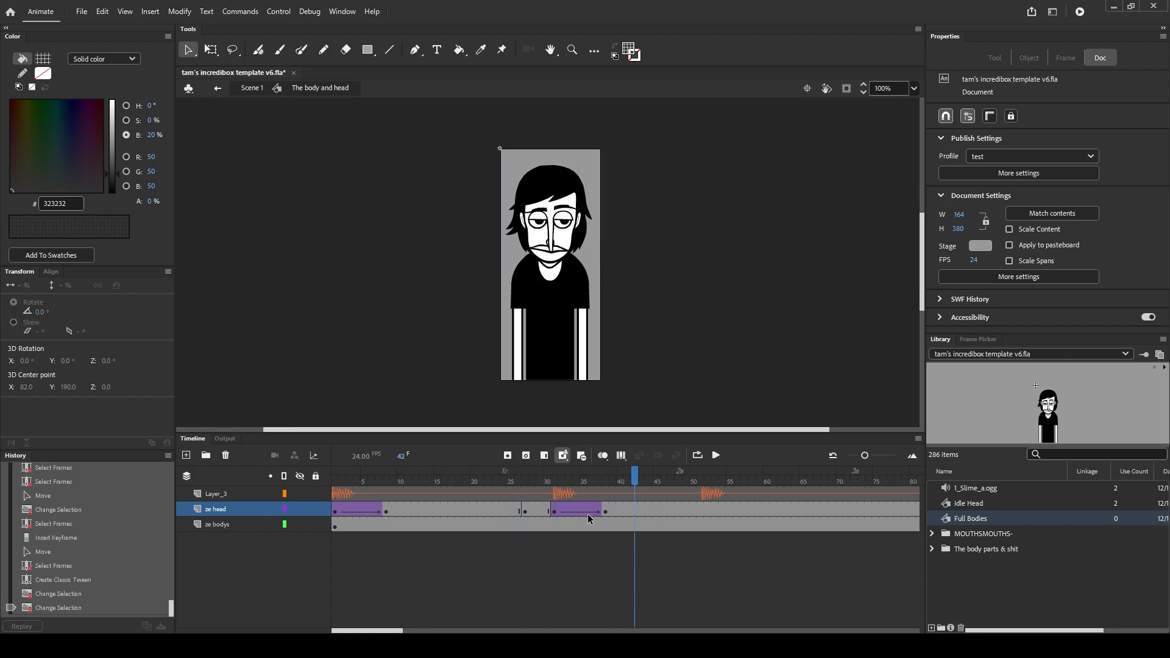
# Apply the Quad Ease-Out effect to the head tween from frame 31 and play it back
pyautogui.click(588, 515)
pyautogui.click(1006, 195)
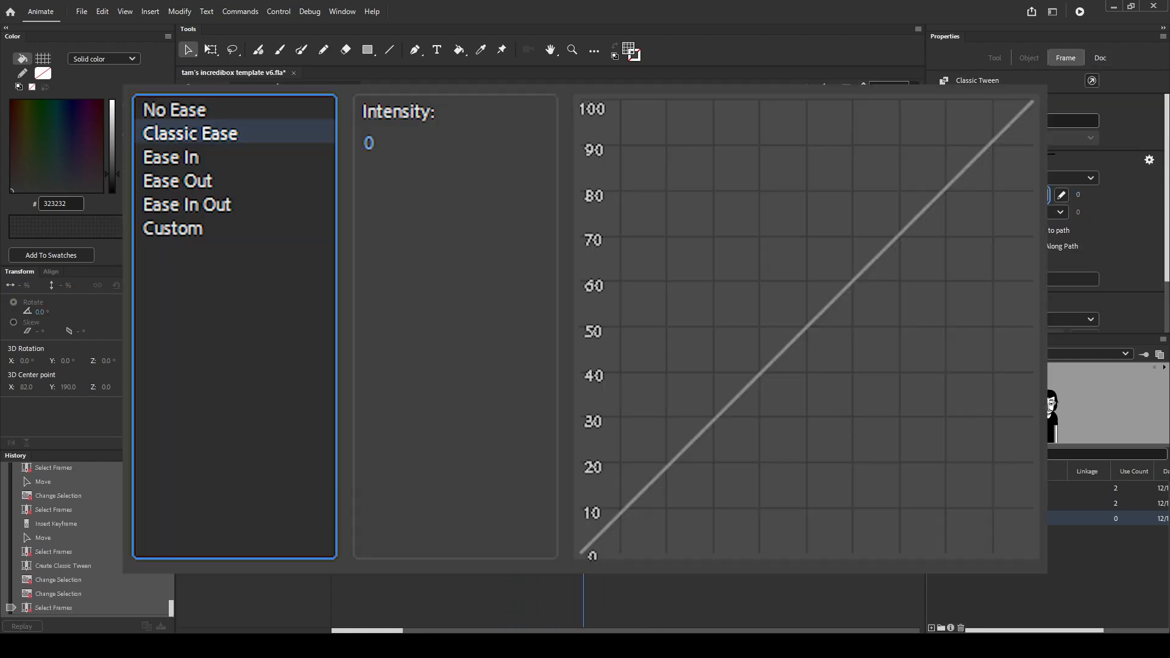
pyautogui.doubleClick(815, 215)
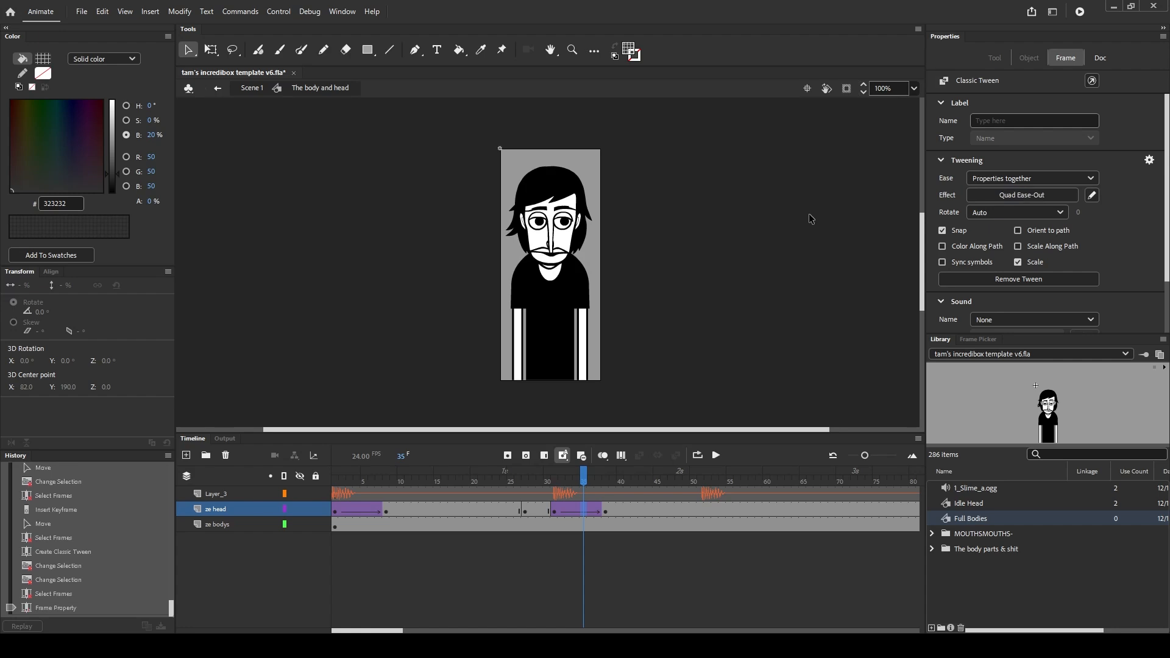
pyautogui.click(505, 472)
pyautogui.press('Return')
pyautogui.press('Return')
# Set the head tween from frame 31 back to Classic Ease and replay it
pyautogui.click(555, 510)
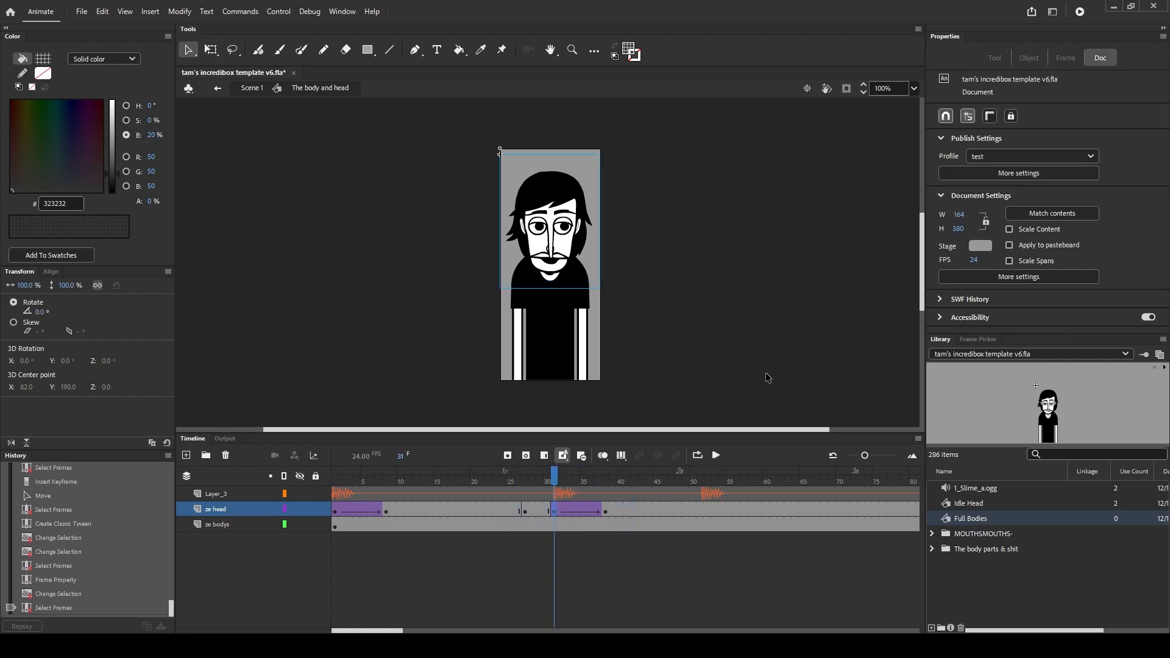
pyautogui.click(739, 233)
pyautogui.press('Return')
pyautogui.click(451, 479)
pyautogui.press('Return')
# Set the effect of the head tween from frame 31 to Quart Ease-Out and play it
pyautogui.click(561, 510)
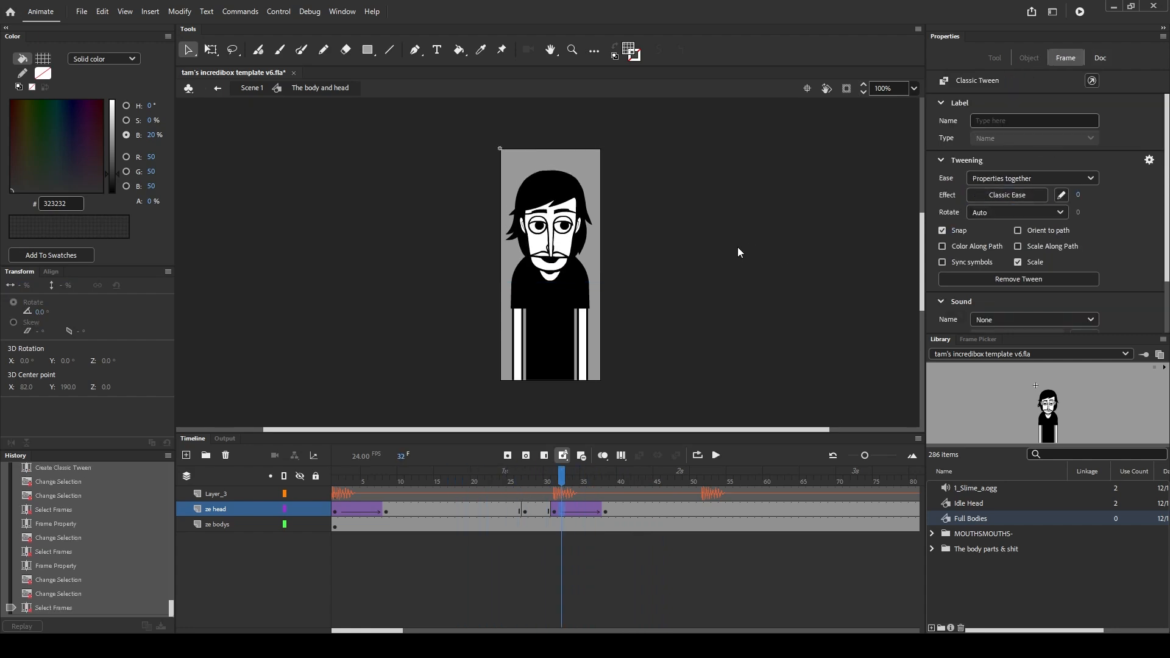
pyautogui.doubleClick(787, 215)
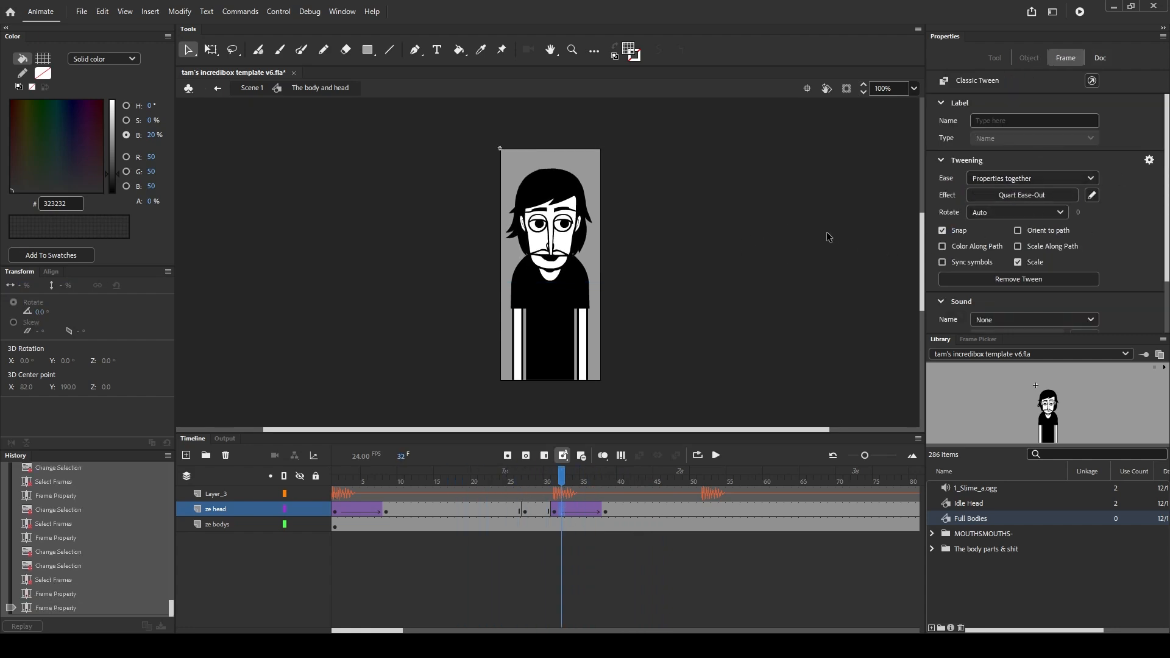
pyautogui.click(525, 473)
pyautogui.press('Return')
# Pick another ease preset for the head tween from frame 31 and replay the section
pyautogui.click(561, 510)
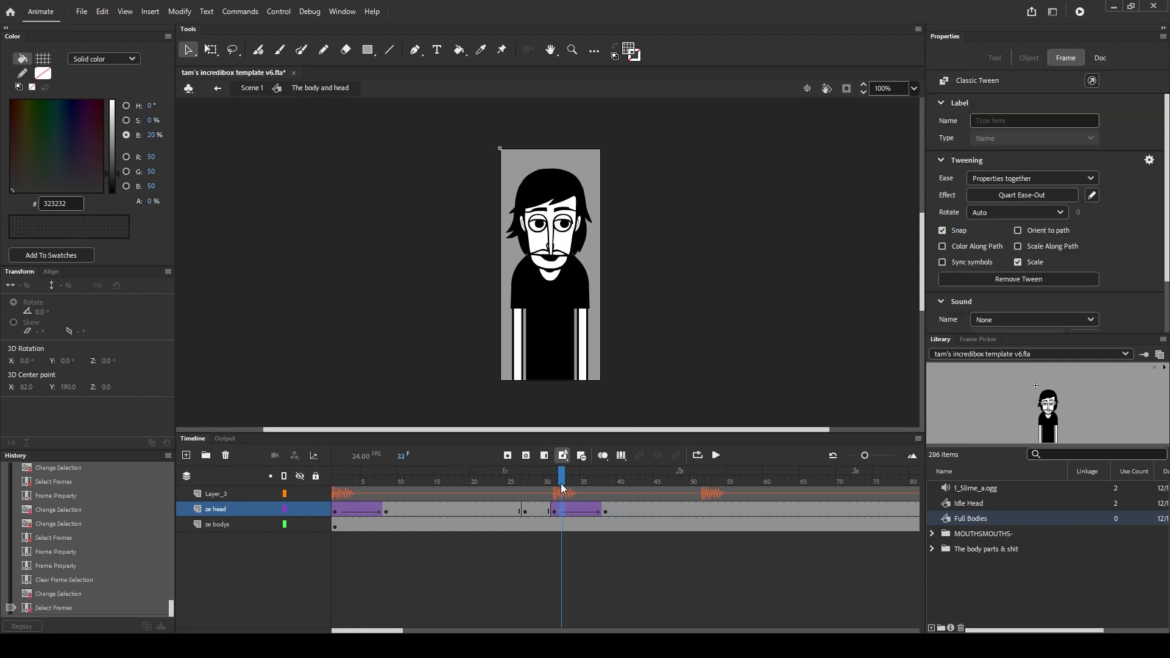
pyautogui.doubleClick(821, 218)
pyautogui.moveTo(573, 481); pyautogui.dragTo(513, 474)
pyautogui.press('Return')
# Raise the head at frame 31 to Y 7 and play that section
pyautogui.click(554, 474)
pyautogui.click(1036, 58)
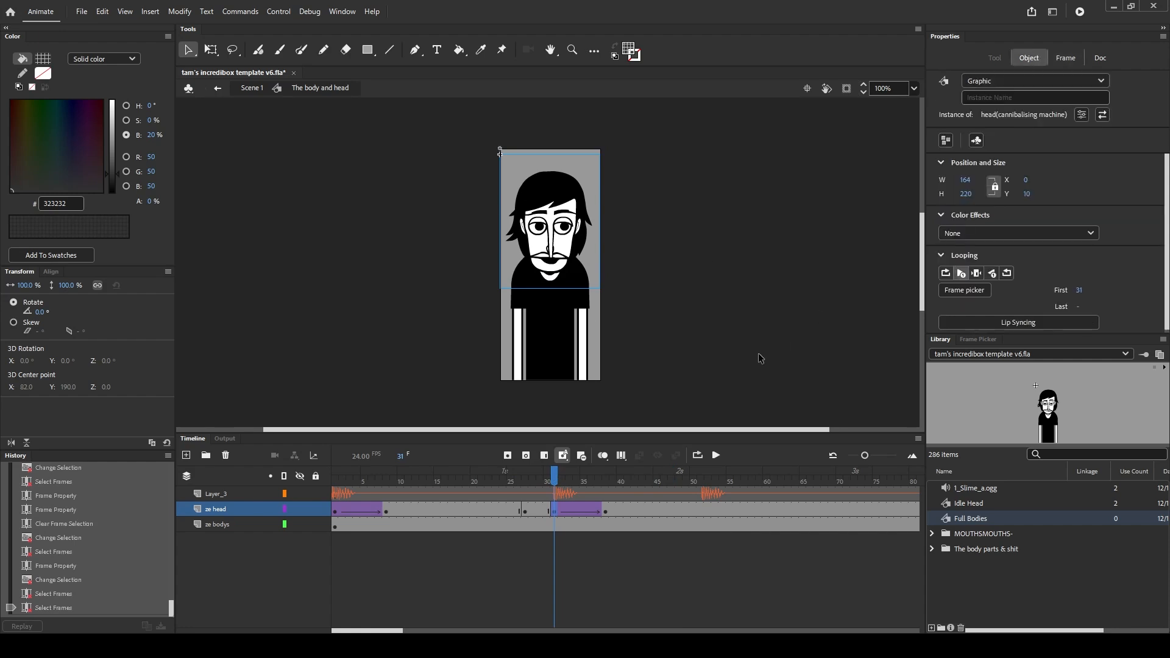
pyautogui.press('Up')
pyautogui.press('Up')
pyautogui.press('Up')
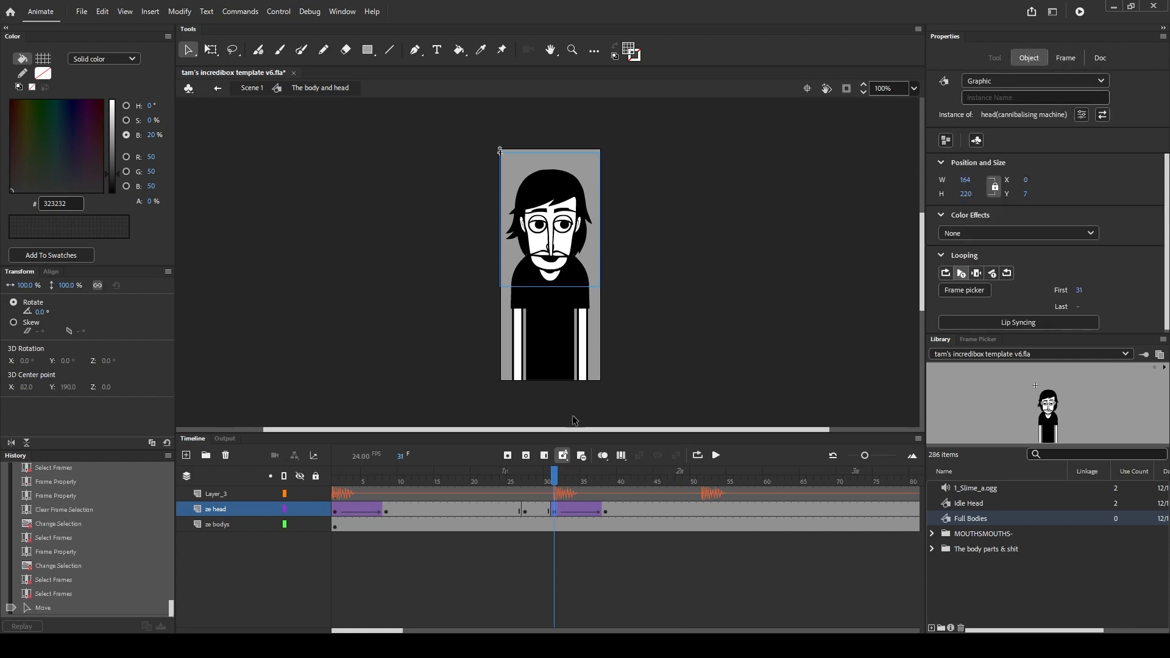
pyautogui.moveTo(569, 476); pyautogui.dragTo(512, 474)
pyautogui.press('Return')
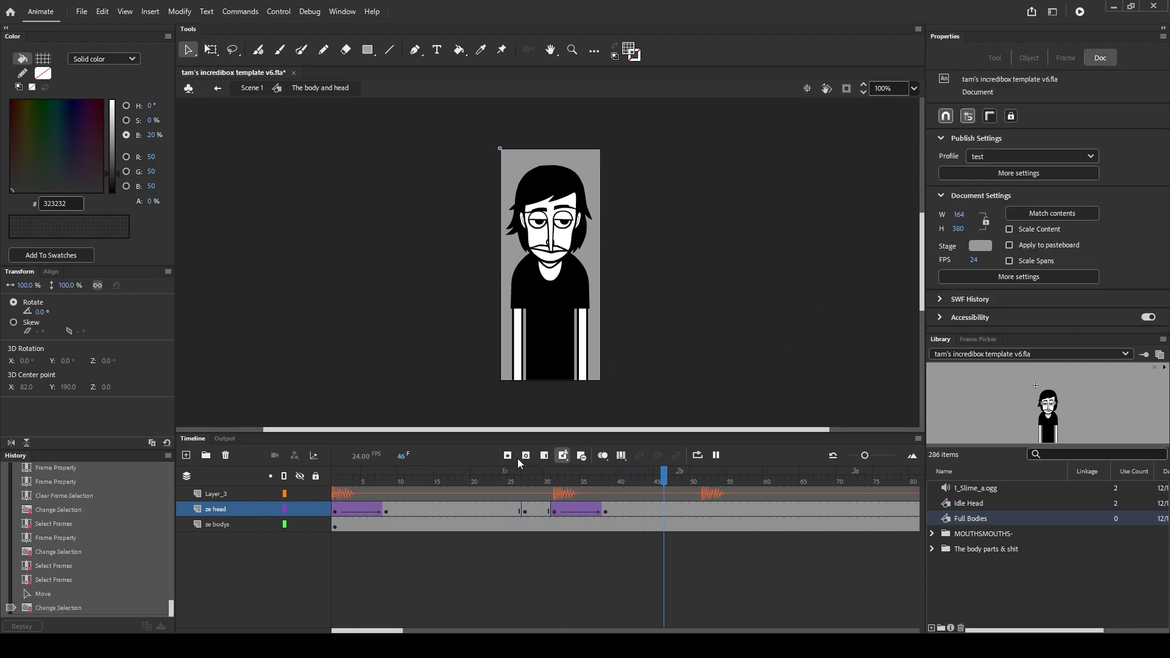
# Raise the head at frame 1 to match its height at frame 31, and apply an ease preset to its tween
pyautogui.press('Home')
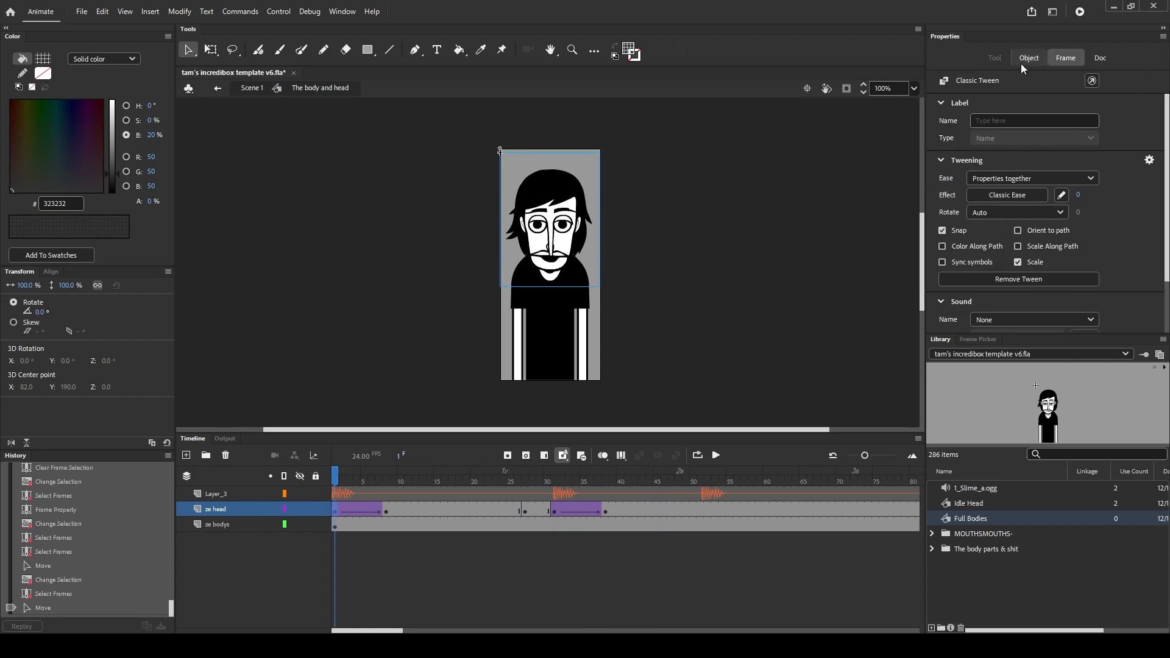
pyautogui.click(1027, 59)
pyautogui.click(1063, 57)
pyautogui.doubleClick(787, 217)
# Apply Quad Ease-Out to the head tween from frame 31 and play the animation from the start
pyautogui.click(576, 511)
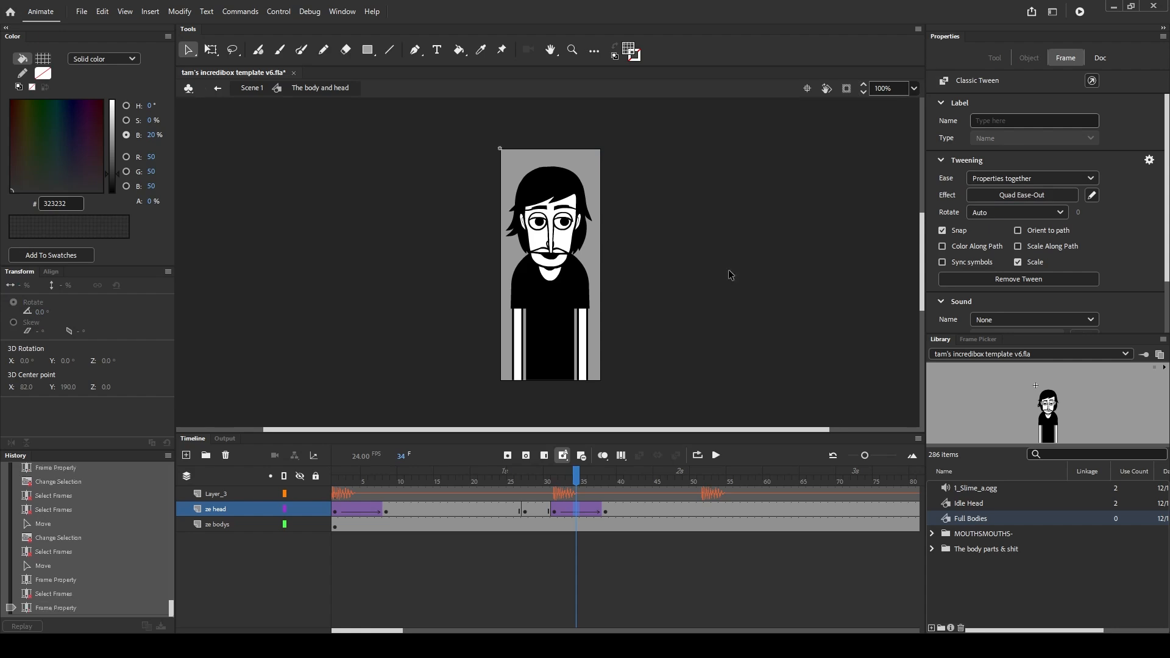
pyautogui.moveTo(366, 481); pyautogui.dragTo(283, 480)
pyautogui.press('Return')
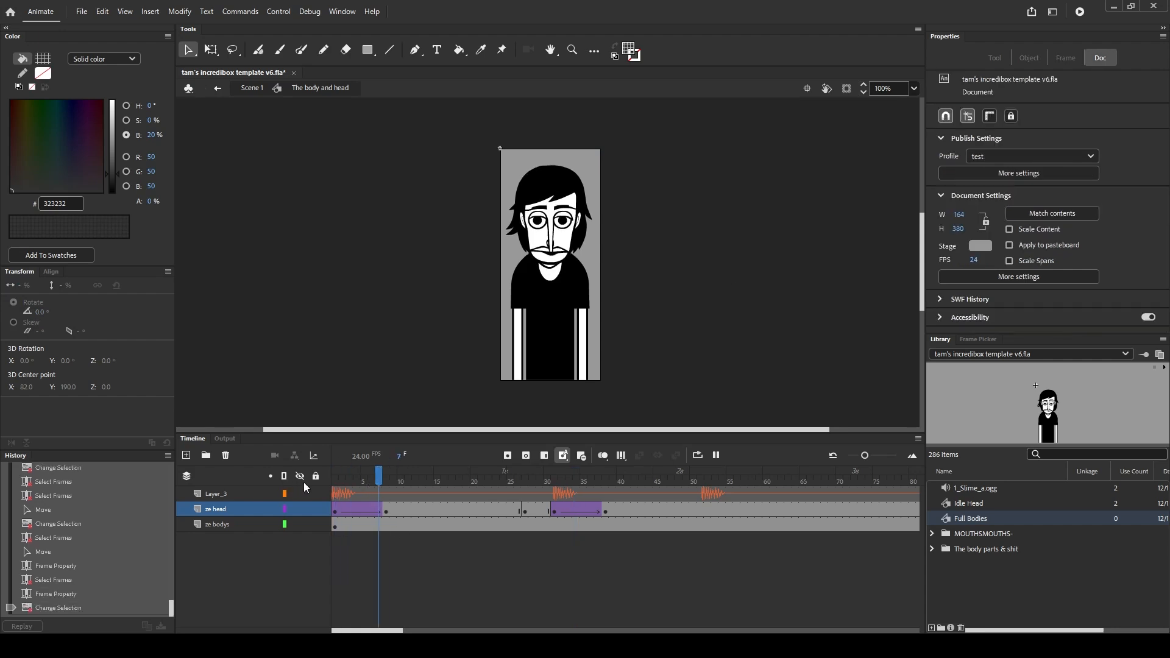
# Insert ze head keyframes at frames 47, 51 and 58, and set the head's Y to 0 at frame 58
pyautogui.click(693, 477)
pyautogui.moveTo(694, 477); pyautogui.dragTo(751, 477)
pyautogui.press('F6')
pyautogui.click(1029, 61)
pyautogui.moveTo(1027, 191); pyautogui.dragTo(1061, 234)
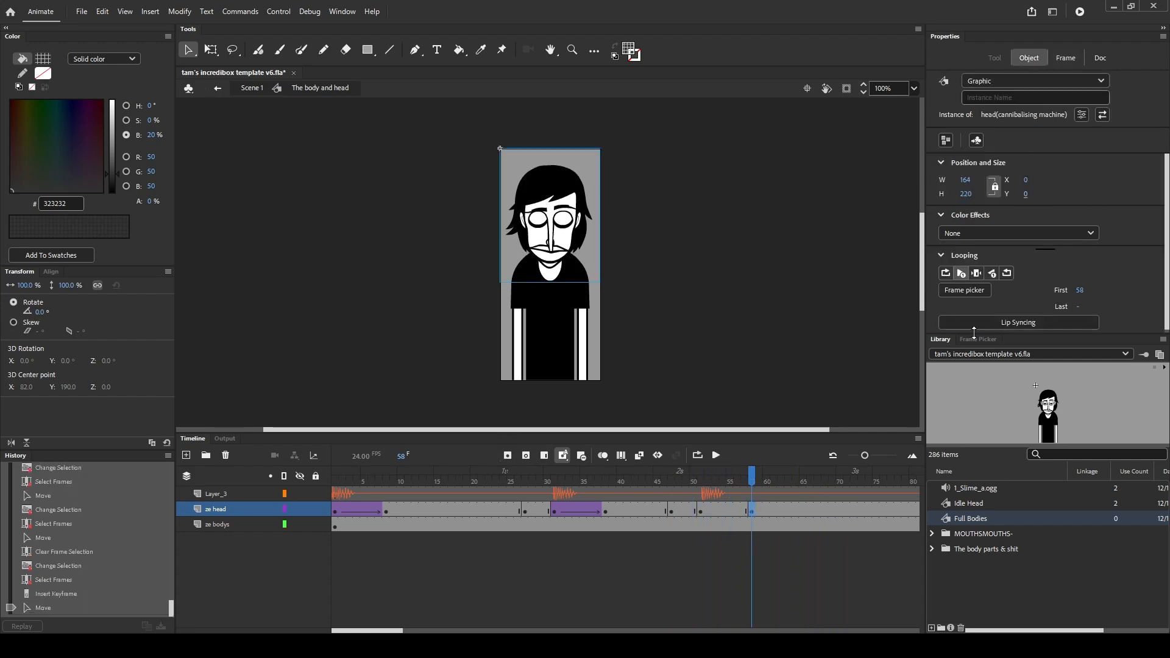
# Create a classic tween on ze head between frames 51 and 58, adjust its easing, and play it back
pyautogui.click(730, 510)
pyautogui.click(644, 457)
pyautogui.moveTo(729, 475); pyautogui.dragTo(246, 454)
pyautogui.press('Return')
pyautogui.press('Return')
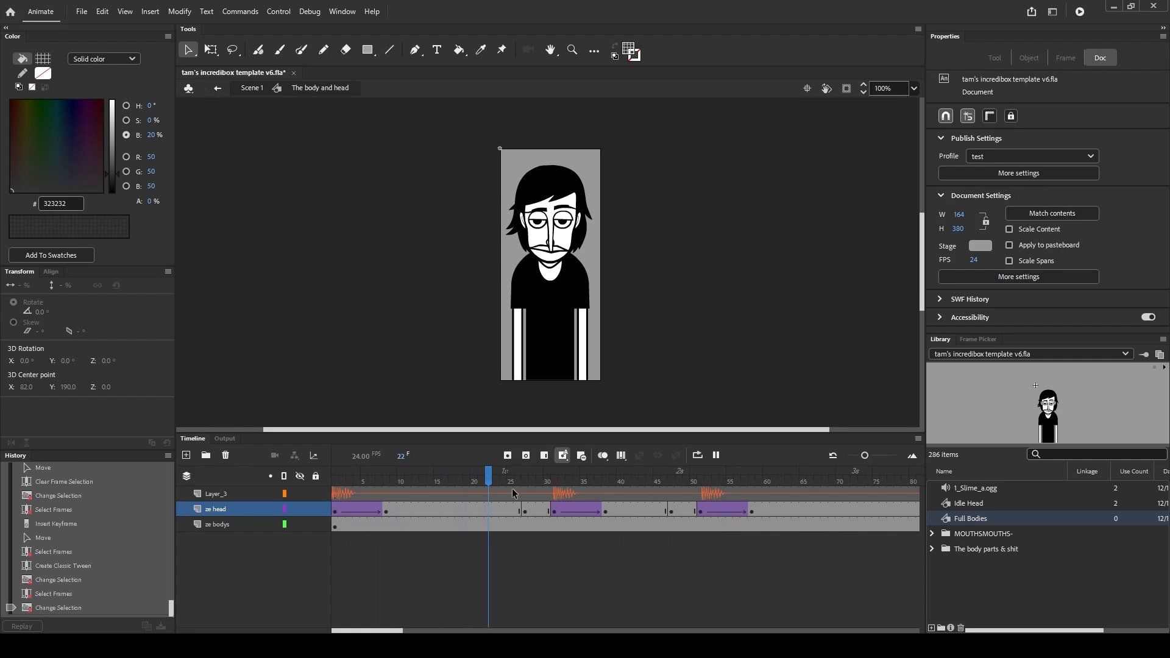
pyautogui.moveTo(546, 477); pyautogui.dragTo(534, 477)
pyautogui.press('Return')
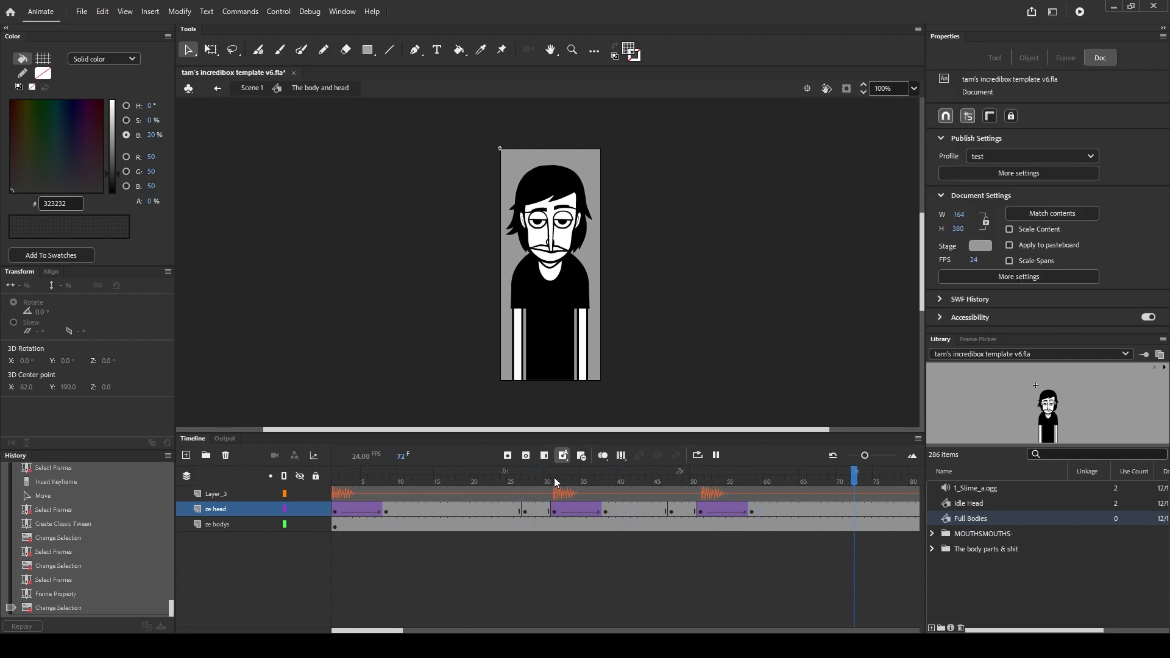
# Insert a ze head keyframe at frame 78 with the head nudged, and replay the animation
pyautogui.press('Return')
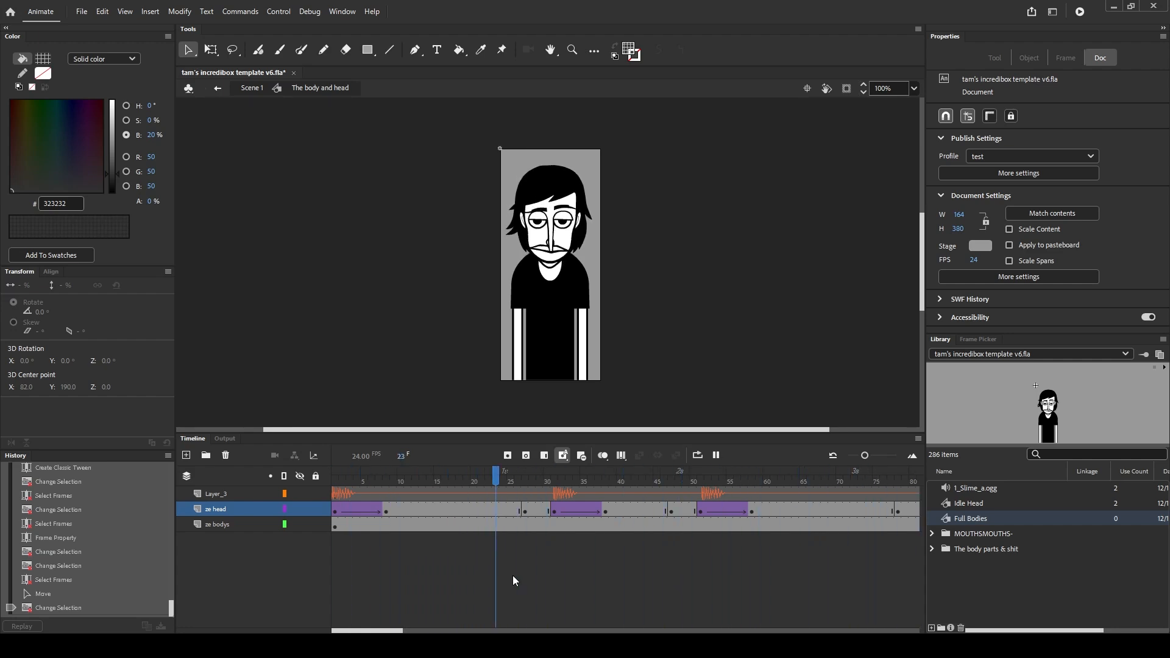
pyautogui.press('Return')
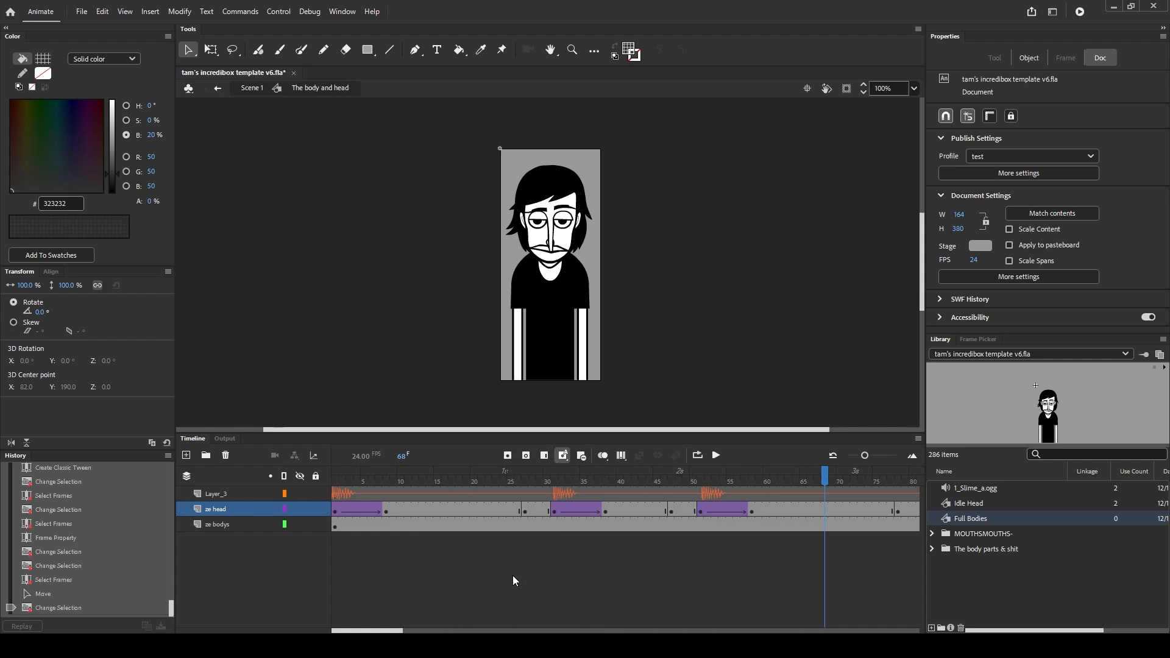
# Play the head-bounce animation from frame 1, then stop it near the start
pyautogui.click(341, 480)
pyautogui.press('Return')
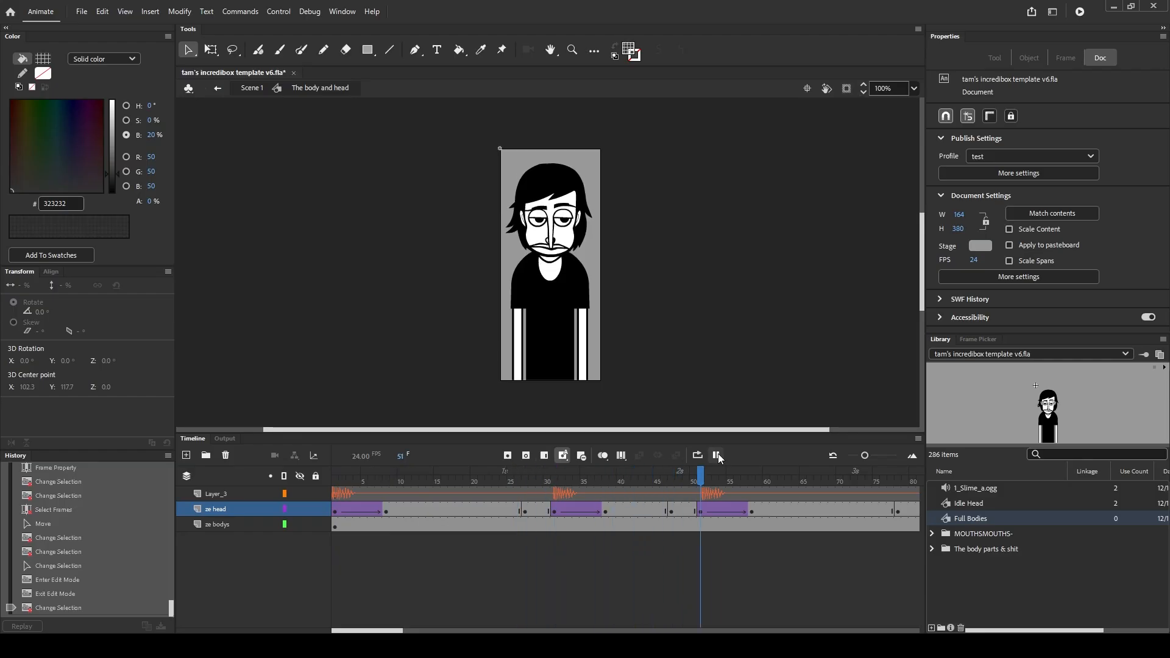
pyautogui.click(718, 456)
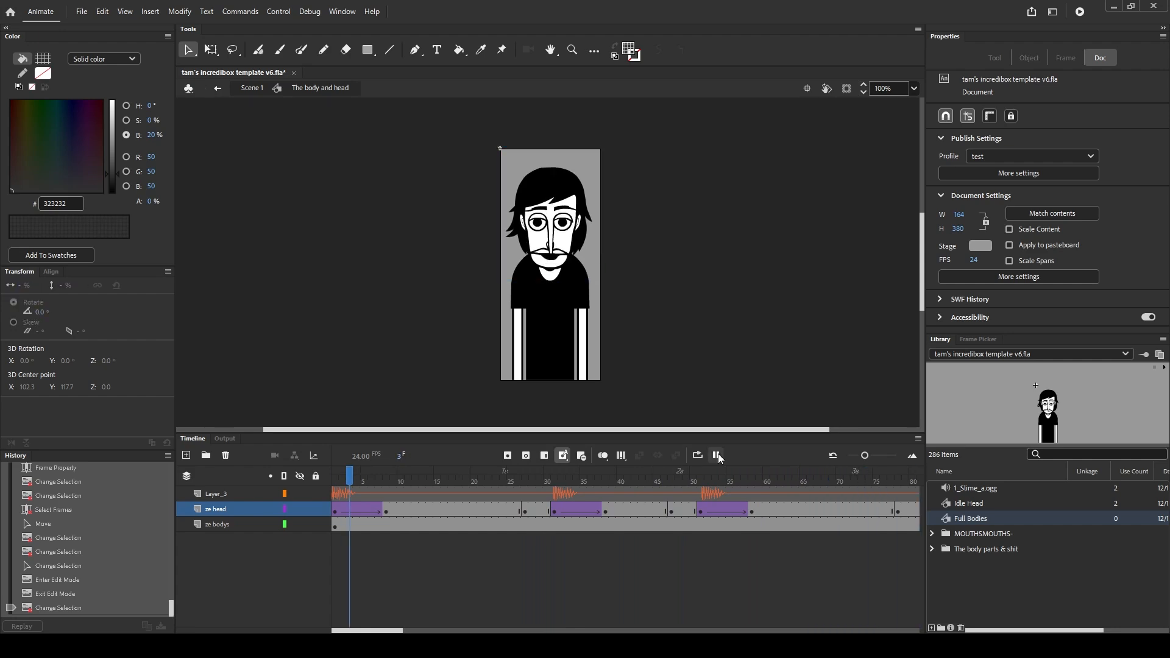
# Convert the three ze head classic tweens to frame-by-frame animation with a keyframe on each frame, and play the result
pyautogui.click(350, 509)
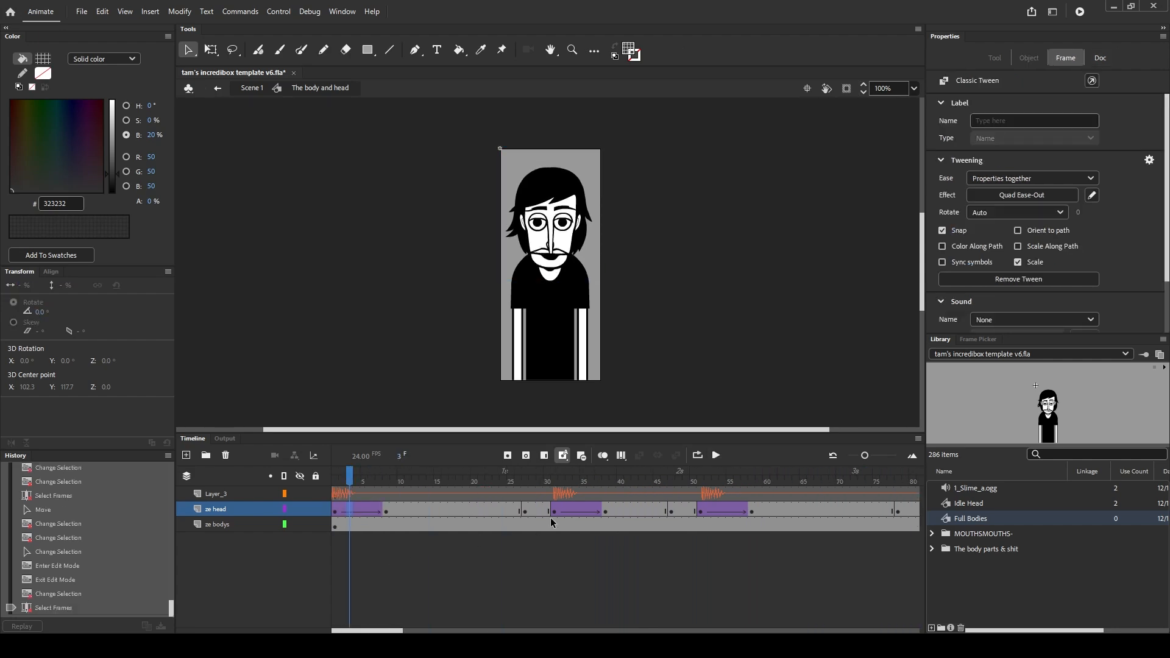
pyautogui.keyDown('ctrl'); pyautogui.click(577, 510); pyautogui.keyUp('ctrl')
pyautogui.keyDown('ctrl'); pyautogui.click(716, 510); pyautogui.keyUp('ctrl')
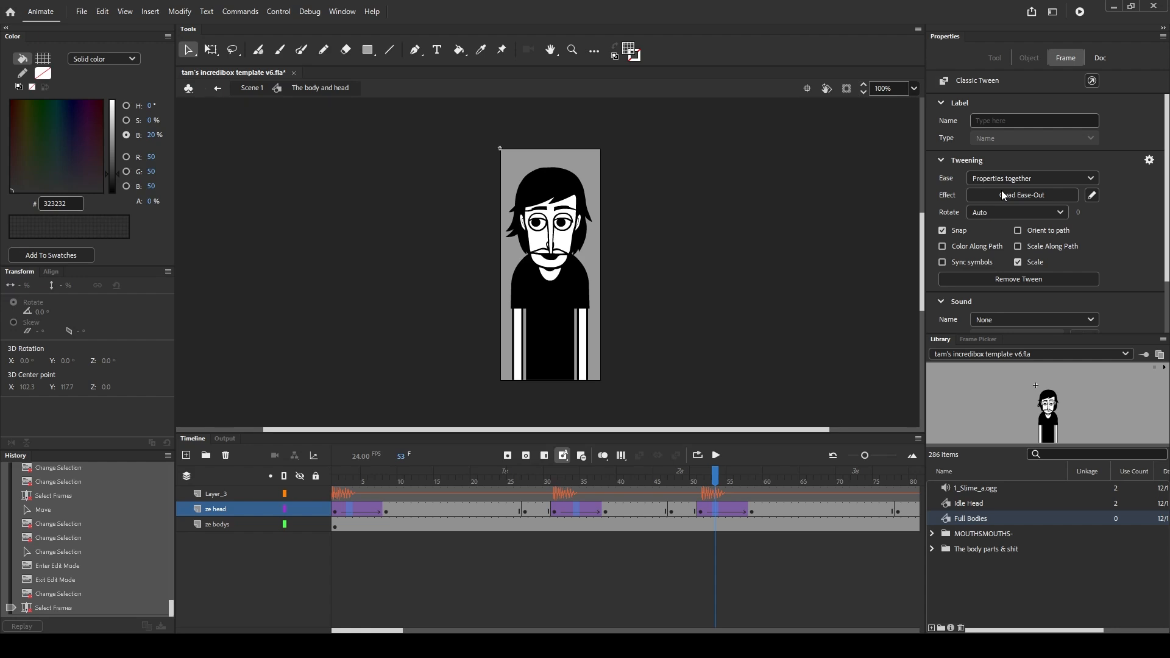
pyautogui.press('F6')
pyautogui.rightClick(559, 510)
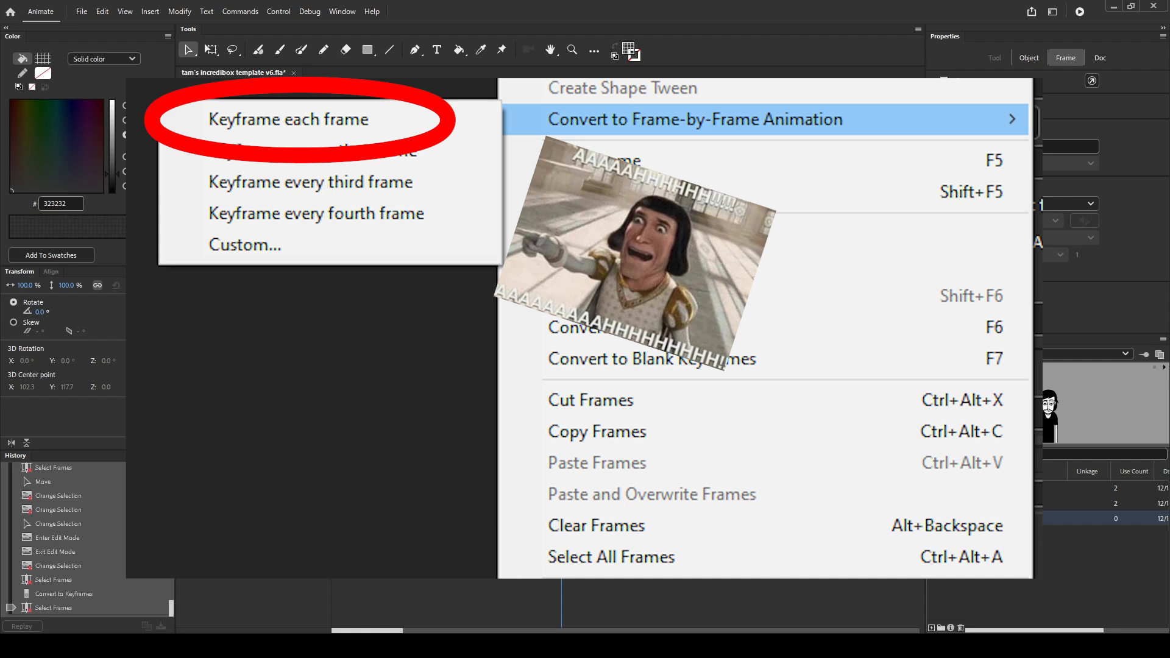
pyautogui.click(715, 456)
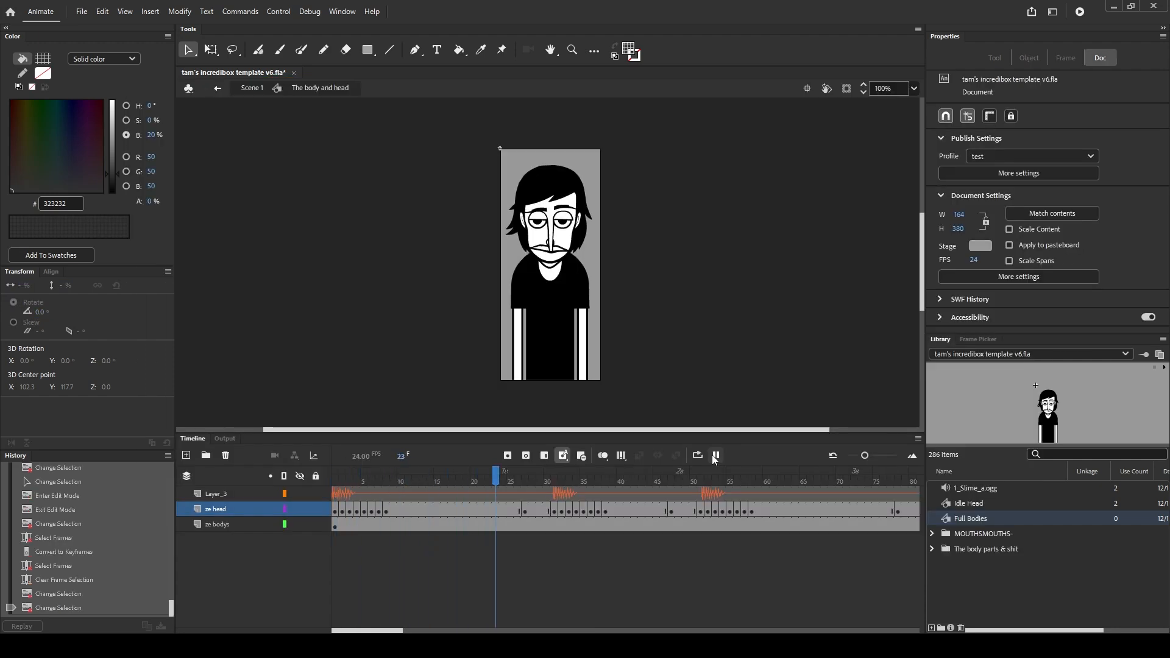
pyautogui.click(715, 456)
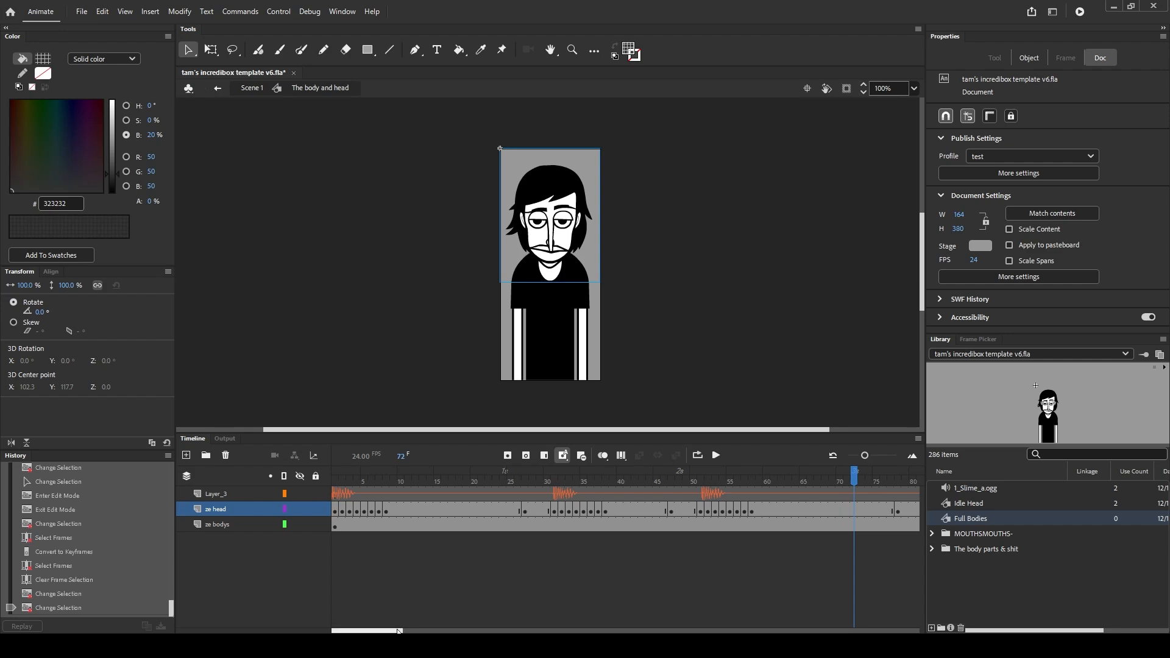
# Set the head's Y position to 0 on the first ze head keyframe
pyautogui.click(340, 510)
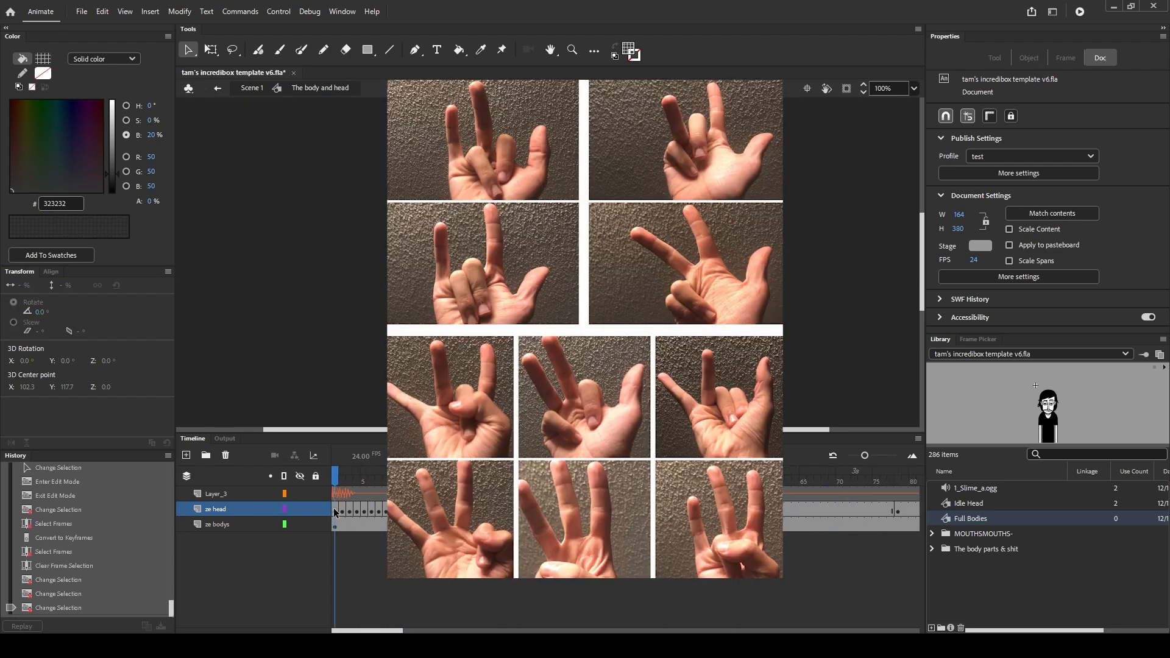
pyautogui.click(335, 511)
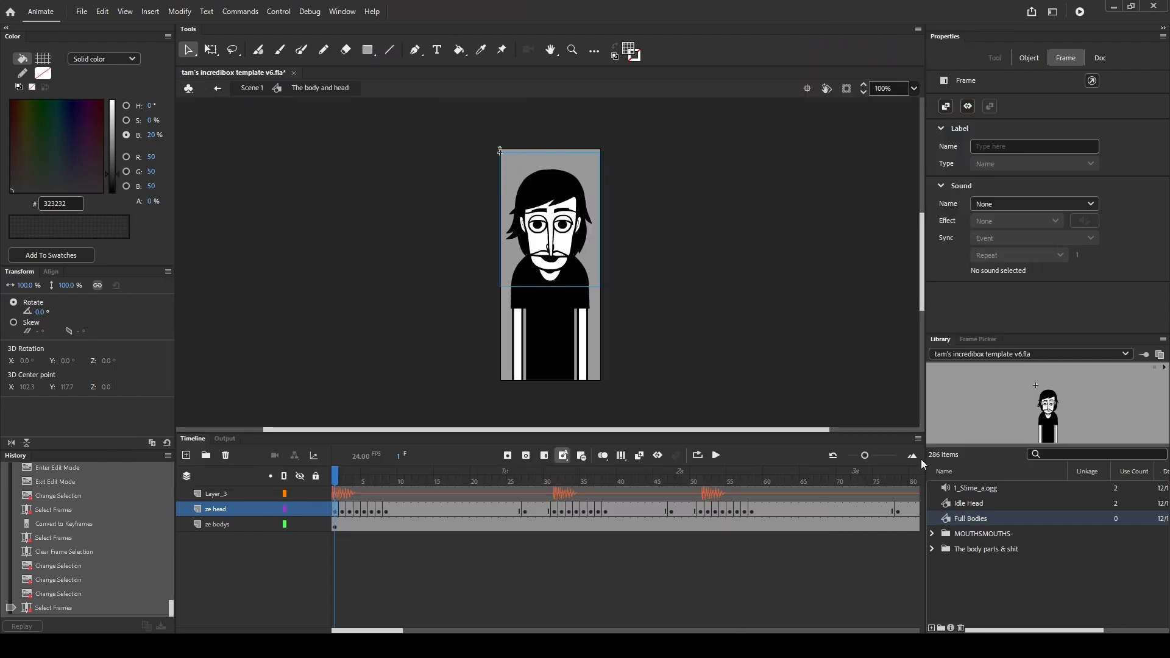
pyautogui.click(1029, 58)
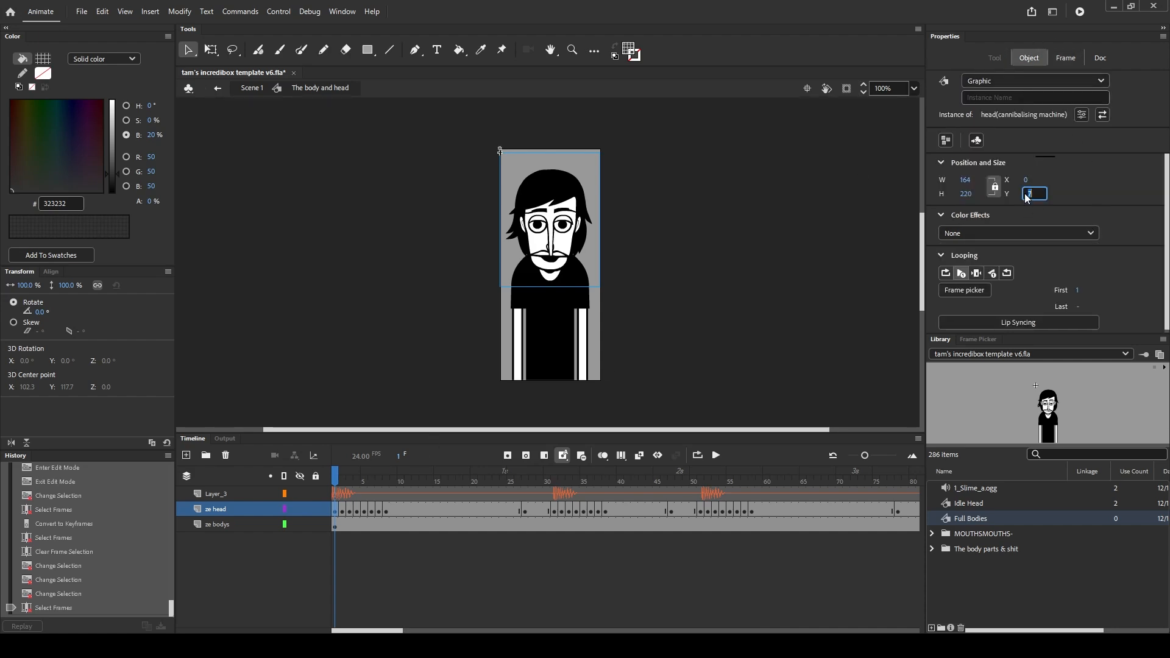
pyautogui.write('0')
pyautogui.press('Return')
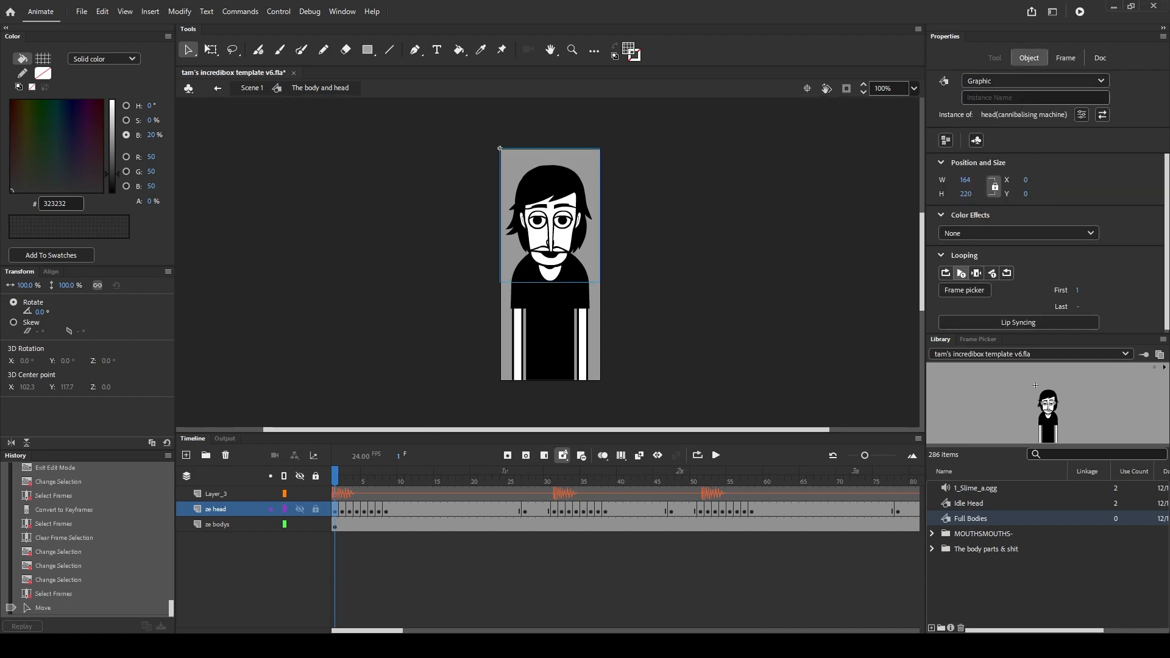
# Examine the head's position and size on the ze head keyframes at frames 1 and 2
pyautogui.moveTo(335, 480); pyautogui.dragTo(409, 484)
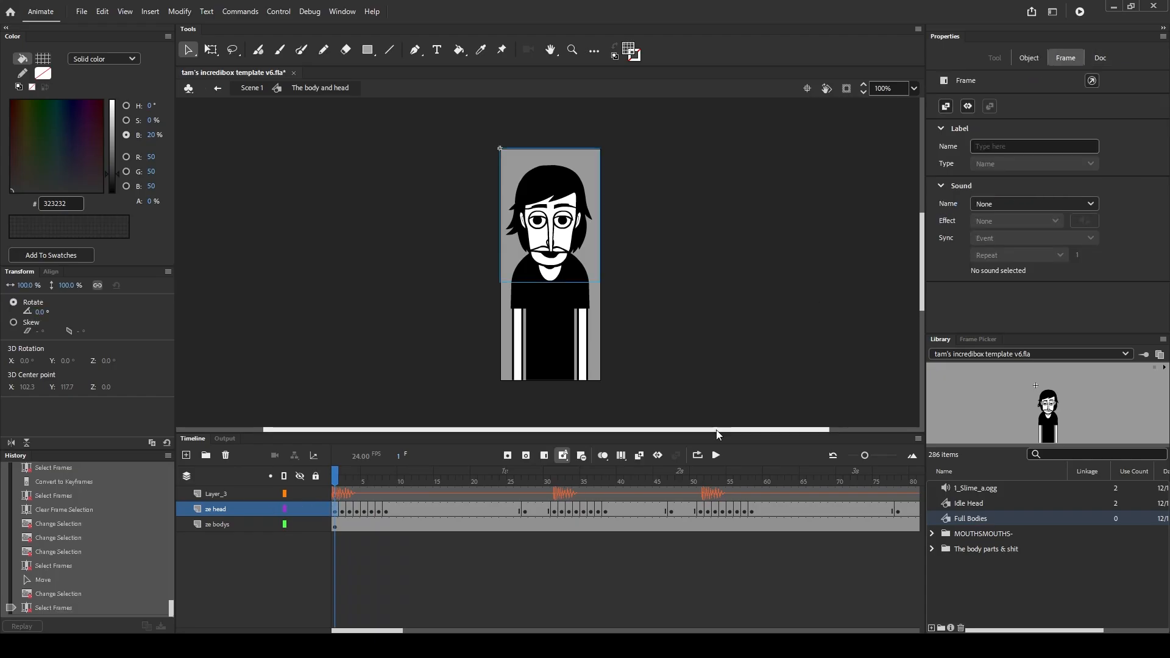
pyautogui.click(1030, 59)
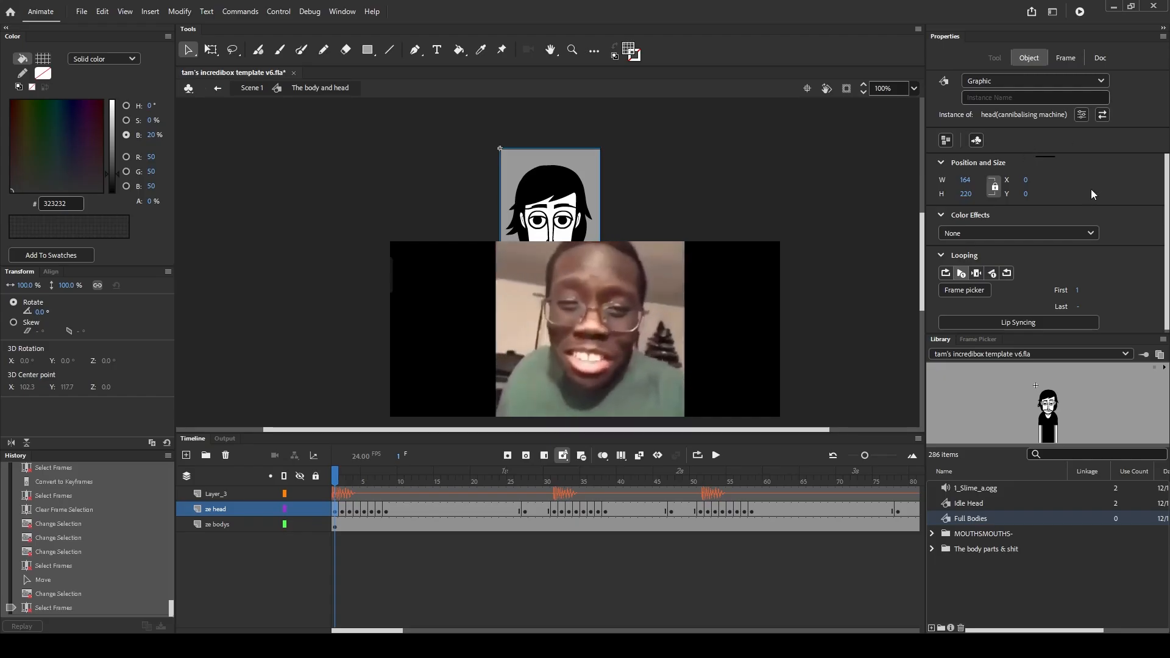
pyautogui.click(234, 510)
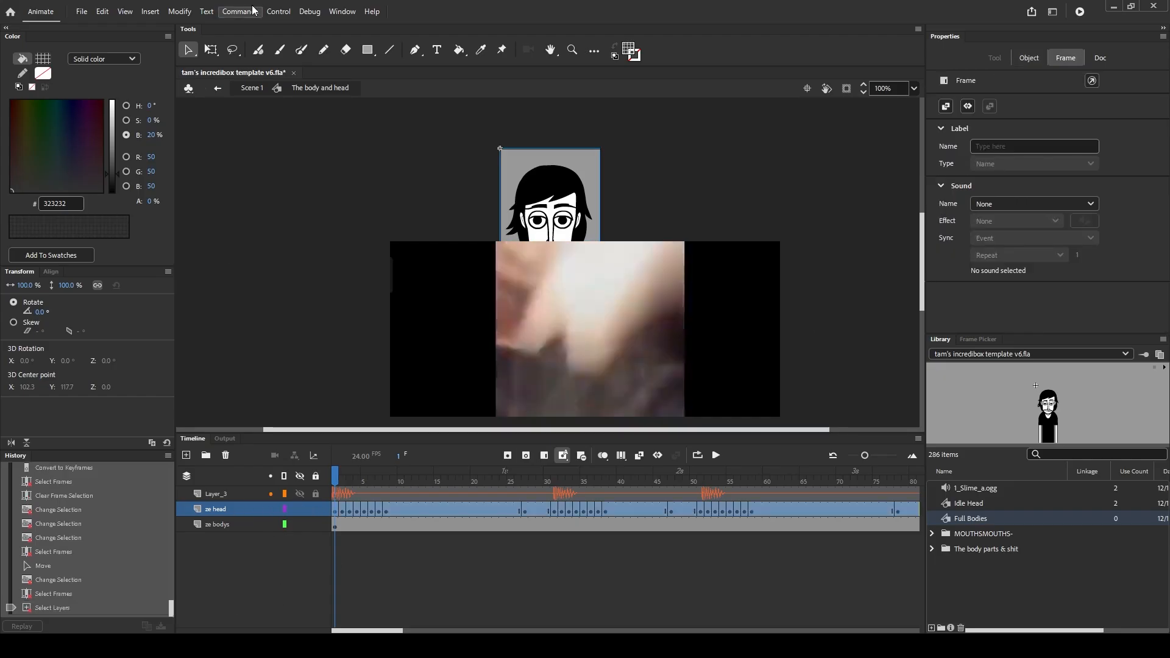
pyautogui.click(342, 510)
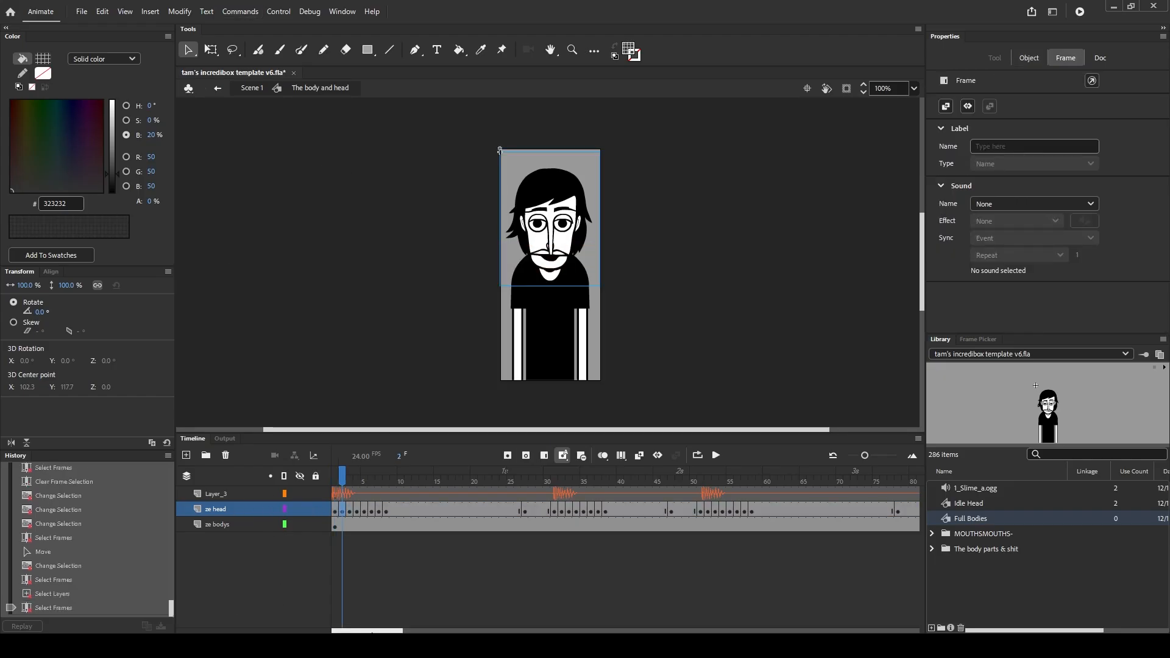
pyautogui.click(334, 511)
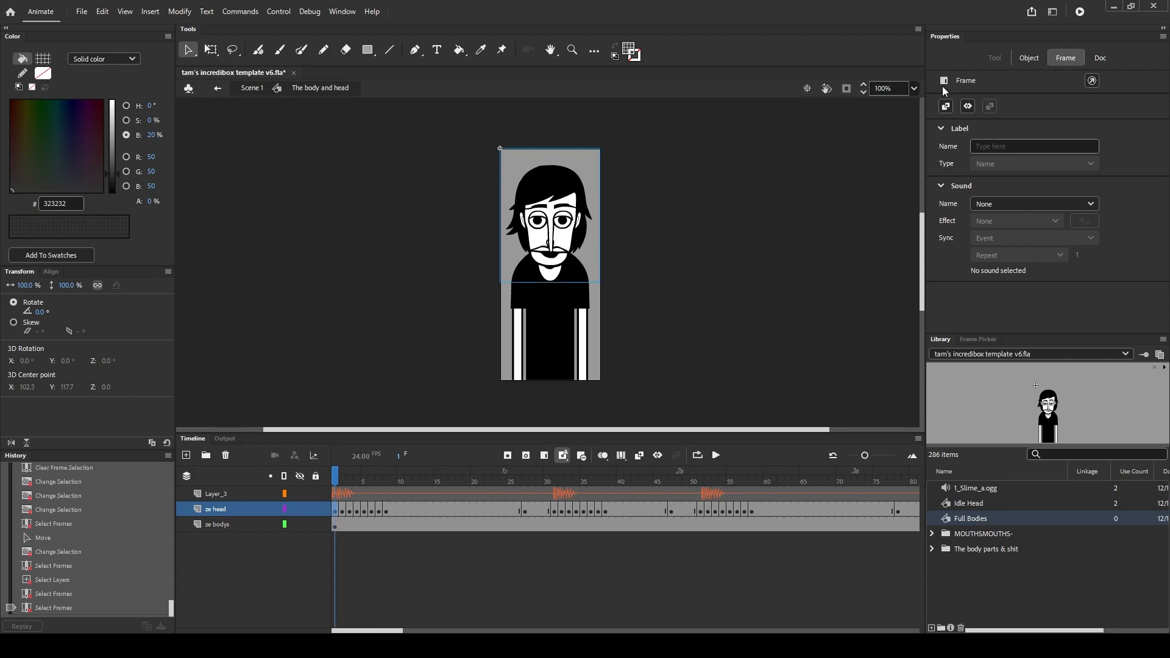
pyautogui.moveTo(337, 478)
pyautogui.mouseDown()
pyautogui.moveTo(430, 477)
pyautogui.moveTo(339, 481)
pyautogui.mouseUp()
pyautogui.click(334, 511)
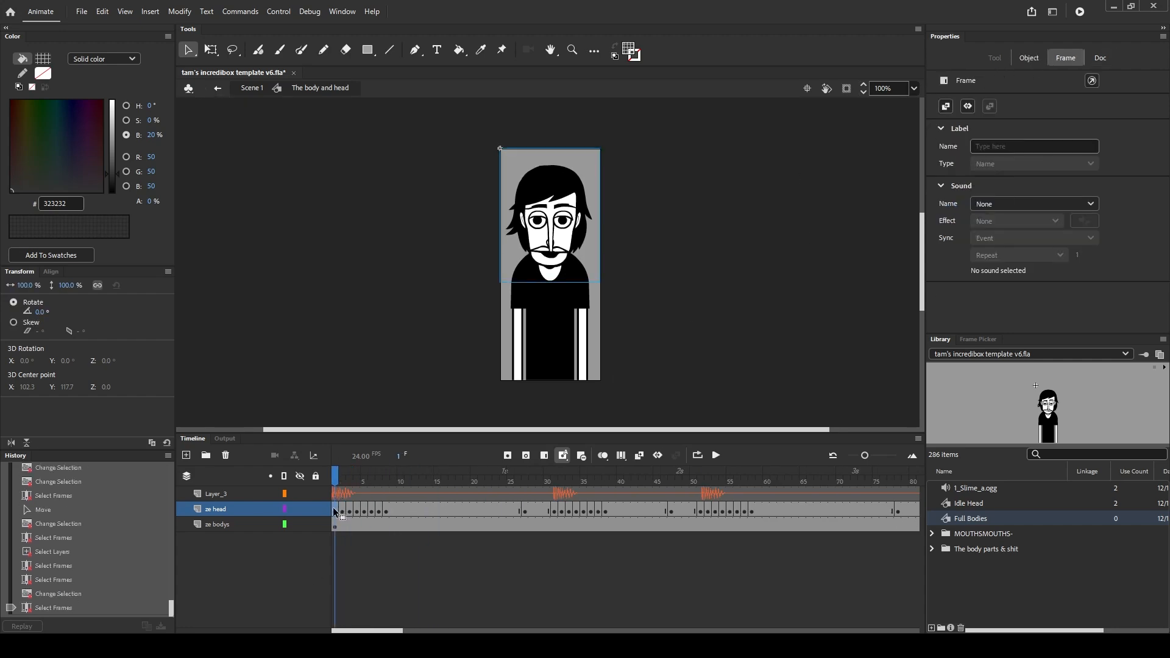
pyautogui.click(1030, 59)
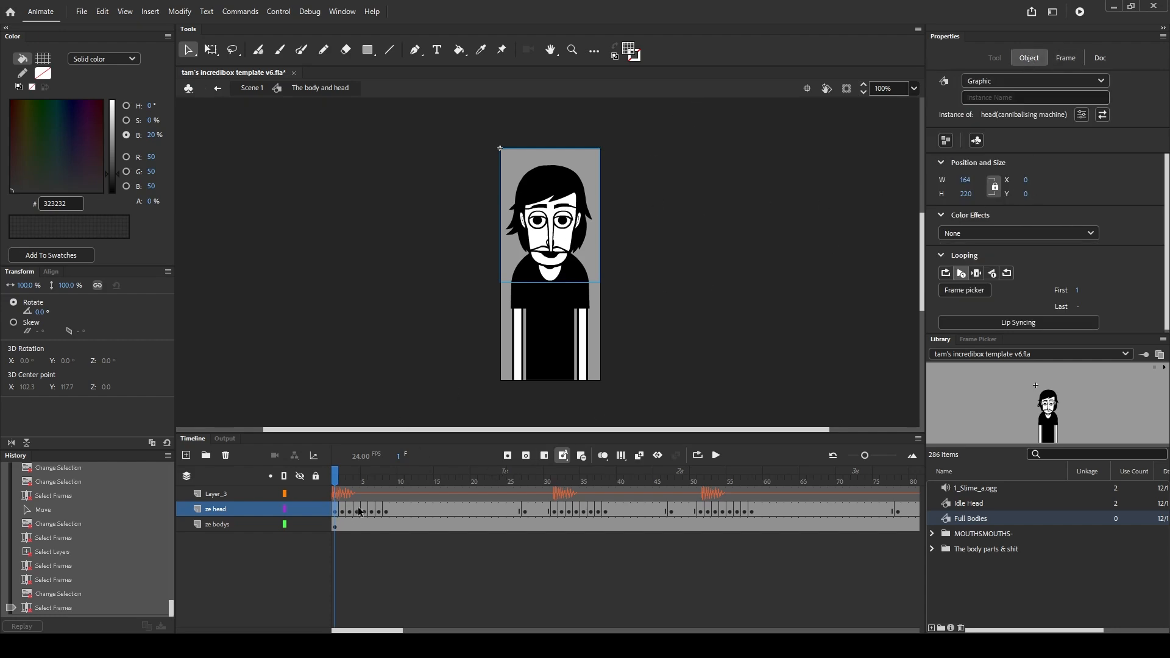
# Select all frames of the ze head layer, run the saved command on them, and clear the frame selection
pyautogui.click(253, 509)
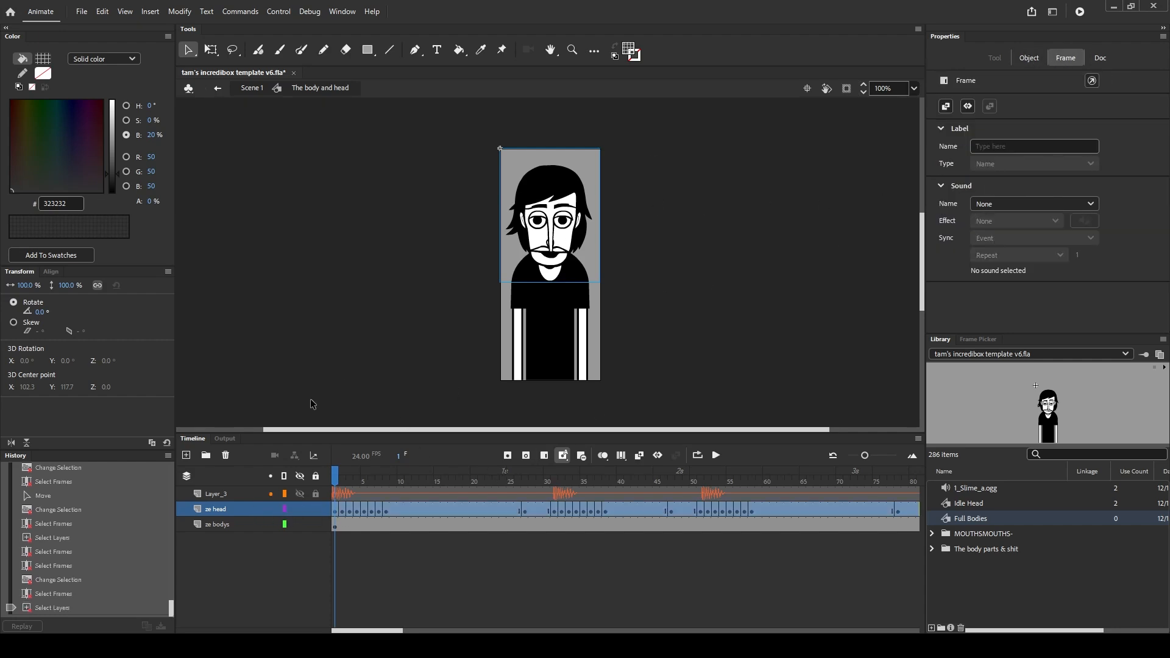
pyautogui.click(375, 558)
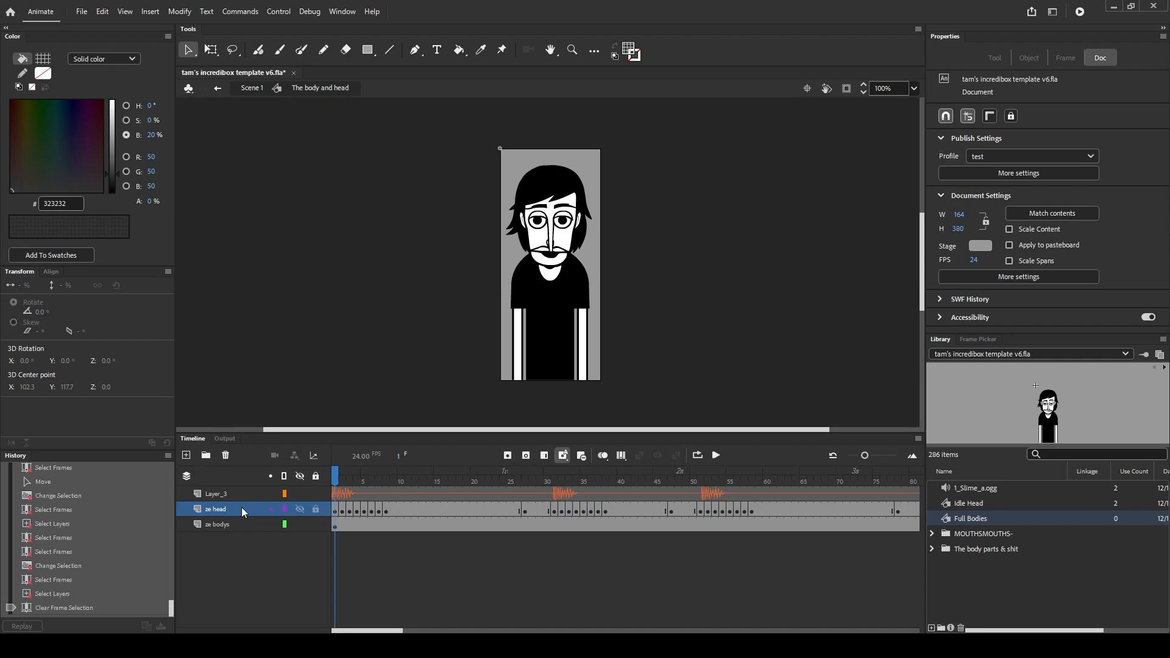
pyautogui.click(244, 512)
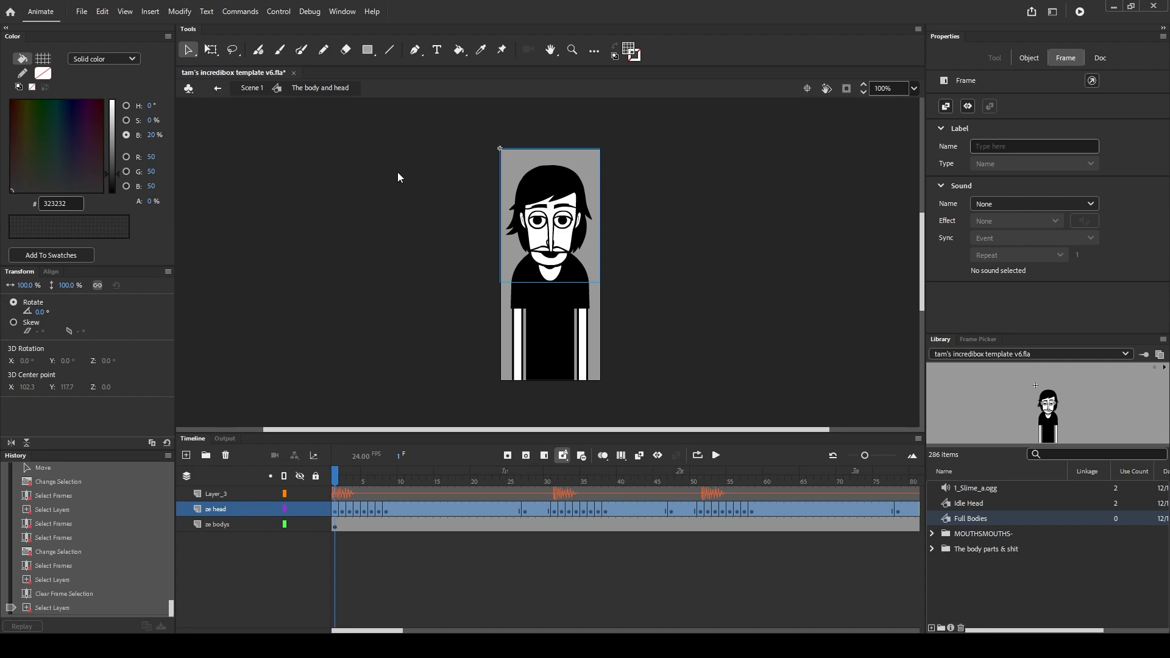
pyautogui.click(416, 580)
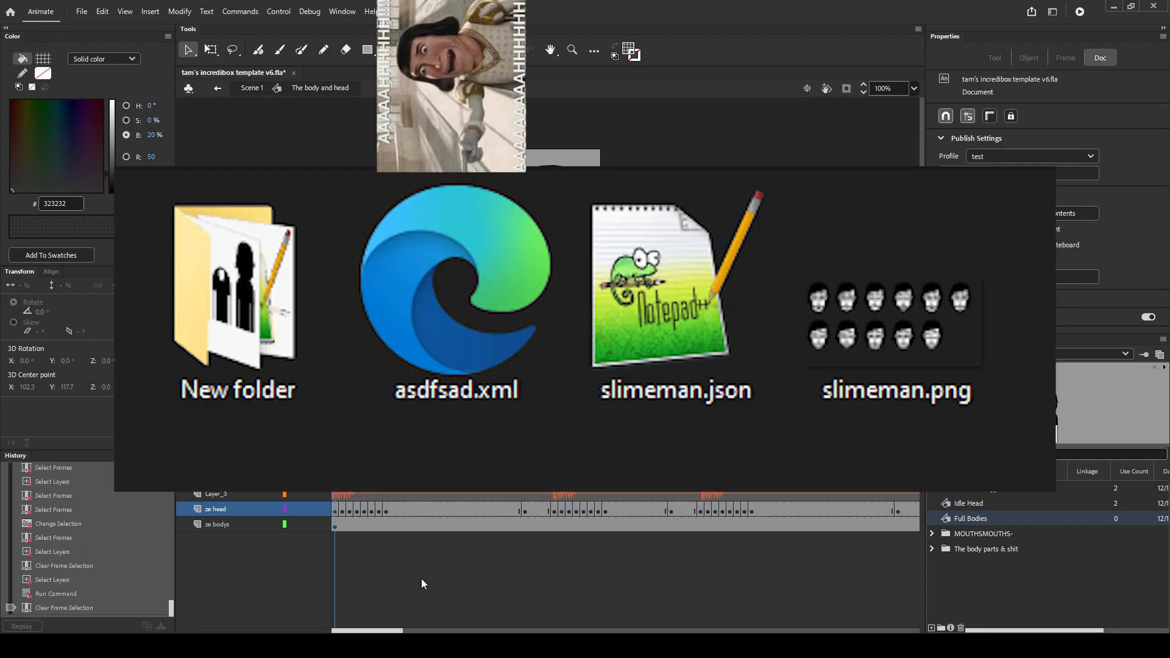
# Check the head's position and size at frame 1, and play the animation through to the end
pyautogui.click(335, 511)
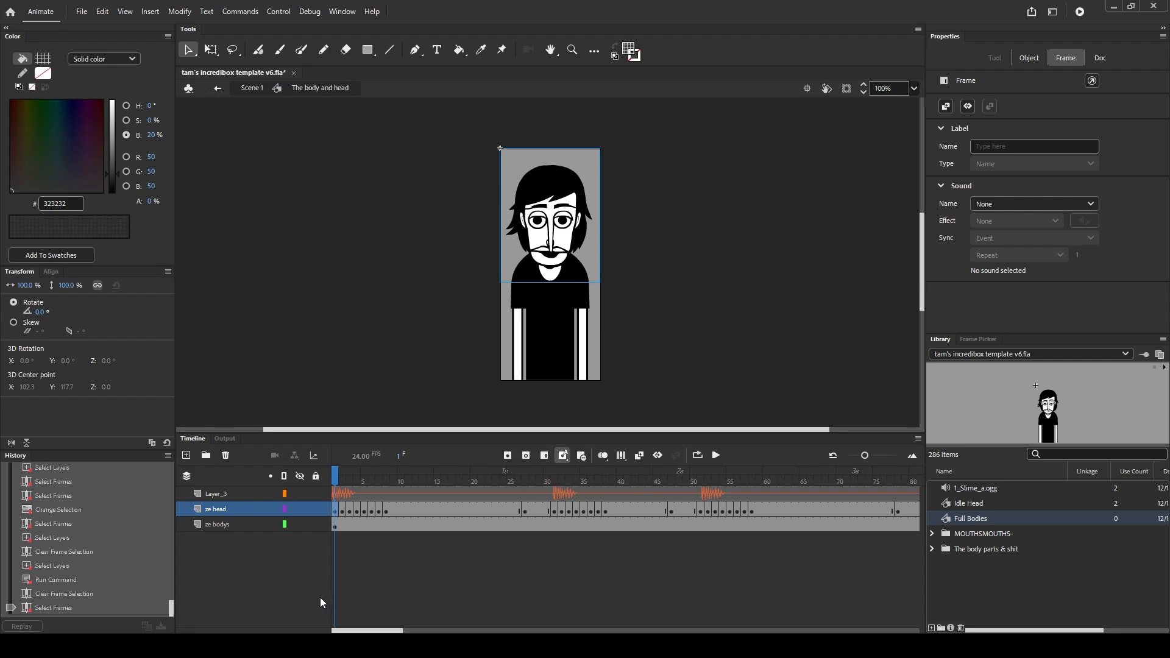
pyautogui.click(1030, 59)
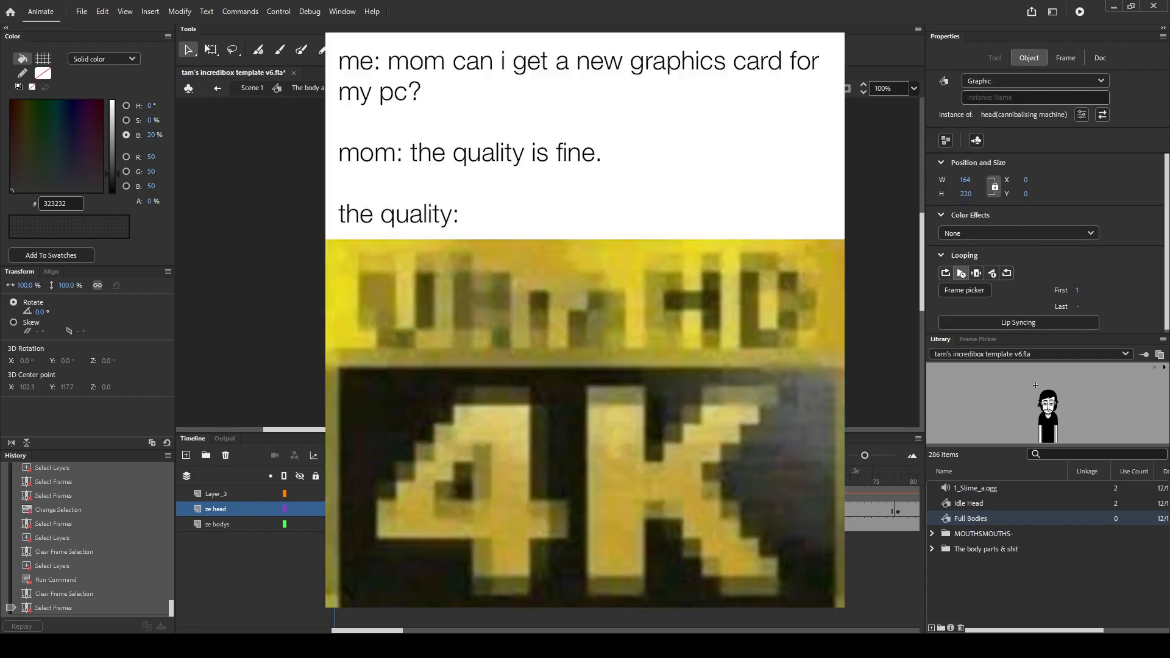
pyautogui.click(716, 456)
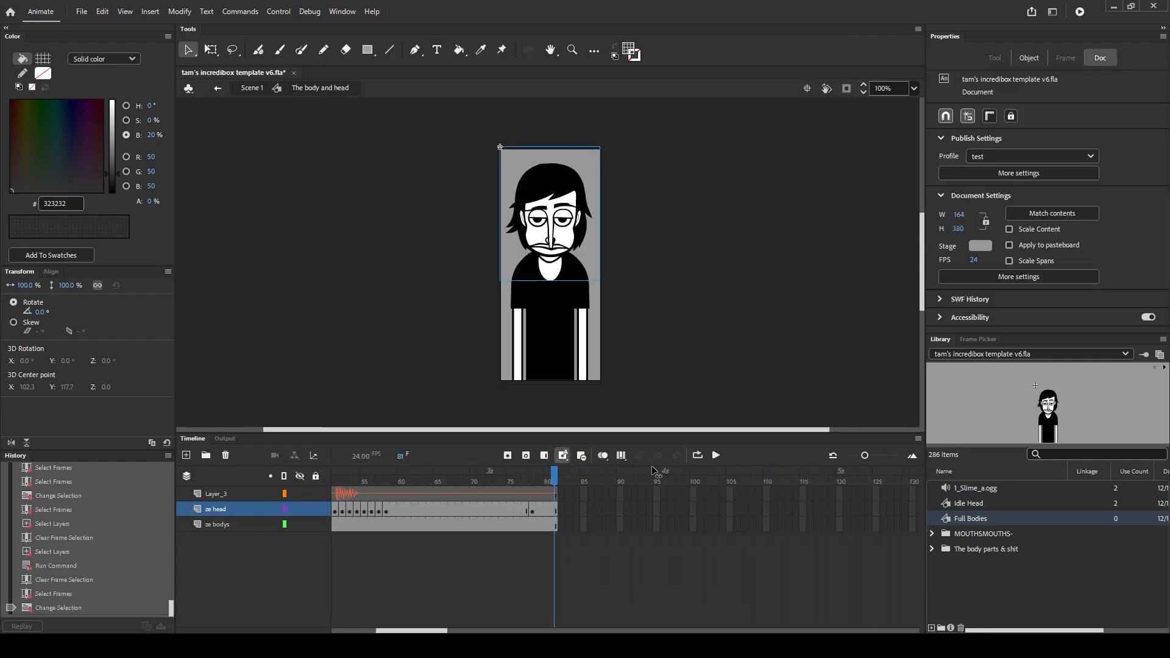
pyautogui.click(428, 572)
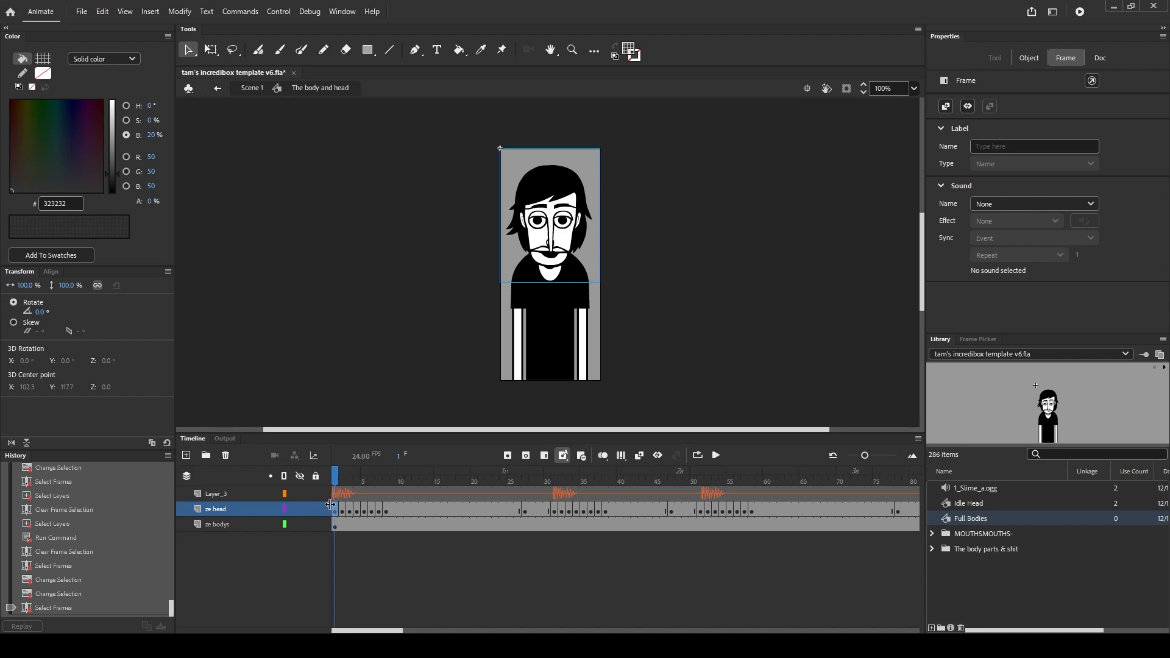
# Scale the head at frame 1 to a width of 328 with its proportions locked
pyautogui.click(558, 233)
pyautogui.press('Tab')
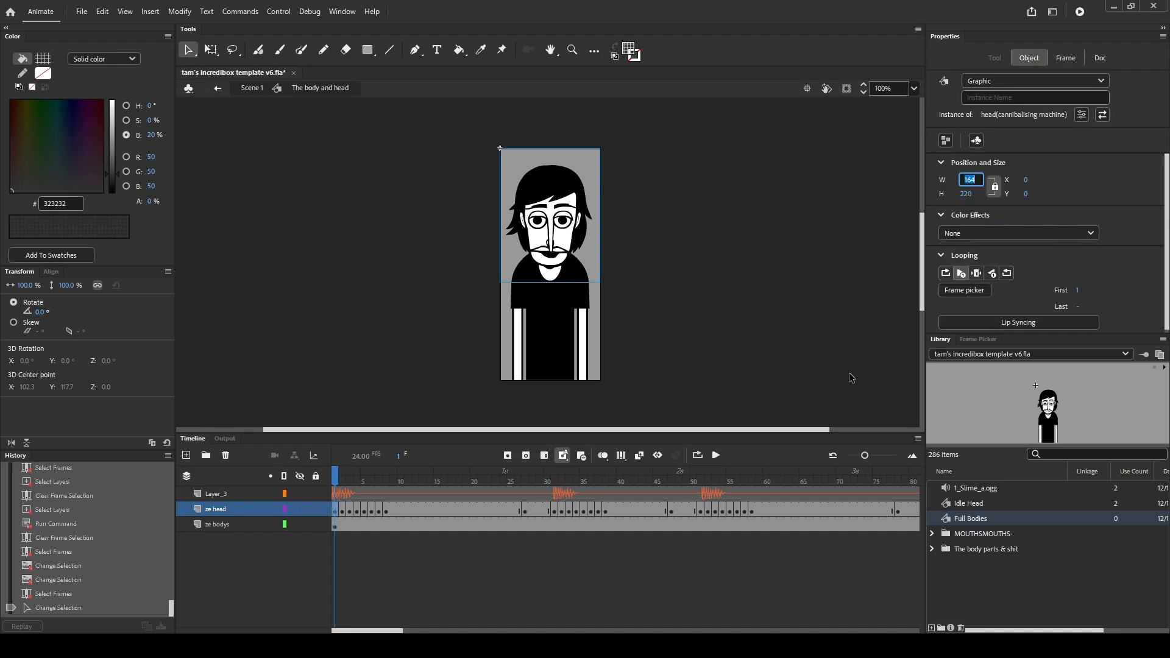
pyautogui.write('328')
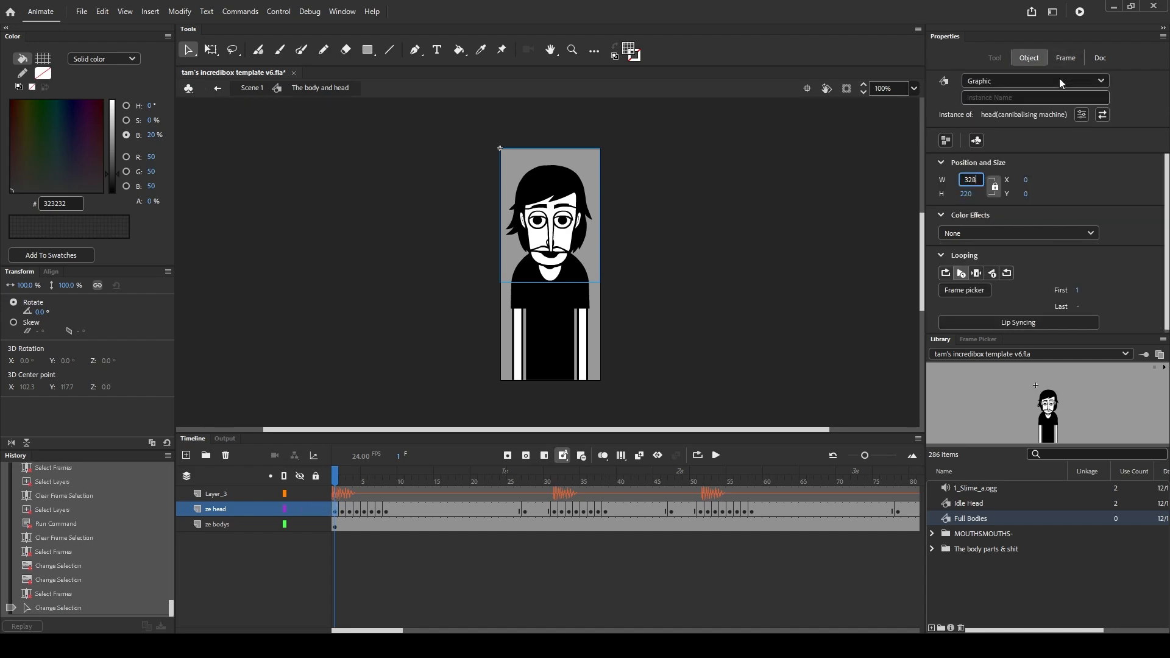
pyautogui.press('Return')
# Select the enlarged head at frame 1 and generate a sprite sheet from it
pyautogui.moveTo(342, 478); pyautogui.dragTo(27, 436)
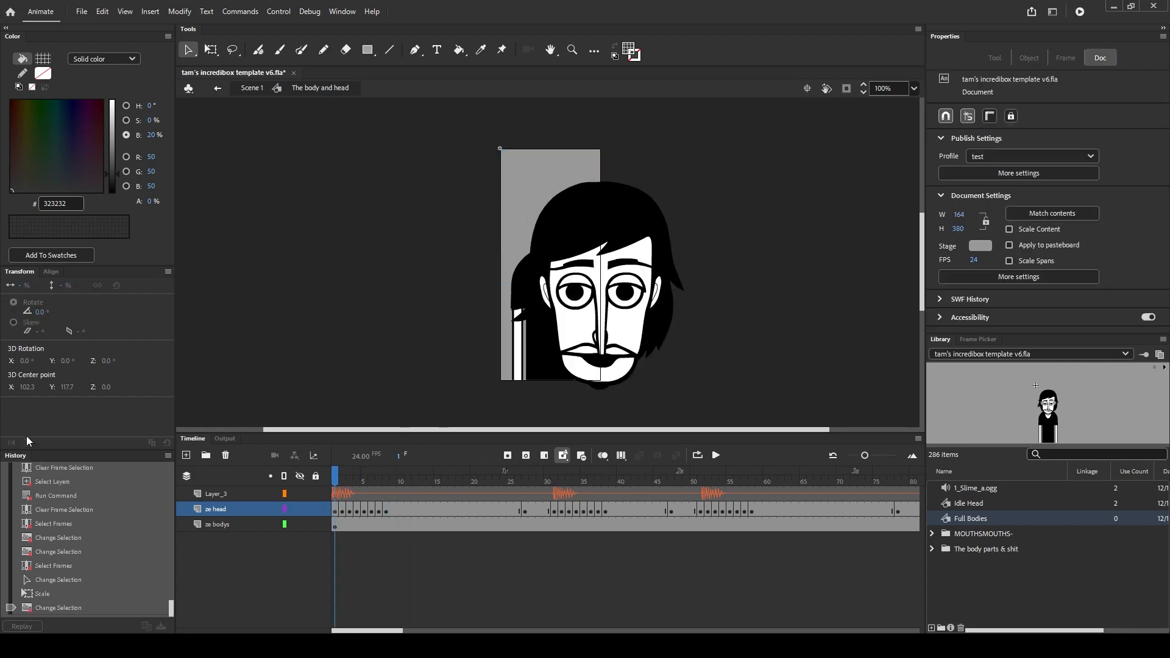
pyautogui.click(584, 334)
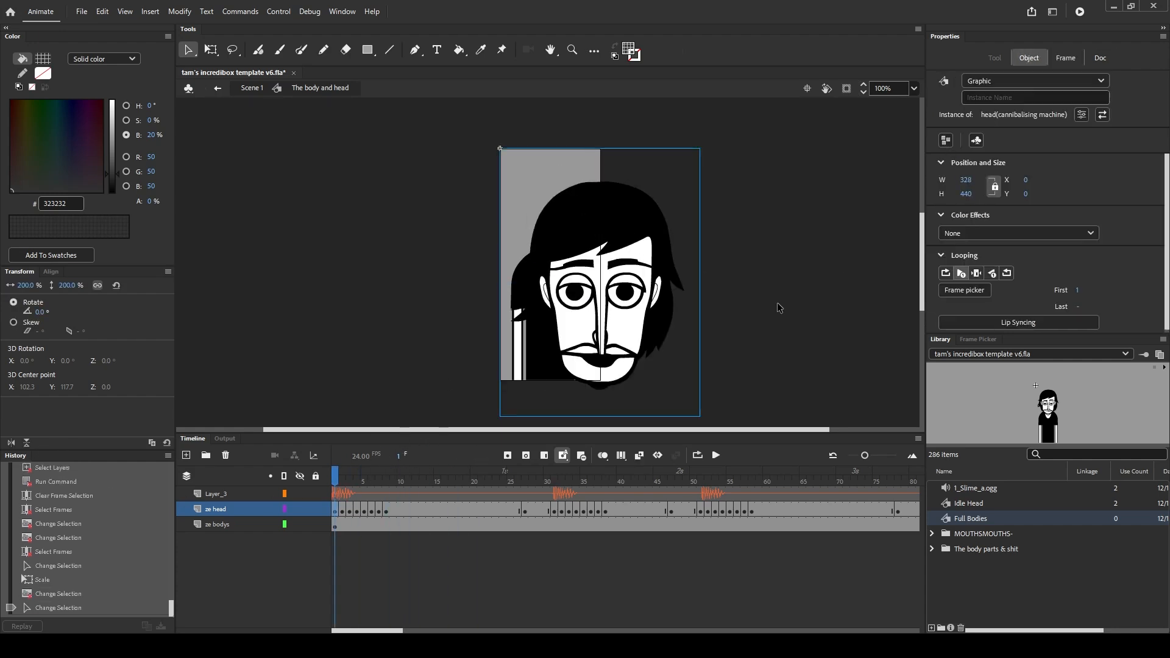
pyautogui.rightClick(620, 259)
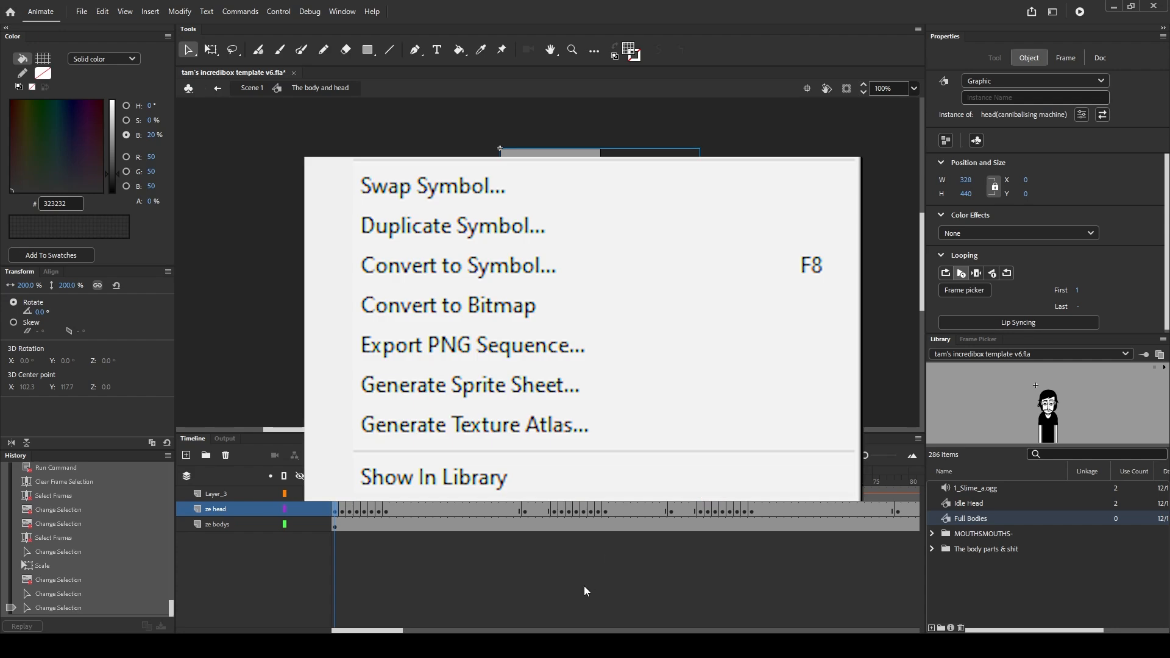
pyautogui.click(469, 385)
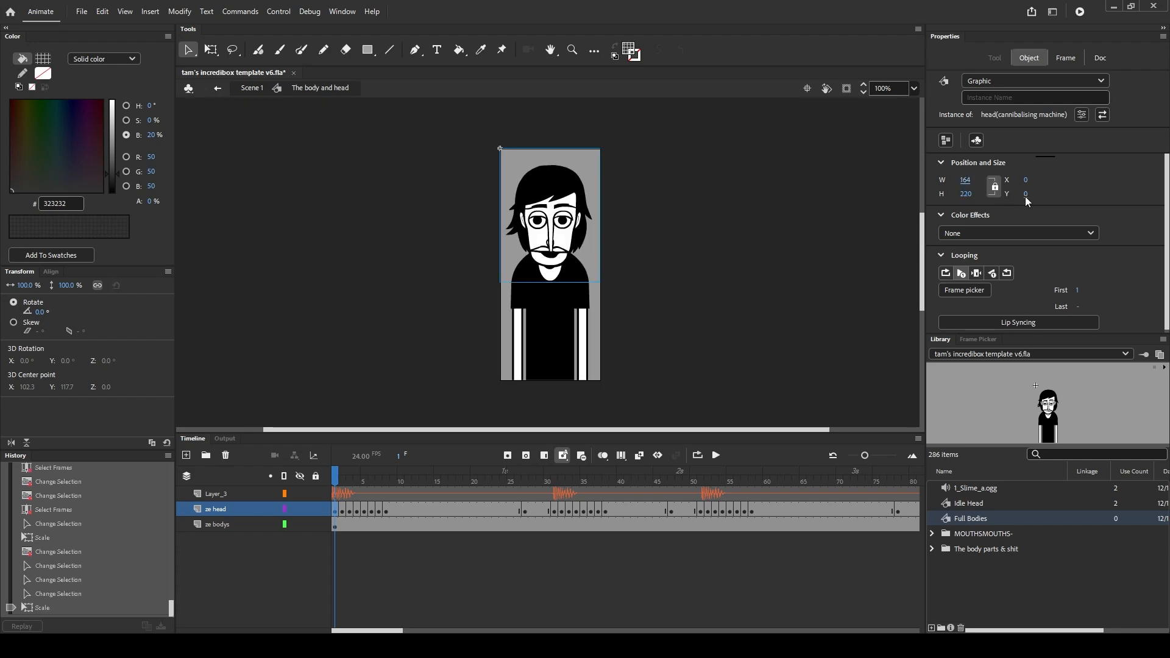
# Set the head's Y position to 7 at frame 1 and deselect it
pyautogui.click(1026, 194)
pyautogui.write('7')
pyautogui.press('Return')
pyautogui.click(776, 249)
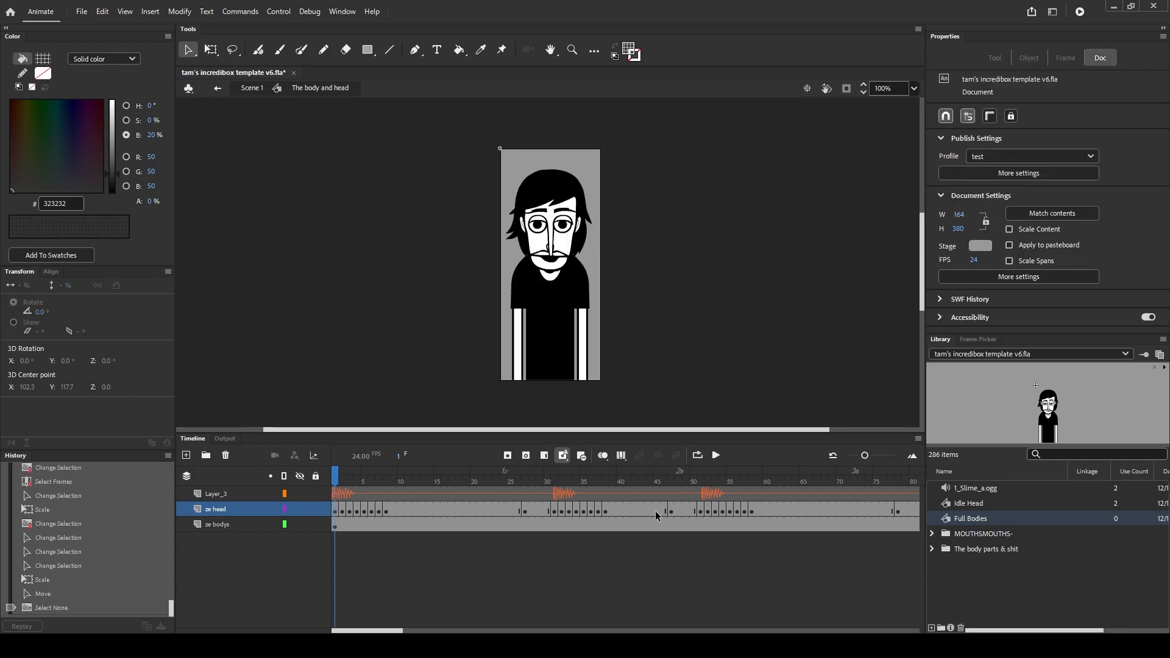
# Open the Full Bodies library symbol for editing and select its Idle Head instance on the first frame
pyautogui.click(968, 503)
pyautogui.click(968, 519)
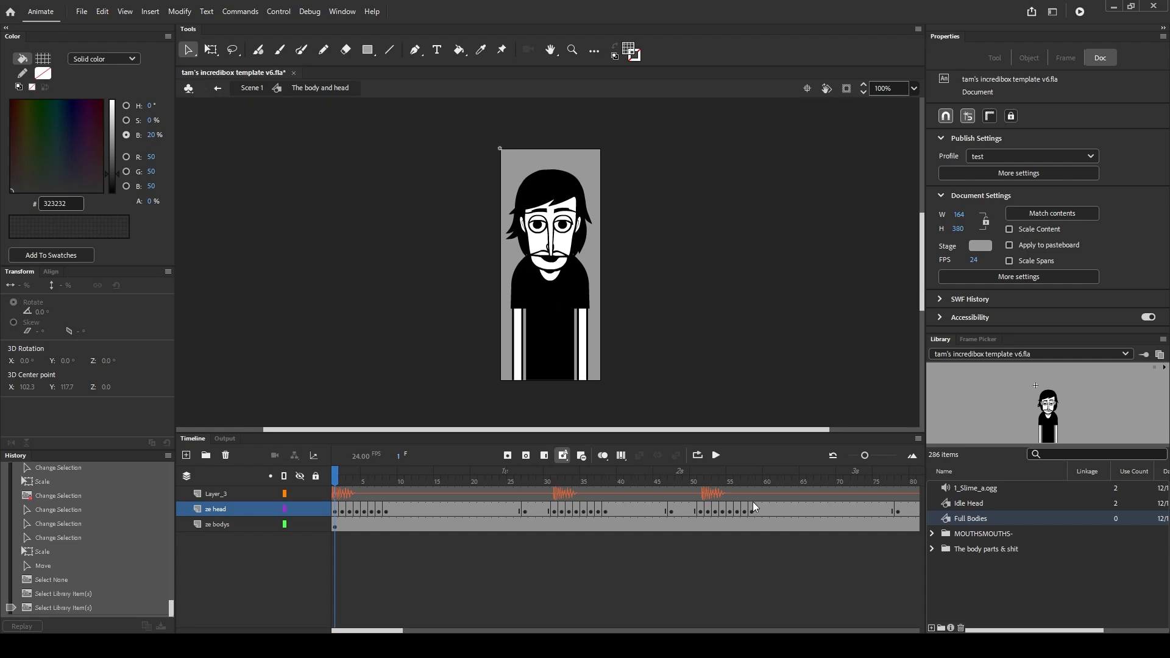
pyautogui.doubleClick(946, 522)
pyautogui.click(529, 208)
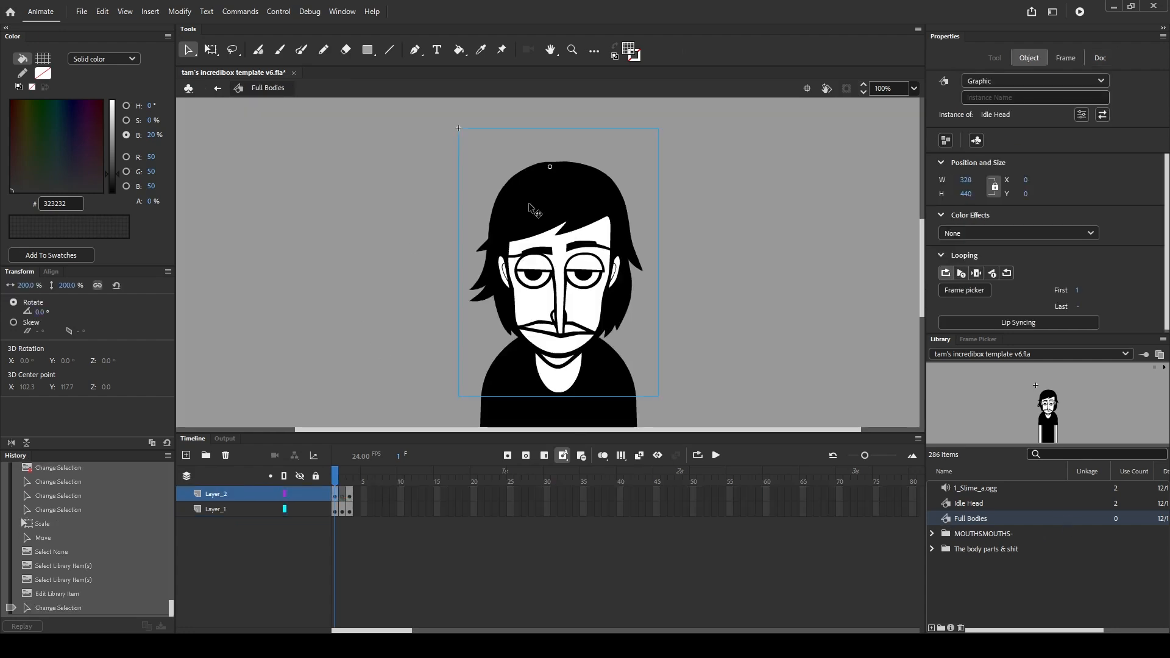
# Leave the Full Bodies symbol and return to the main scene
pyautogui.click(216, 89)
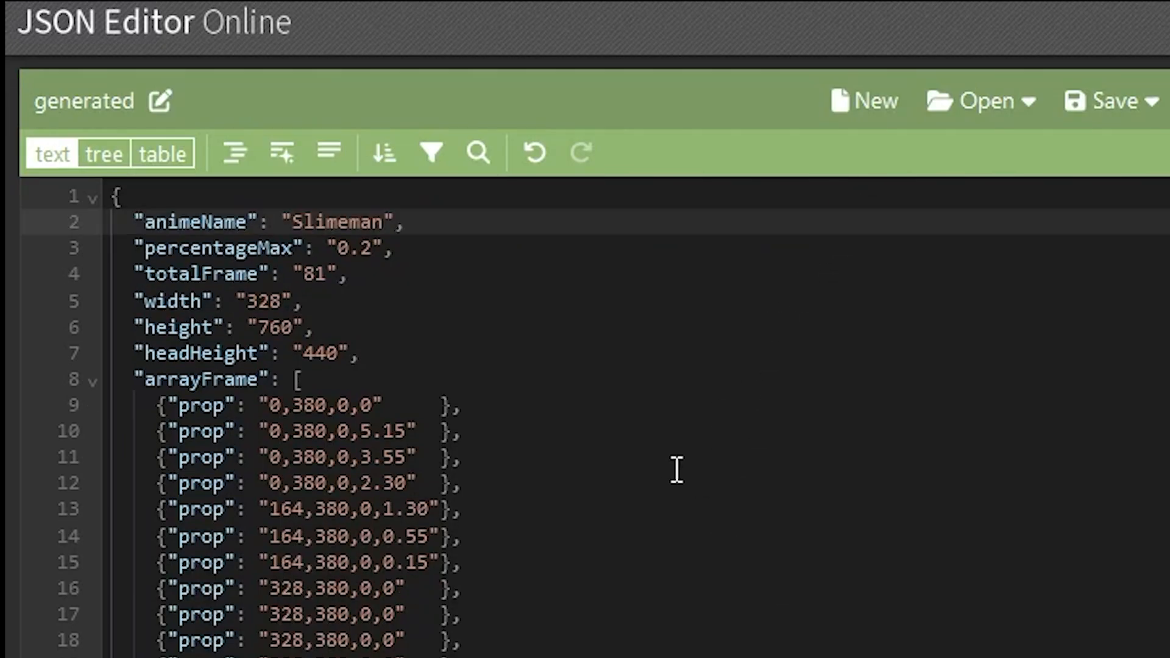
# In the Slimeman JSON, set the width to 164, the height to 380 and the headHeight to 220
pyautogui.click(674, 466)
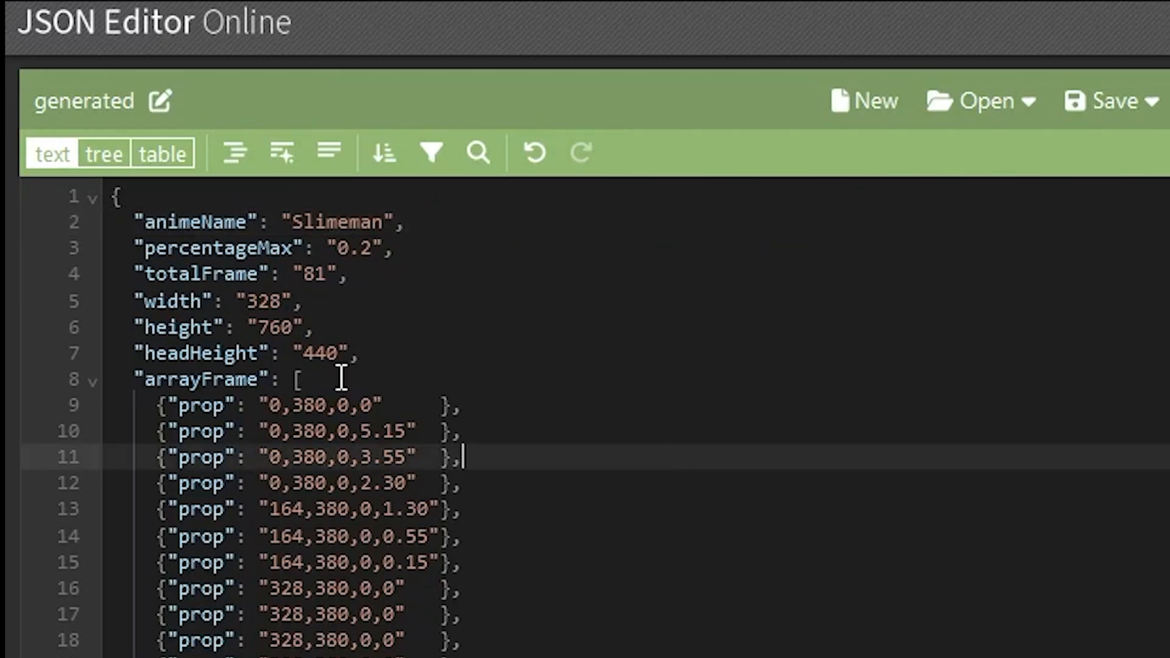
pyautogui.doubleClick(263, 301)
pyautogui.write('164')
pyautogui.doubleClick(276, 327)
pyautogui.write('380')
pyautogui.click(260, 300)
pyautogui.click(278, 327)
pyautogui.click(316, 353)
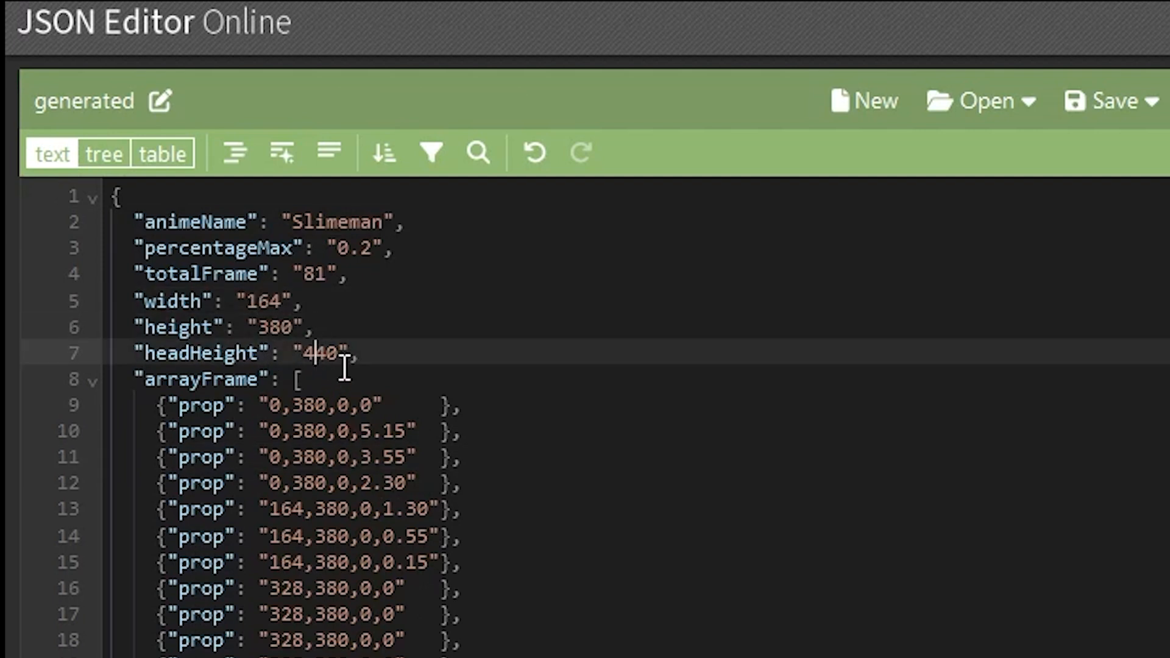
pyautogui.moveTo(331, 355); pyautogui.dragTo(322, 355)
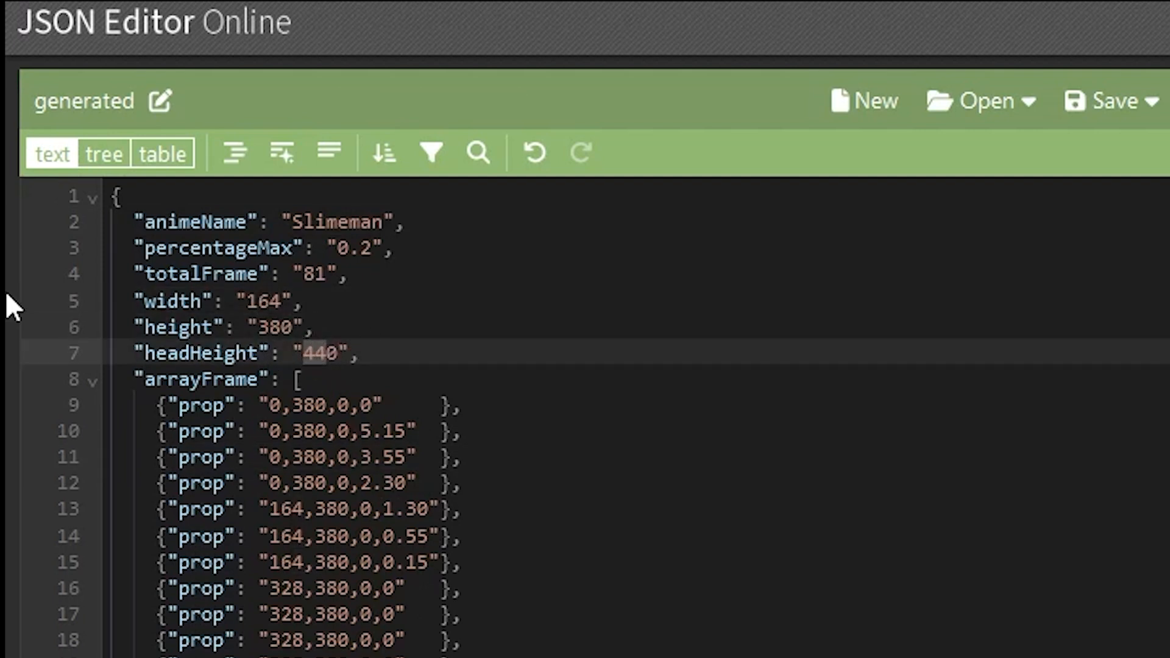
pyautogui.write('220')
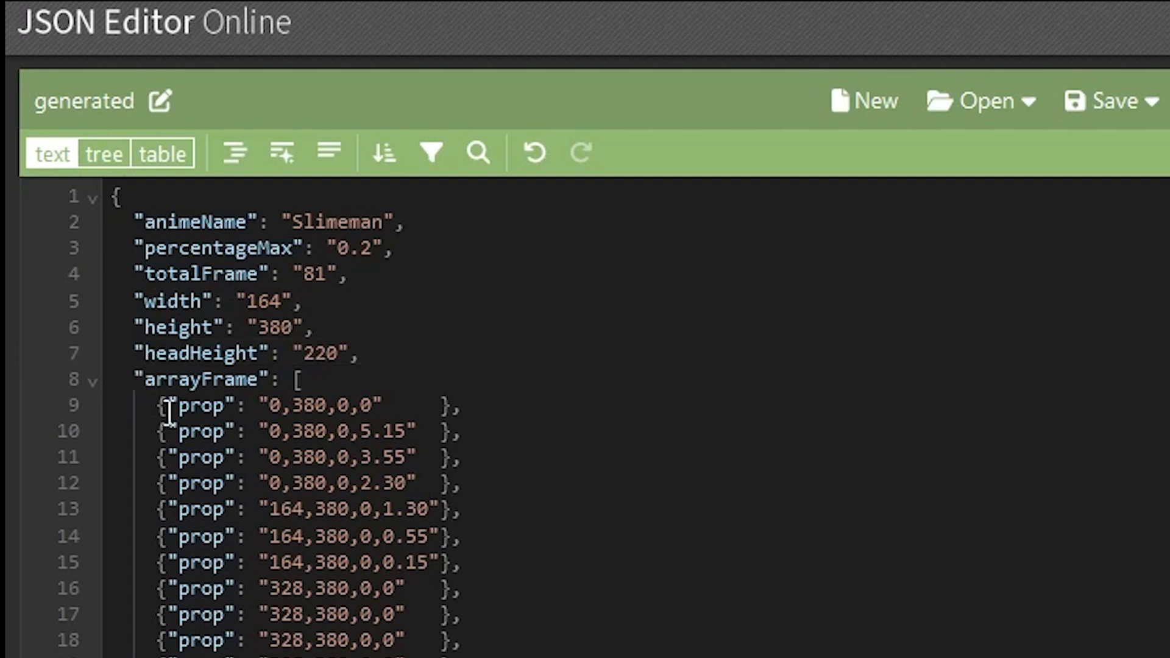
# Change the first arrayFrame entry's prop value to "0,380,0,7"
pyautogui.moveTo(112, 410); pyautogui.dragTo(470, 406)
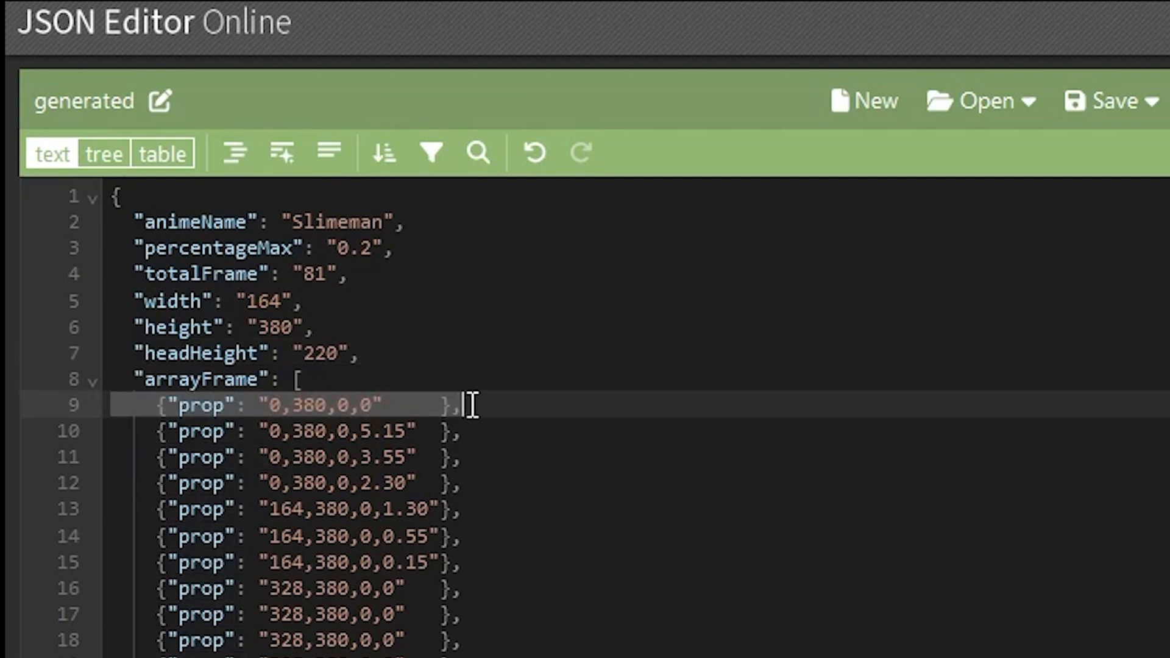
pyautogui.click(518, 535)
pyautogui.click(373, 406)
pyautogui.press('BackSpace')
pyautogui.write('7')
pyautogui.click(269, 406)
pyautogui.moveTo(496, 67); pyautogui.dragTo(509, 101)
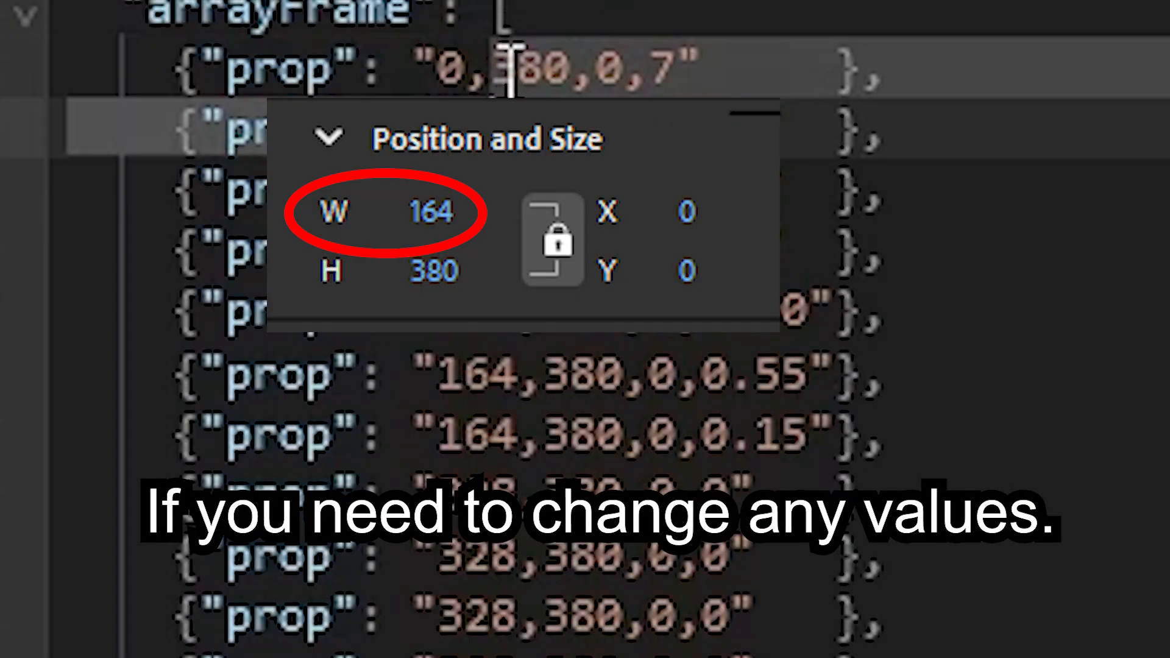
pyautogui.click(542, 67)
pyautogui.click(575, 99)
pyautogui.doubleClick(618, 59)
pyautogui.click(677, 55)
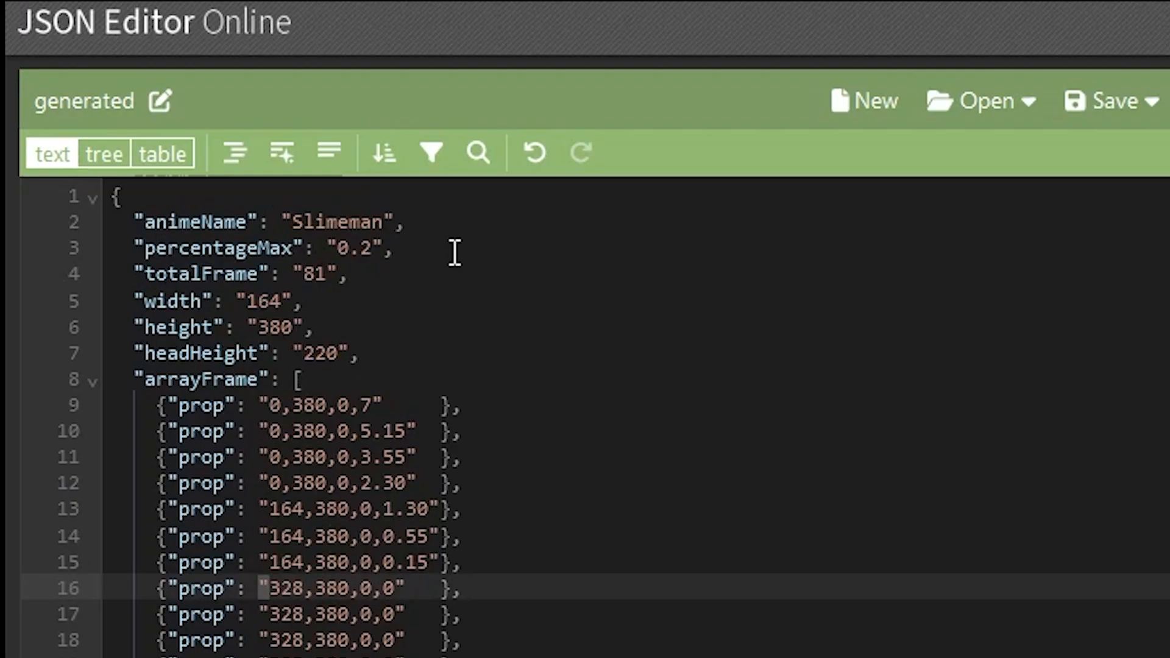
# Save the edited Slimeman JSON document
pyautogui.click(455, 253)
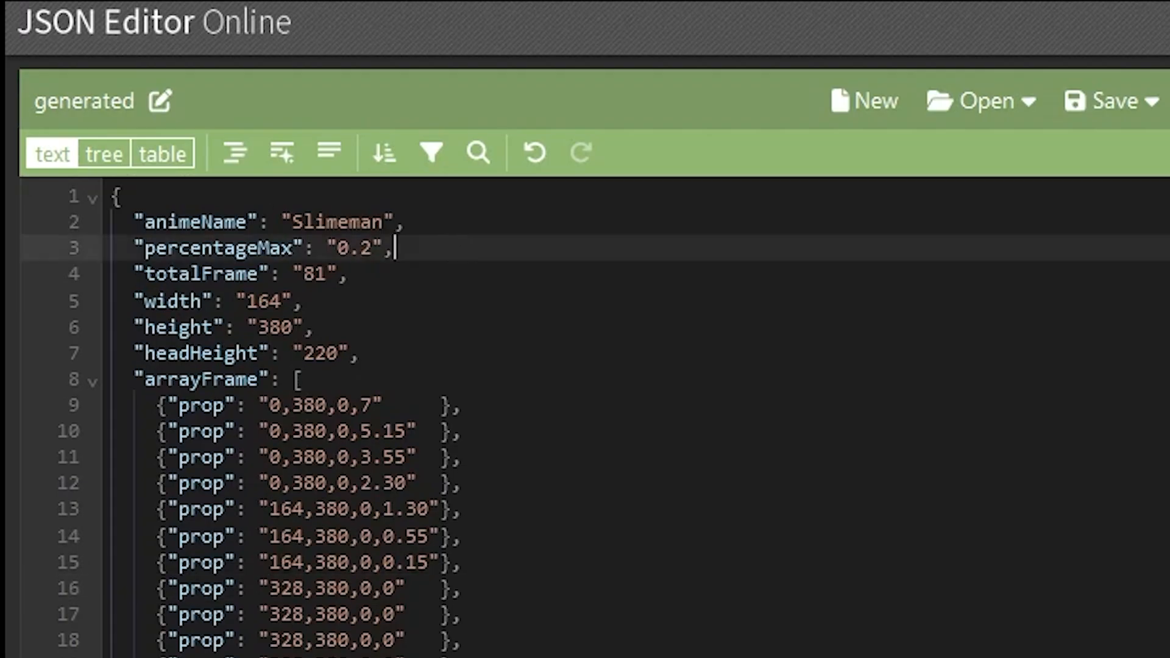
pyautogui.click(1112, 102)
pyautogui.click(1099, 232)
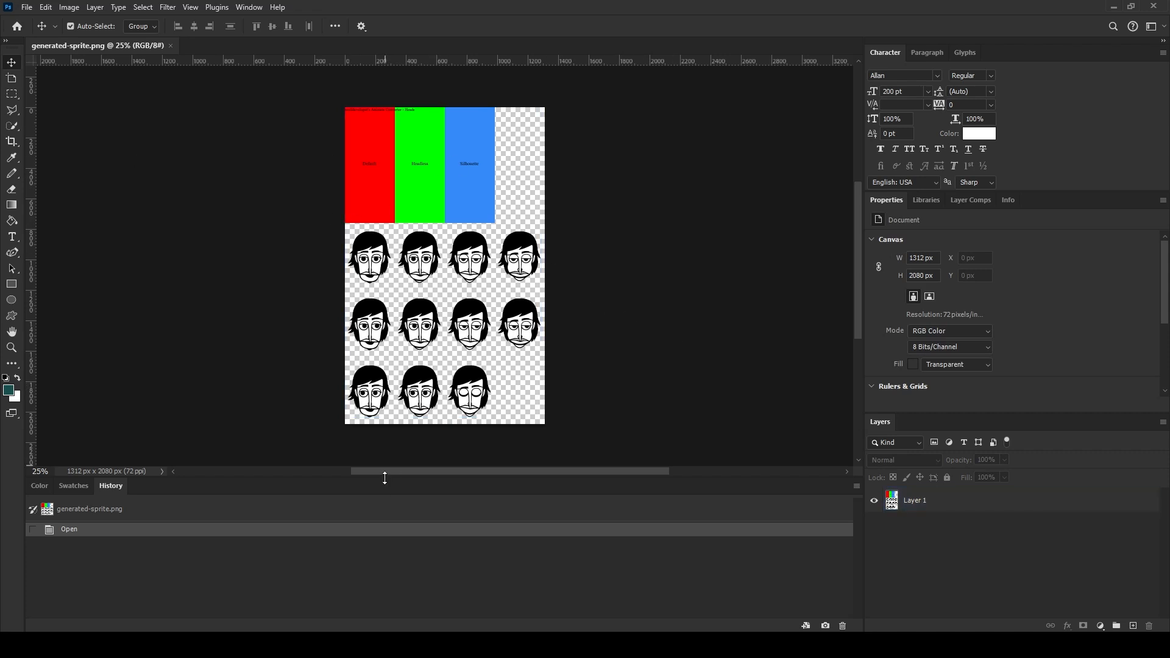
# Place tam's incredibox template v6.png into the generated-sprite.png document at X 0, Y 0 and commit the placement
pyautogui.click(292, 600)
pyautogui.moveTo(335, 230); pyautogui.dragTo(308, 257)
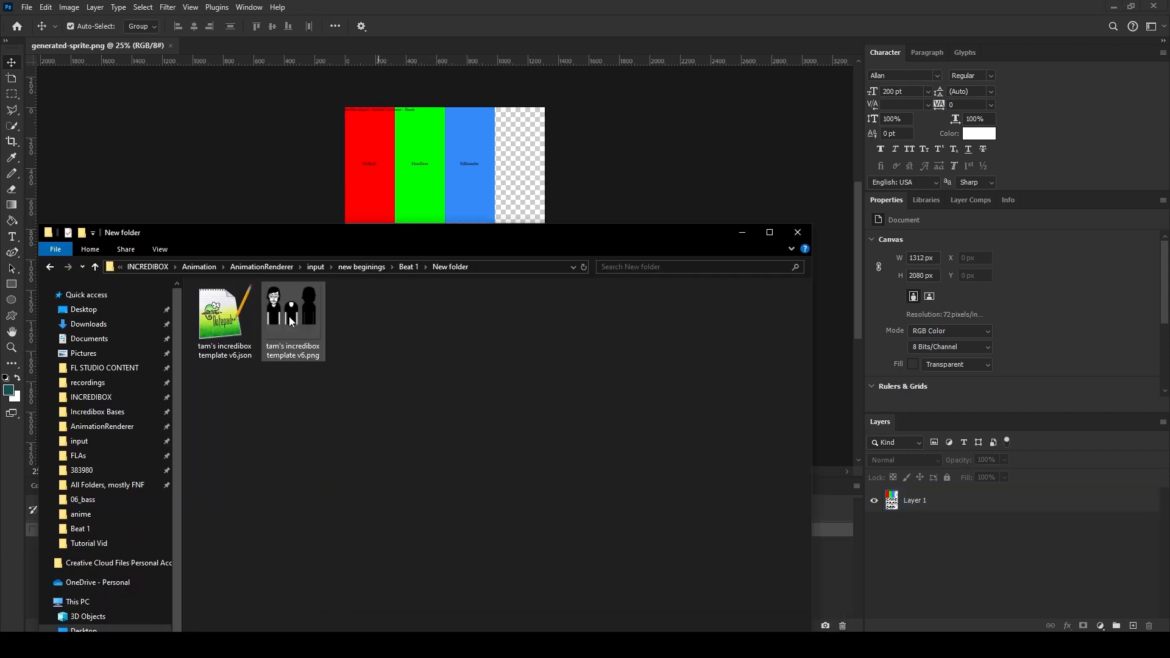
pyautogui.click(327, 359)
pyautogui.moveTo(277, 318); pyautogui.dragTo(427, 177)
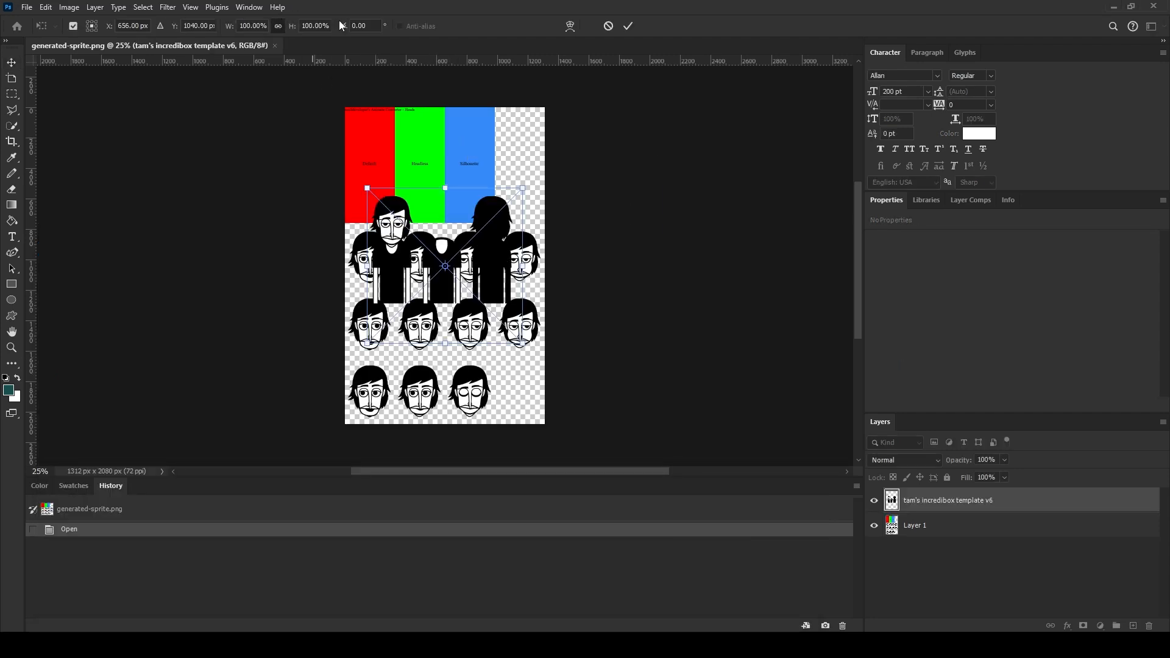
pyautogui.click(89, 25)
pyautogui.write('0')
pyautogui.press('Tab')
pyautogui.write('0')
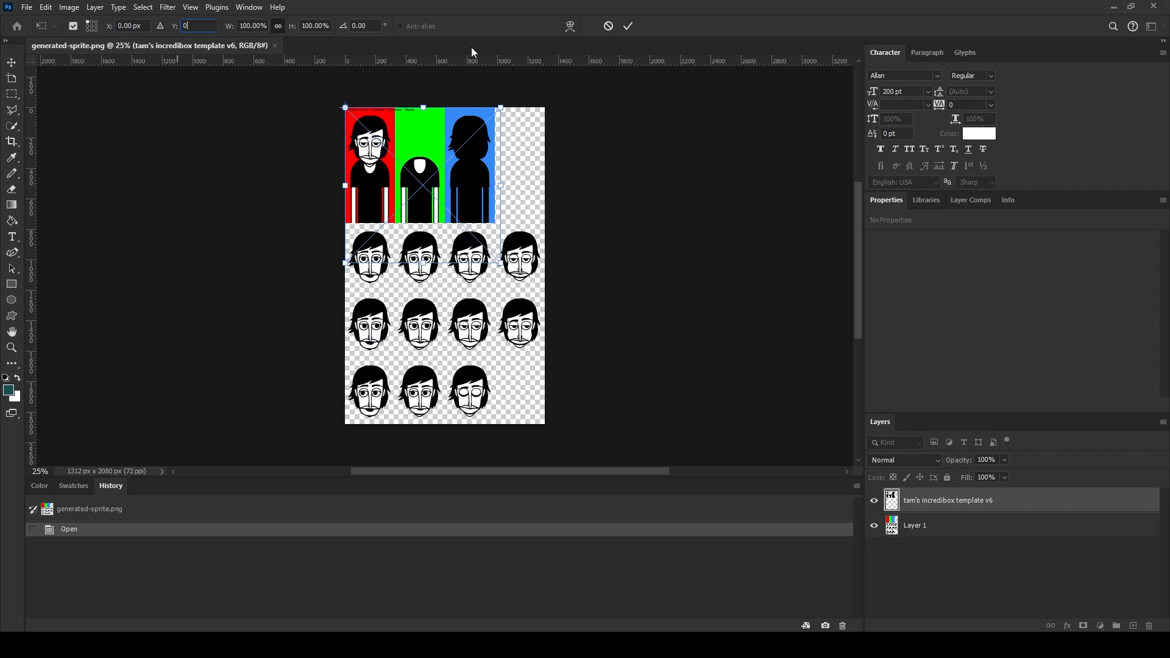
pyautogui.click(633, 28)
pyautogui.click(272, 152)
pyautogui.scroll(10, 307, 156)
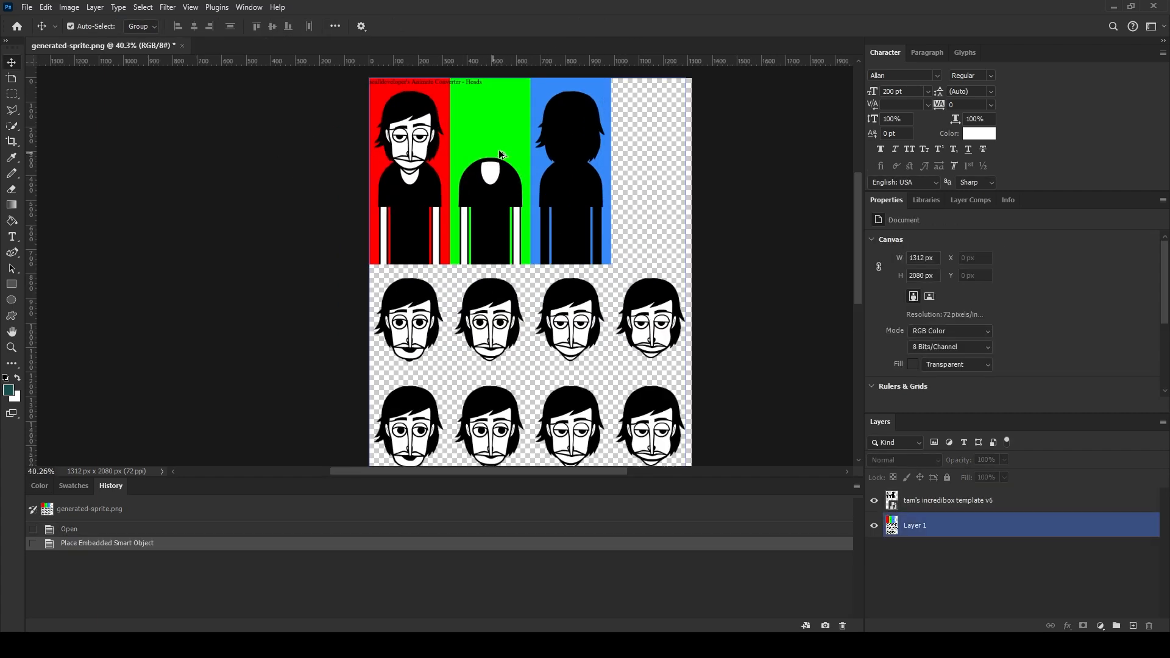
pyautogui.scroll(-8, 513, 152)
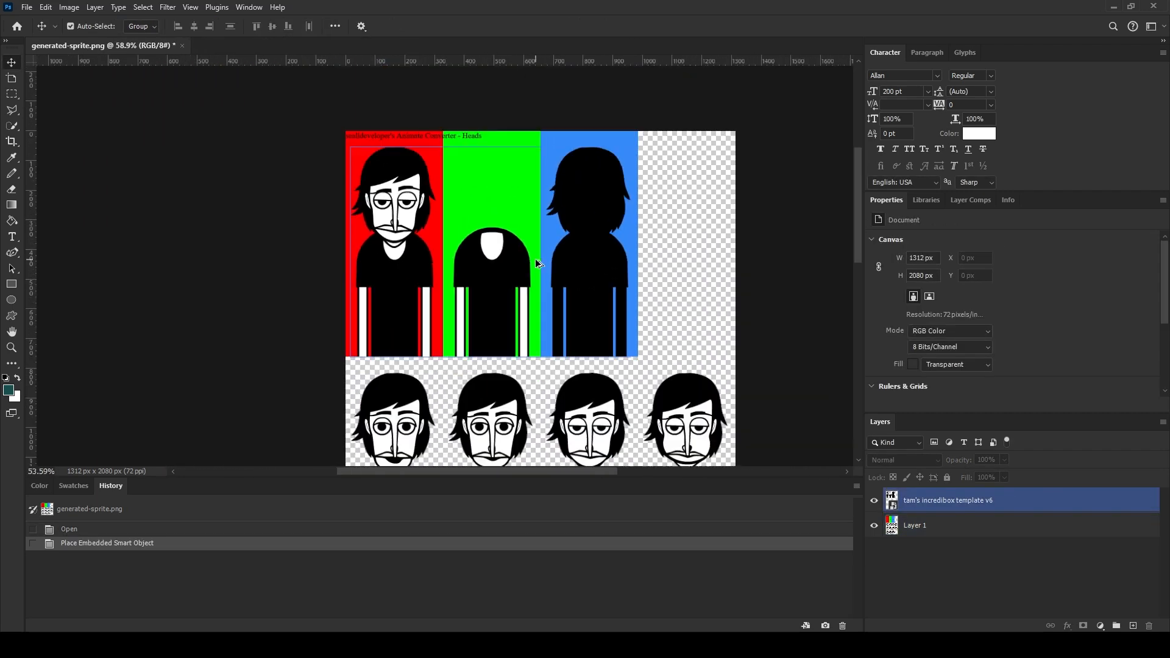
# Erase the red, green and blue placeholder blocks behind the bodies on Layer 1 and clear the selection
pyautogui.click(917, 526)
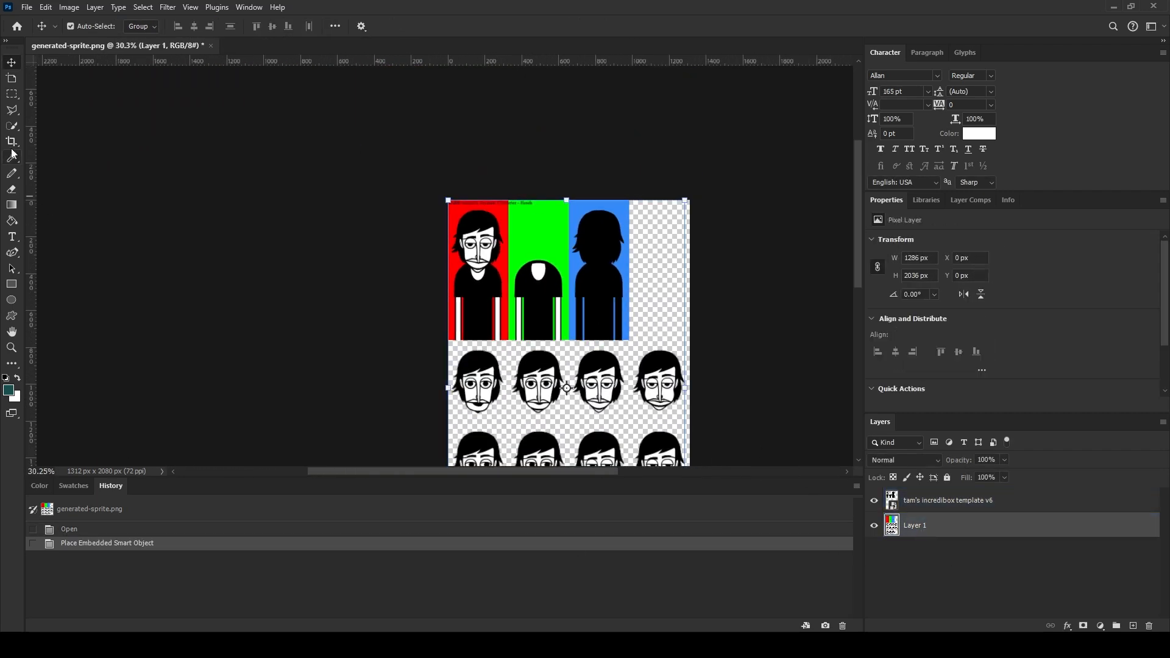
pyautogui.click(11, 96)
pyautogui.moveTo(448, 200); pyautogui.dragTo(681, 343)
pyautogui.press('Delete')
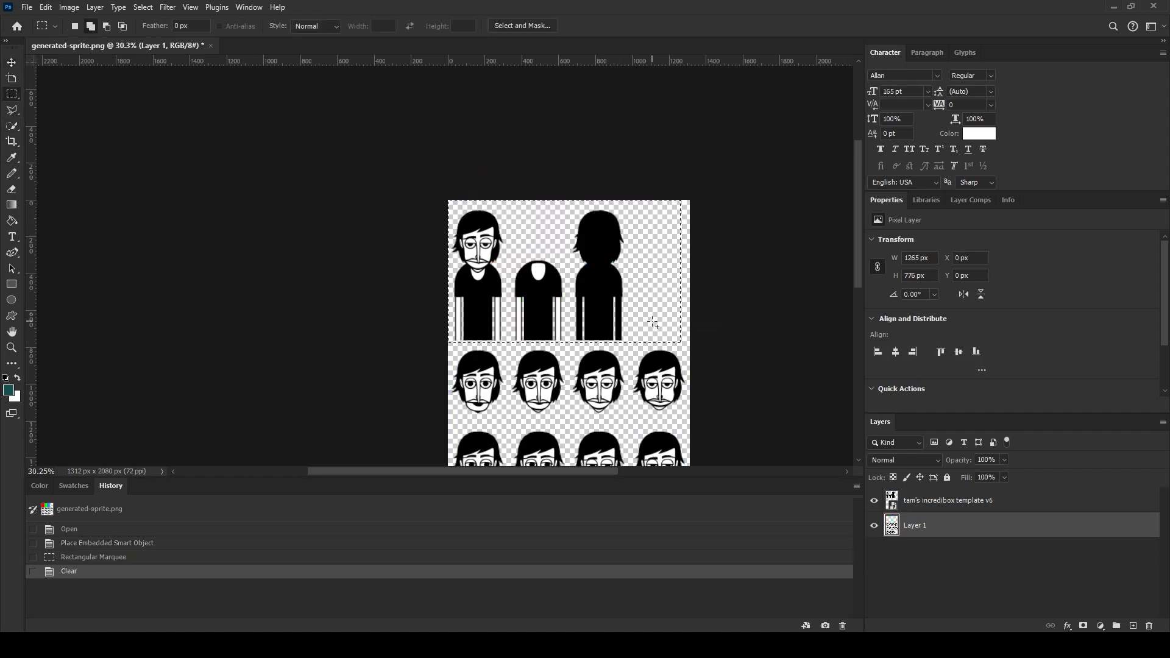
pyautogui.hotkey('ctrl', 'd')
pyautogui.scroll(-1, 758, 368)
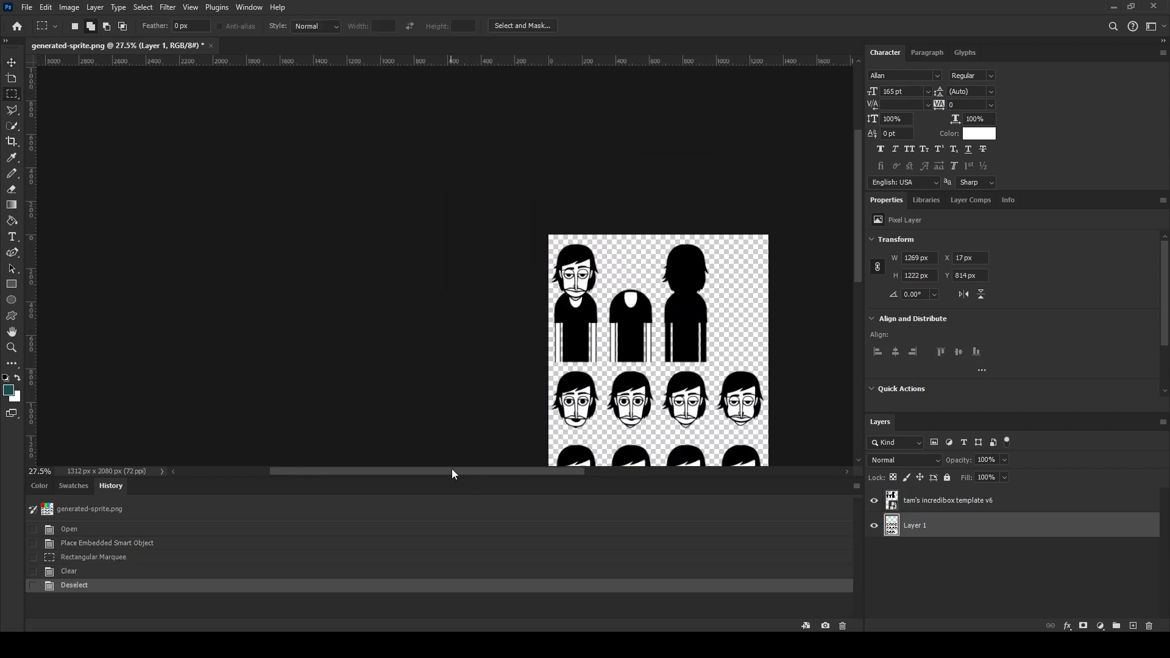
# Export the sprite sheet at 100% scale as the PNG generated-sprite.png in the Downloads folder
pyautogui.hotkey('ctrl', 'alt', 'shift', 'w')
pyautogui.click(722, 224)
pyautogui.click(687, 332)
pyautogui.press('Return')
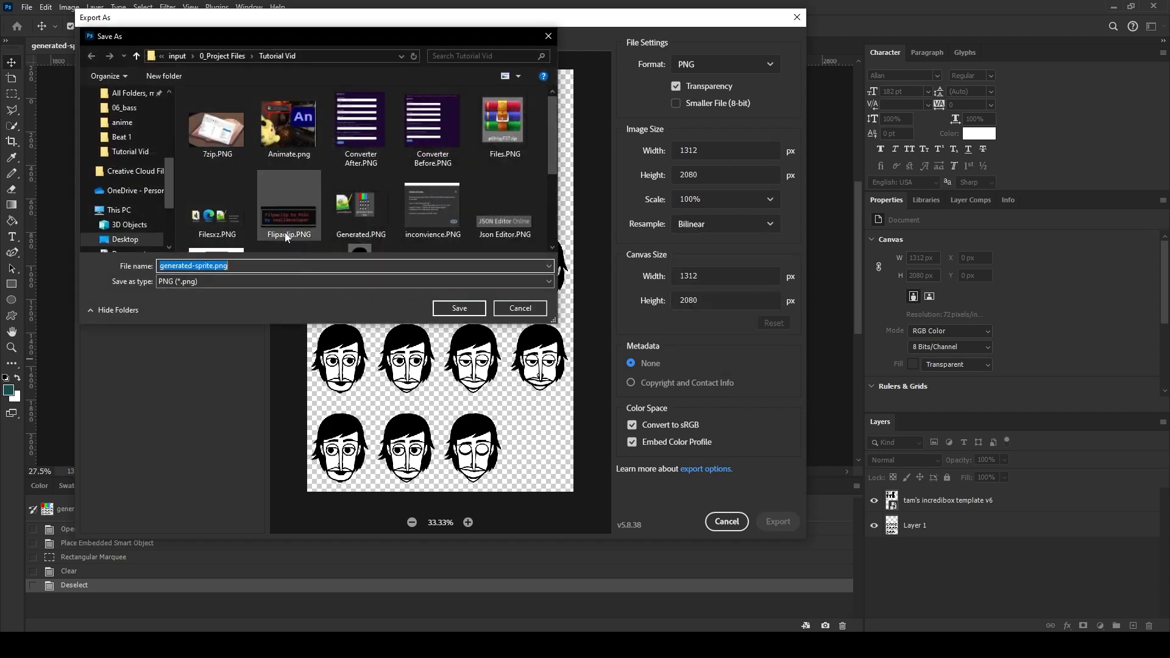
pyautogui.scroll(5, 134, 140)
pyautogui.click(130, 132)
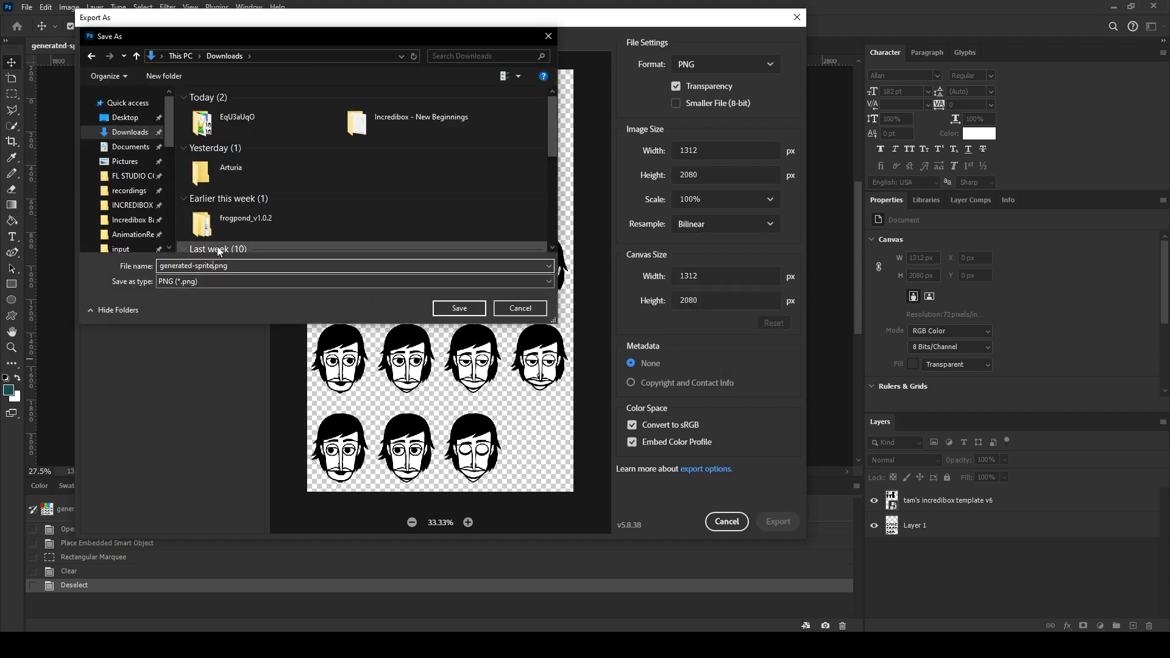
pyautogui.press('Return')
# Export a second PNG of the sprite sheet at 50% scale
pyautogui.hotkey('ctrl', 'alt', 'shift', 'w')
pyautogui.click(690, 233)
pyautogui.click(689, 325)
pyautogui.click(679, 200)
pyautogui.write('50')
pyautogui.click(624, 184)
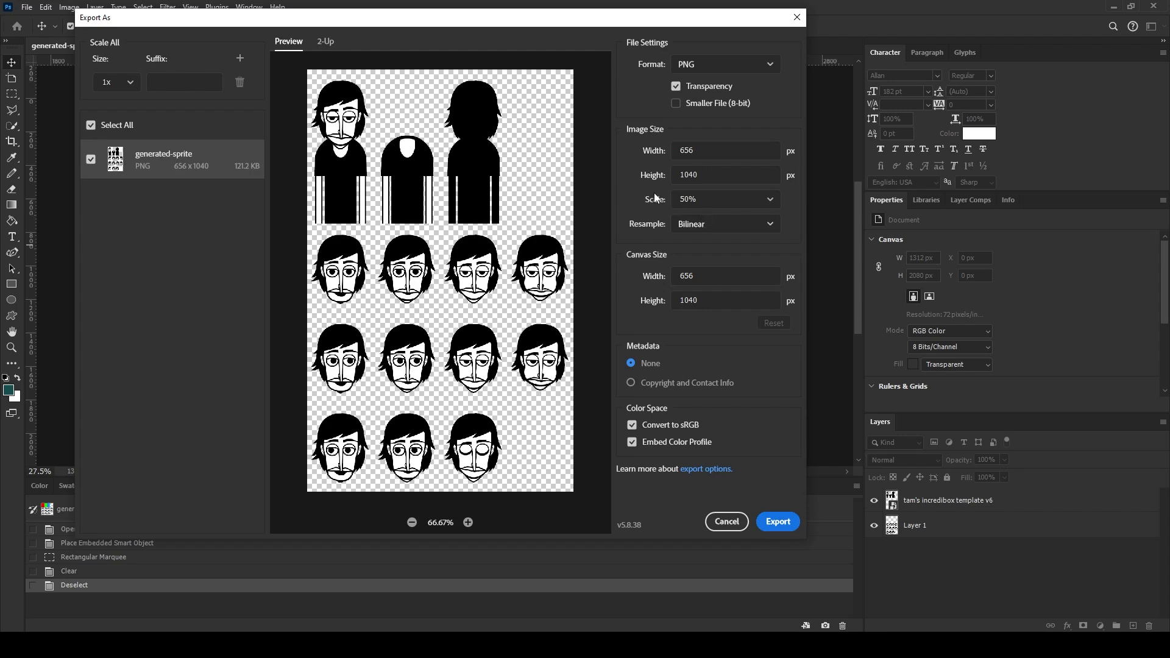
pyautogui.click(778, 521)
pyautogui.press('Return')
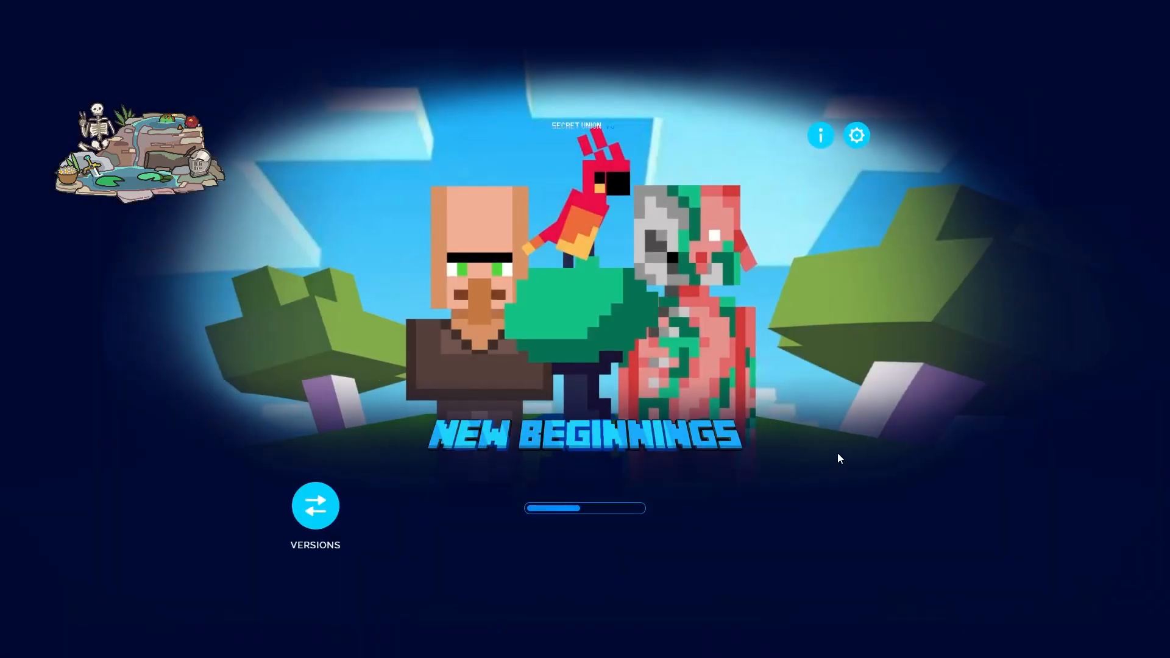
# Start the New Beginnings mod and assign the first sound icon to the middle character
pyautogui.click(614, 522)
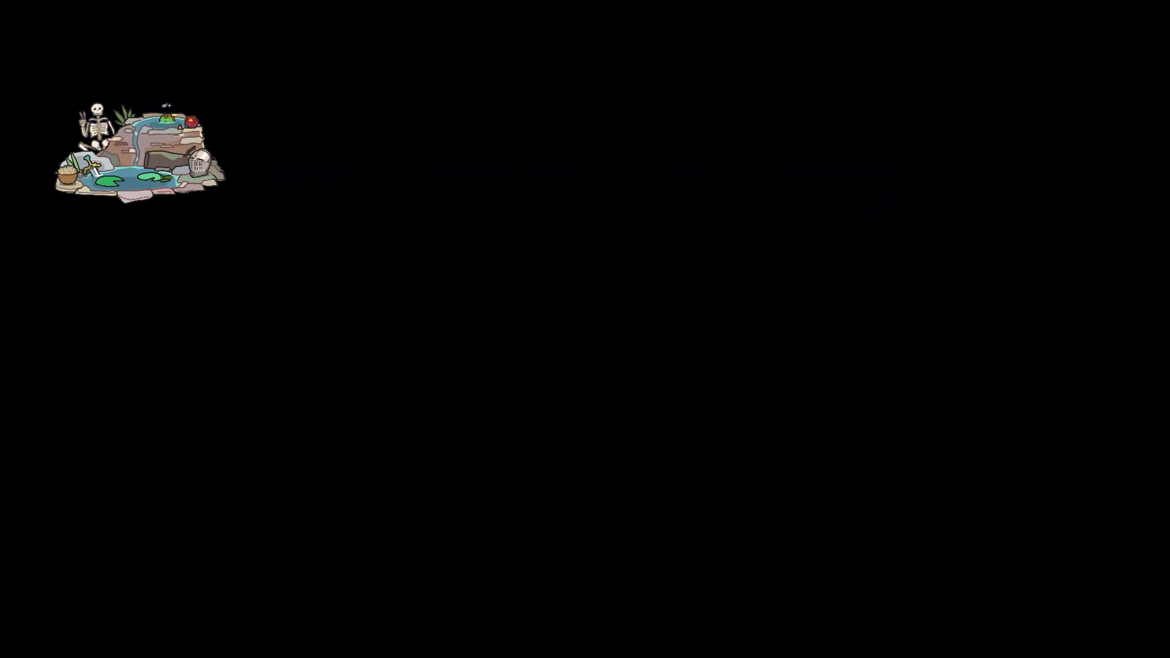
pyautogui.moveTo(316, 475); pyautogui.dragTo(587, 382)
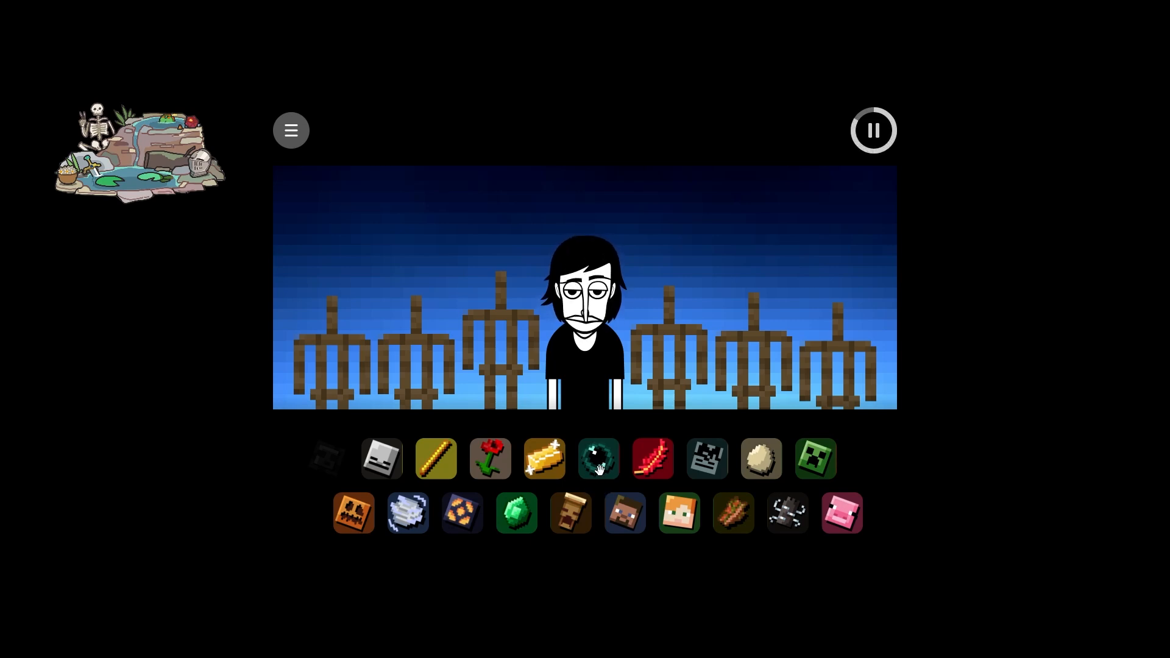
# Add the Enderman, skeleton, pumpkin-headed, parrot and blaze characters around the new middle character and pause the mix
pyautogui.moveTo(598, 467); pyautogui.dragTo(740, 360)
pyautogui.moveTo(397, 468); pyautogui.dragTo(417, 365)
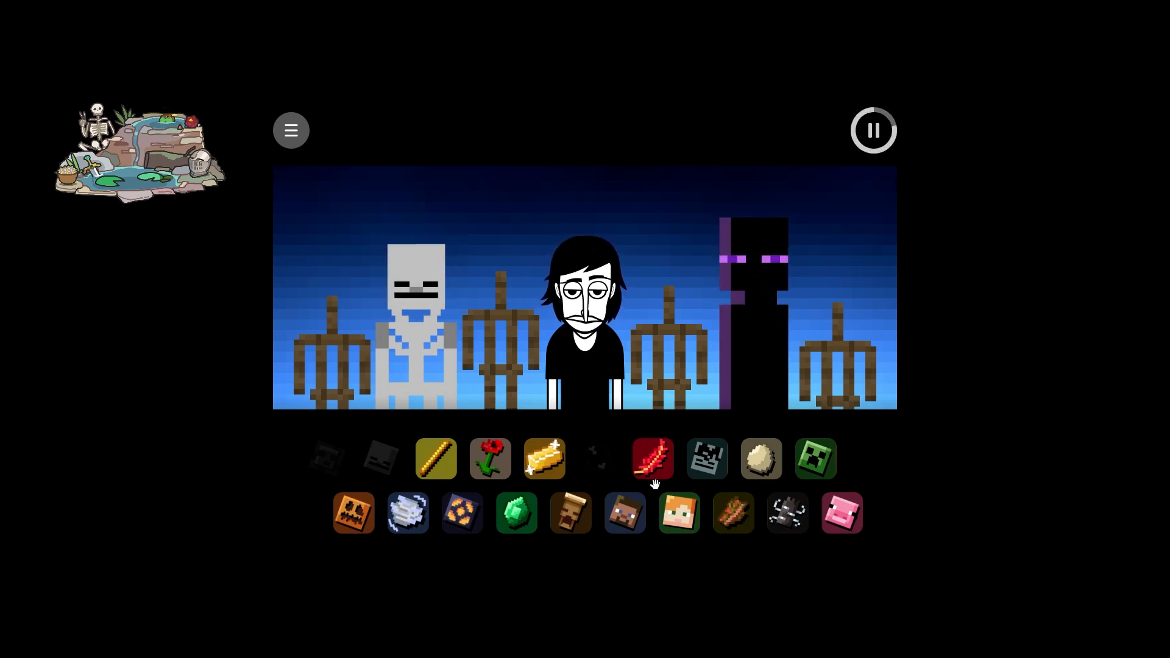
pyautogui.moveTo(353, 519); pyautogui.dragTo(335, 382)
pyautogui.moveTo(652, 458); pyautogui.dragTo(681, 390)
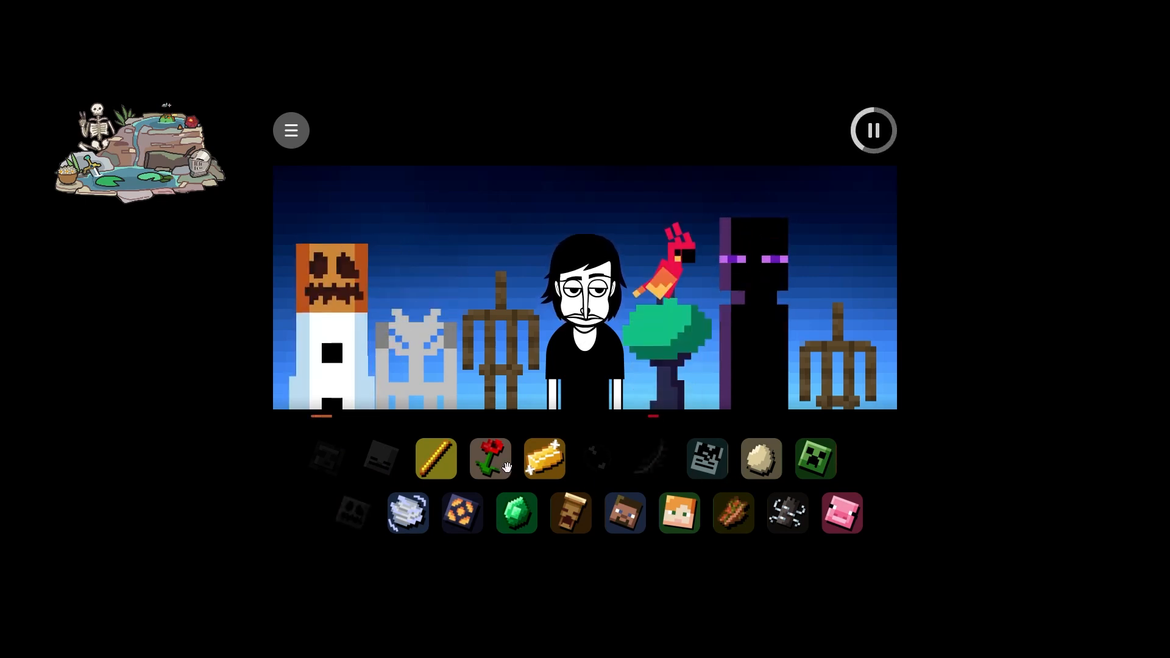
pyautogui.moveTo(437, 458); pyautogui.dragTo(496, 393)
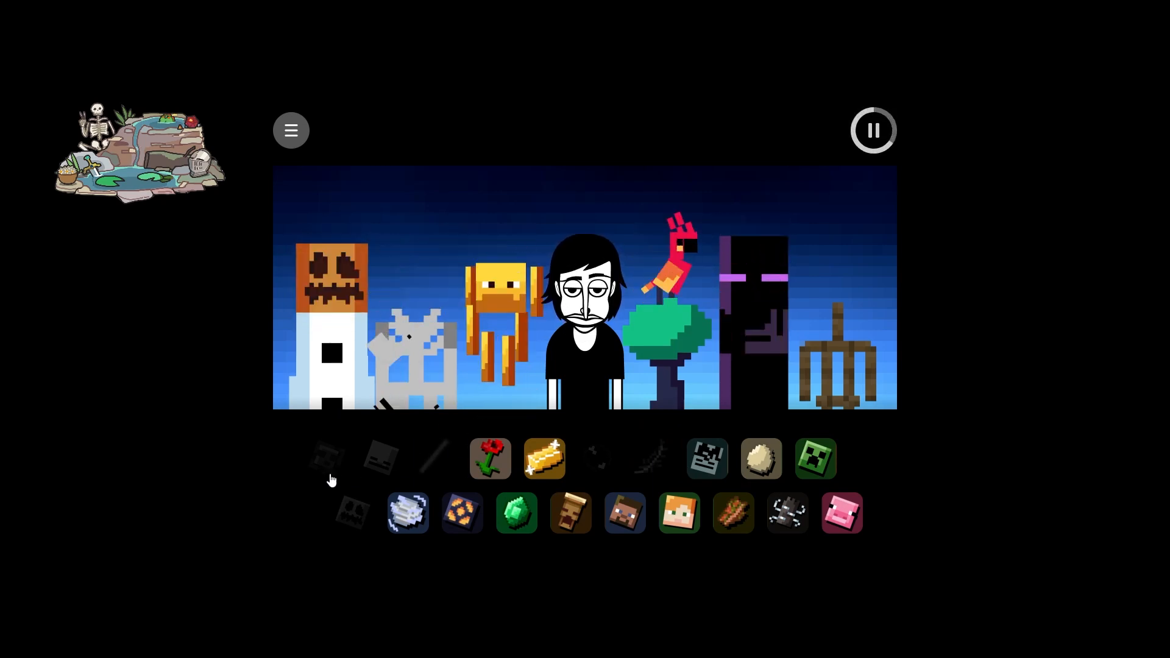
pyautogui.moveTo(171, 126)
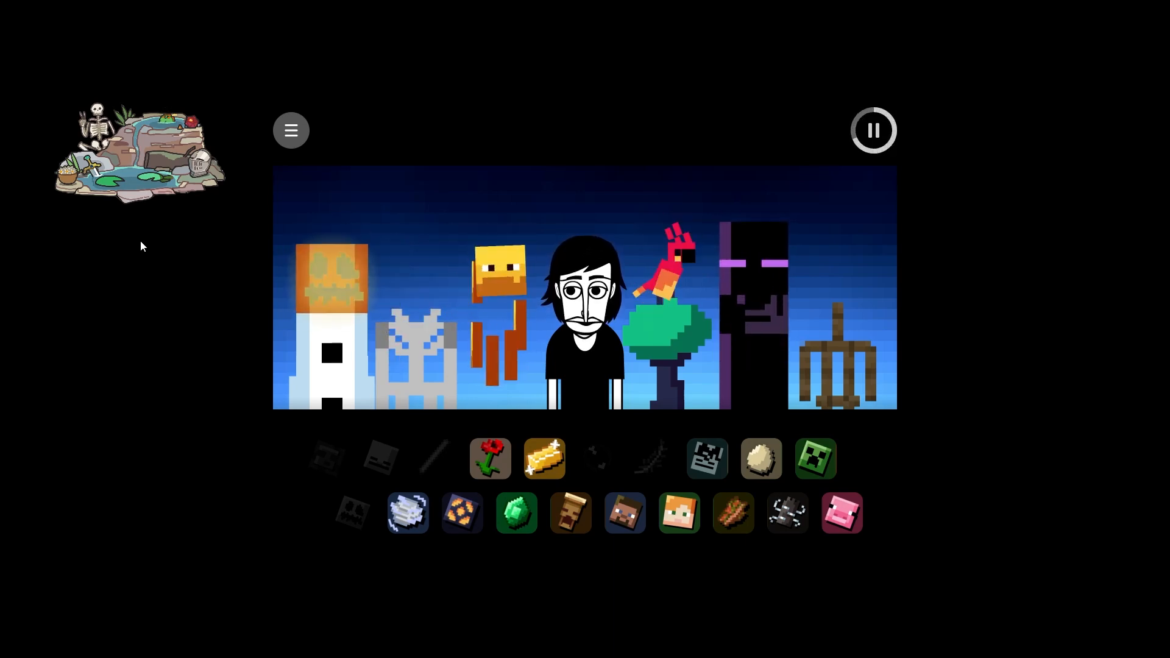
pyautogui.moveTo(435, 270)
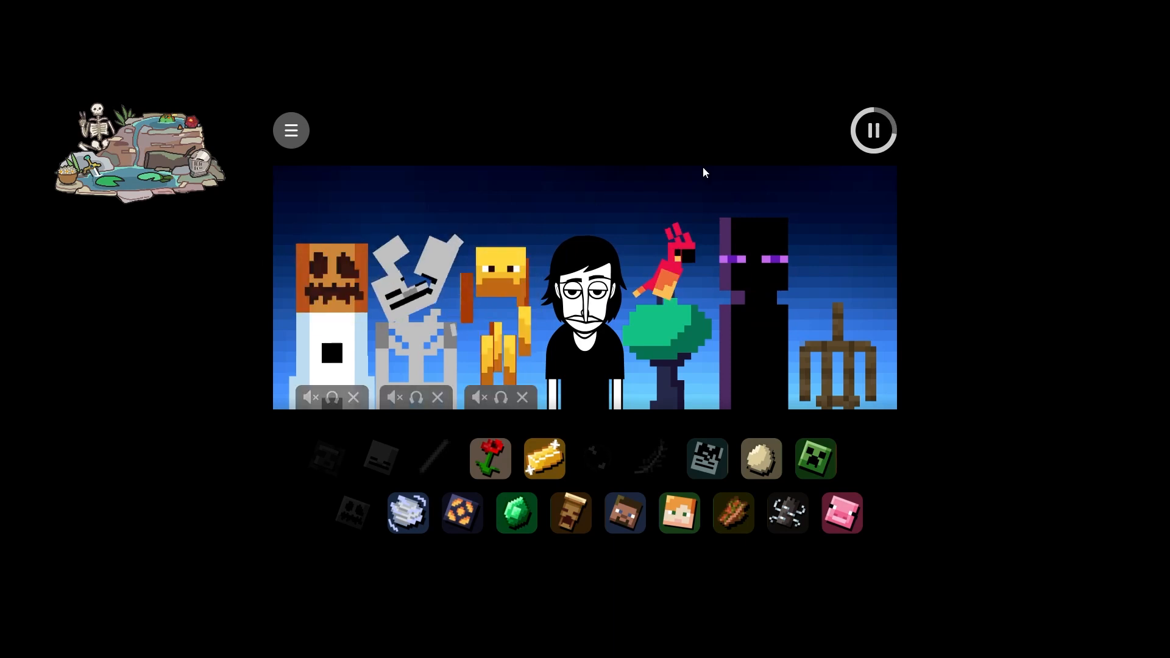
pyautogui.click(885, 129)
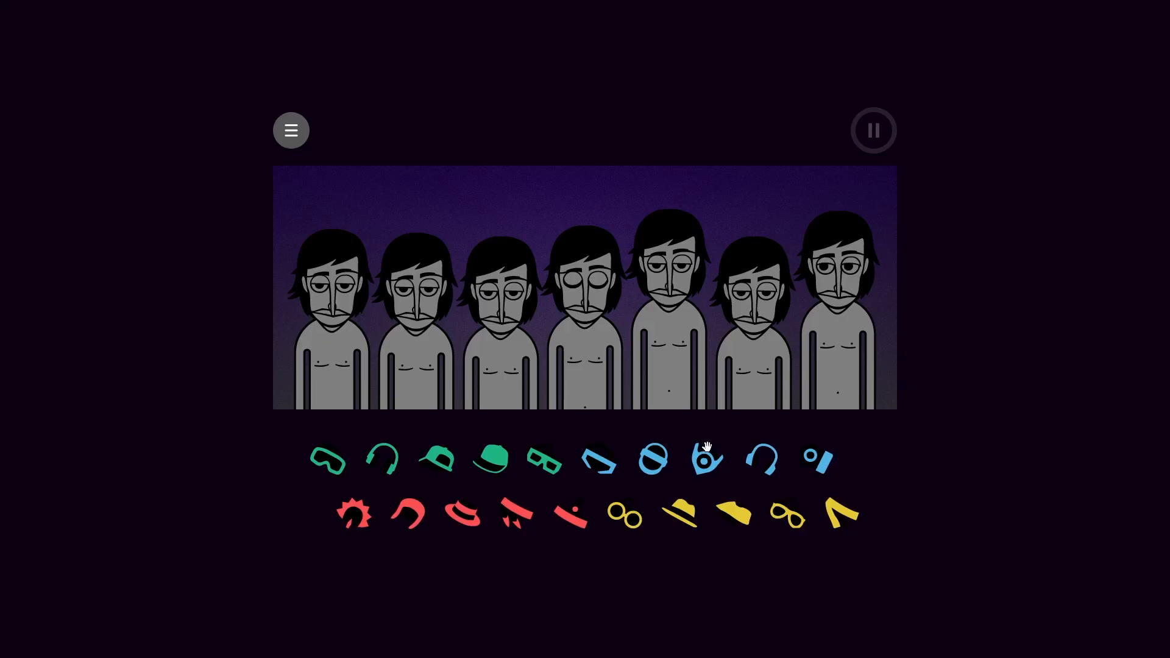
# Put the blue gas-mask icon on the middle character in the purple-background mix
pyautogui.moveTo(706, 458); pyautogui.dragTo(585, 293)
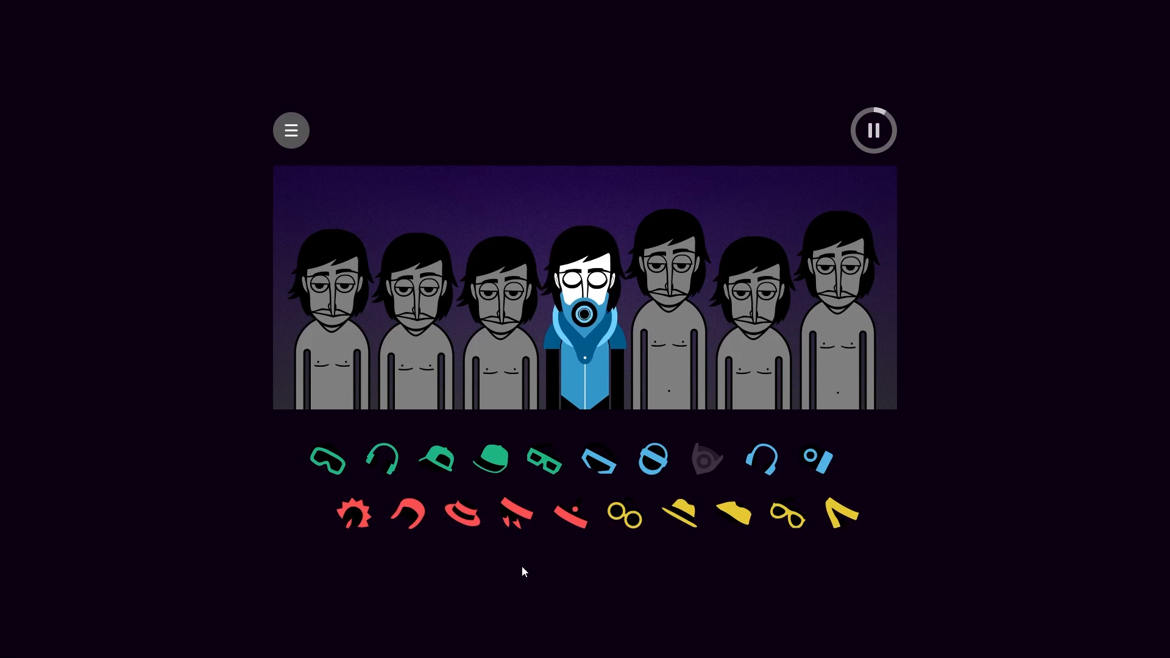